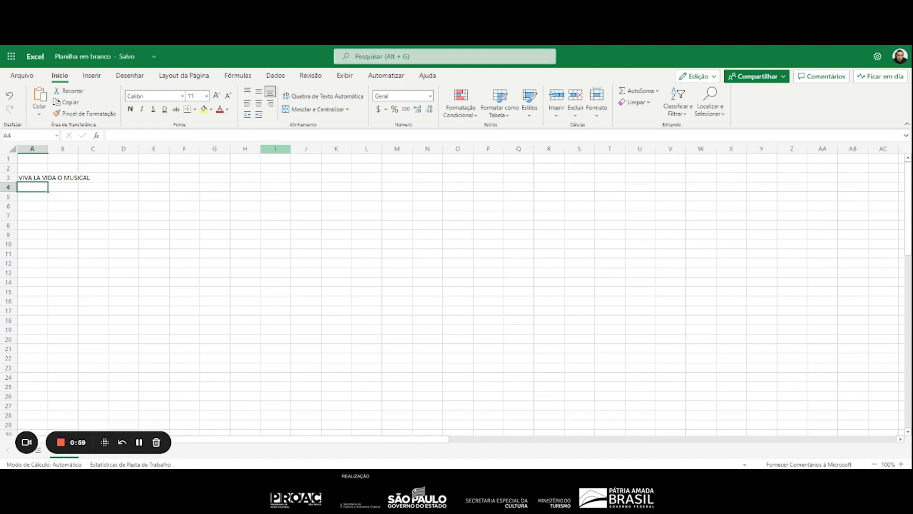
Enter the section heading "Pré Produção" in cell A5, leaving one blank row below the musical's title
{"action": "key", "text": "Return"}
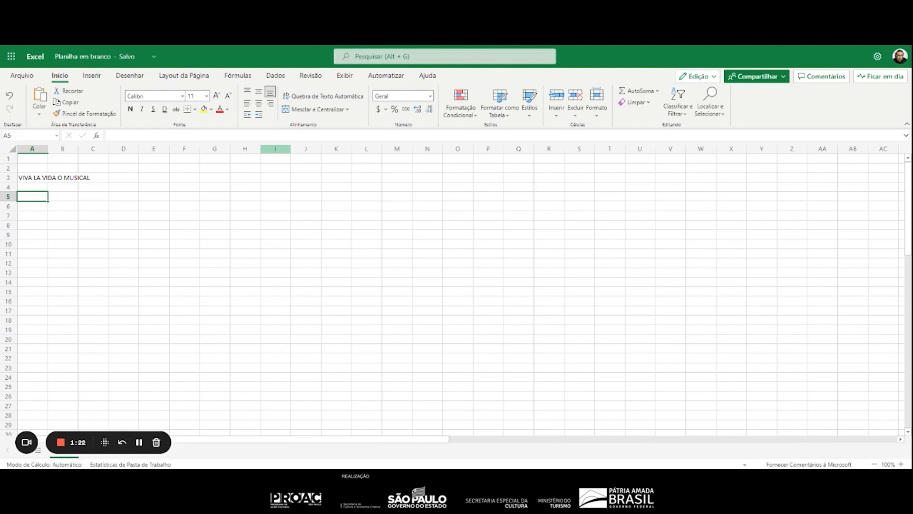
{"action": "type", "text": "Pré"}
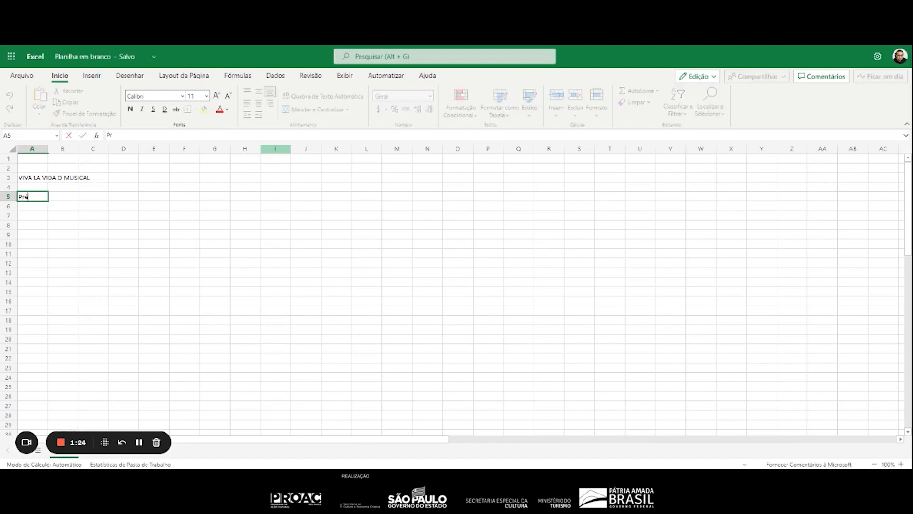
{"action": "type", "text": " Proução"}
{"action": "key", "text": "BackSpace"}
{"action": "key", "text": "BackSpace"}
{"action": "key", "text": "BackSpace"}
{"action": "key", "text": "BackSpace"}
{"action": "key", "text": "BackSpace"}
{"action": "key", "text": "BackSpace"}
{"action": "type", "text": "rodução"}
{"action": "key", "text": "Return"}
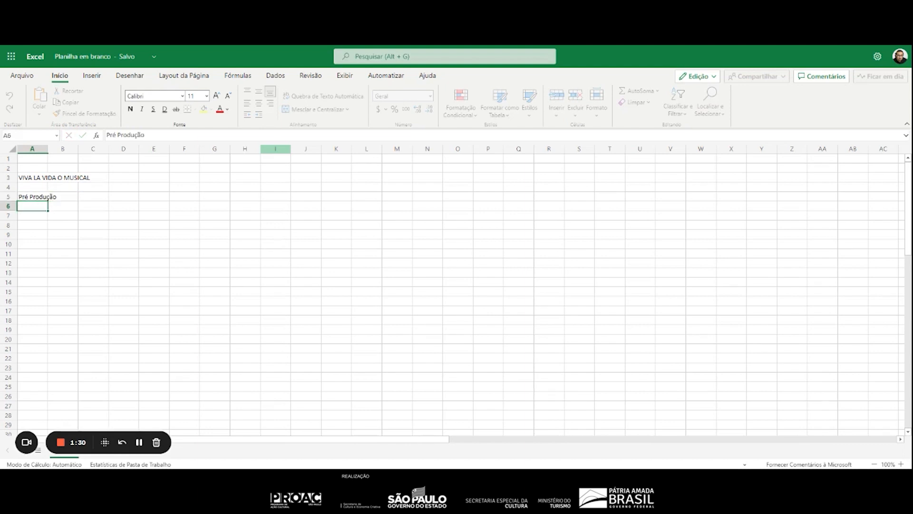
Enter the section heading "Produção" in cell A21, leaving blank rows beneath "Pré Produção" for its items
{"action": "key", "text": "Return"}
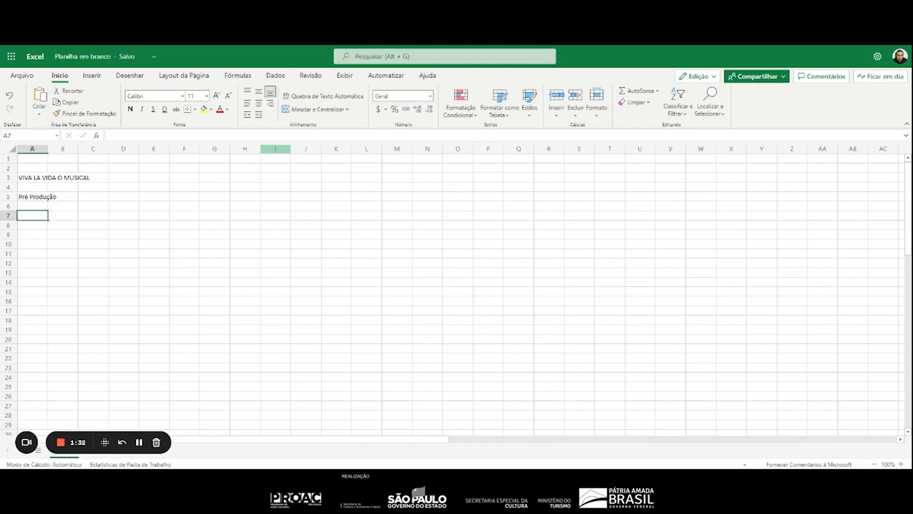
{"action": "key", "text": "Return"}
{"action": "key", "text": "Return"}
{"action": "key", "text": "Return"}
{"action": "key", "text": "Return"}
{"action": "key", "text": "Return"}
{"action": "key", "text": "Return"}
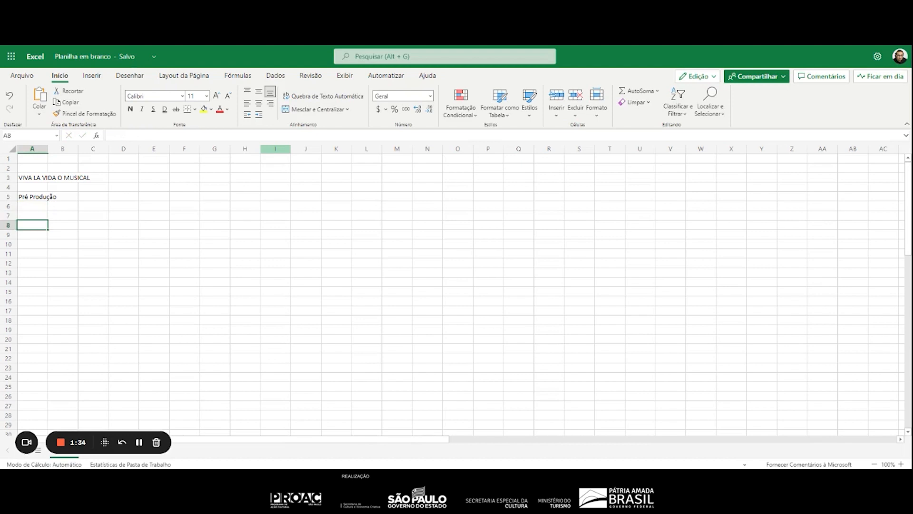
{"action": "key", "text": "Return"}
{"action": "key", "text": "Return"}
{"action": "key", "text": "Return"}
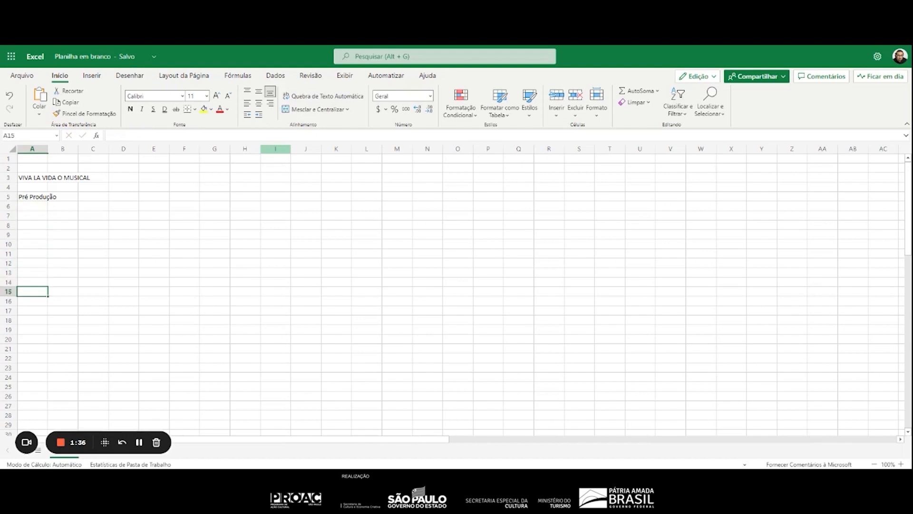
{"action": "key", "text": "Return"}
{"action": "key", "text": "Return"}
{"action": "key", "text": "Return"}
{"action": "key", "text": "Return"}
{"action": "key", "text": "Return"}
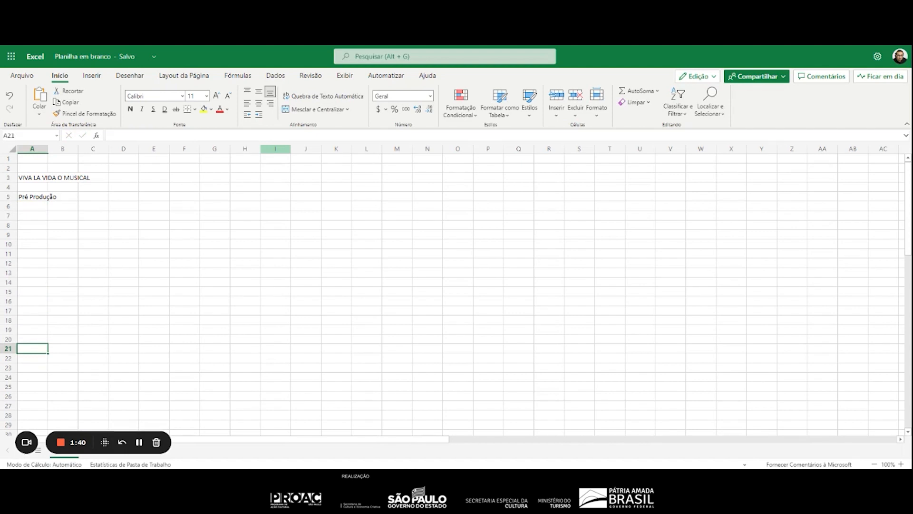
{"action": "type", "text": "Prod"}
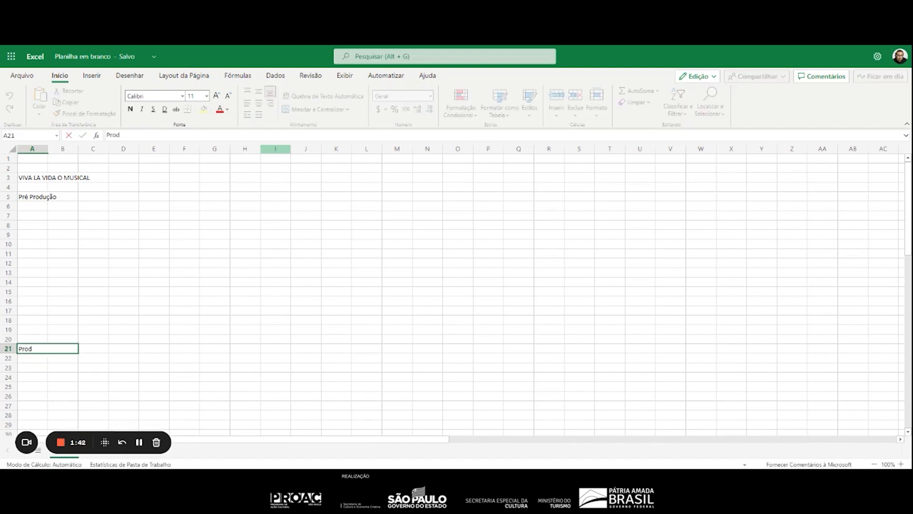
{"action": "type", "text": "ução"}
{"action": "key", "text": "Return"}
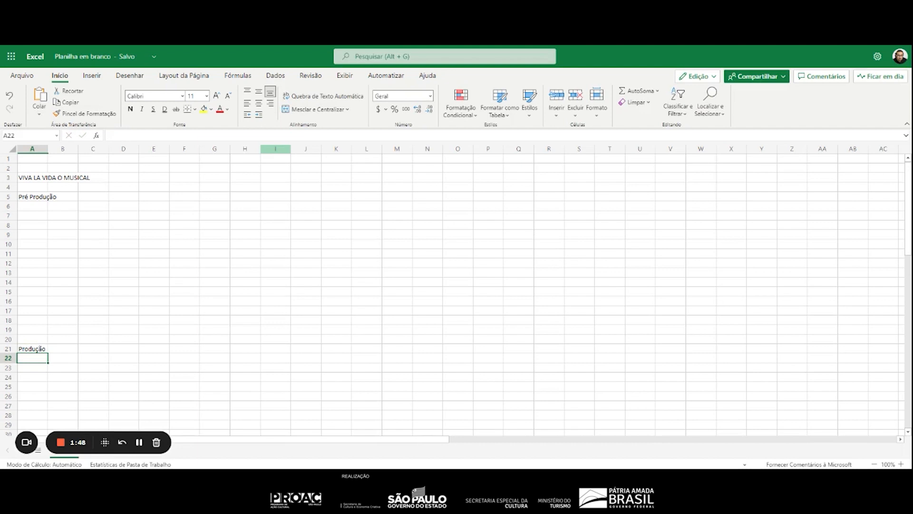
Enter the section heading "Pós Produção" in cell A35, leaving blank rows beneath "Produção"
{"action": "key", "text": "Down"}
{"action": "key", "text": "Down"}
{"action": "key", "text": "Down"}
{"action": "key", "text": "Down"}
{"action": "key", "text": "Down"}
{"action": "key", "text": "Down"}
{"action": "key", "text": "Down"}
{"action": "key", "text": "Down"}
{"action": "key", "text": "Down"}
{"action": "key", "text": "Down"}
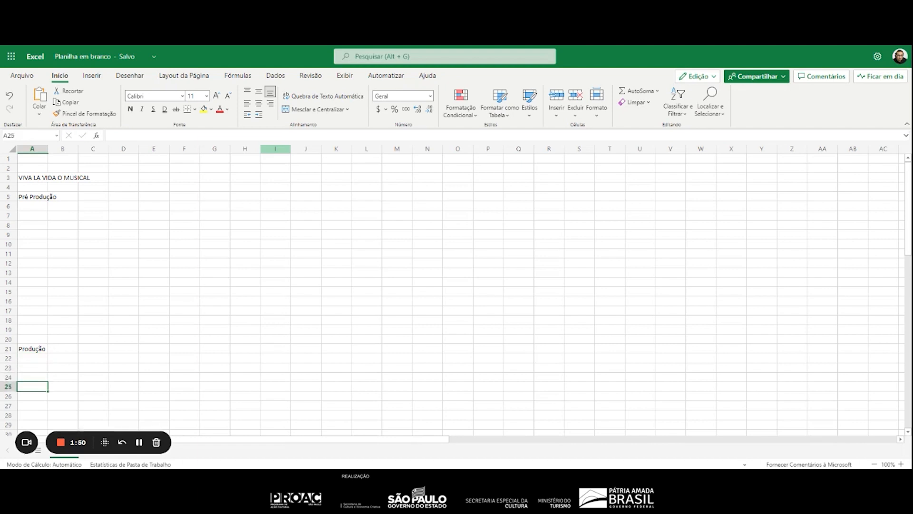
{"action": "key", "text": "Down"}
{"action": "key", "text": "Down"}
{"action": "key", "text": "Down"}
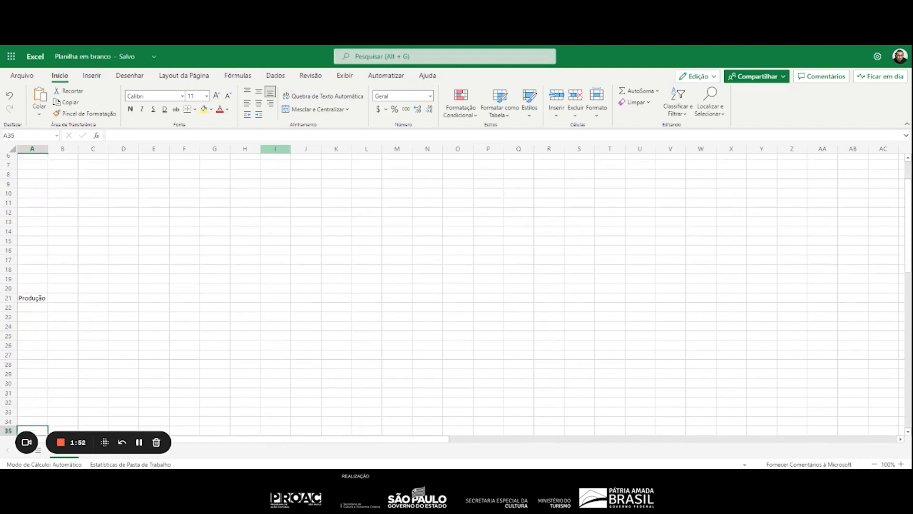
{"action": "type", "text": "Pós P"}
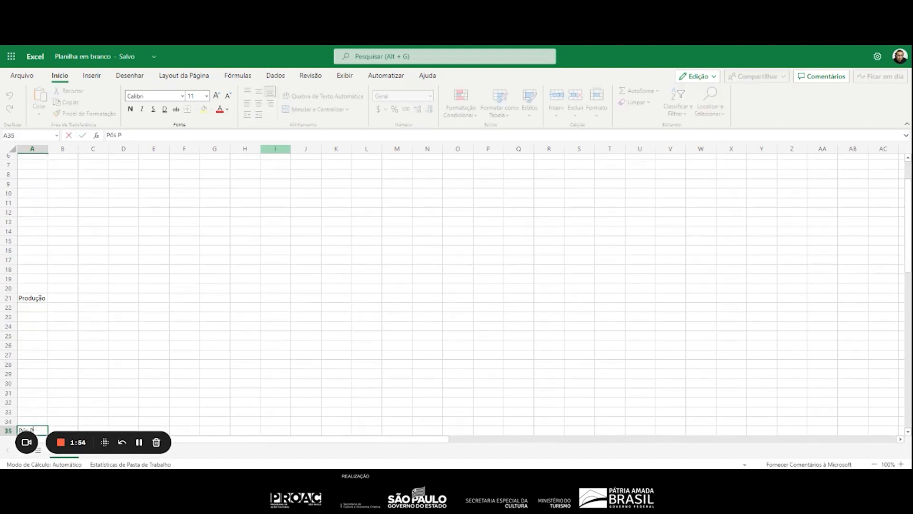
{"action": "type", "text": "rodução"}
{"action": "key", "text": "Return"}
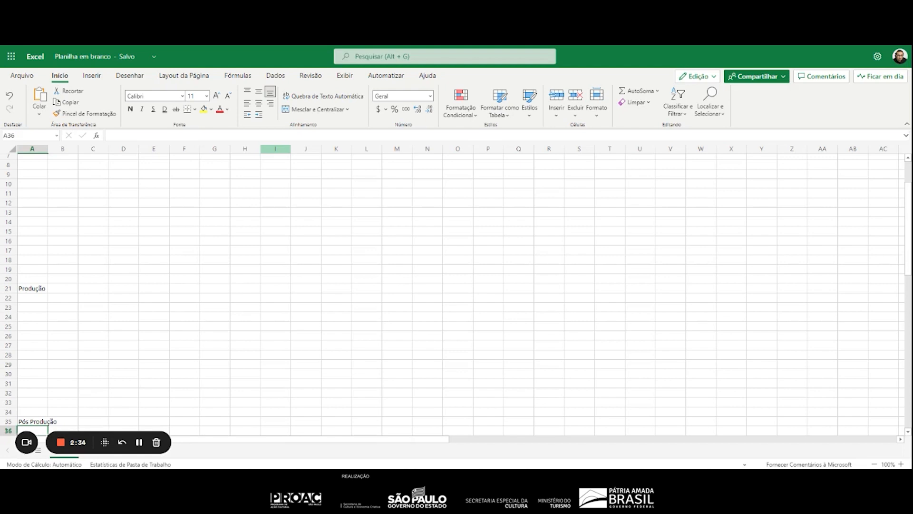
Enter the column label "ITENS" in cell A6, directly under the "Pré Produção" heading
{"action": "key", "text": "Up"}
{"action": "key", "text": "Up"}
{"action": "key", "text": "Up"}
{"action": "key", "text": "Up"}
{"action": "key", "text": "Up"}
{"action": "key", "text": "Up"}
{"action": "key", "text": "Up"}
{"action": "key", "text": "Up"}
{"action": "key", "text": "Up"}
{"action": "key", "text": "Up"}
{"action": "key", "text": "Up"}
{"action": "key", "text": "Up"}
{"action": "key", "text": "Up"}
{"action": "key", "text": "Up"}
{"action": "key", "text": "Up"}
{"action": "key", "text": "Up"}
{"action": "key", "text": "Up"}
{"action": "key", "text": "Up"}
{"action": "key", "text": "Up"}
{"action": "key", "text": "Up"}
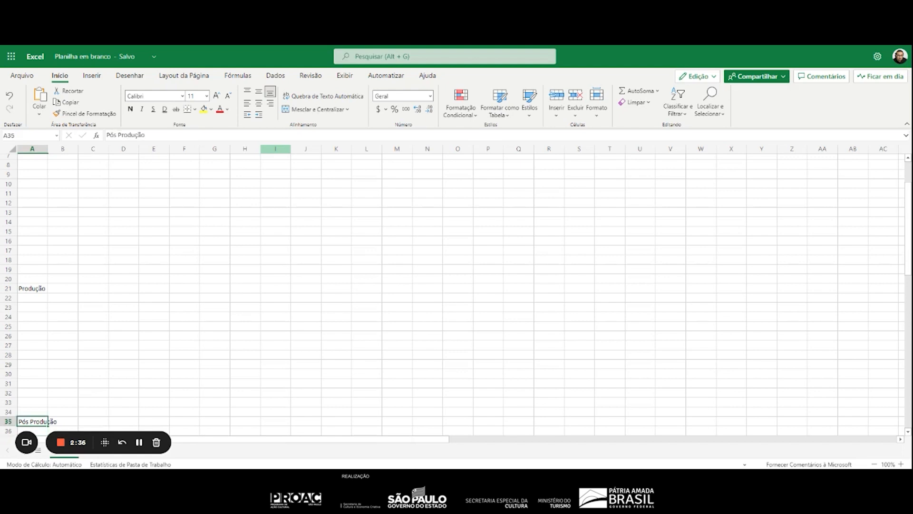
{"action": "key", "text": "Down"}
{"action": "key", "text": "Down"}
{"action": "key", "text": "Down"}
{"action": "key", "text": "Down"}
{"action": "key", "text": "Down"}
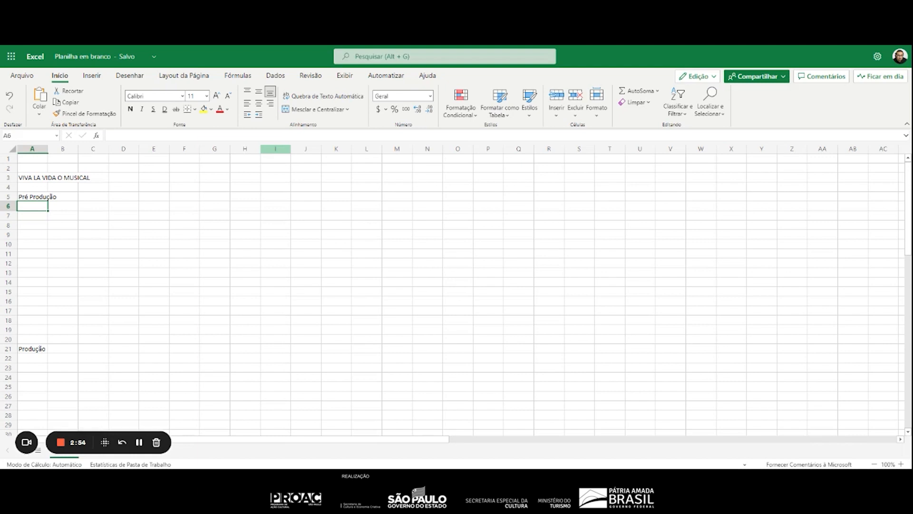
{"action": "type", "text": "ITE"}
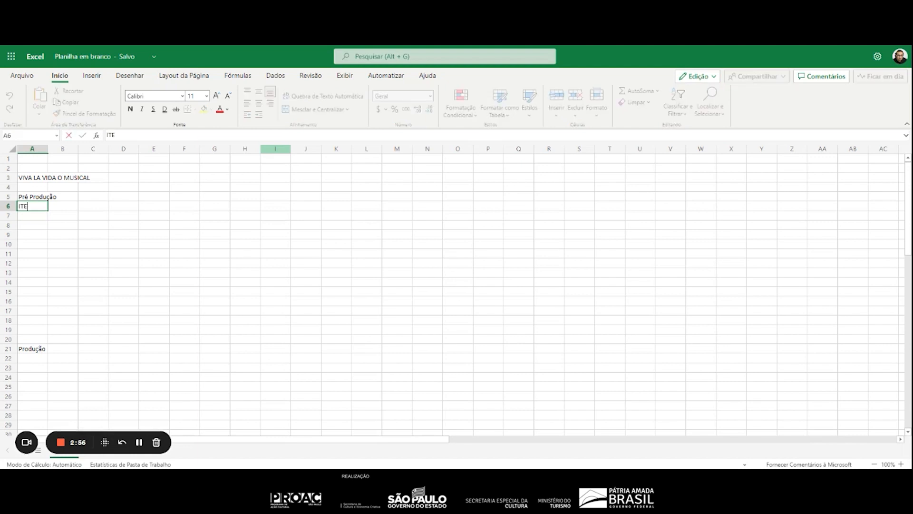
{"action": "type", "text": "Ns"}
{"action": "key", "text": "BackSpace"}
{"action": "type", "text": "S"}
{"action": "key", "text": "Return"}
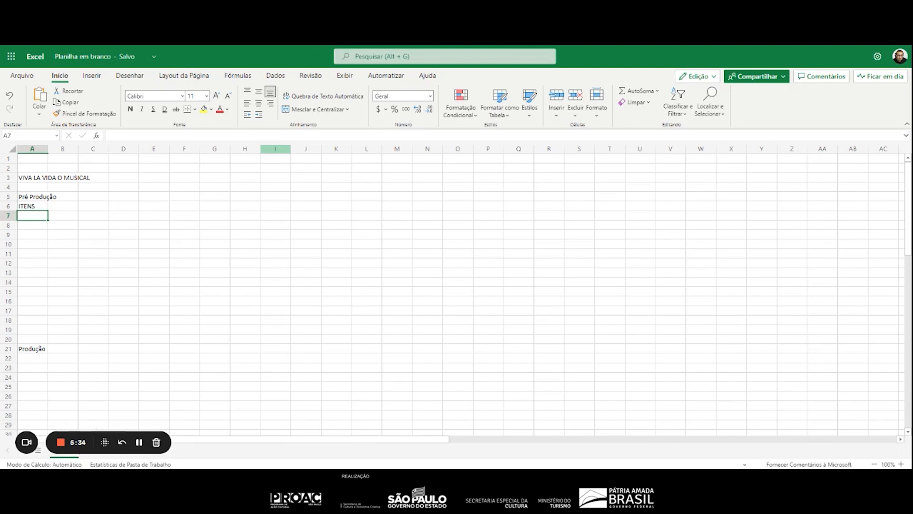
List the roles "Diretor" in A7 and "Diretor Musical" in A8 under "ITENS"
{"action": "type", "text": "Diretor"}
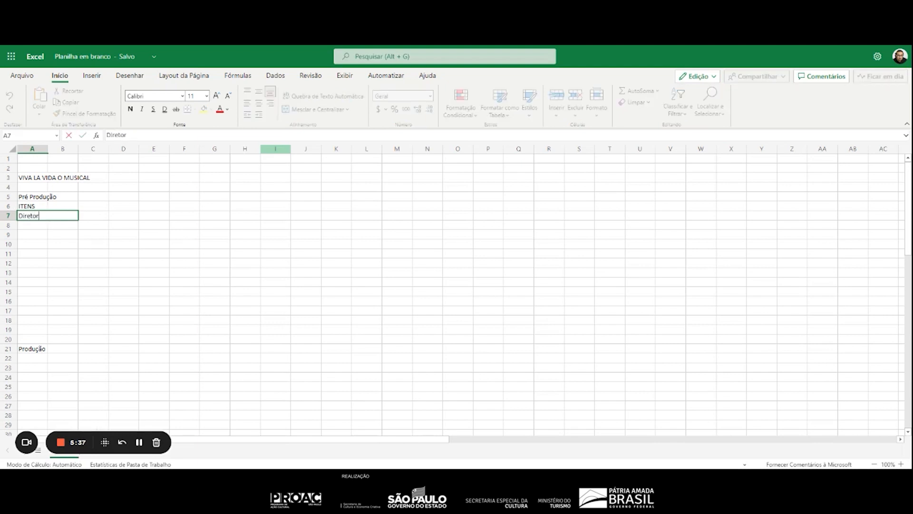
{"action": "key", "text": "Return"}
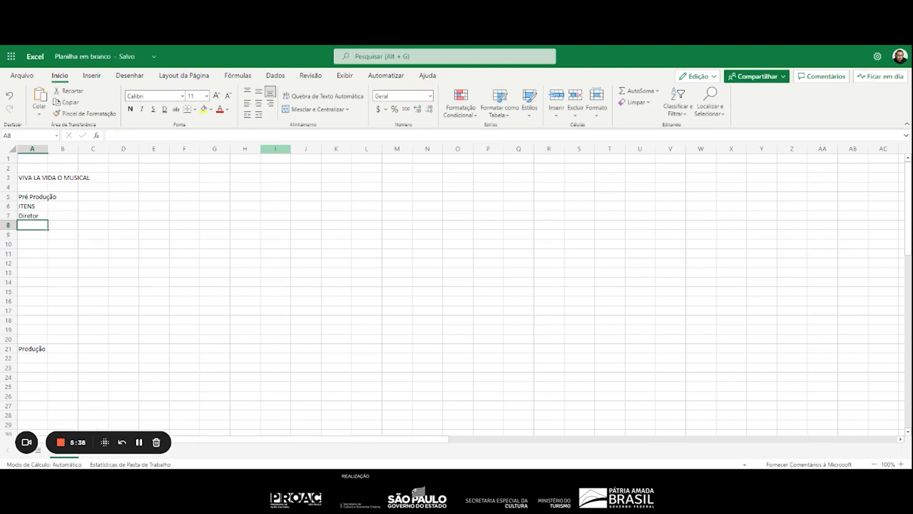
{"action": "type", "text": "Diretor Musical"}
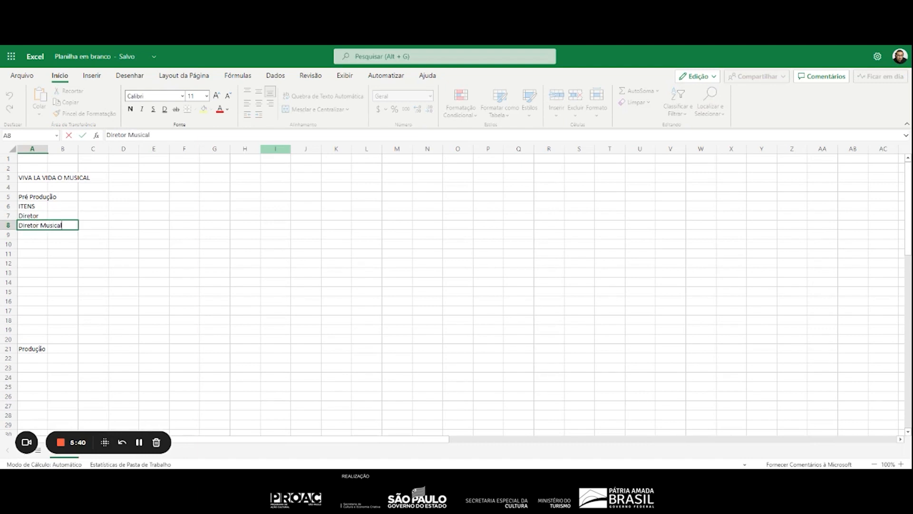
{"action": "key", "text": "Return"}
Add the role "Coreógrafo" in cell A9, with its spelling and accent correct
{"action": "type", "text": "Coeo"}
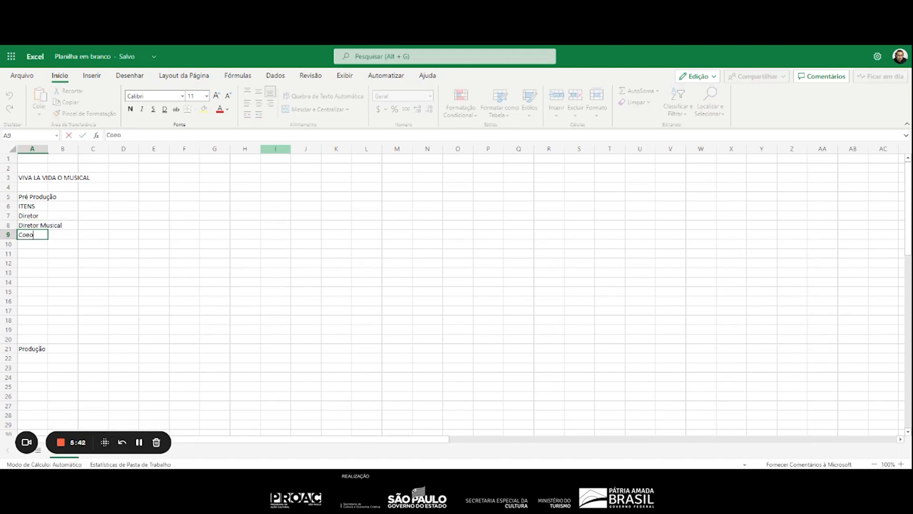
{"action": "type", "text": "grafo"}
{"action": "key", "text": "Return"}
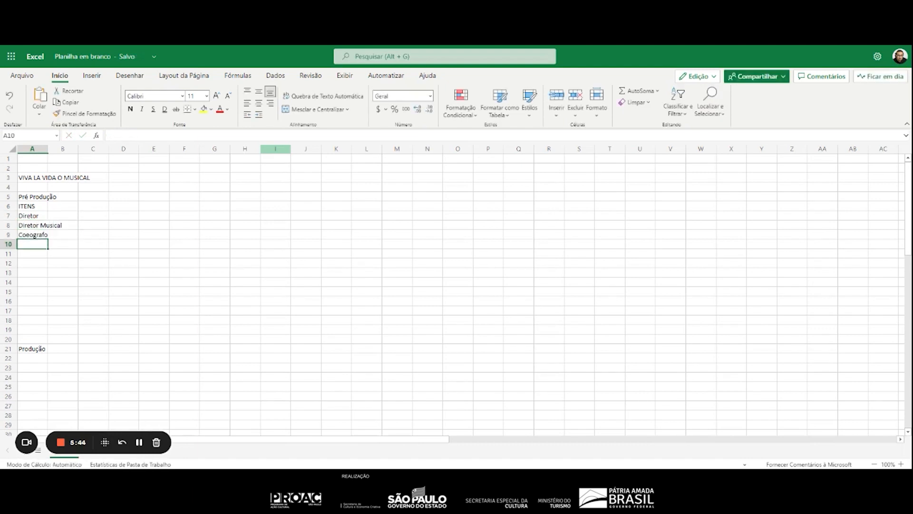
{"action": "key", "text": "Up"}
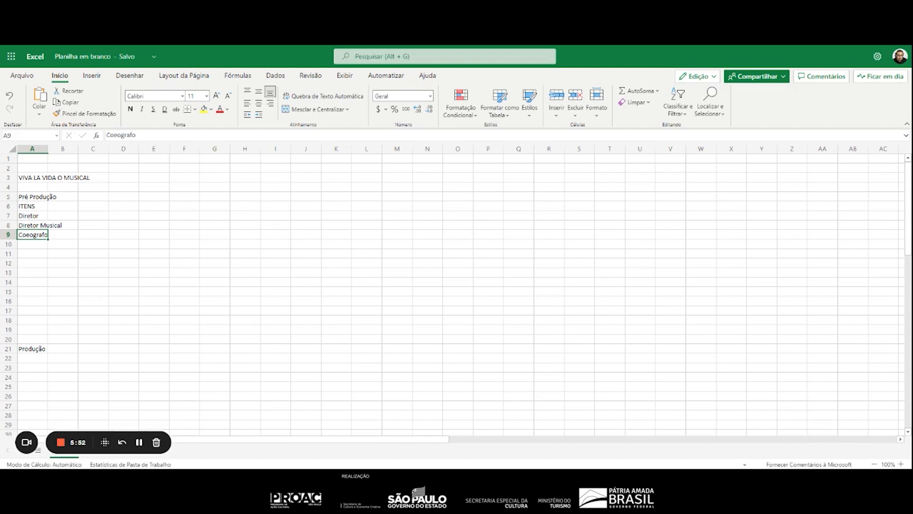
{"action": "key", "text": "F2"}
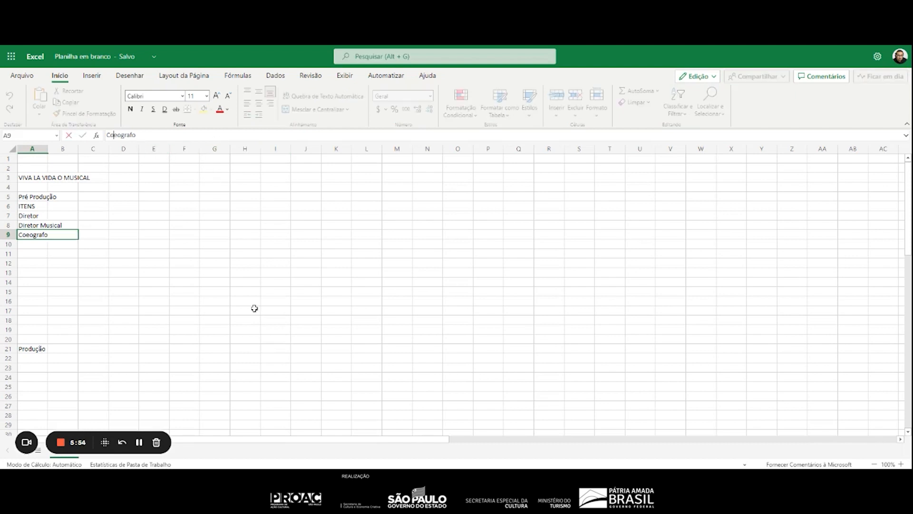
{"action": "type", "text": "r"}
{"action": "key", "text": "BackSpace"}
{"action": "type", "text": "ó"}
{"action": "key", "text": "Return"}
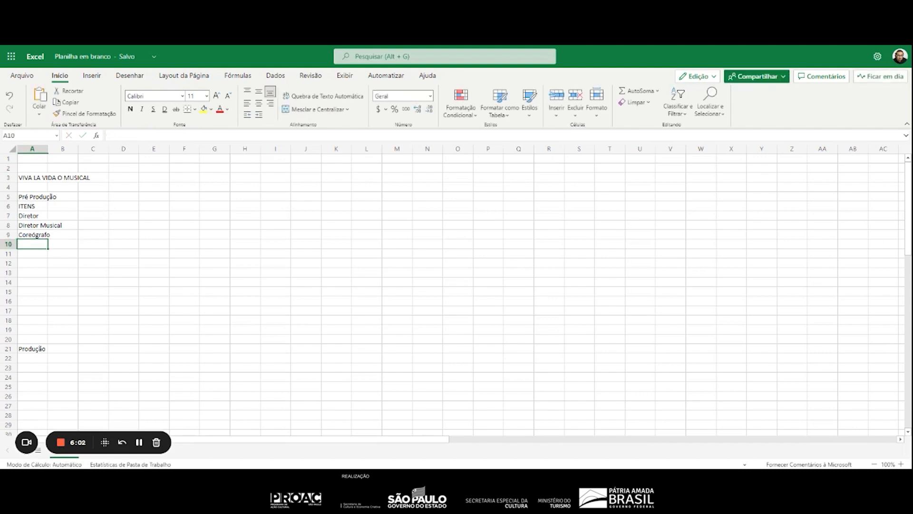
{"action": "double_click", "coordinate": [33, 234]}
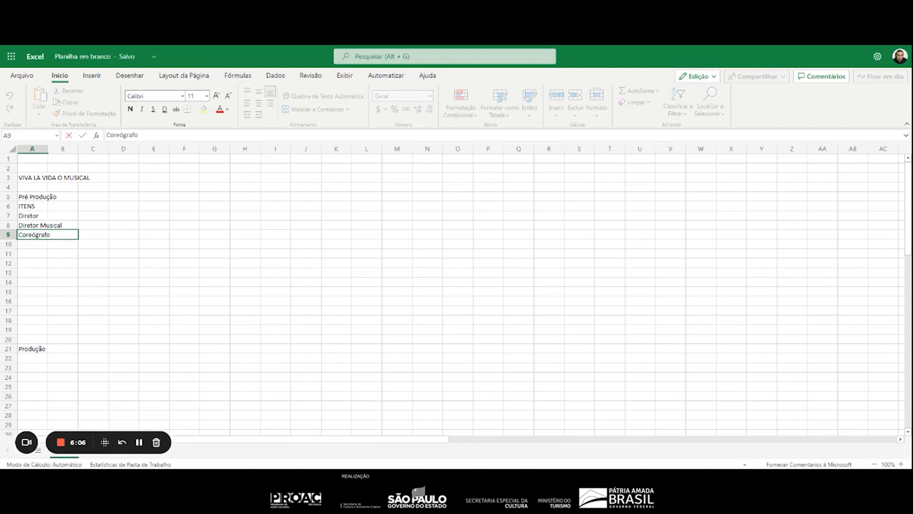
{"action": "key", "text": "Return"}
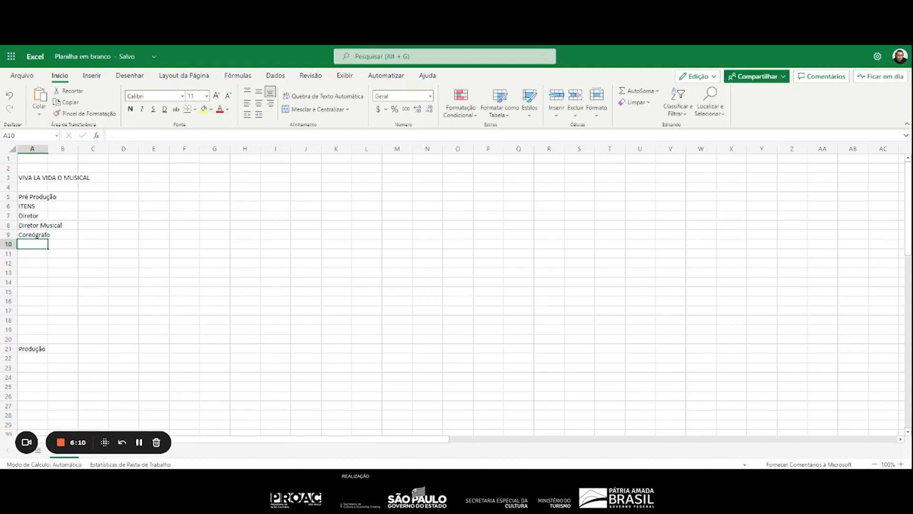
List the roles "Cenógrafo", "Visagista" and "Figurinista" in cells A10 to A12
{"action": "type", "text": "Cenógrafo"}
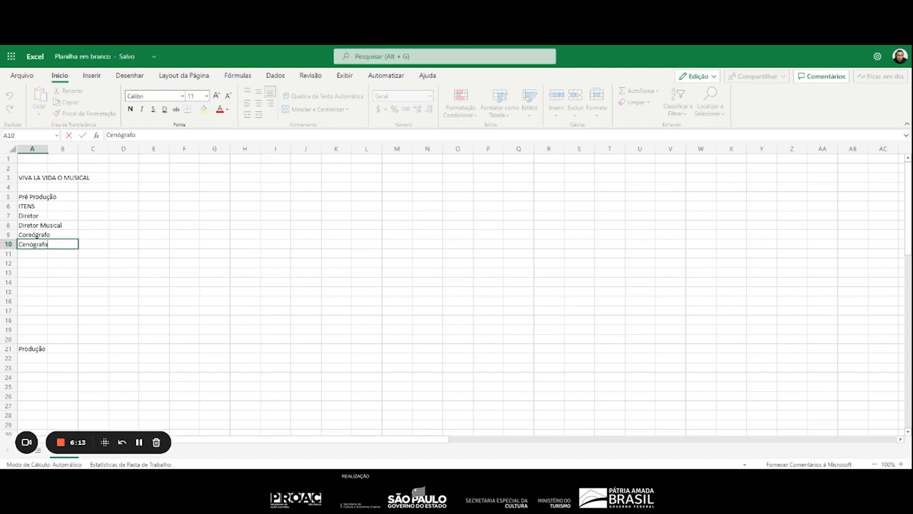
{"action": "key", "text": "Return"}
{"action": "type", "text": "Vis"}
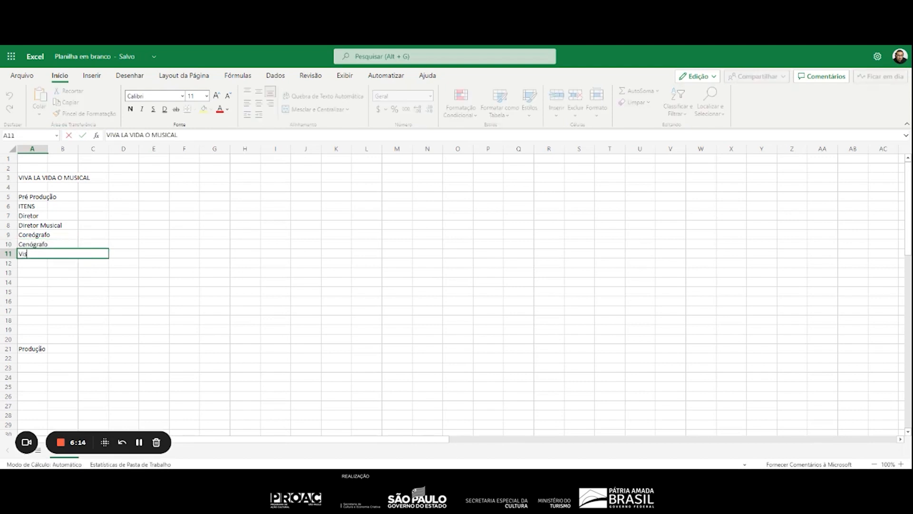
{"action": "type", "text": "agista"}
{"action": "key", "text": "Return"}
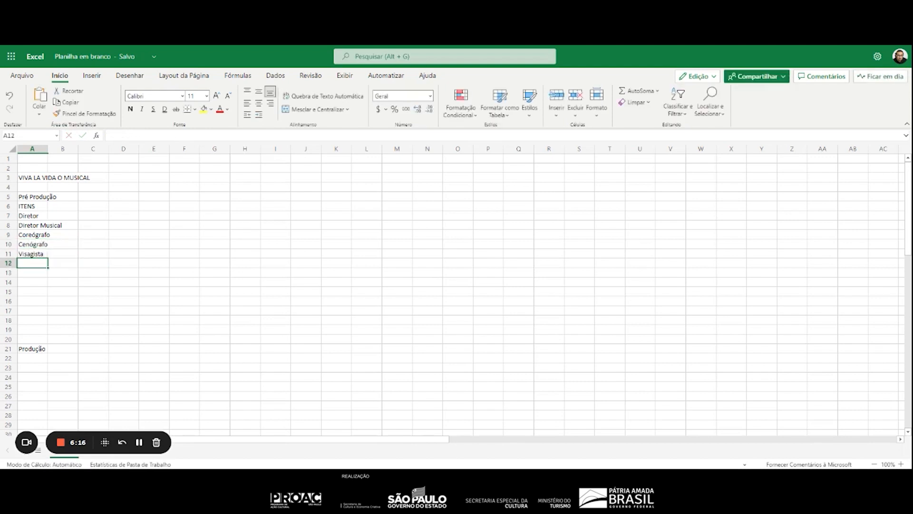
{"action": "type", "text": "Figurinista"}
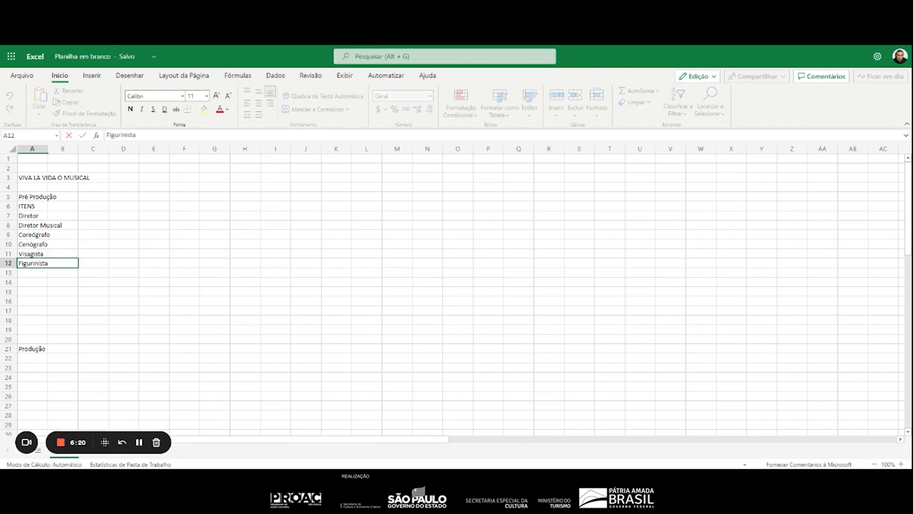
{"action": "key", "text": "Return"}
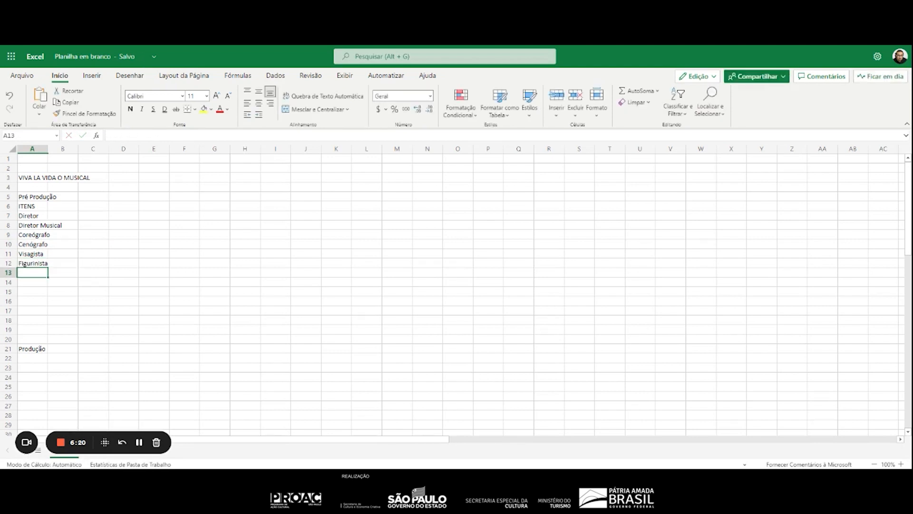
Add the role "Designer de Som" in cell A13, below "Figurinista"
{"action": "type", "text": "Designer de Som"}
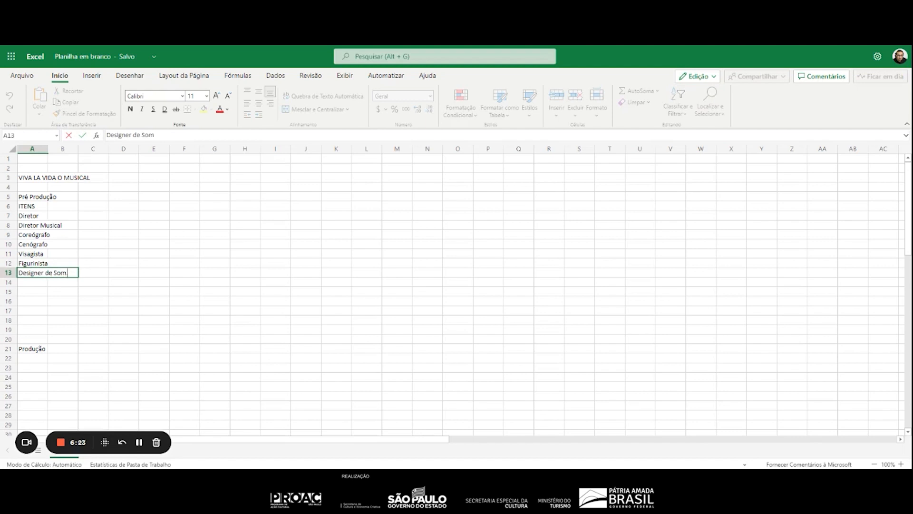
{"action": "key", "text": "Return"}
Add the role "Designer de Luz" in cell A14, below "Designer de Som"
{"action": "type", "text": "SD"}
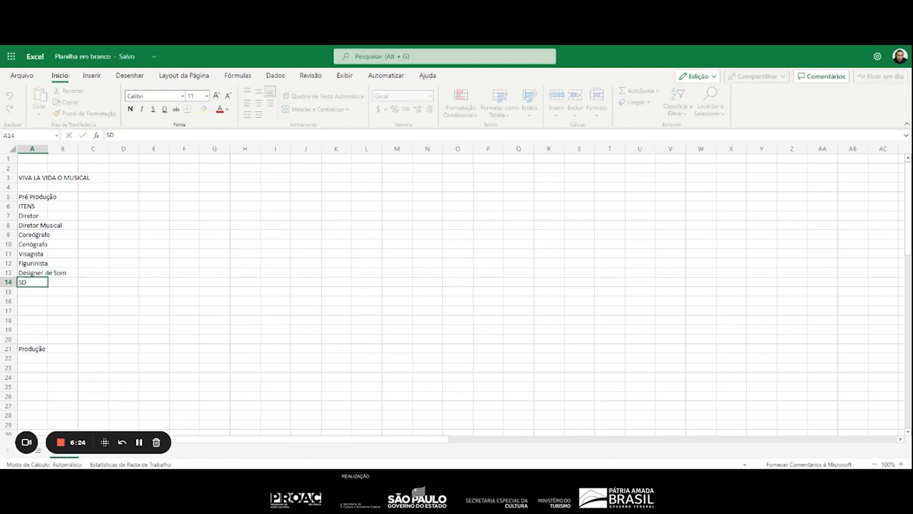
{"action": "key", "text": "BackSpace"}
{"action": "key", "text": "BackSpace"}
{"action": "type", "text": "Designer de Som"}
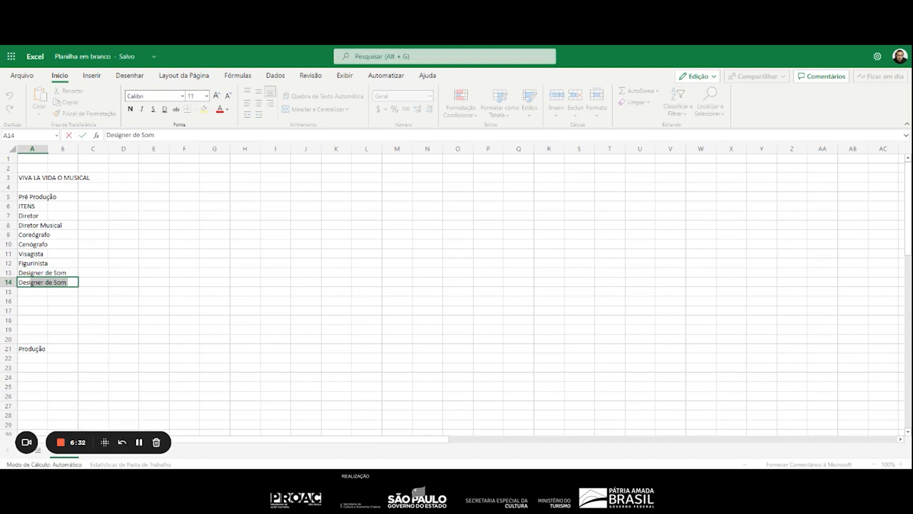
{"action": "key", "text": "ctrl+Return"}
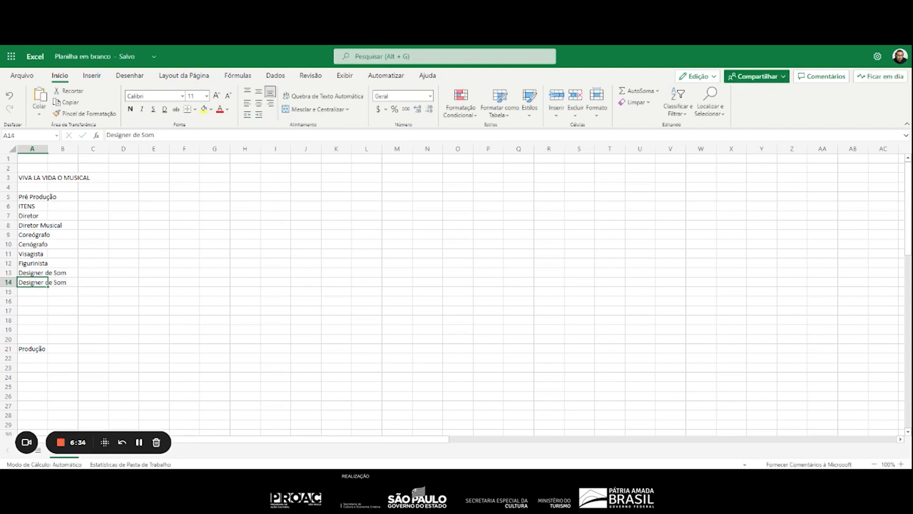
{"action": "key", "text": "F2"}
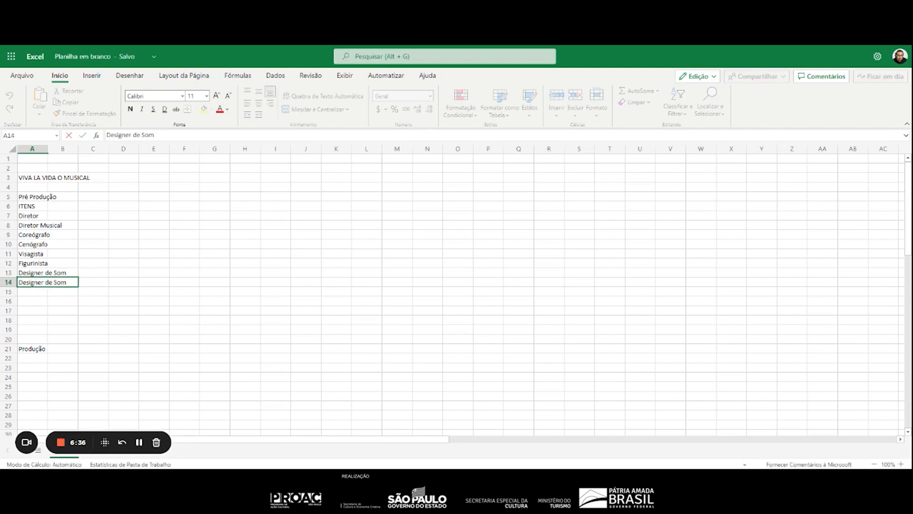
{"action": "key", "text": "BackSpace"}
{"action": "key", "text": "BackSpace"}
{"action": "key", "text": "BackSpace"}
{"action": "type", "text": "Luz"}
{"action": "key", "text": "Return"}
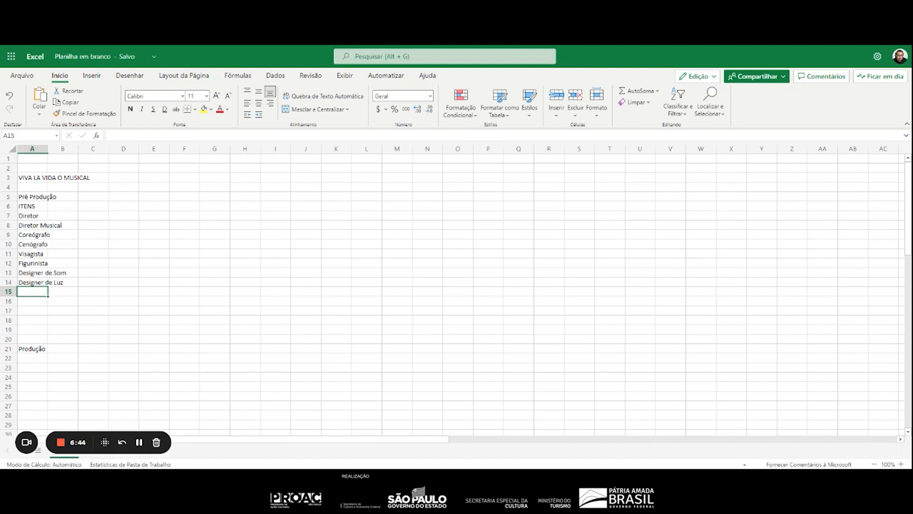
List the roles "Assistende de Produção" in A15 and "Diretor de Produção" in A16
{"action": "type", "text": "Assistende de"}
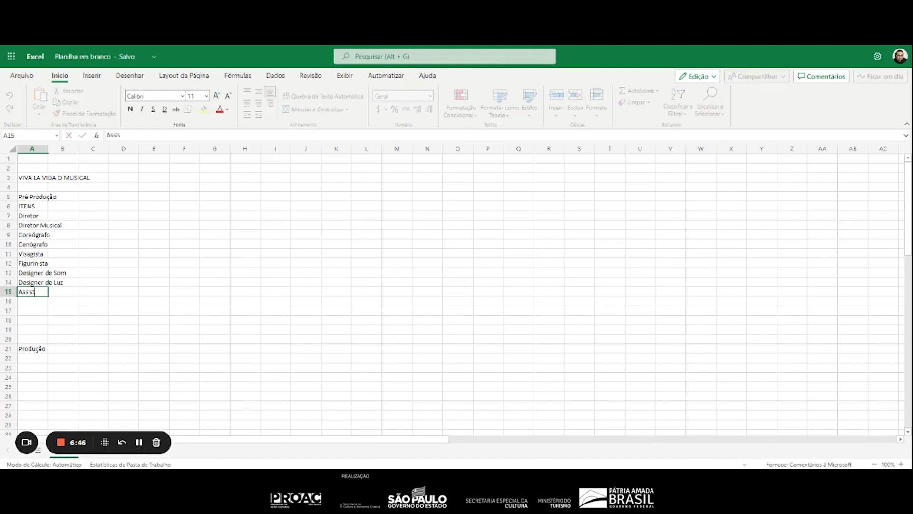
{"action": "type", "text": " Produção"}
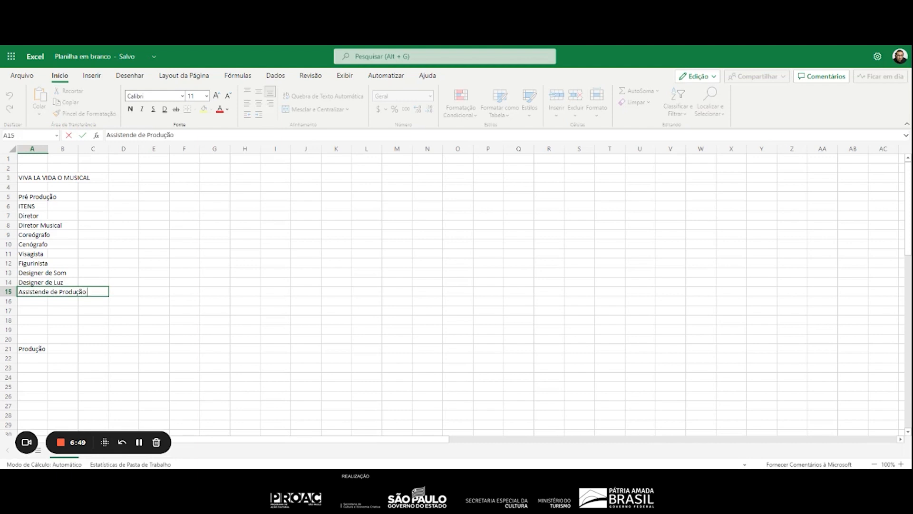
{"action": "key", "text": "Return"}
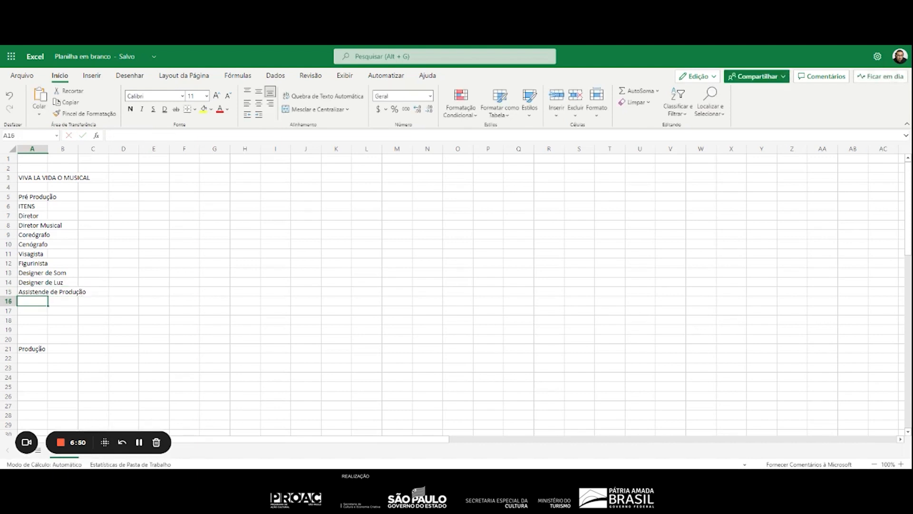
{"action": "type", "text": "Diretor de "}
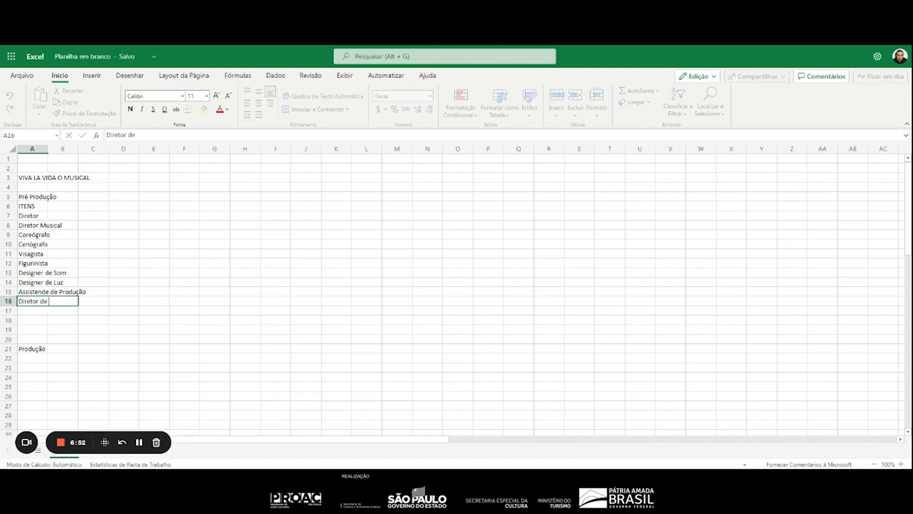
{"action": "type", "text": "Produção"}
{"action": "key", "text": "Return"}
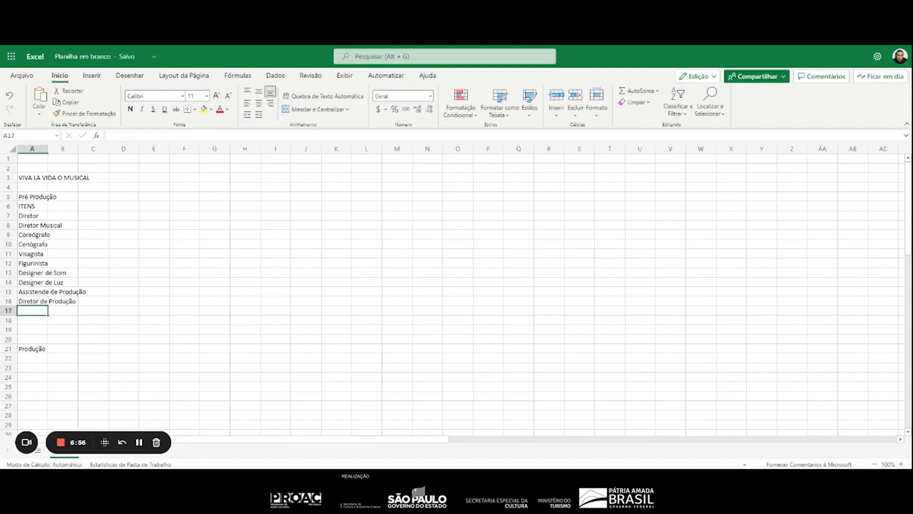
List the items "Direitos autorais", "Cenário" and "Figurino" in cells A17 to A19
{"action": "type", "text": "Direitos"}
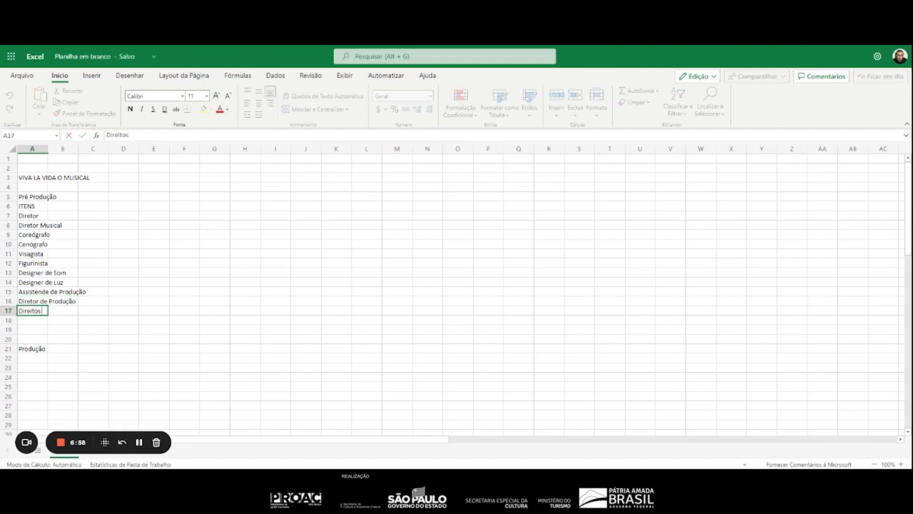
{"action": "type", "text": " autorais"}
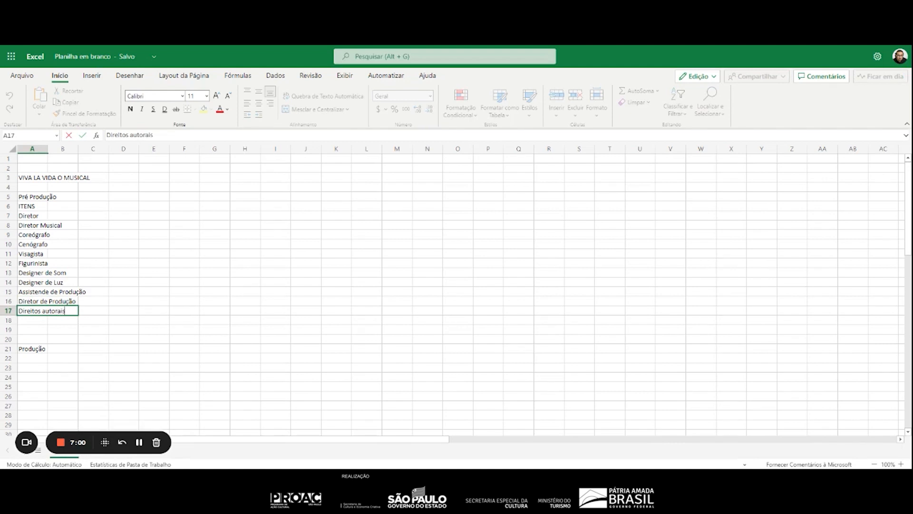
{"action": "key", "text": "Return"}
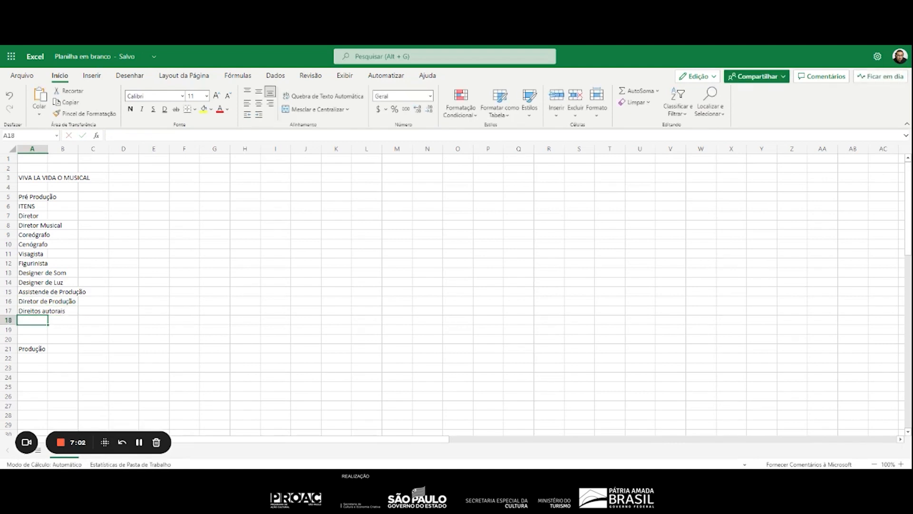
{"action": "type", "text": "Cenário"}
{"action": "key", "text": "Return"}
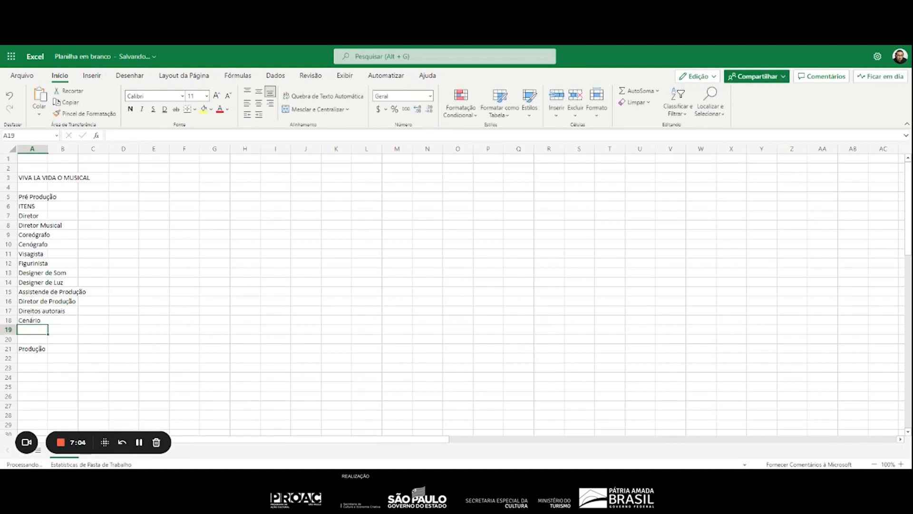
{"action": "type", "text": "Figurino"}
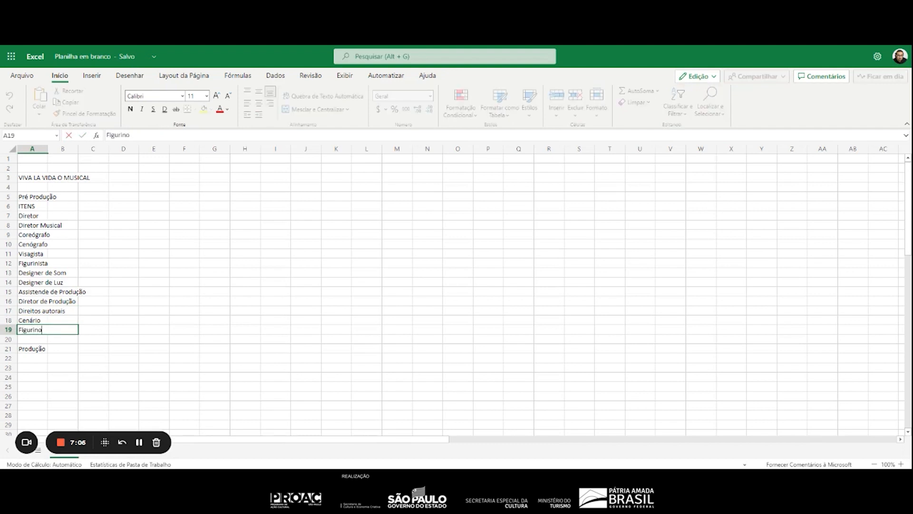
{"action": "key", "text": "Return"}
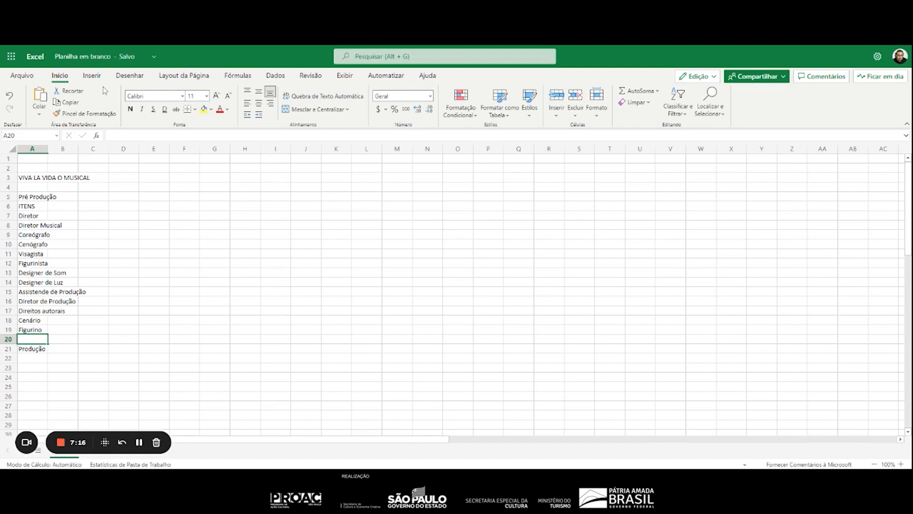
{"action": "left_click", "coordinate": [97, 80]}
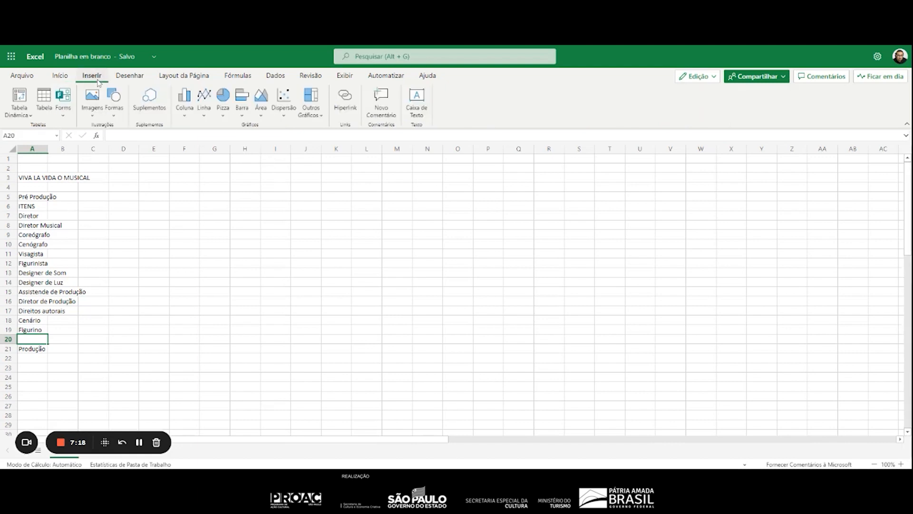
{"action": "left_click", "coordinate": [204, 115]}
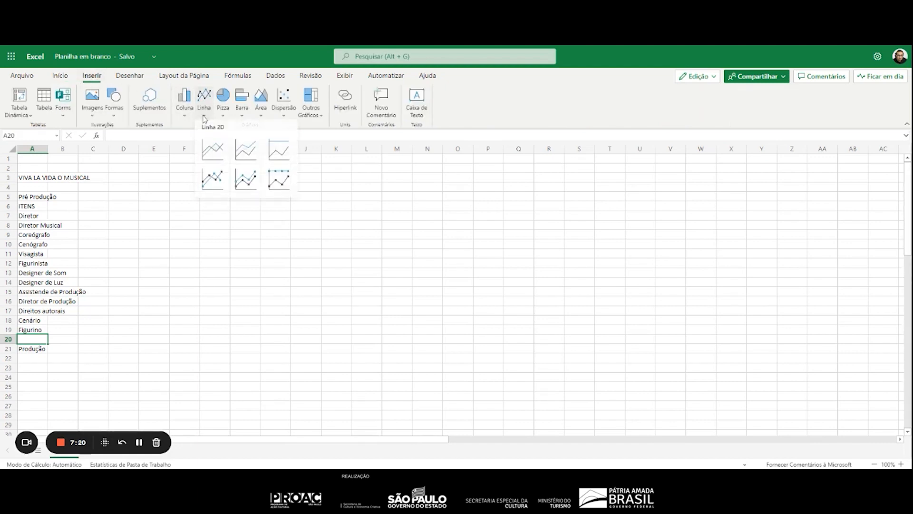
{"action": "left_click", "coordinate": [204, 118]}
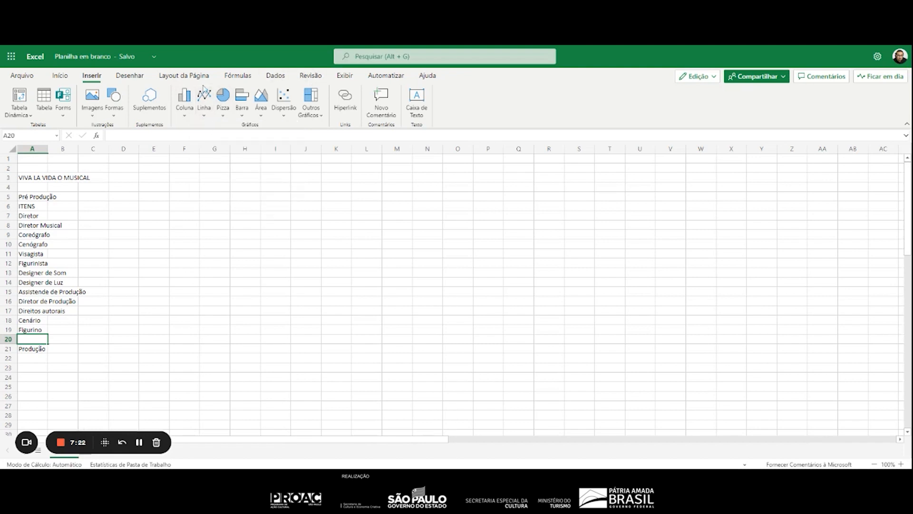
Insert one sheet row at row 20, between "Figurino" and the "Produção" heading
{"action": "left_click", "coordinate": [69, 77]}
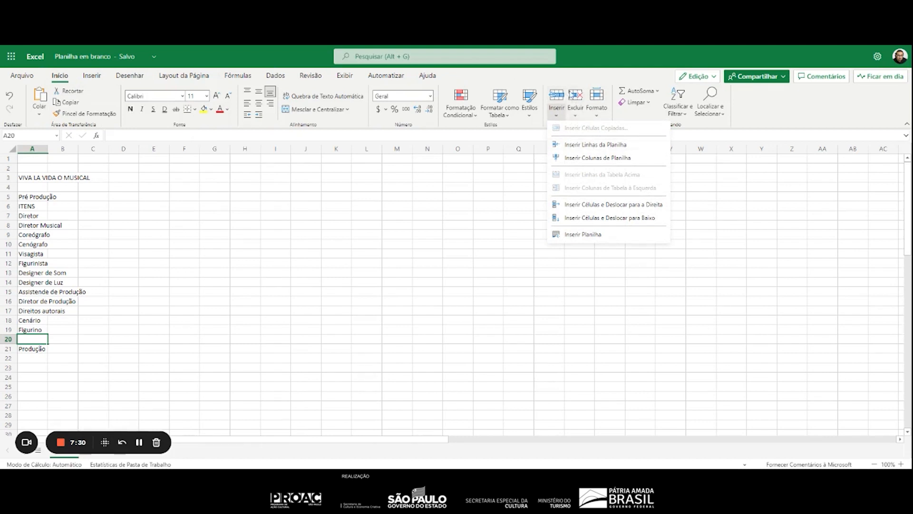
{"action": "left_click", "coordinate": [593, 147]}
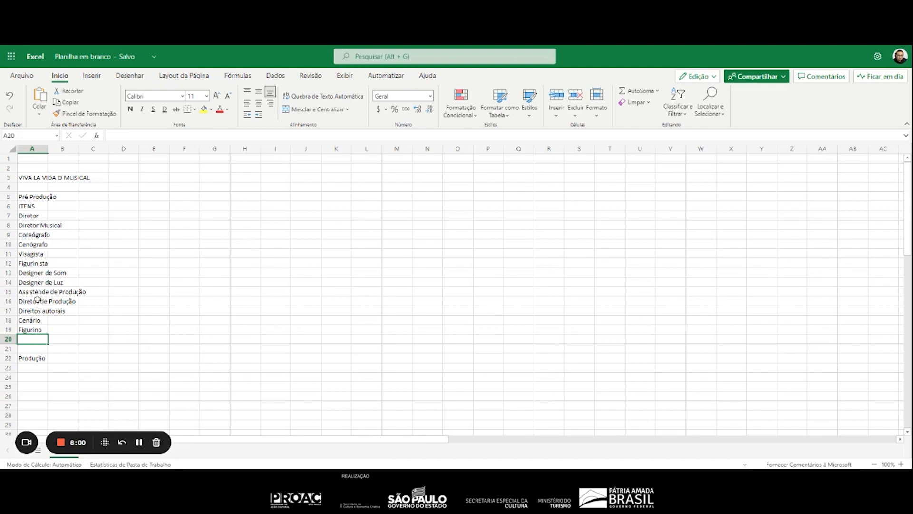
Copy the assistant and director of production entries from A15:A16 to A23:A24, under the "Produção" heading
{"action": "left_click_drag", "start_coordinate": [27, 292], "coordinate": [29, 299]}
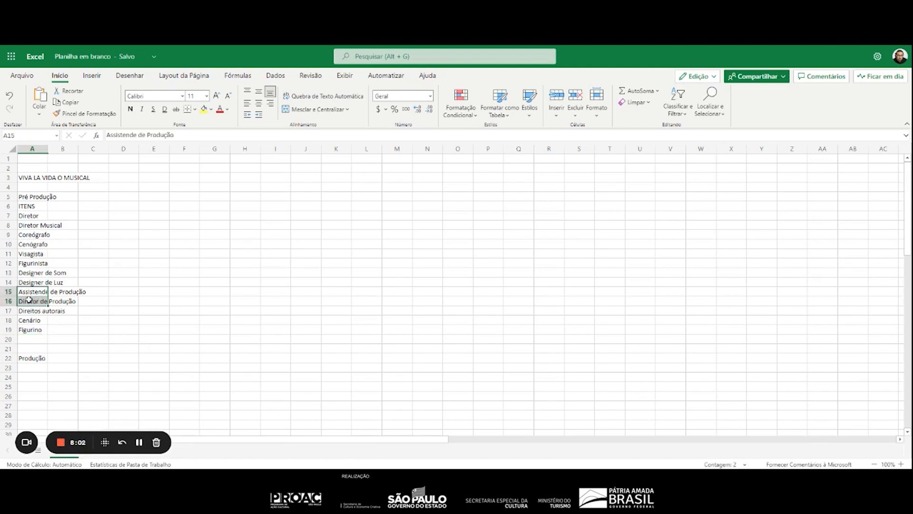
{"action": "key", "text": "ctrl+c"}
{"action": "left_click", "coordinate": [29, 367]}
{"action": "key", "text": "ctrl+v"}
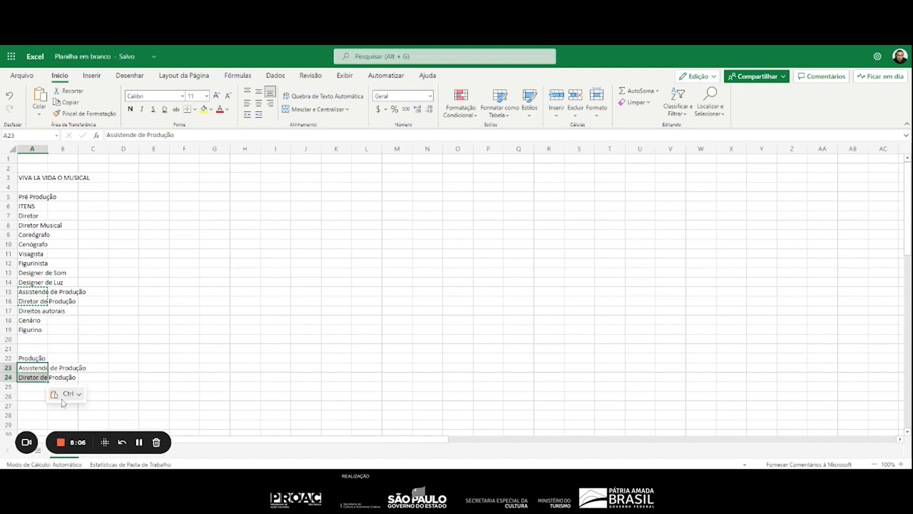
{"action": "left_click", "coordinate": [26, 387]}
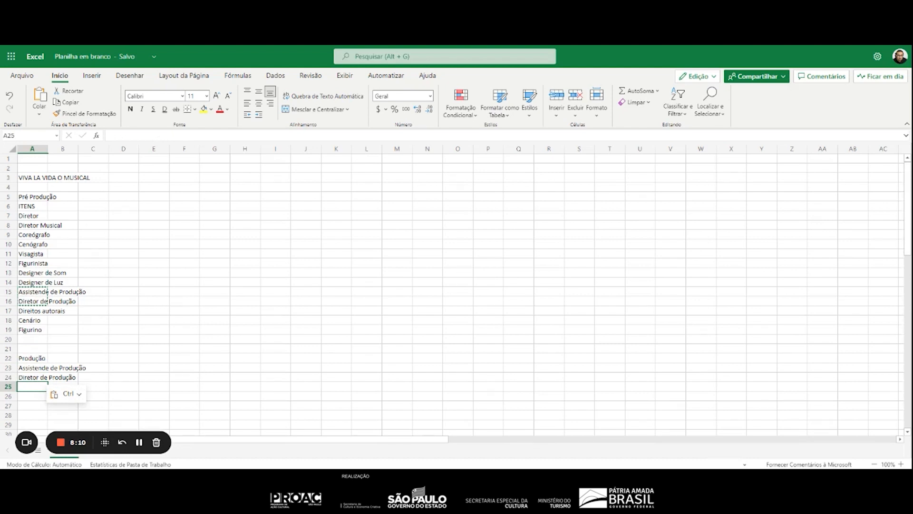
Copy "Cenário" and "Figurino" from A18:A19 to A25:A26 in the "Produção" section
{"action": "left_click", "coordinate": [43, 322]}
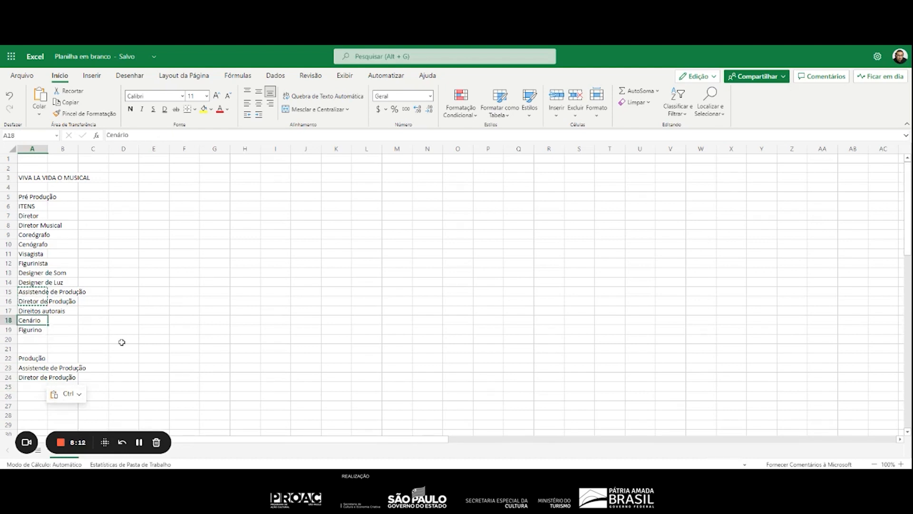
{"action": "key", "text": "ctrl"}
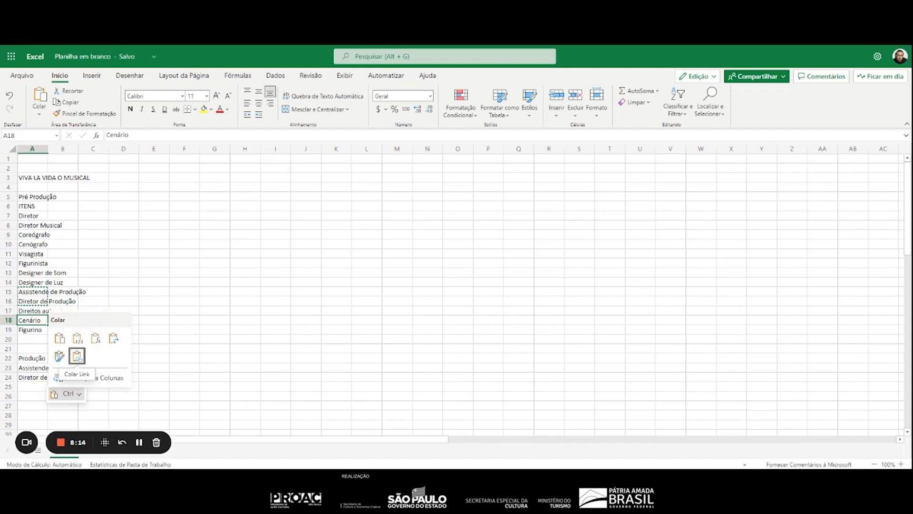
{"action": "key", "text": "Escape"}
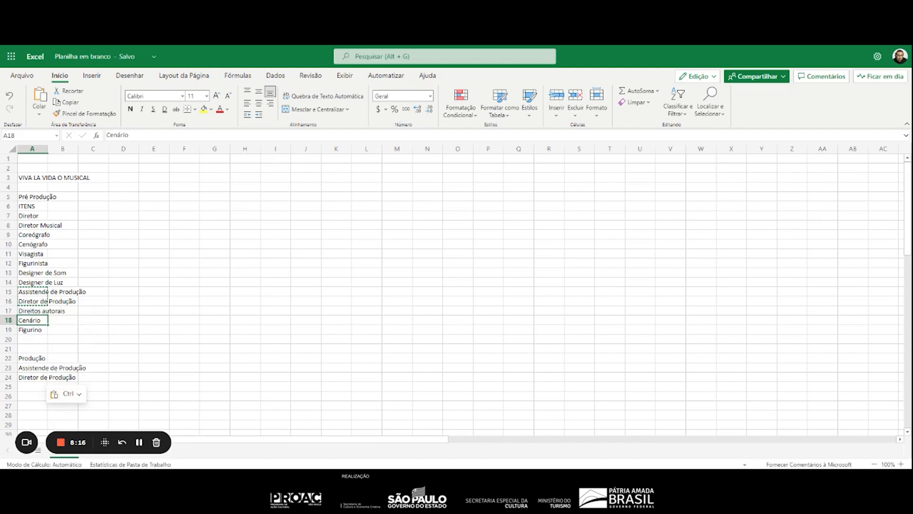
{"action": "key", "text": "shift+Down"}
{"action": "key", "text": "ctrl+c"}
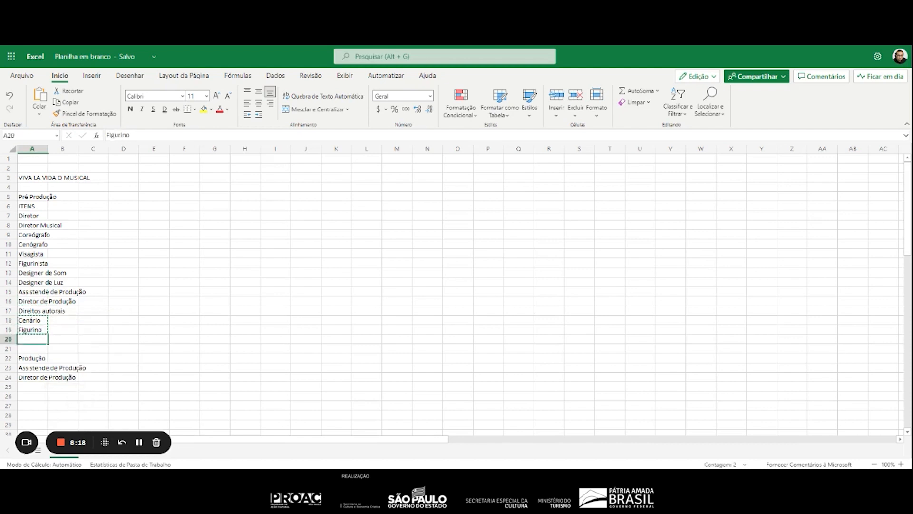
{"action": "key", "text": "Down"}
{"action": "key", "text": "Down"}
{"action": "key", "text": "Down"}
{"action": "key", "text": "Down"}
{"action": "key", "text": "Down"}
{"action": "key", "text": "Down"}
{"action": "key", "text": "Down"}
{"action": "key", "text": "ctrl+v"}
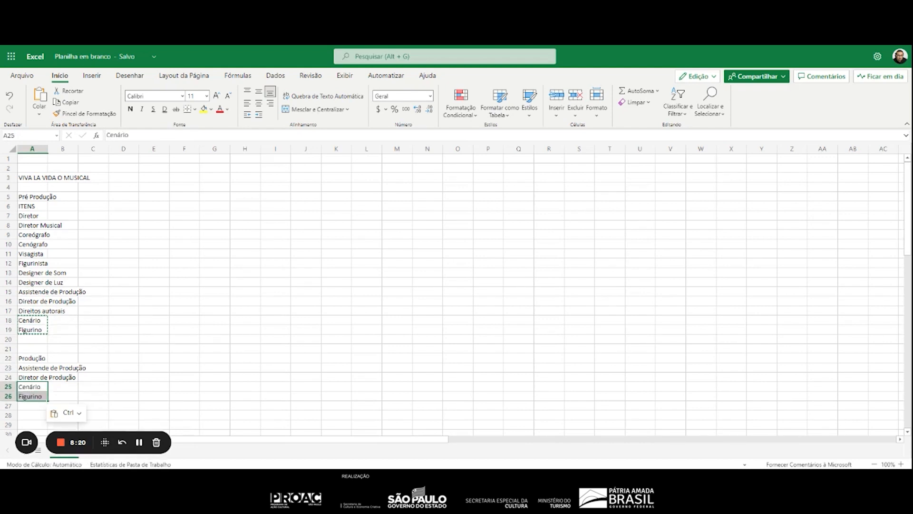
Add "atores" in A27 and "operador de som" in A28 under "Produção"
{"action": "key", "text": "Down"}
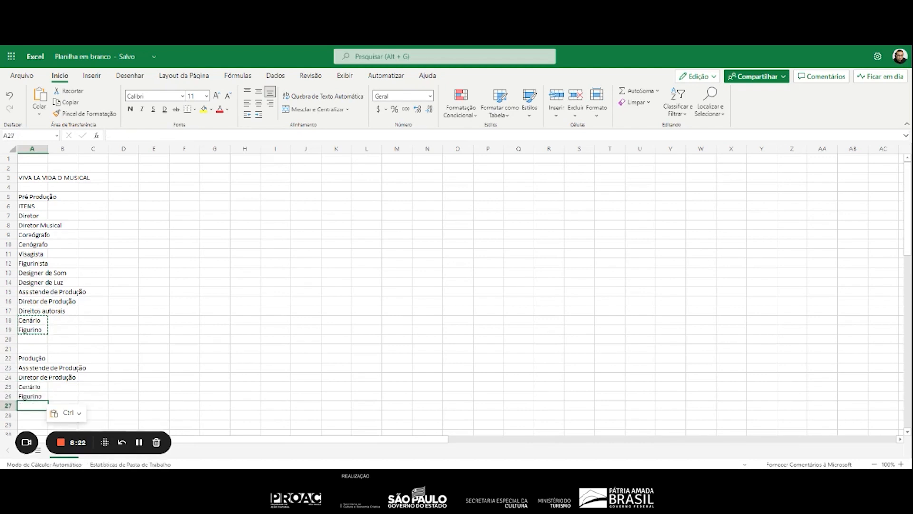
{"action": "type", "text": "atores"}
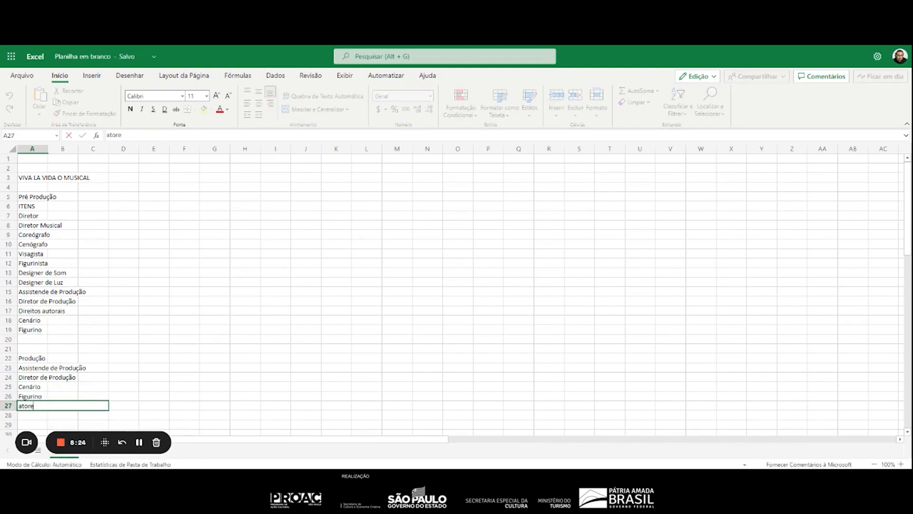
{"action": "key", "text": "Return"}
{"action": "type", "text": "te"}
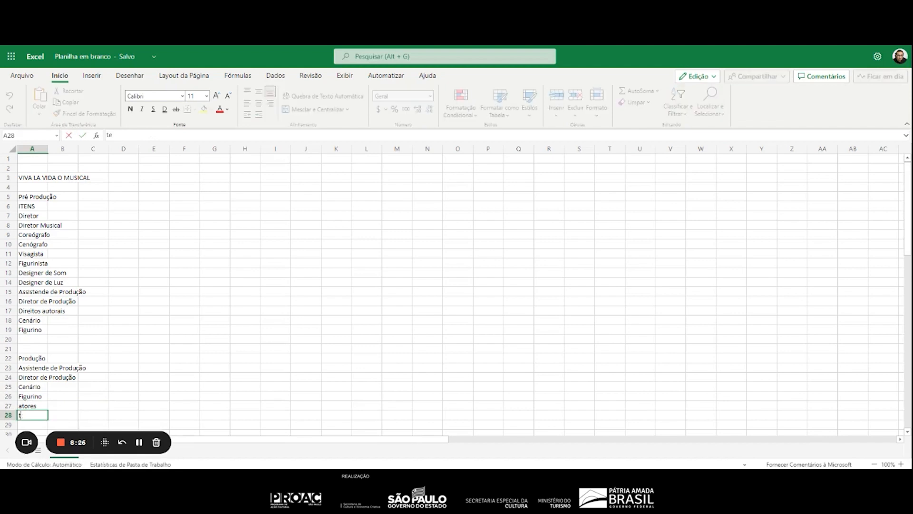
{"action": "key", "text": "BackSpace"}
{"action": "key", "text": "BackSpace"}
{"action": "type", "text": "operad"}
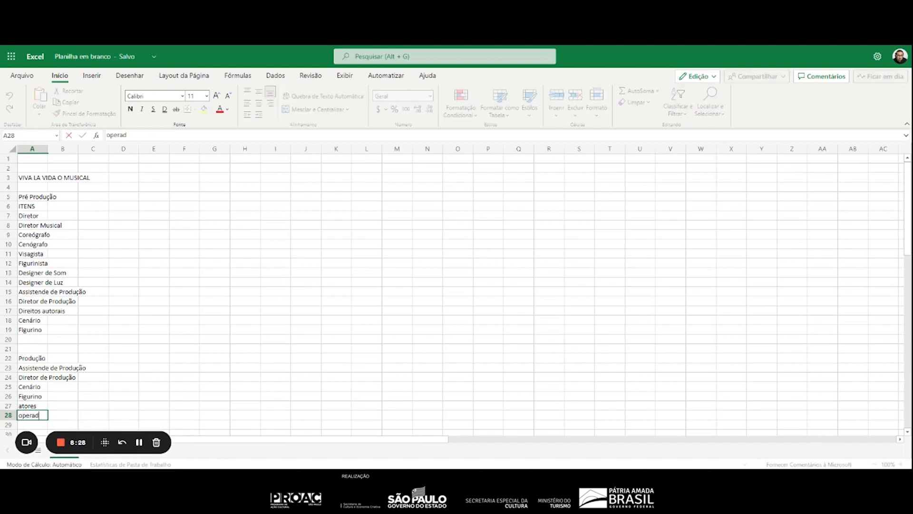
{"action": "type", "text": "or de som"}
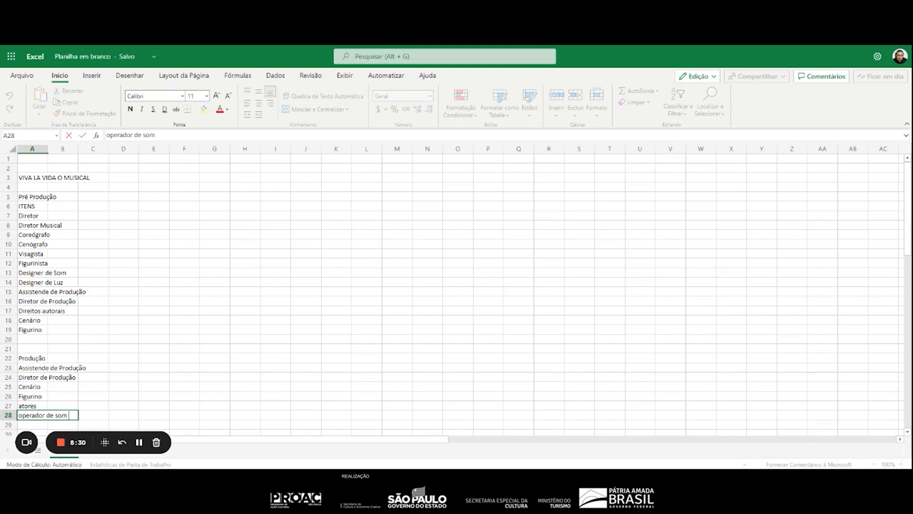
{"action": "key", "text": "Return"}
Add "operador de luz" in A29 and "camareira" in A30 of the "Produção" section
{"action": "type", "text": "operador de "}
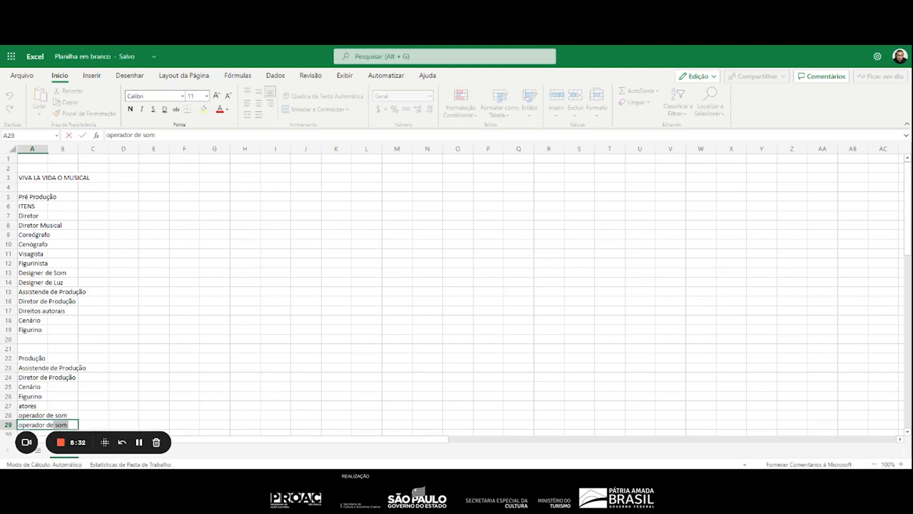
{"action": "type", "text": "luz"}
{"action": "key", "text": "Return"}
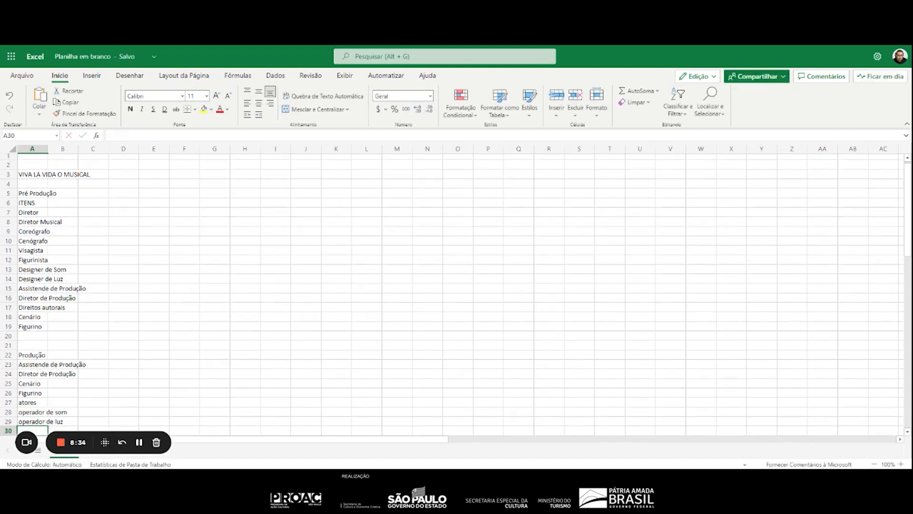
{"action": "type", "text": "camareira"}
{"action": "key", "text": "Return"}
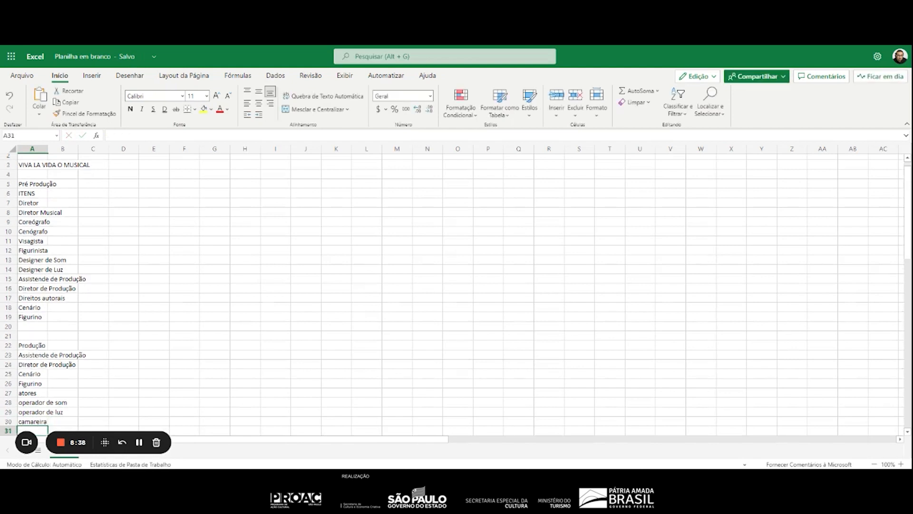
List "locação de luz", "locação de som" and "locação de teatro" in A31:A33 under "Produção"
{"action": "type", "text": "locação de luz"}
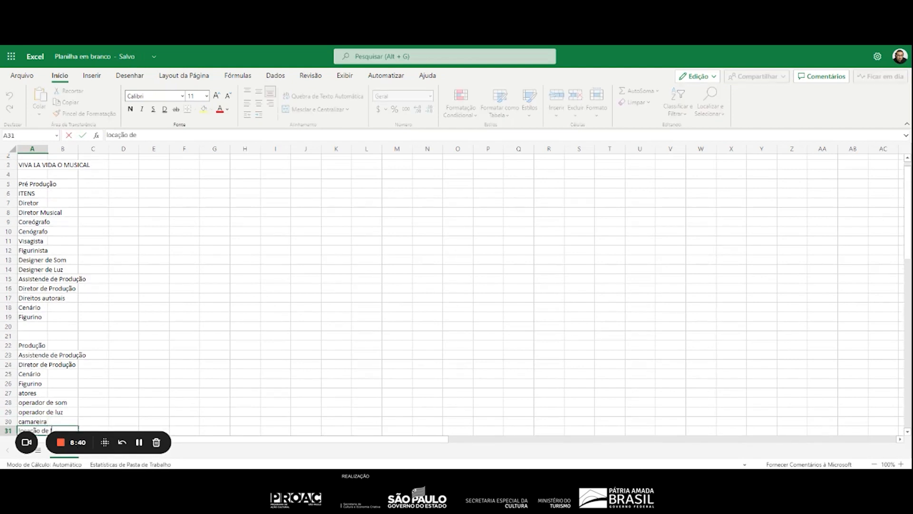
{"action": "key", "text": "Return"}
{"action": "type", "text": "locação de so"}
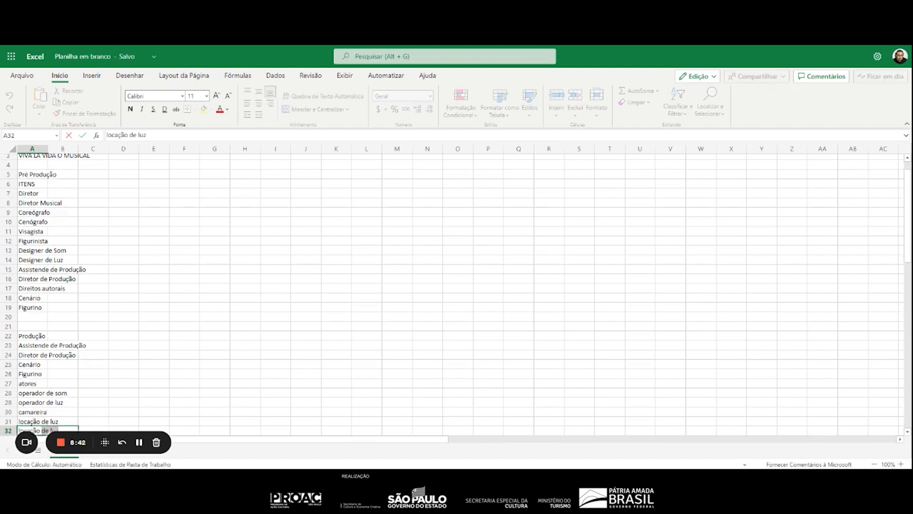
{"action": "type", "text": "m"}
{"action": "key", "text": "Return"}
{"action": "type", "text": "locaç"}
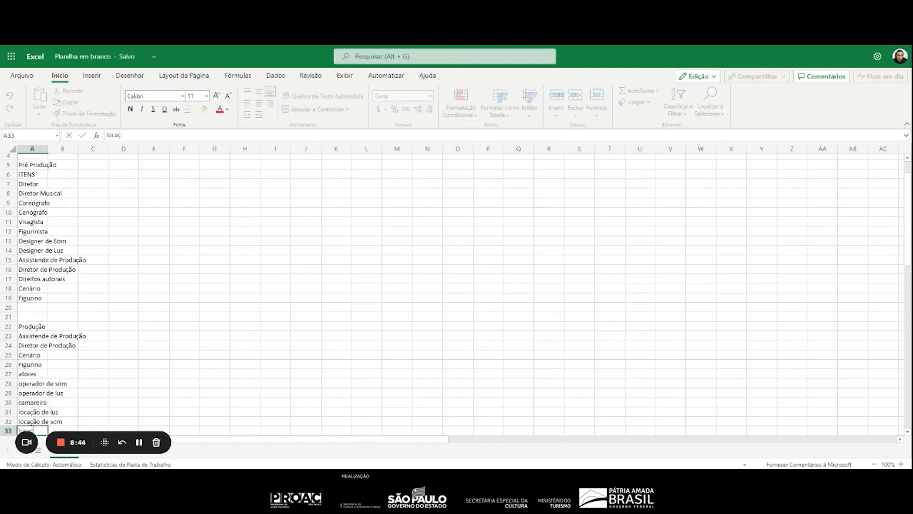
{"action": "type", "text": "ão de teatrao"}
{"action": "scroll", "coordinate": [153, 290], "scroll_direction": "down", "scroll_amount": 5}
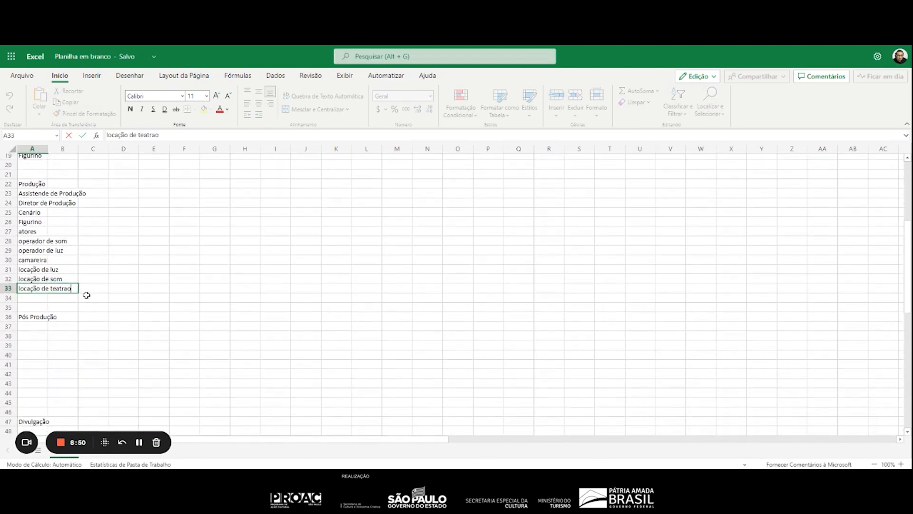
{"action": "key", "text": "BackSpace"}
{"action": "type", "text": "o"}
{"action": "key", "text": "Return"}
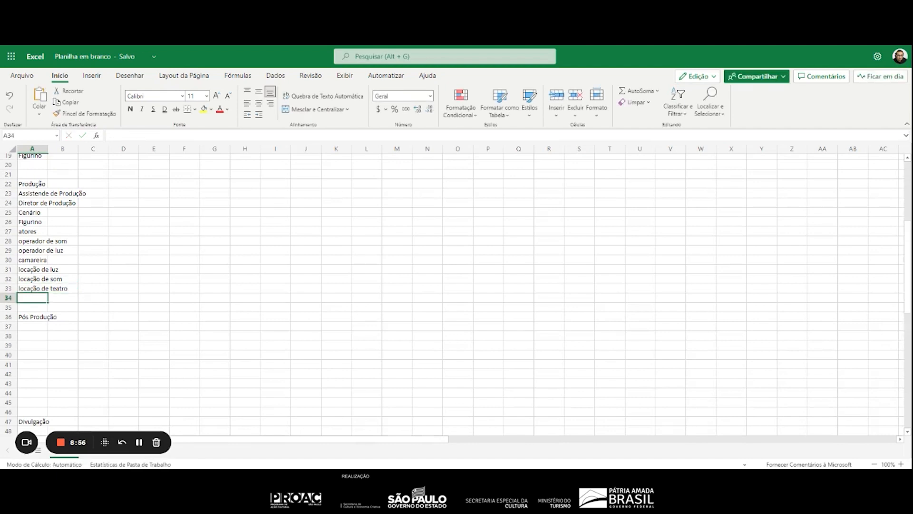
Correct the spelling of the production assistant entry in A23 to "Assistente de Produção"
{"action": "key", "text": "Up"}
{"action": "key", "text": "Up"}
{"action": "key", "text": "Up"}
{"action": "key", "text": "Up"}
{"action": "key", "text": "Up"}
{"action": "key", "text": "Up"}
{"action": "key", "text": "Up"}
{"action": "key", "text": "Up"}
{"action": "key", "text": "Up"}
{"action": "key", "text": "Up"}
{"action": "key", "text": "Up"}
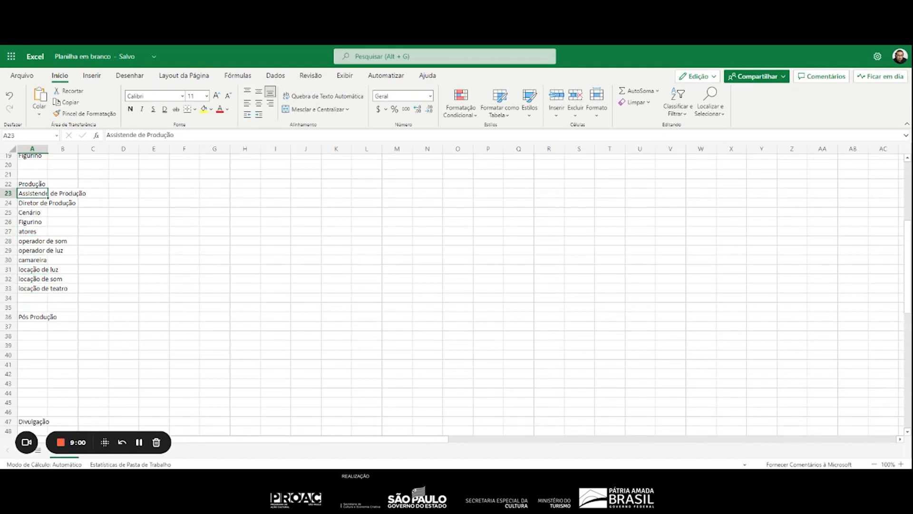
{"action": "key", "text": "F2"}
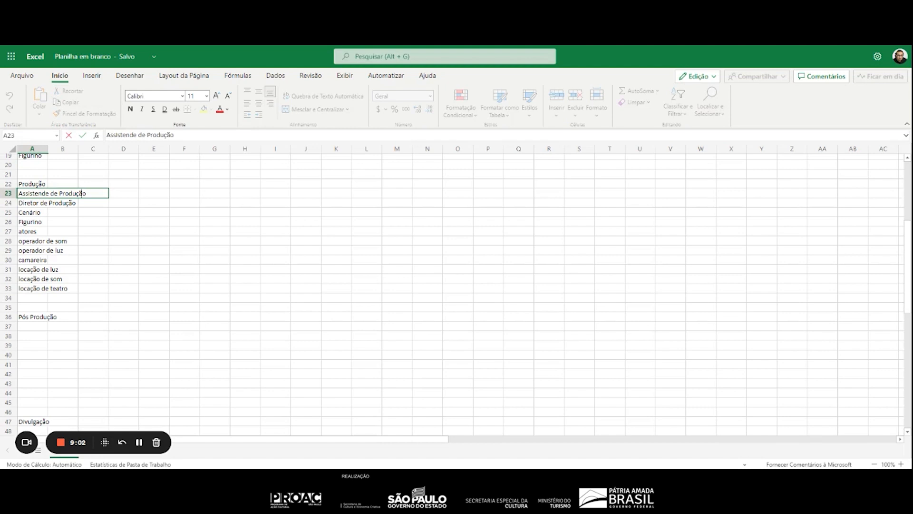
{"action": "key", "text": "BackSpace"}
{"action": "type", "text": "t"}
{"action": "key", "text": "Return"}
Copy the corrected "Assistente de Produção" from A23 over the misspelled entry in A15 of the pre-production section
{"action": "key", "text": "Up"}
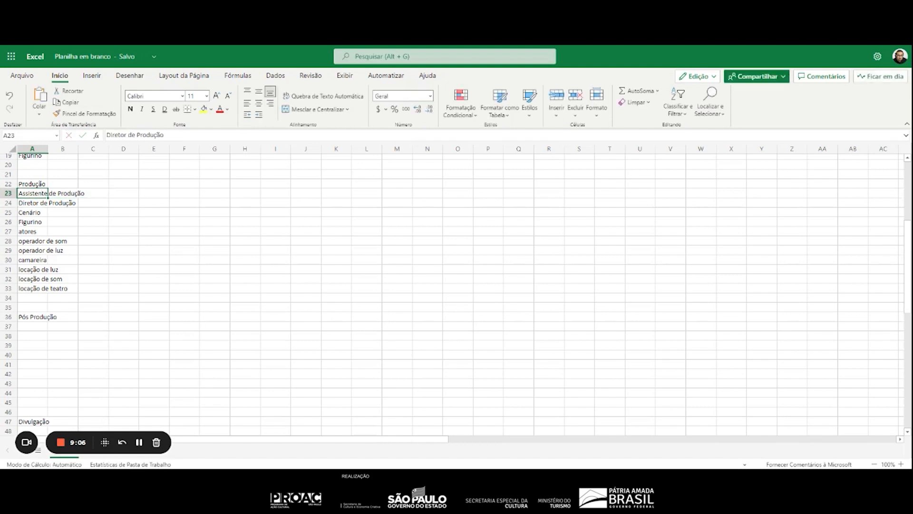
{"action": "key", "text": "ctrl+c"}
{"action": "key", "text": "Up"}
{"action": "key", "text": "Up"}
{"action": "key", "text": "Up"}
{"action": "key", "text": "Up"}
{"action": "key", "text": "Up"}
{"action": "key", "text": "Up"}
{"action": "key", "text": "Up"}
{"action": "key", "text": "Up"}
{"action": "key", "text": "Up"}
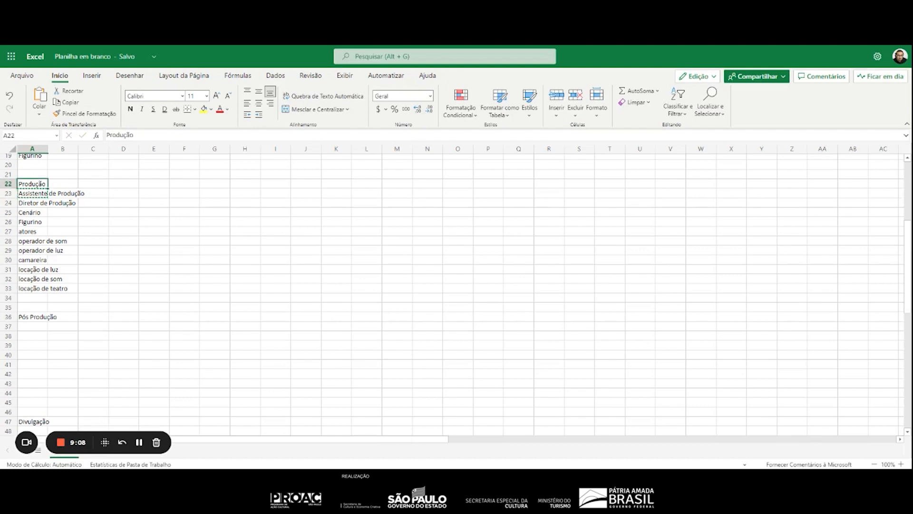
{"action": "key", "text": "Down"}
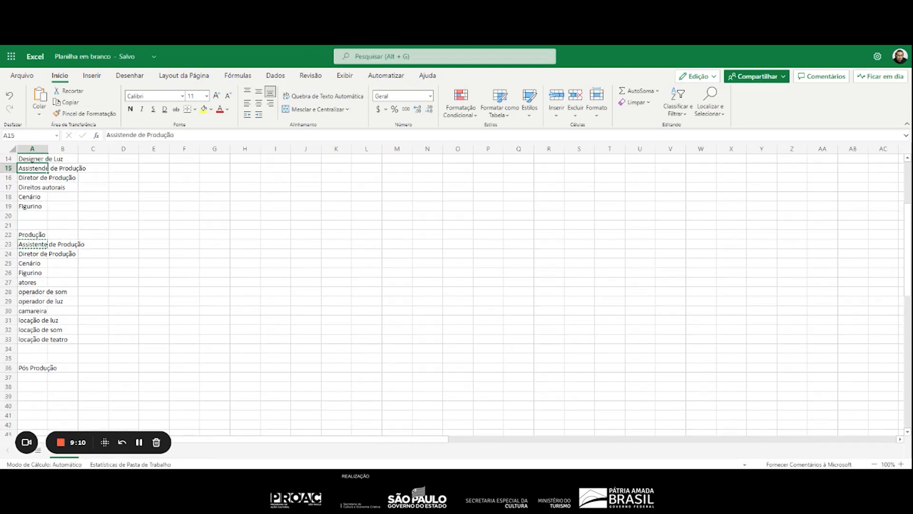
{"action": "key", "text": "ctrl+v"}
Paste the copied "Assistente de Produção" into A37, directly under the "Pós Produção" heading
{"action": "key", "text": "Down"}
{"action": "key", "text": "Down"}
{"action": "key", "text": "Down"}
{"action": "key", "text": "Down"}
{"action": "key", "text": "Down"}
{"action": "key", "text": "Down"}
{"action": "key", "text": "Down"}
{"action": "key", "text": "Down"}
{"action": "key", "text": "Down"}
{"action": "key", "text": "Down"}
{"action": "key", "text": "Down"}
{"action": "key", "text": "Down"}
{"action": "key", "text": "Down"}
{"action": "key", "text": "Down"}
{"action": "key", "text": "Down"}
{"action": "key", "text": "Down"}
{"action": "key", "text": "Down"}
{"action": "key", "text": "Down"}
{"action": "key", "text": "Down"}
{"action": "key", "text": "Down"}
{"action": "key", "text": "Down"}
{"action": "key", "text": "Down"}
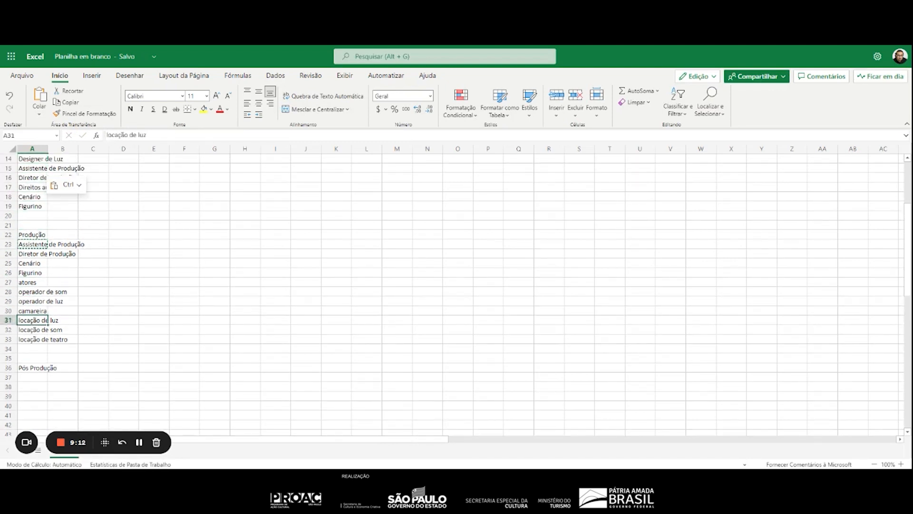
{"action": "key", "text": "ctrl+v"}
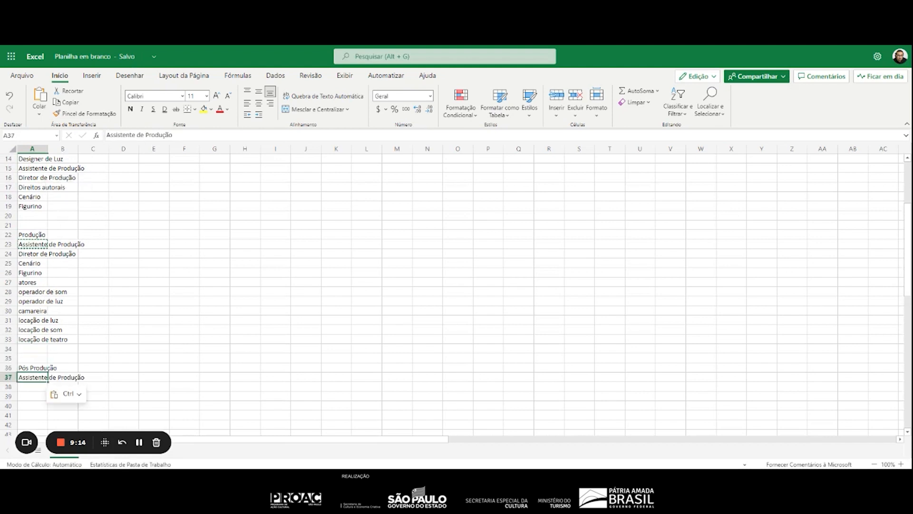
Copy "Diretor de Produção" from A24 to A38 in the "Pós Produção" section
{"action": "key", "text": "Up"}
{"action": "key", "text": "Up"}
{"action": "key", "text": "Up"}
{"action": "key", "text": "Up"}
{"action": "key", "text": "Up"}
{"action": "key", "text": "Up"}
{"action": "key", "text": "Up"}
{"action": "key", "text": "Up"}
{"action": "key", "text": "Up"}
{"action": "key", "text": "Up"}
{"action": "key", "text": "Up"}
{"action": "key", "text": "Up"}
{"action": "key", "text": "Up"}
{"action": "key", "text": "ctrl+c"}
{"action": "key", "text": "Down"}
{"action": "key", "text": "Down"}
{"action": "key", "text": "Down"}
{"action": "key", "text": "Down"}
{"action": "key", "text": "Down"}
{"action": "key", "text": "Down"}
{"action": "key", "text": "Down"}
{"action": "key", "text": "Down"}
{"action": "key", "text": "Down"}
{"action": "key", "text": "Down"}
{"action": "key", "text": "Down"}
{"action": "key", "text": "Down"}
{"action": "key", "text": "Down"}
{"action": "key", "text": "Down"}
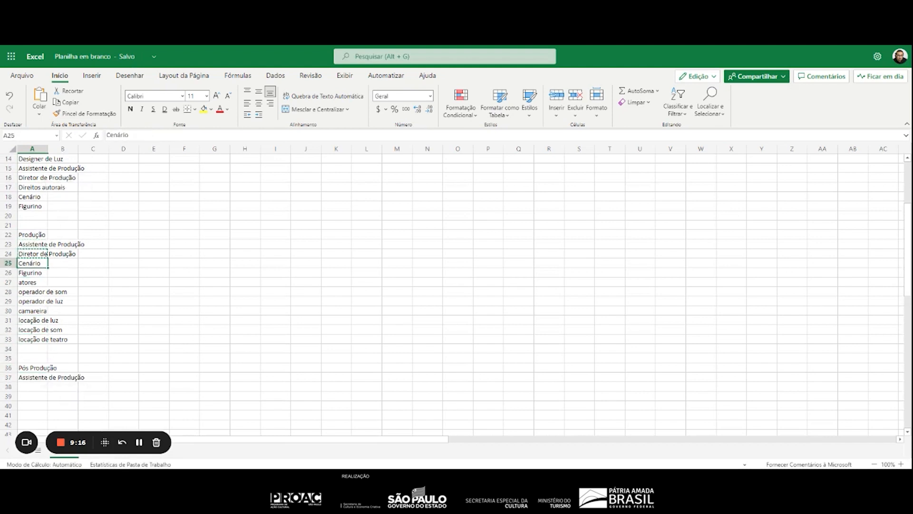
{"action": "key", "text": "ctrl+v"}
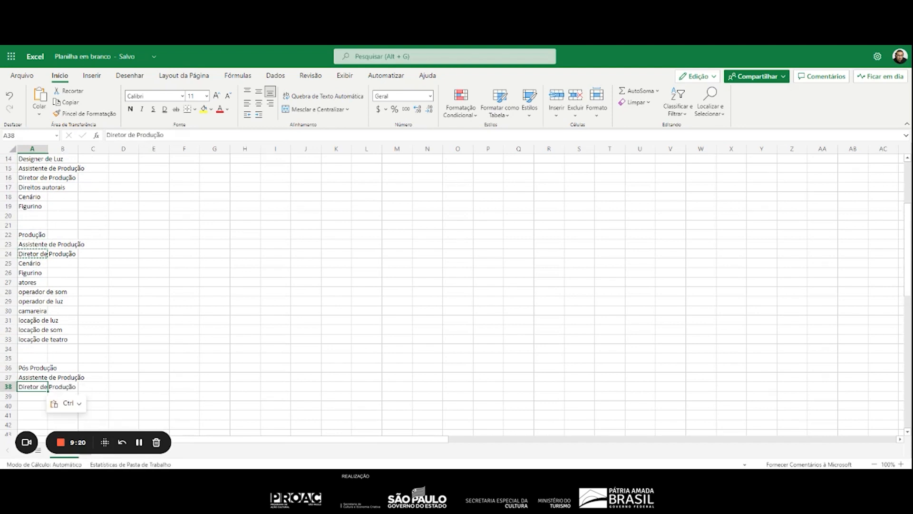
Add "Desmontagem" in A39 of the "Pós Produção" section
{"action": "key", "text": "Down"}
{"action": "key", "text": "Down"}
{"action": "key", "text": "Up"}
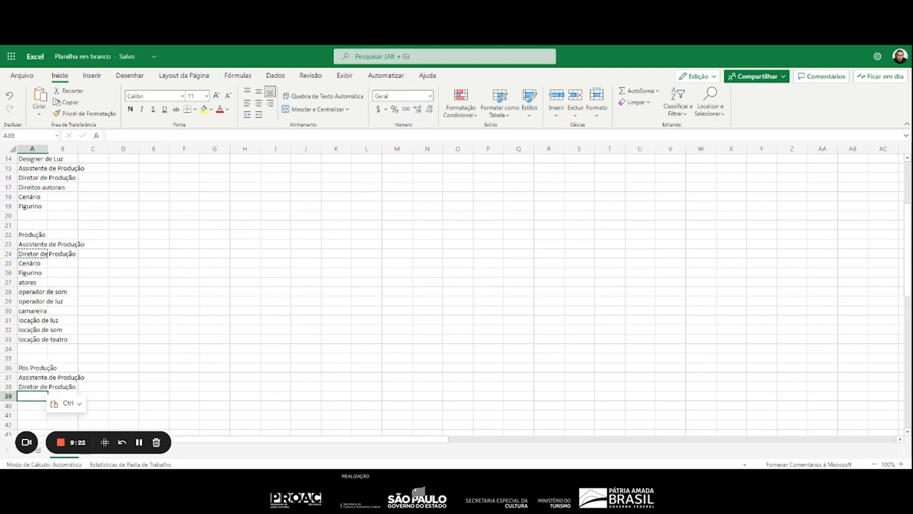
{"action": "type", "text": "Desmontagem"}
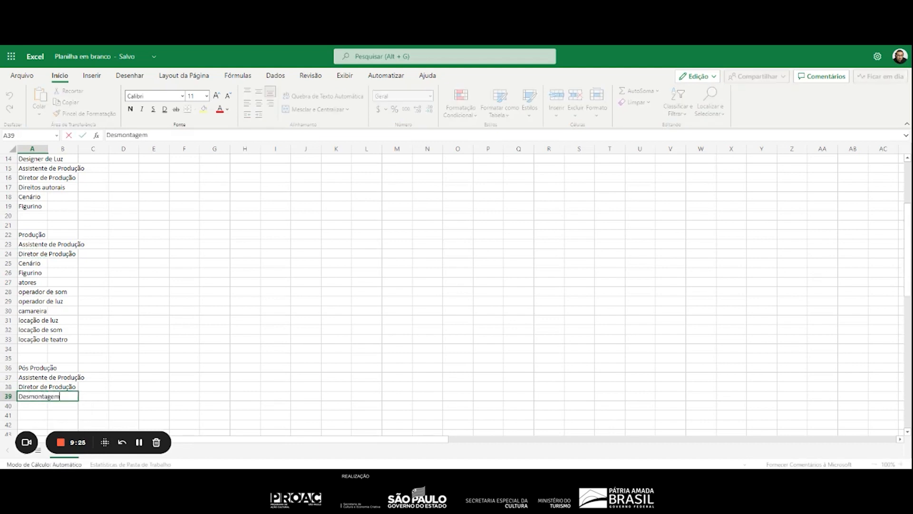
{"action": "key", "text": "Return"}
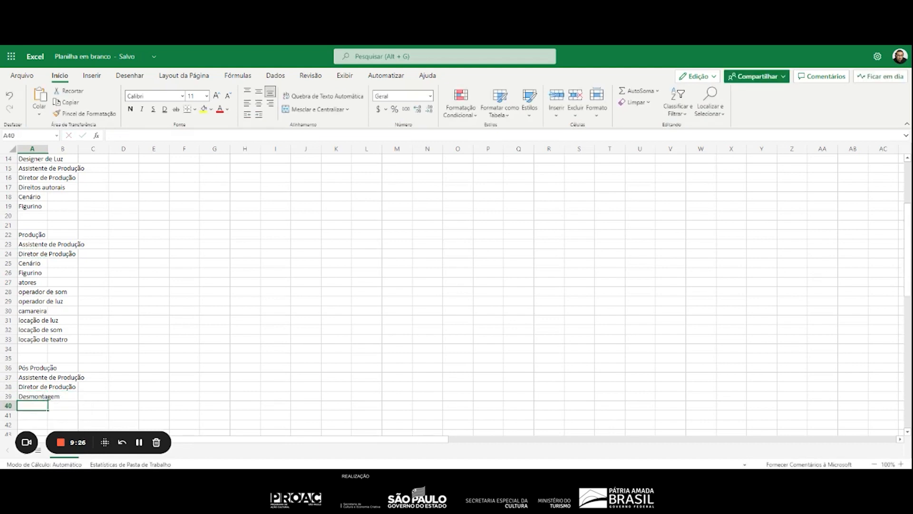
Enter the section heading "ADMINISTRAÇÃO" in A42, leaving two blank rows below the "Pós Produção" items
{"action": "key", "text": "Down"}
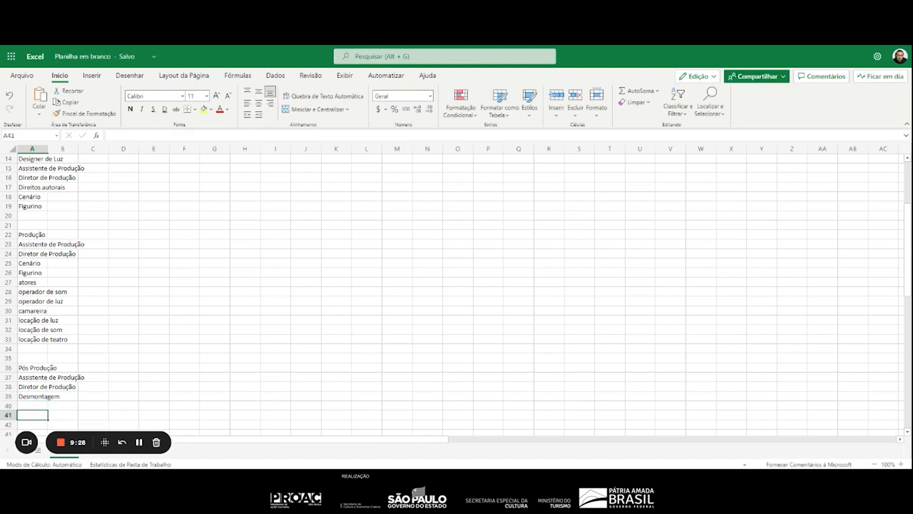
{"action": "key", "text": "Down"}
{"action": "type", "text": "ADMIN"}
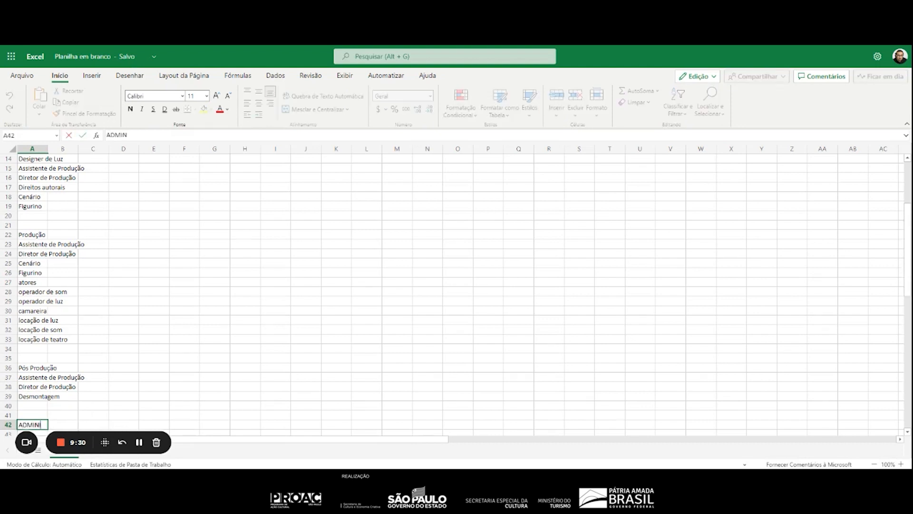
{"action": "type", "text": "ISTRAÇÃO"}
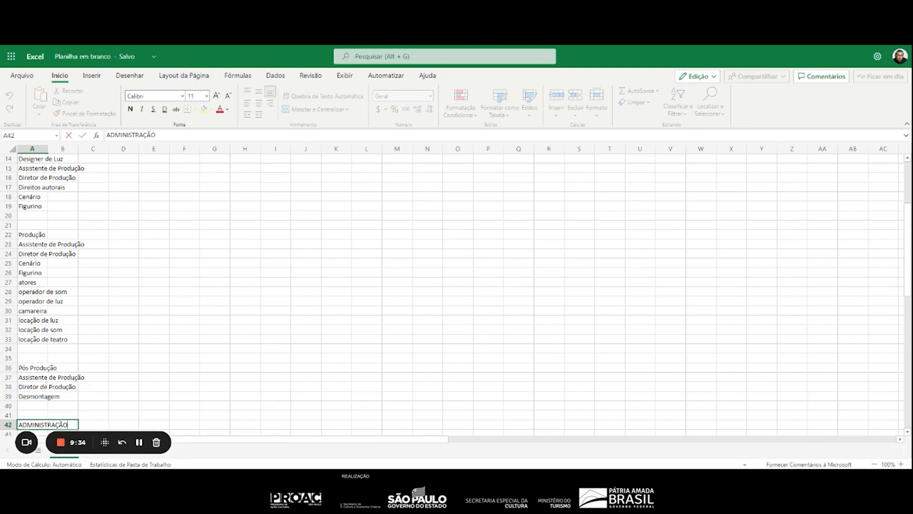
{"action": "key", "text": "Return"}
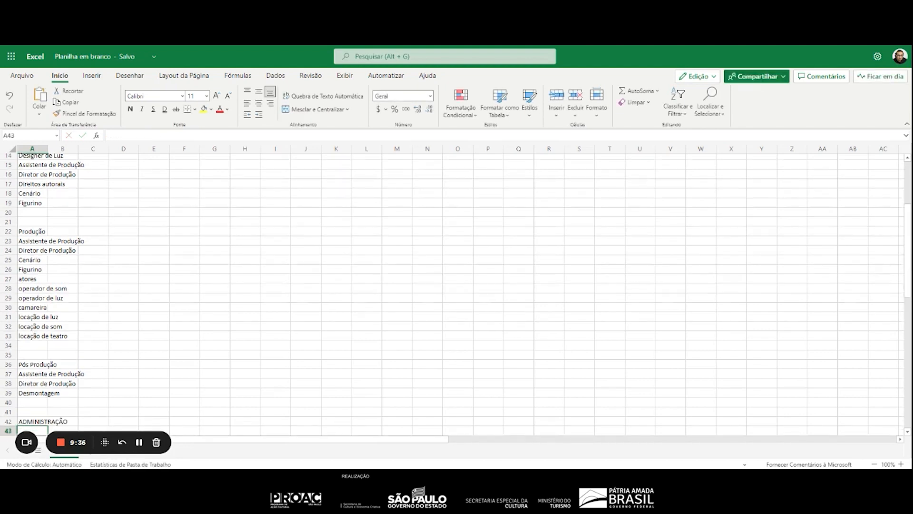
List "Impostos", "Taxas" and "Alvaras" in A43:A45 under the "ADMINISTRAÇÃO" heading
{"action": "type", "text": "Impostos"}
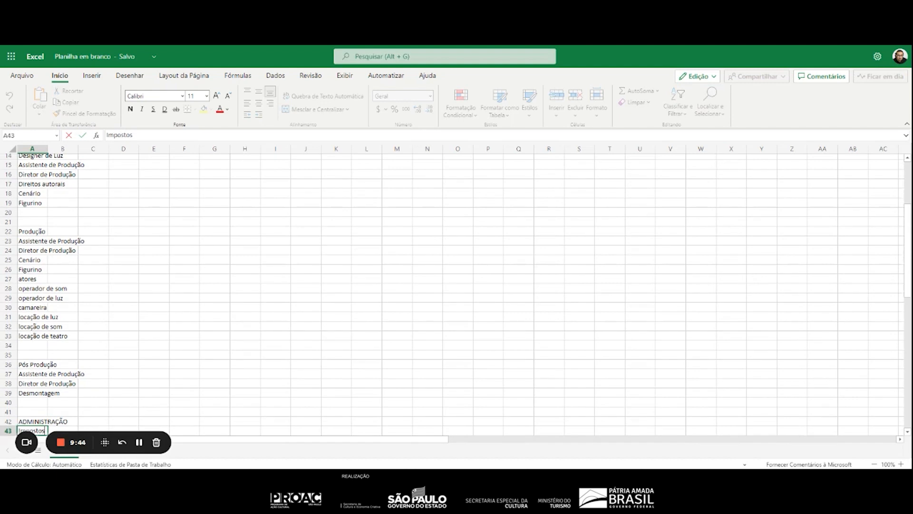
{"action": "type", "text": "taxa"}
{"action": "key", "text": "BackSpace"}
{"action": "key", "text": "BackSpace"}
{"action": "key", "text": "Return"}
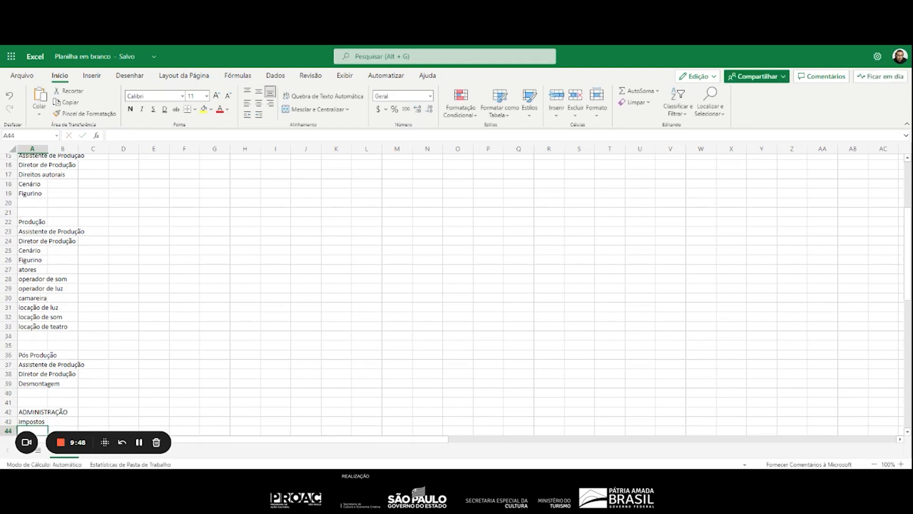
{"action": "type", "text": "Taxas"}
{"action": "key", "text": "Return"}
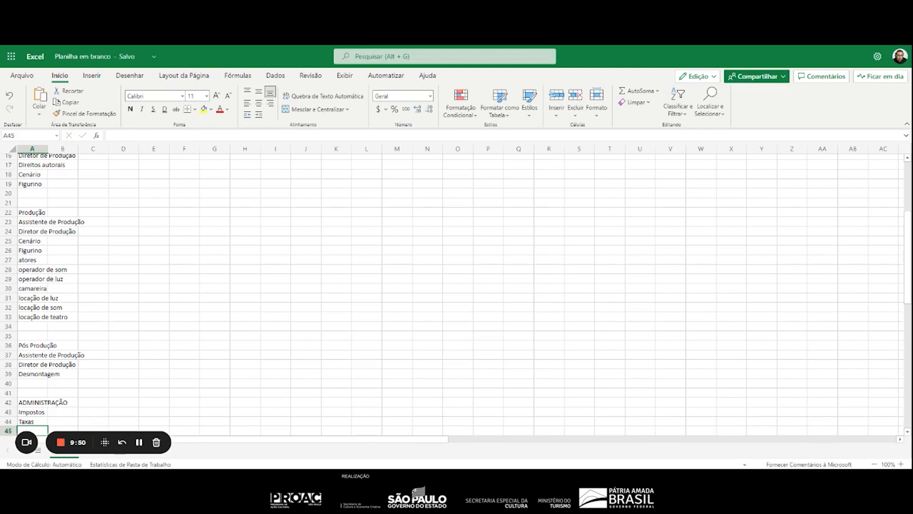
{"action": "type", "text": "Alvaras"}
{"action": "key", "text": "Return"}
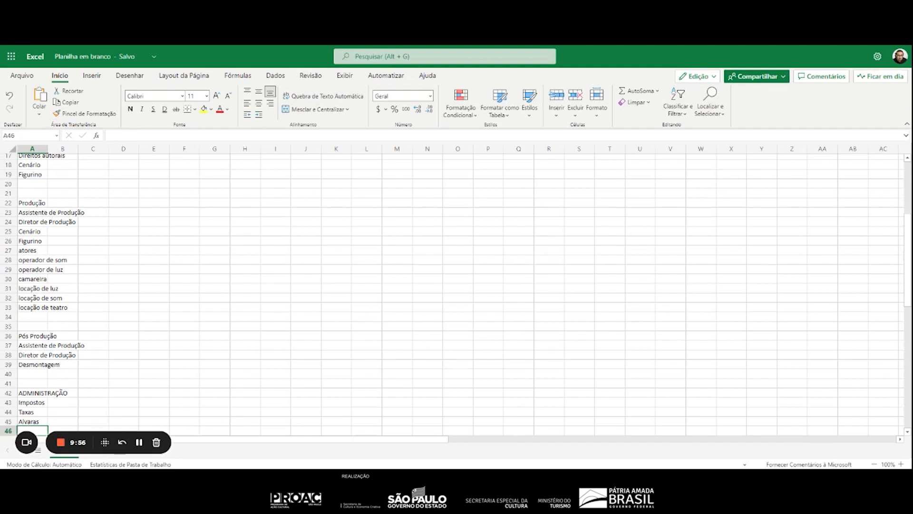
Add "Assistente administrativo" in A46 of the "ADMINISTRAÇÃO" section
{"action": "type", "text": "Assistente admi"}
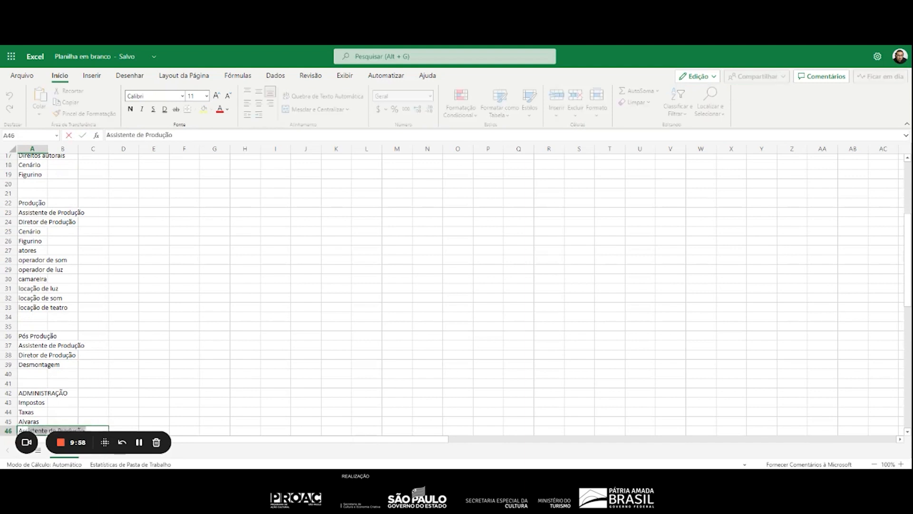
{"action": "type", "text": "nistrativo"}
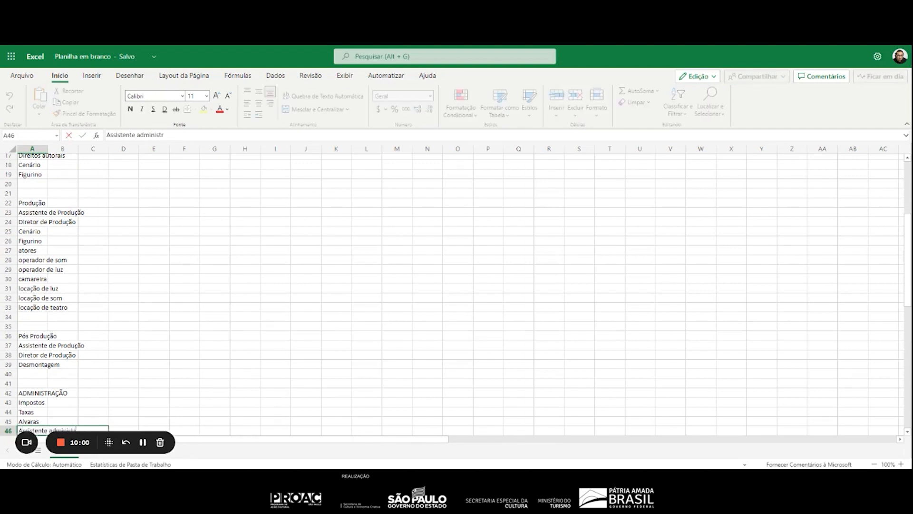
{"action": "key", "text": "Return"}
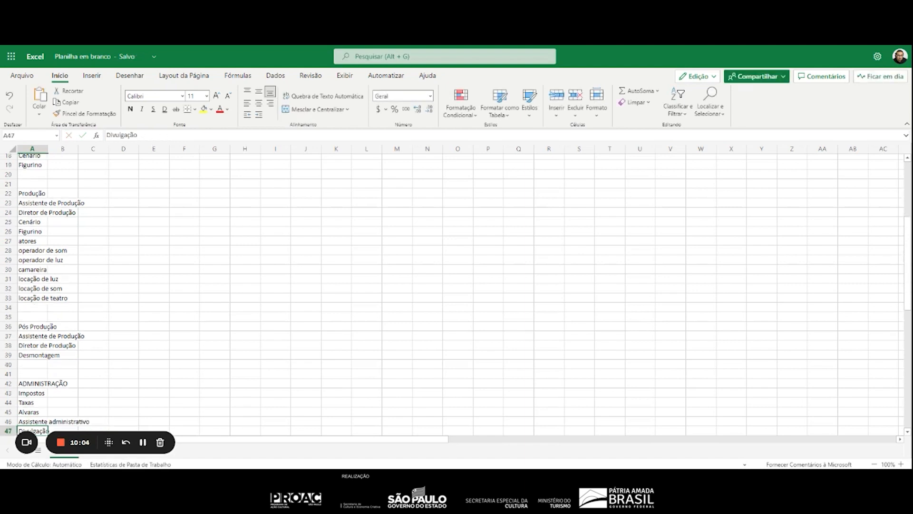
Replace the "Divulgação" heading in A47 with the item "Prestação de contas"
{"action": "key", "text": "Delete"}
{"action": "type", "text": "Prestaçaõp d"}
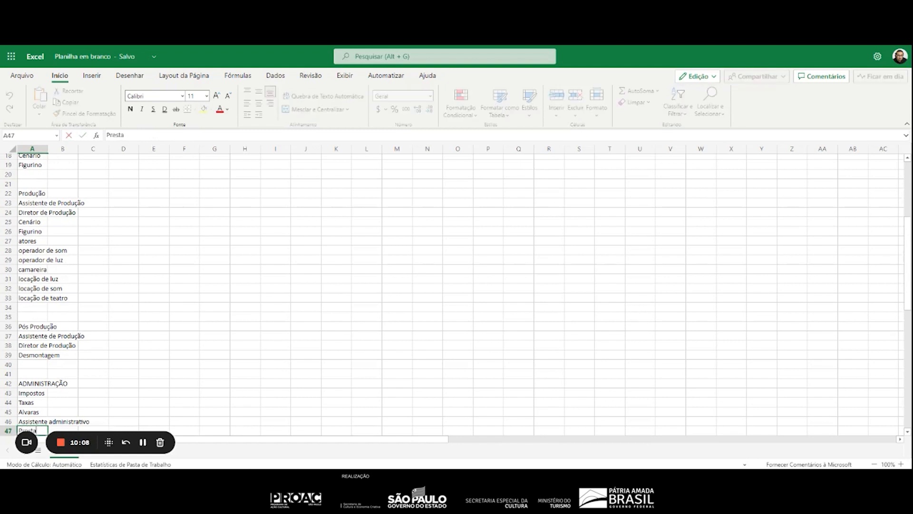
{"action": "key", "text": "BackSpace"}
{"action": "key", "text": "BackSpace"}
{"action": "key", "text": "BackSpace"}
{"action": "key", "text": "BackSpace"}
{"action": "key", "text": "BackSpace"}
{"action": "key", "text": "BackSpace"}
{"action": "type", "text": "ão de contas"}
{"action": "key", "text": "Return"}
Add "Contador" in A48 of the "ADMINISTRAÇÃO" section
{"action": "type", "text": "Copn"}
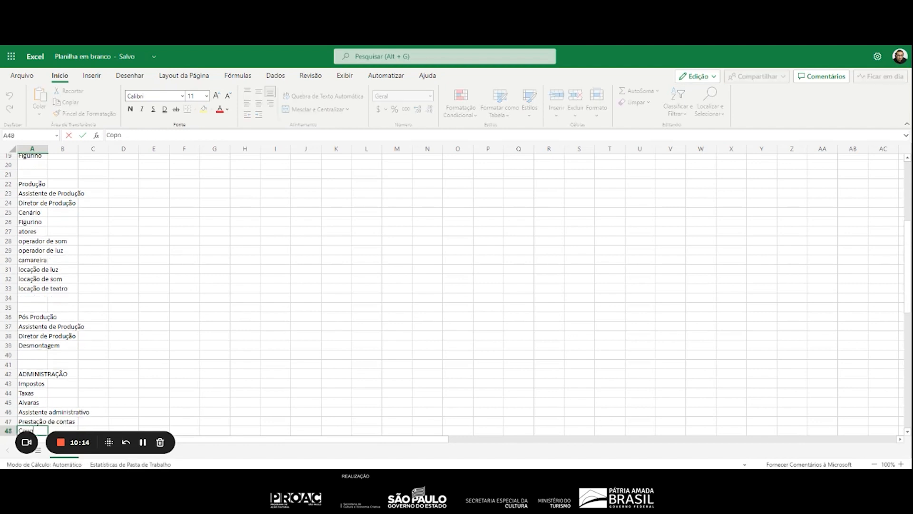
{"action": "key", "text": "BackSpace"}
{"action": "type", "text": "ntadopr"}
{"action": "key", "text": "BackSpace"}
{"action": "key", "text": "BackSpace"}
{"action": "type", "text": "r"}
{"action": "key", "text": "Return"}
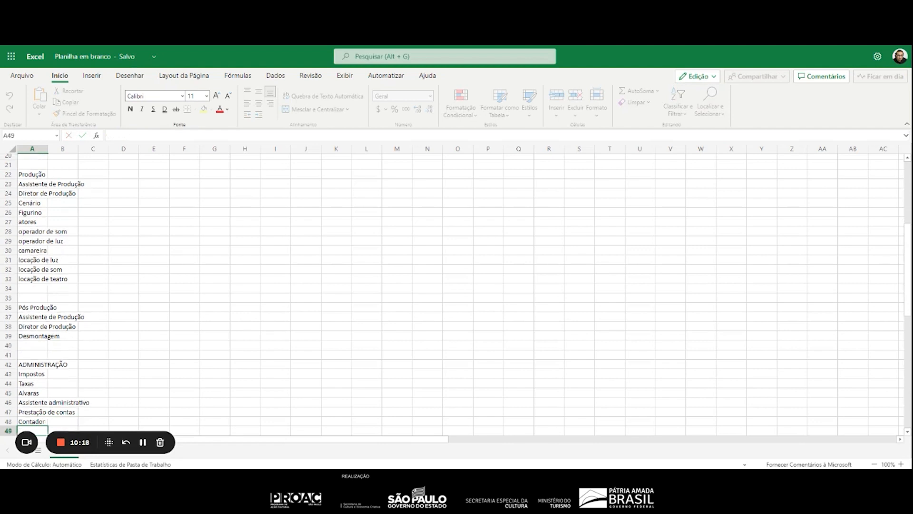
Add "Coordenador do Projeto" in A49 of the "ADMINISTRAÇÃO" section
{"action": "type", "text": "Coordenador do Projeto"}
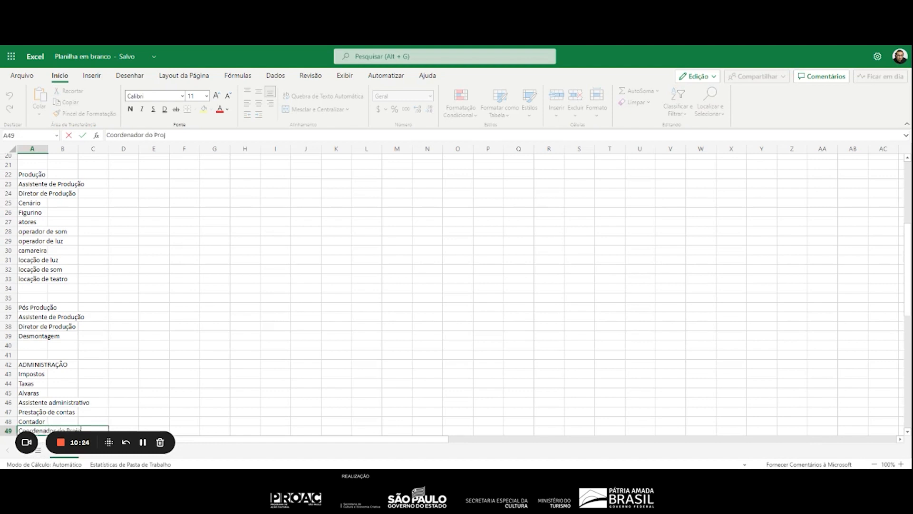
{"action": "key", "text": "Return"}
Enter the section heading "DIVULGAÇÃO" in A51, leaving one blank row below the "ADMINISTRAÇÃO" list
{"action": "scroll", "coordinate": [96, 278], "scroll_direction": "down", "scroll_amount": 7}
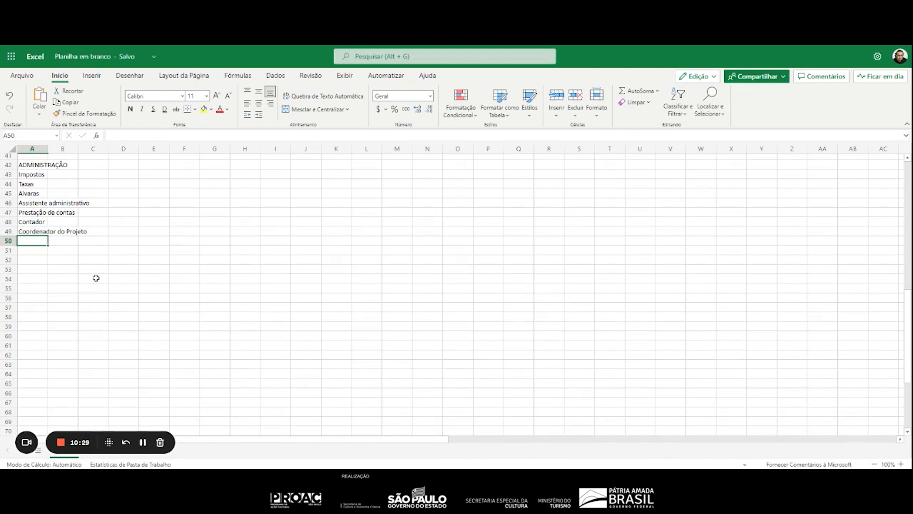
{"action": "key", "text": "Return"}
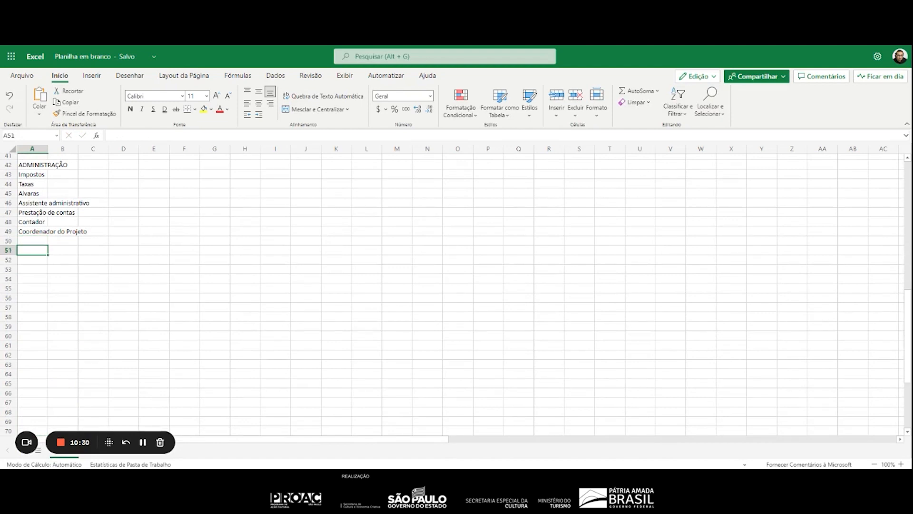
{"action": "type", "text": "DIVULÇ"}
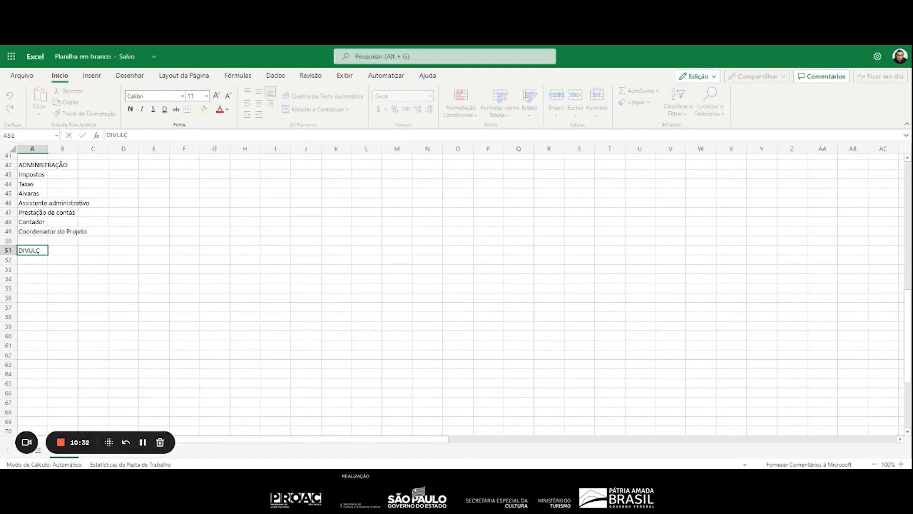
{"action": "key", "text": "Left"}
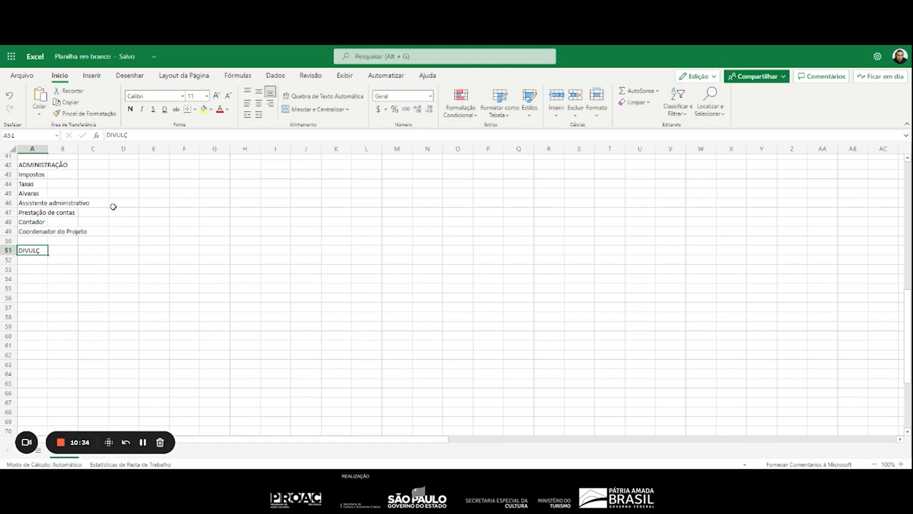
{"action": "key", "text": "F2"}
{"action": "key", "text": "BackSpace"}
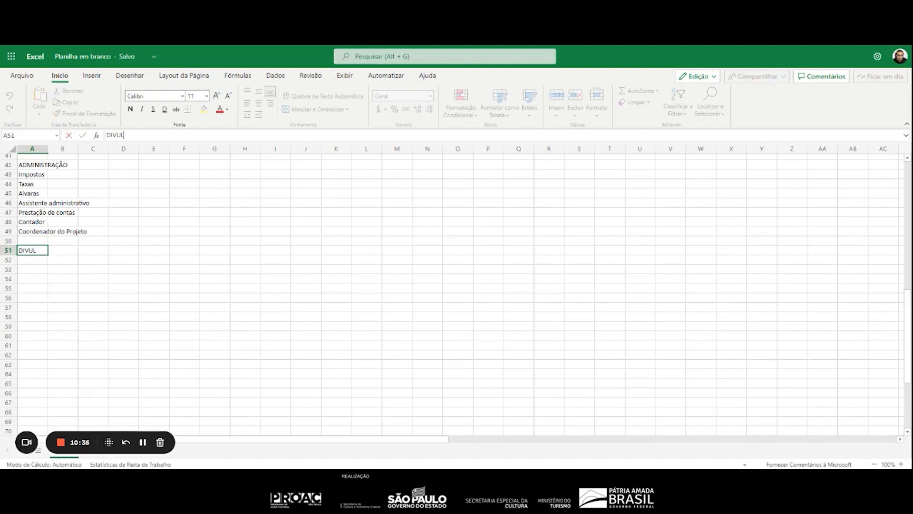
{"action": "type", "text": "GAÇÃO"}
{"action": "key", "text": "Return"}
Rewrite the production section heading in A22 in capitals as "PRODUÇÃO"
{"action": "scroll", "coordinate": [118, 237], "scroll_direction": "up", "scroll_amount": 7}
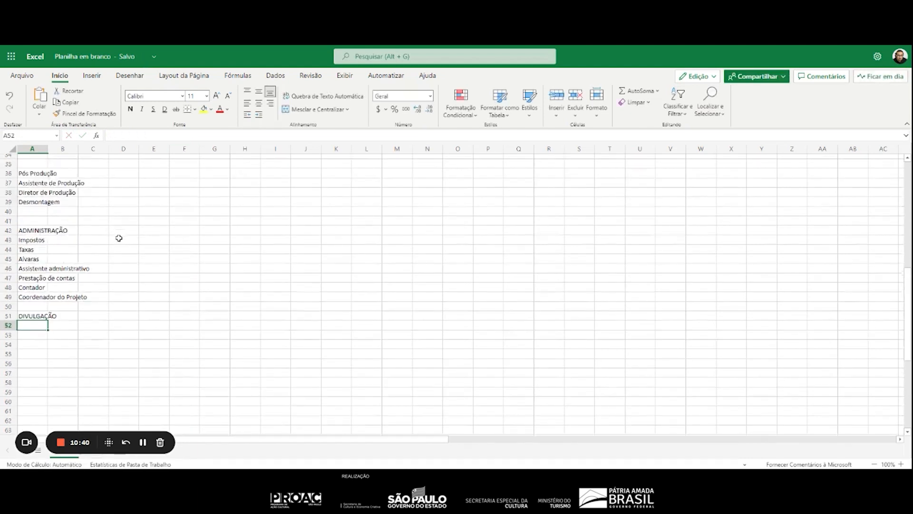
{"action": "scroll", "coordinate": [71, 242], "scroll_direction": "up", "scroll_amount": 2}
{"action": "left_click", "coordinate": [38, 213]}
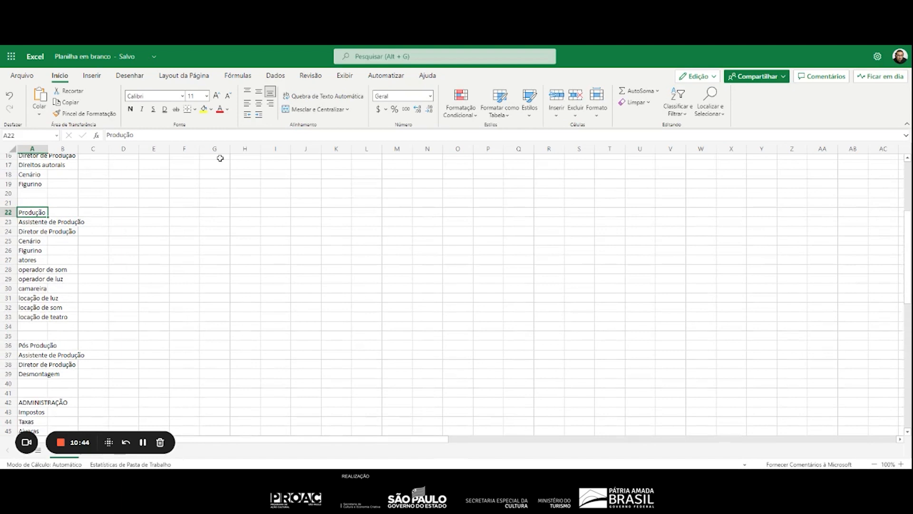
{"action": "type", "text": "O"}
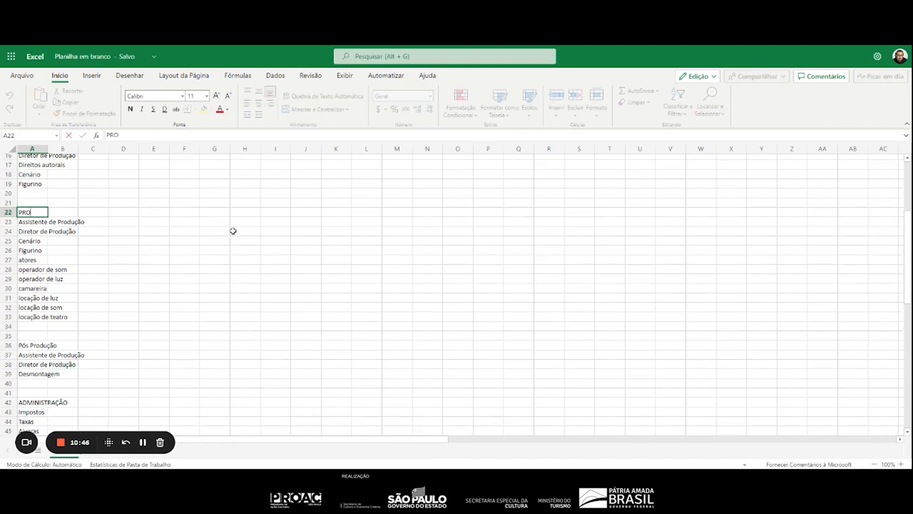
{"action": "type", "text": "DUÇÃO"}
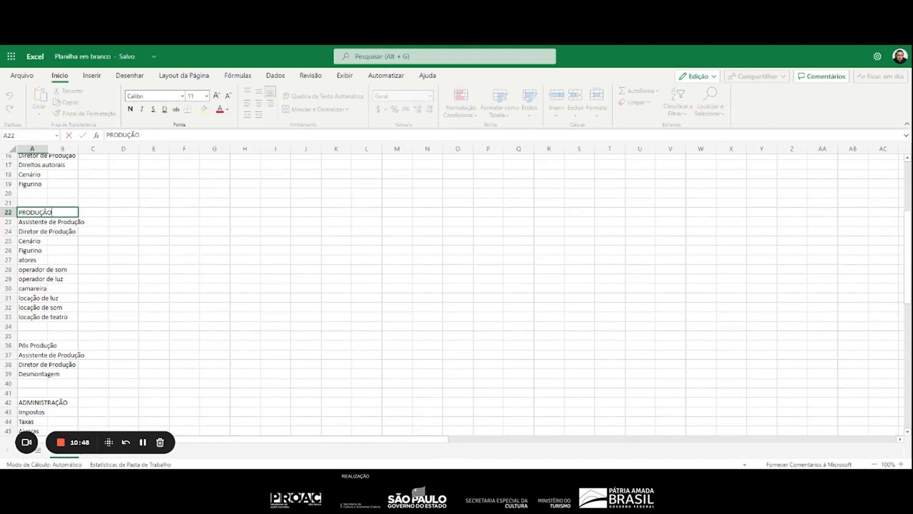
{"action": "key", "text": "Return"}
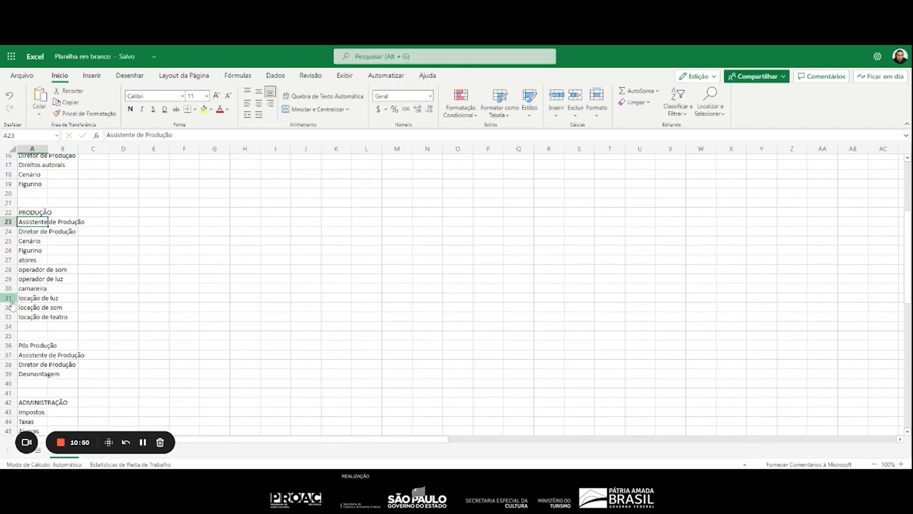
Rewrite the pre-production section heading in A5 in capitals as "PRÉ PRODUÇÃO"
{"action": "scroll", "coordinate": [53, 285], "scroll_direction": "up", "scroll_amount": 5}
{"action": "left_click", "coordinate": [42, 307]}
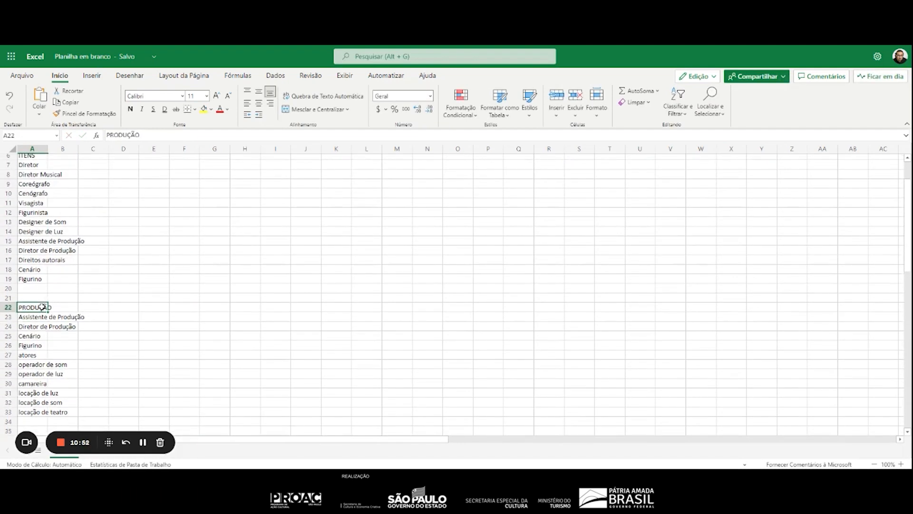
{"action": "key", "text": "ctrl+c"}
{"action": "scroll", "coordinate": [47, 304], "scroll_direction": "up", "scroll_amount": 2}
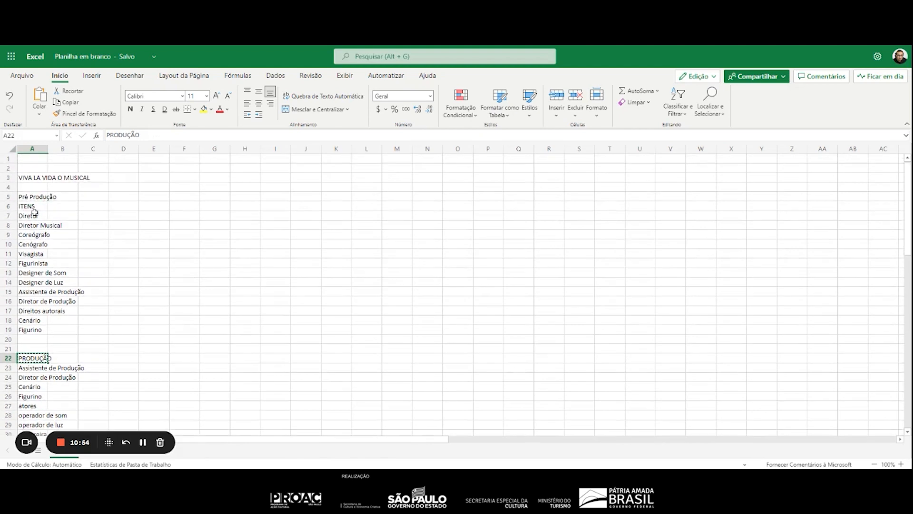
{"action": "left_click", "coordinate": [33, 197]}
{"action": "left_click_drag", "start_coordinate": [145, 135], "coordinate": [57, 138]}
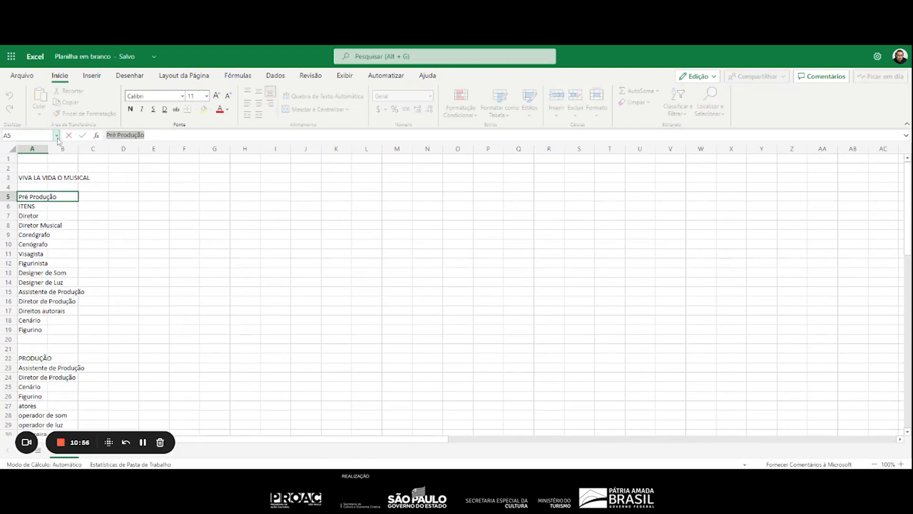
{"action": "type", "text": "PRÉ PRODUÇÃO"}
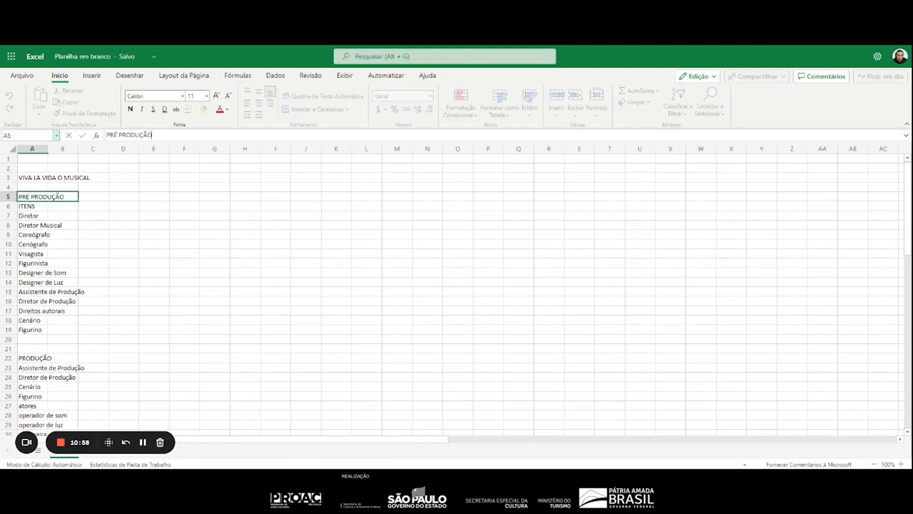
{"action": "key", "text": "Return"}
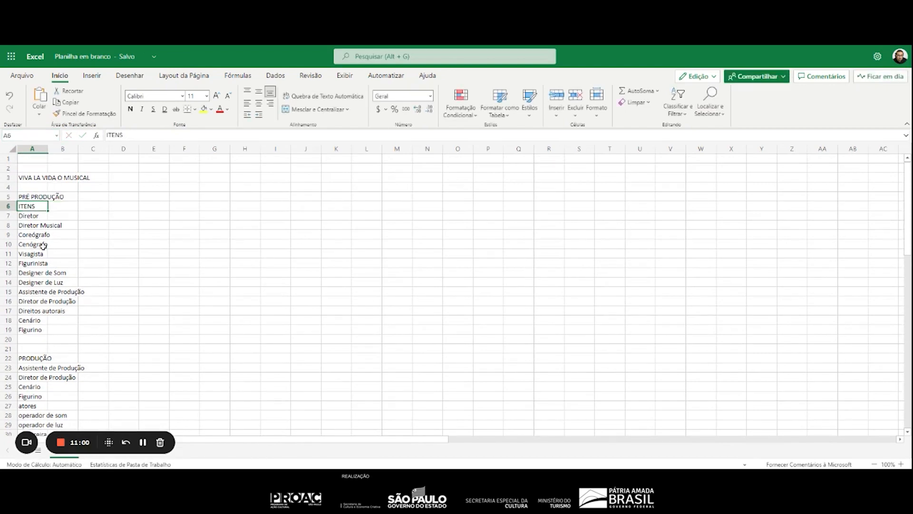
Rewrite the post-production section heading in A36 in capitals as "PÓS PRODUÇÃO"
{"action": "scroll", "coordinate": [44, 250], "scroll_direction": "down", "scroll_amount": 12}
{"action": "scroll", "coordinate": [44, 254], "scroll_direction": "up", "scroll_amount": 4}
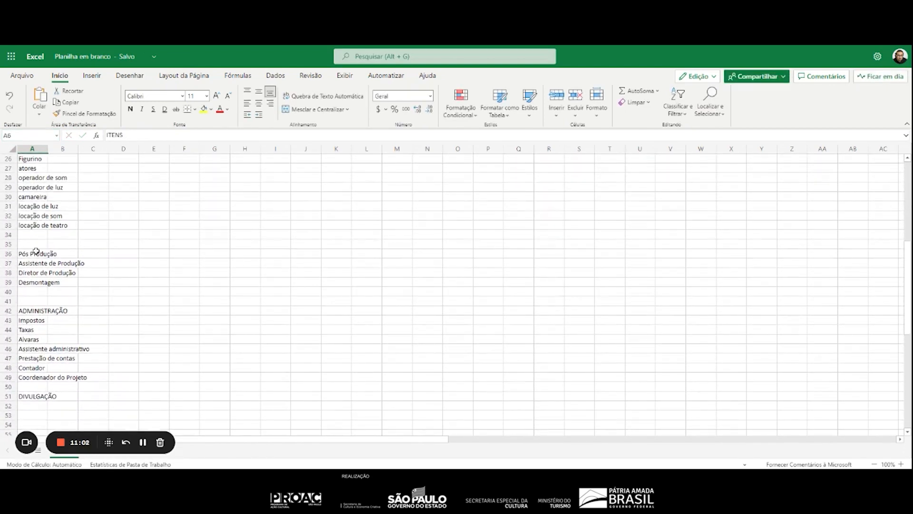
{"action": "left_click", "coordinate": [38, 253]}
{"action": "left_click_drag", "start_coordinate": [148, 136], "coordinate": [76, 142]}
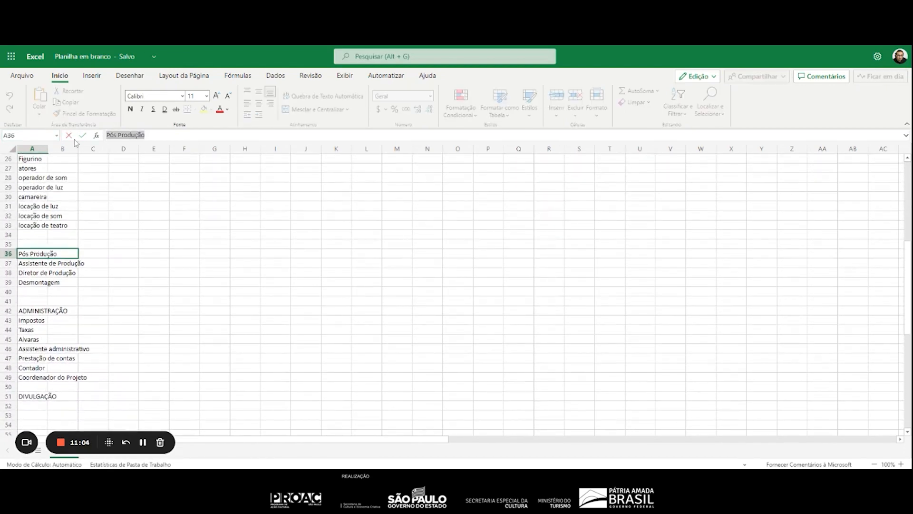
{"action": "type", "text": "PÓS PRODUÇÃO"}
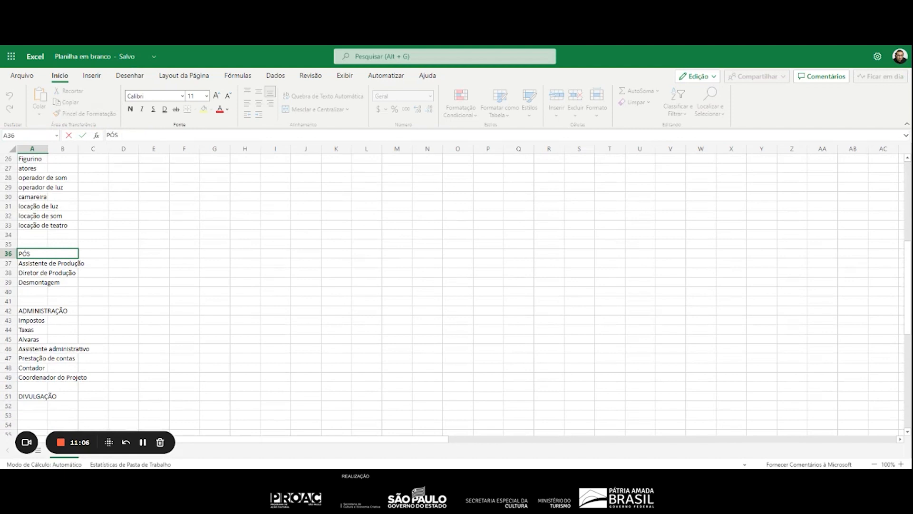
{"action": "key", "text": "Return"}
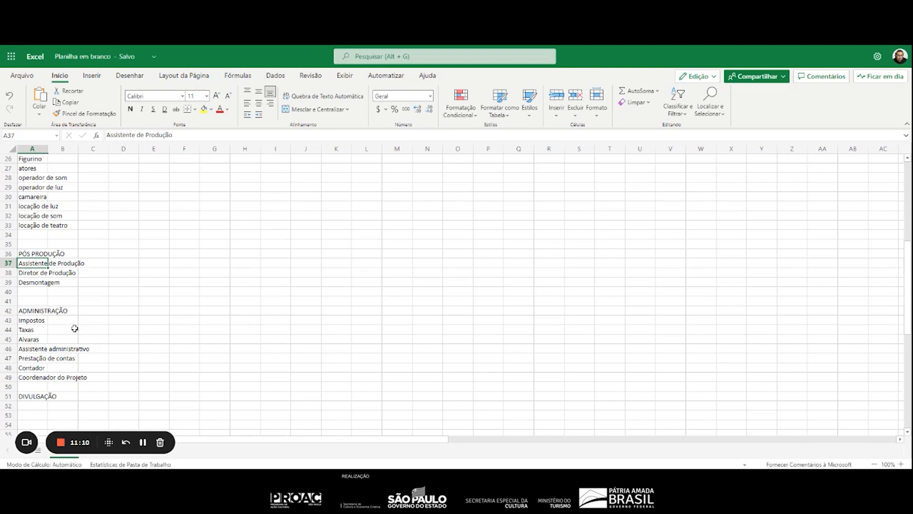
List "Assessoria de imprensa" and "Mídia Impressa" in A52:A53 under the "DIVULGAÇÃO" heading
{"action": "left_click", "coordinate": [32, 404]}
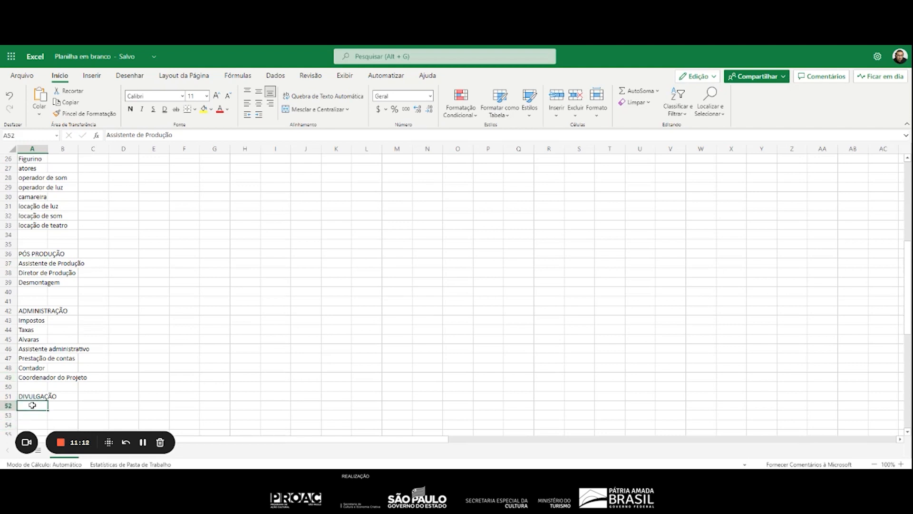
{"action": "type", "text": "Ass"}
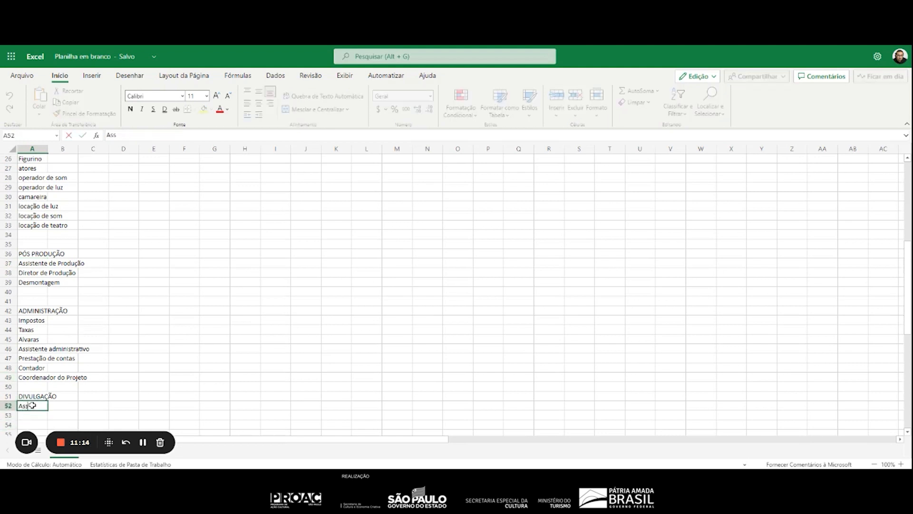
{"action": "type", "text": "essoria de im"}
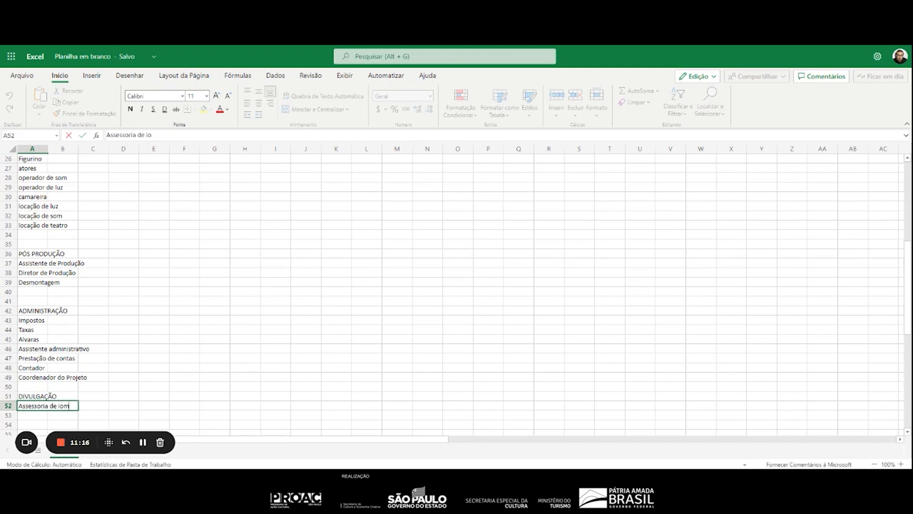
{"action": "type", "text": "prensa"}
{"action": "key", "text": "Return"}
{"action": "type", "text": "Mídia"}
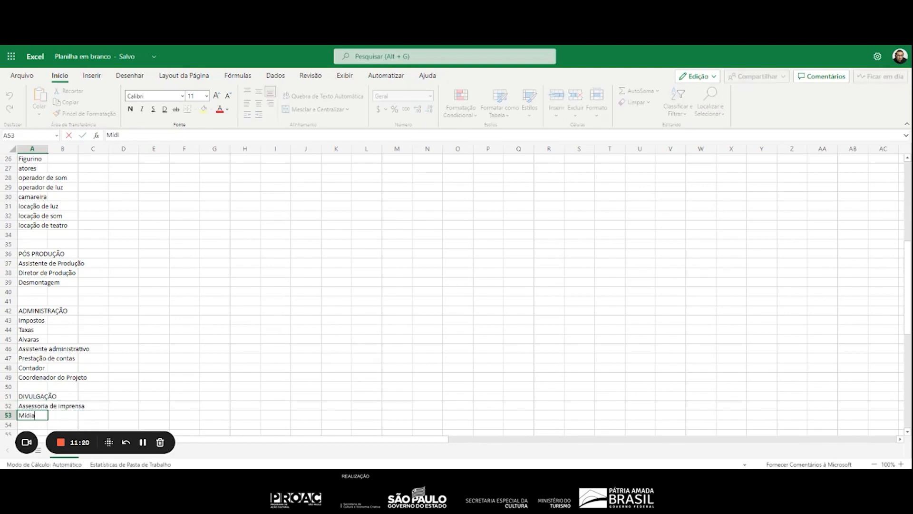
{"action": "type", "text": " Impressa"}
{"action": "key", "text": "Return"}
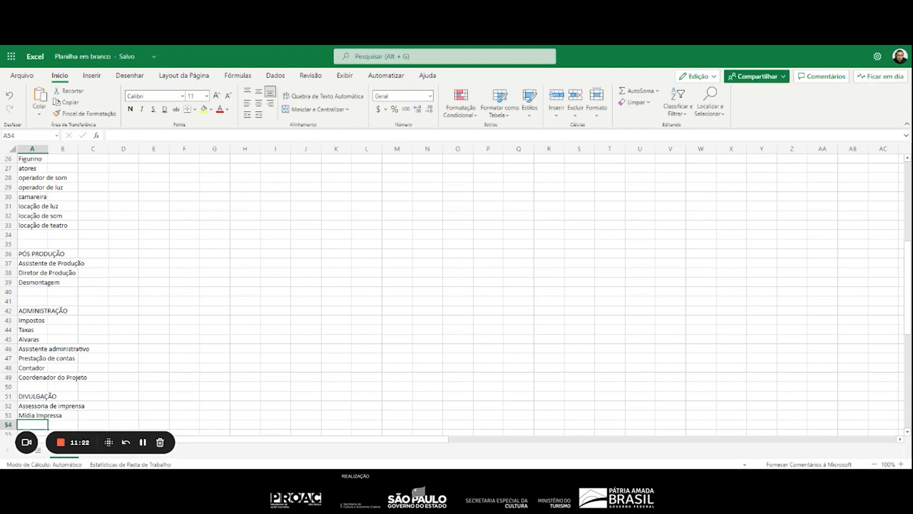
Add "Mídia Digital" and "Fotografo" in A54:A55 of the "DIVULGAÇÃO" section
{"action": "type", "text": "Mídia "}
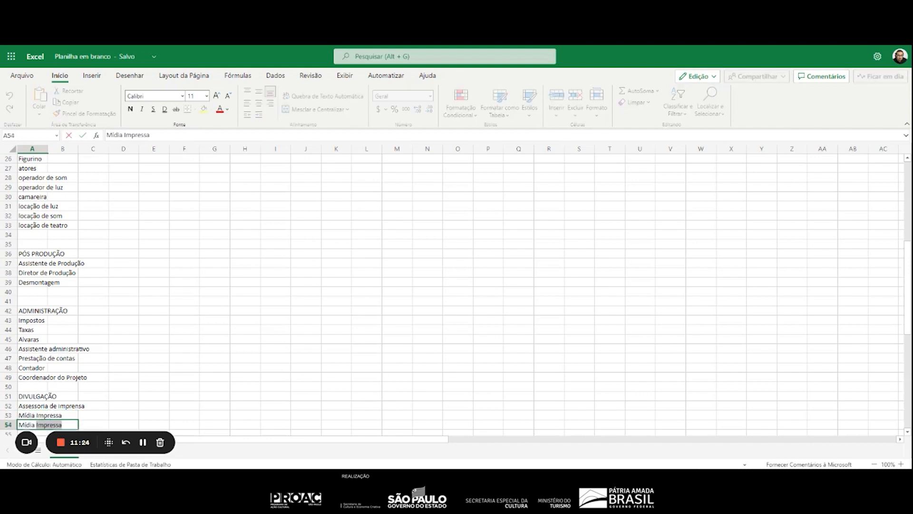
{"action": "type", "text": "Digital"}
{"action": "key", "text": "Return"}
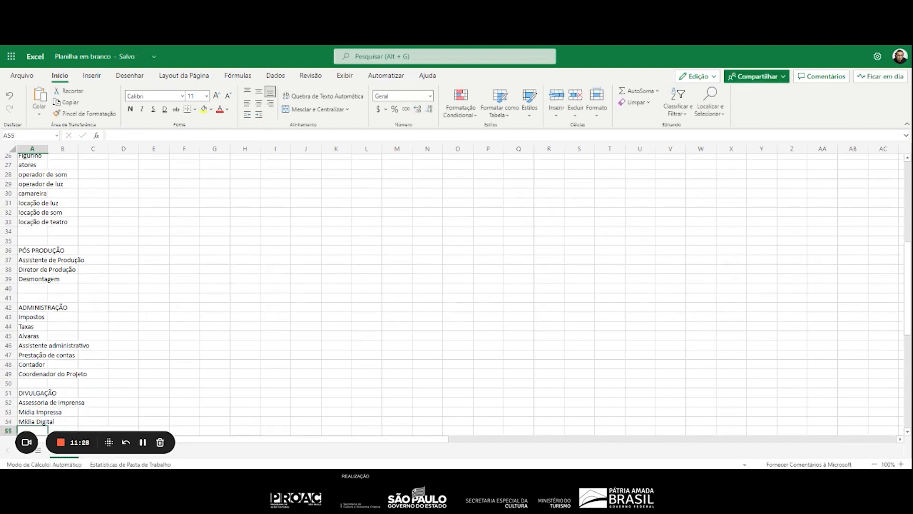
{"action": "type", "text": "Foto"}
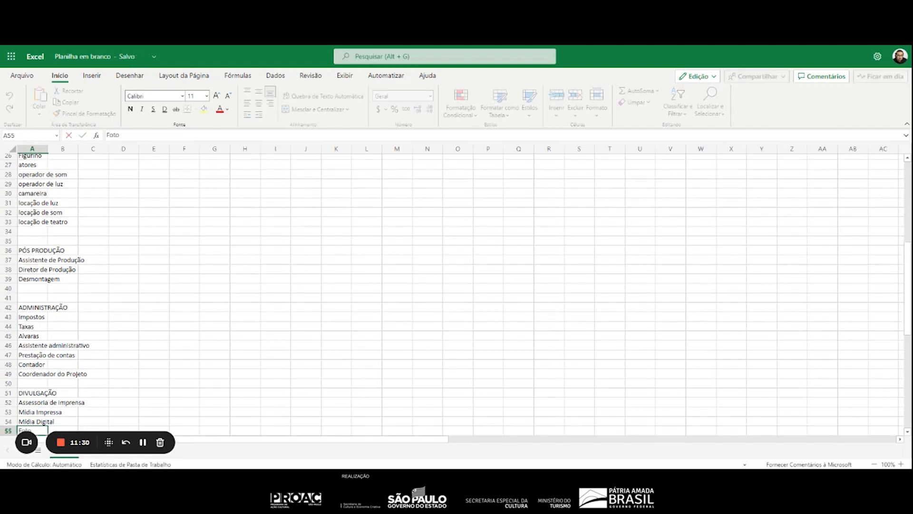
{"action": "type", "text": "grafo"}
{"action": "key", "text": "Return"}
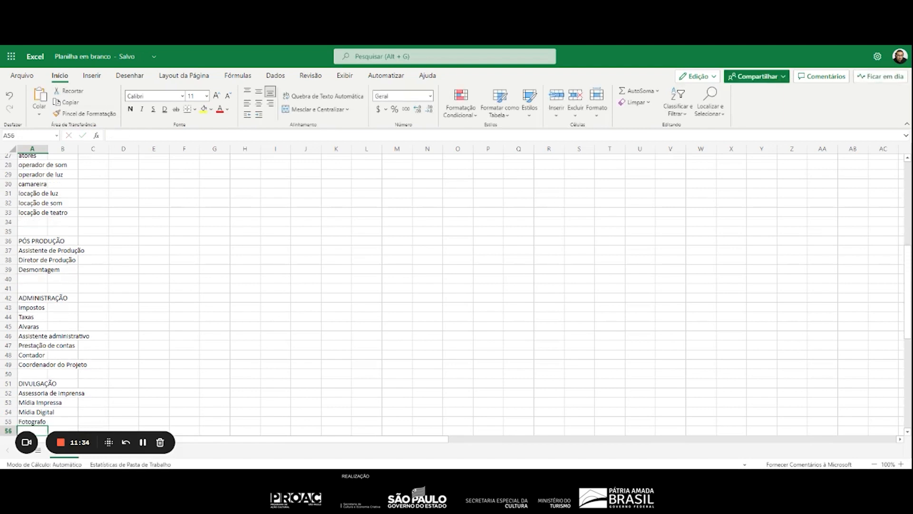
Add "Programa", "Designer" and "Banner" in A56:A58 of the "DIVULGAÇÃO" section
{"action": "type", "text": "Prog"}
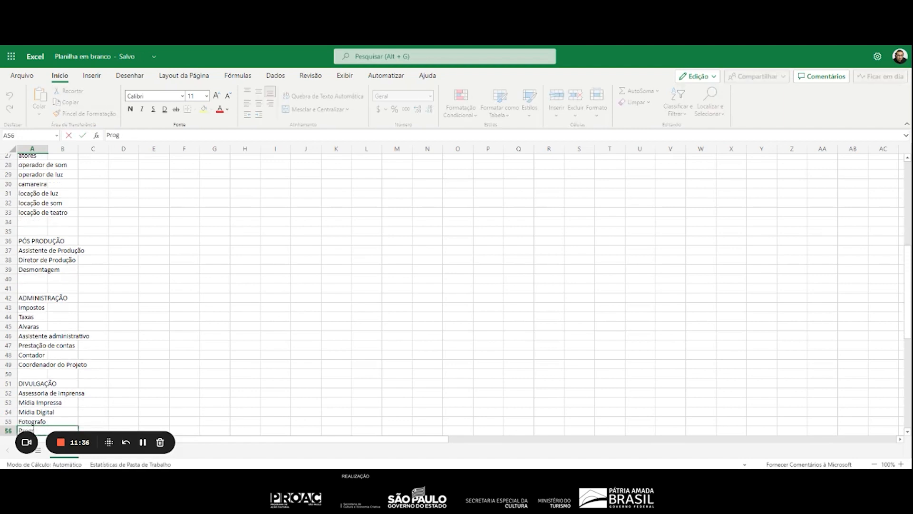
{"action": "type", "text": "rama"}
{"action": "key", "text": "Return"}
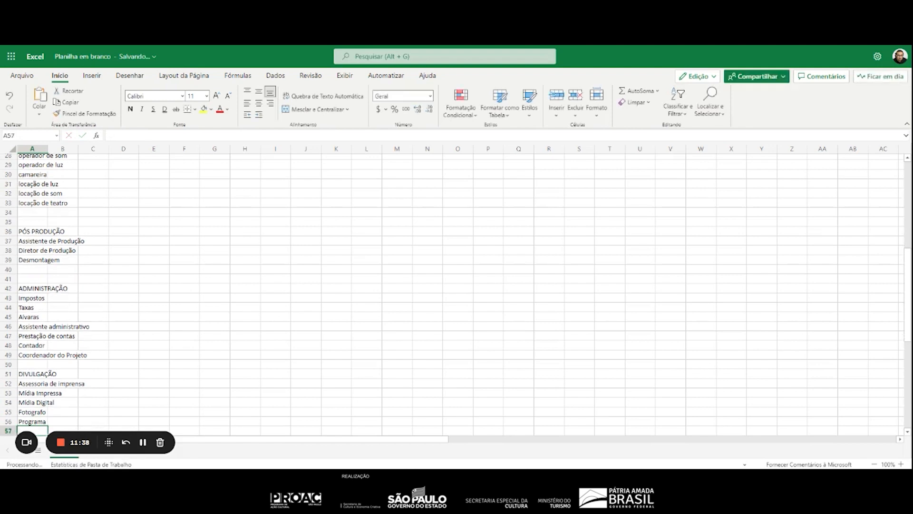
{"action": "type", "text": "Designer"}
{"action": "key", "text": "Return"}
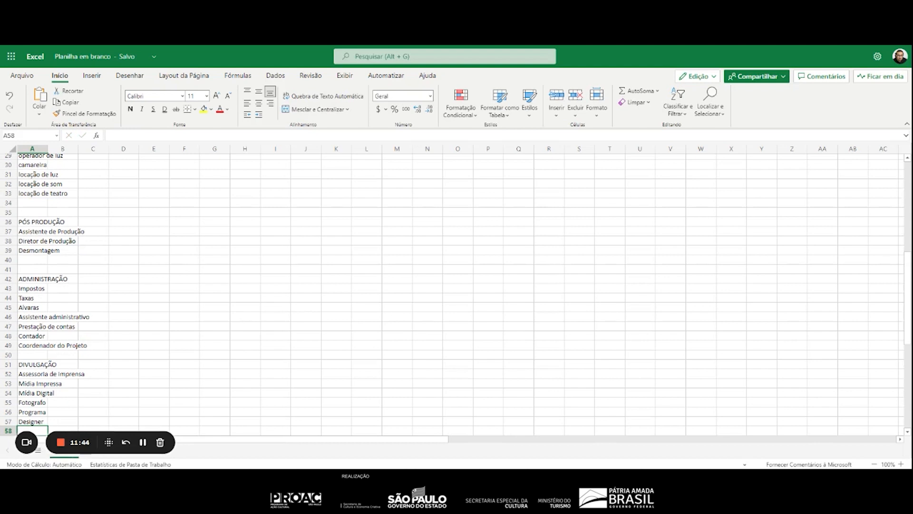
{"action": "type", "text": "Banner"}
{"action": "key", "text": "Return"}
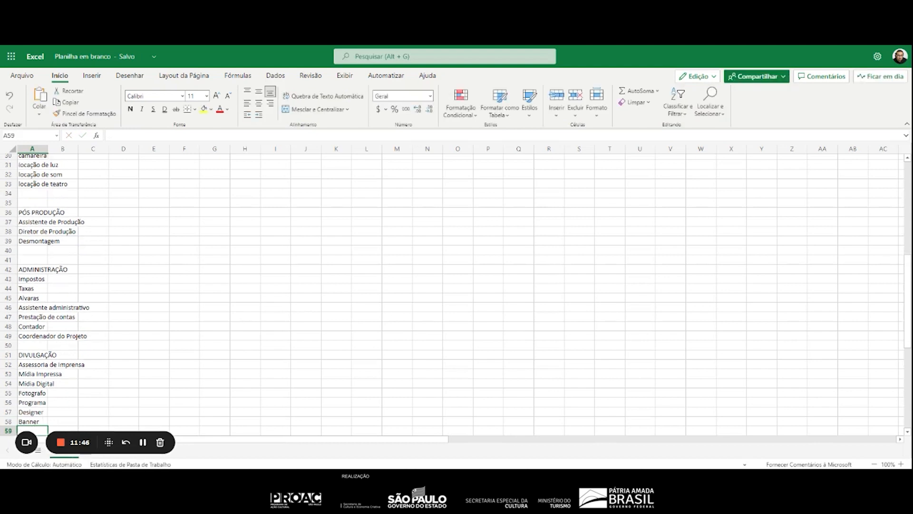
{"action": "scroll", "coordinate": [104, 353], "scroll_direction": "down", "scroll_amount": 3}
{"action": "scroll", "coordinate": [90, 348], "scroll_direction": "up", "scroll_amount": 6}
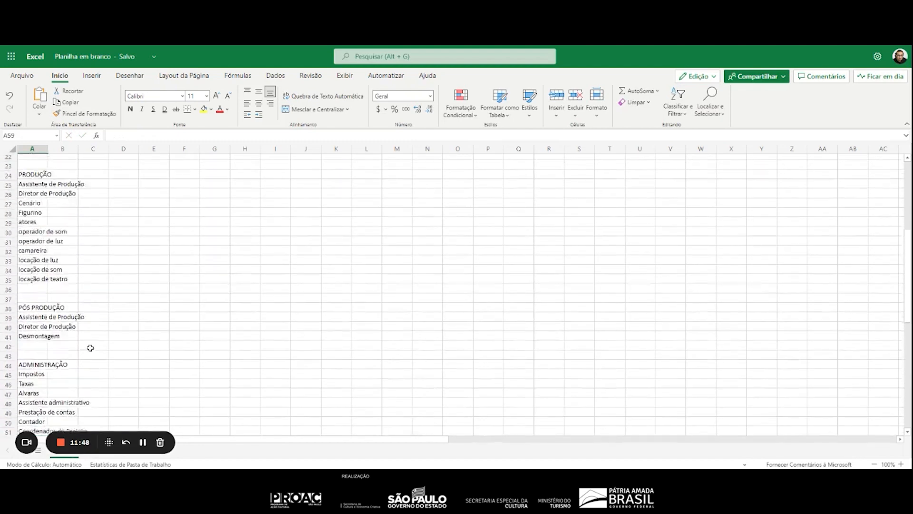
{"action": "scroll", "coordinate": [91, 348], "scroll_direction": "up", "scroll_amount": 7}
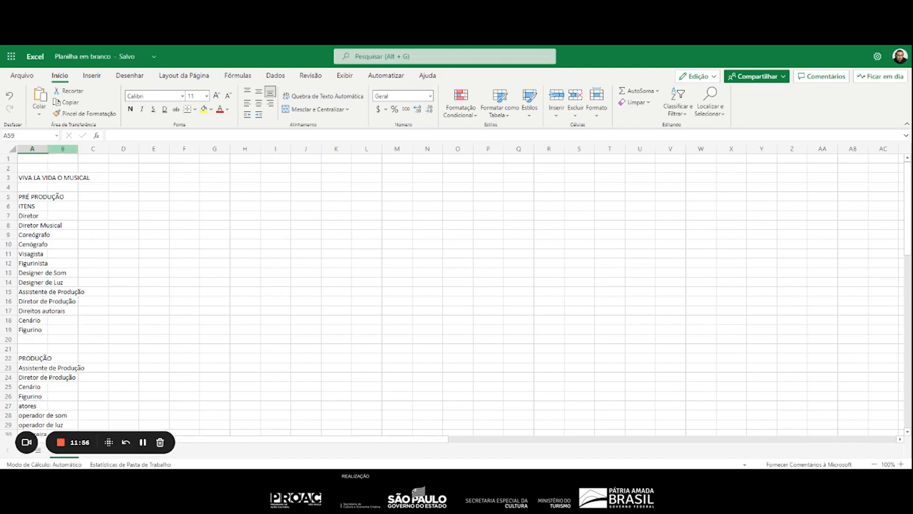
Fit column A's width to its contents and add the heading "UNIDADE" in B6 beside "ITENS"
{"action": "double_click", "coordinate": [48, 148]}
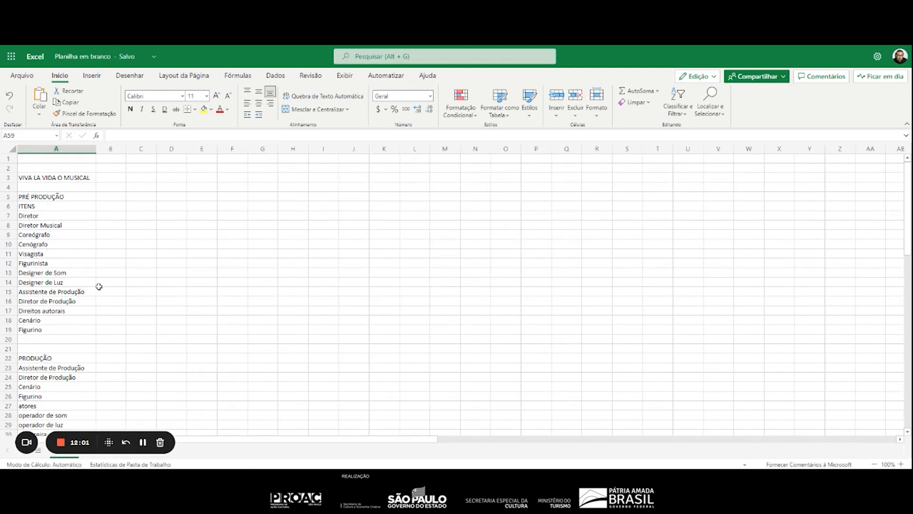
{"action": "left_click", "coordinate": [84, 209]}
{"action": "left_click", "coordinate": [111, 206]}
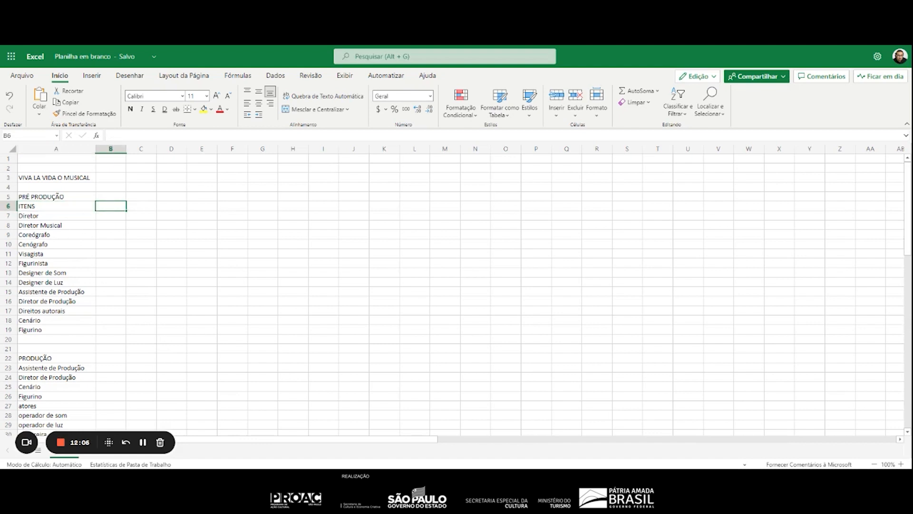
{"action": "type", "text": "UNIDADE"}
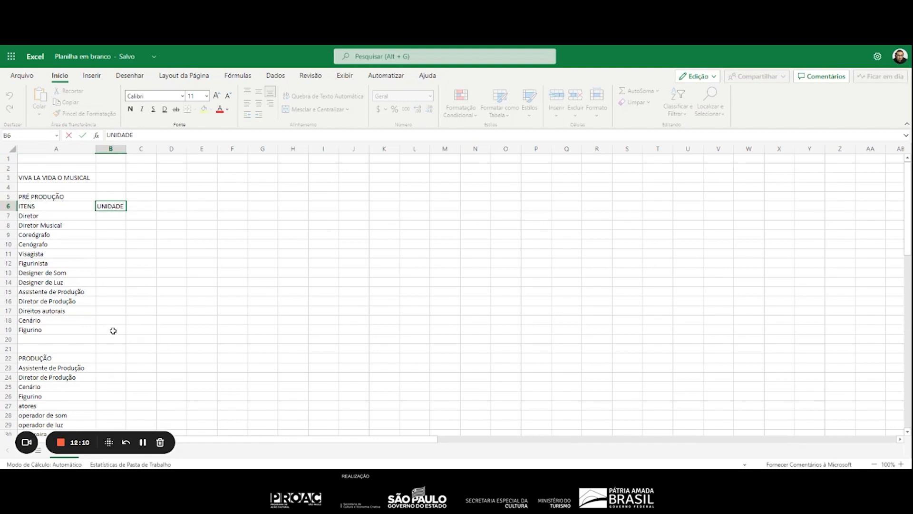
{"action": "key", "text": "Return"}
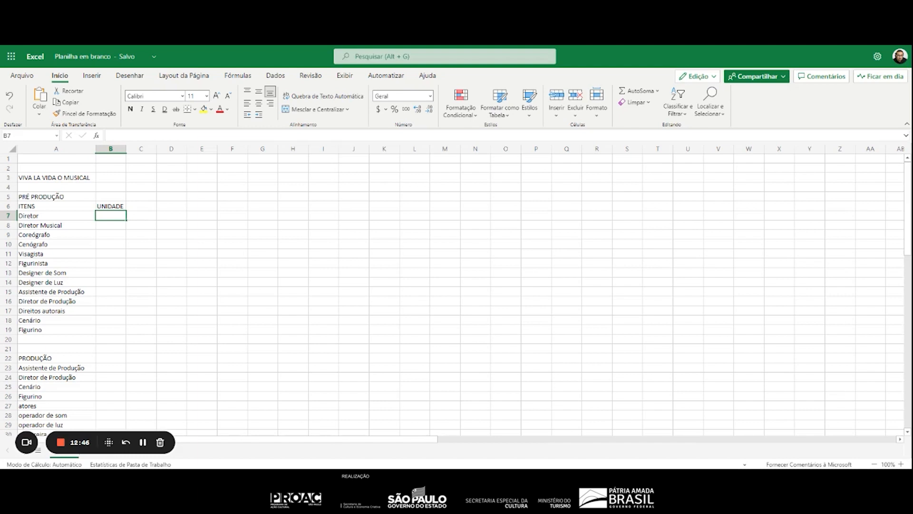
Enter "Cachê" as the unit in B7:B14, for the pre-production roles from Diretor to Designer de Luz
{"action": "type", "text": "Cachê"}
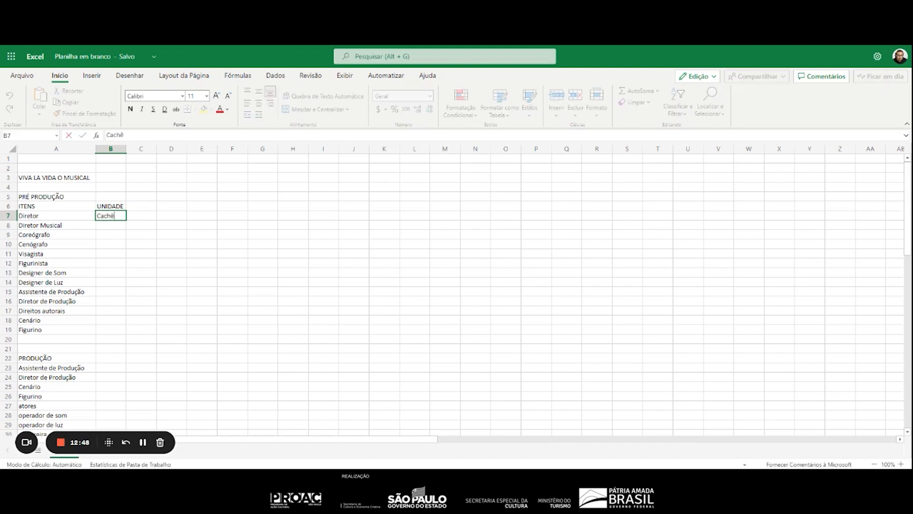
{"action": "key", "text": "Return"}
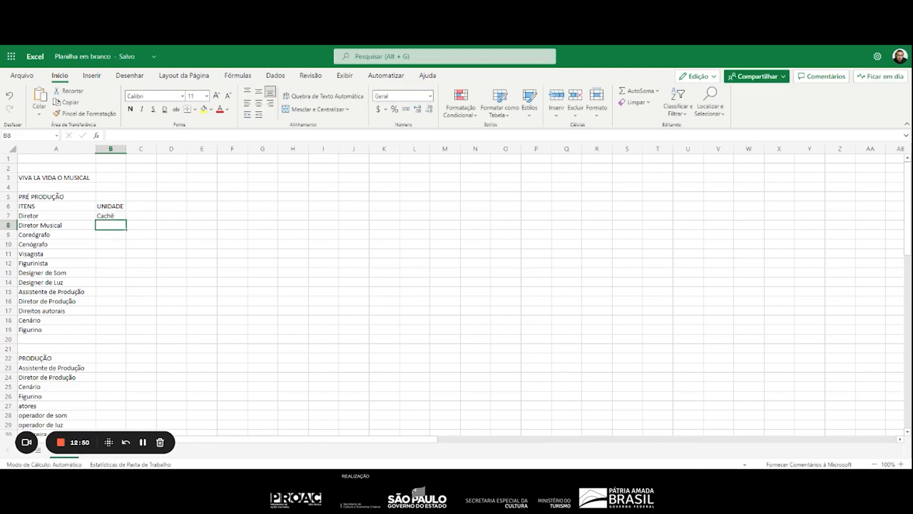
{"action": "type", "text": "cachê"}
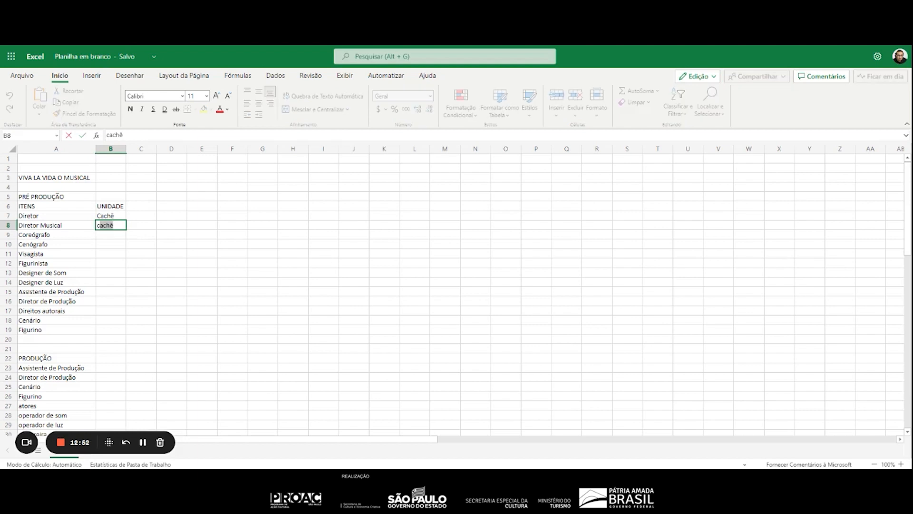
{"action": "key", "text": "Return"}
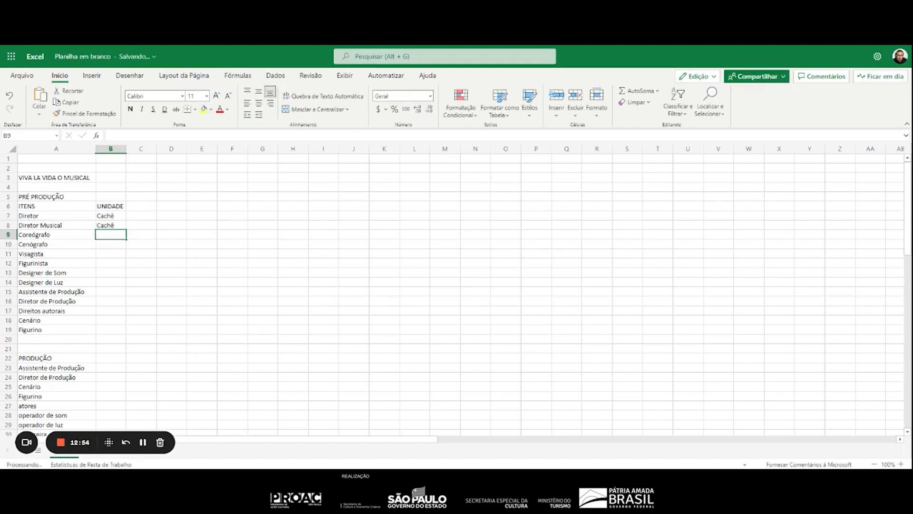
{"action": "type", "text": "cachê"}
{"action": "key", "text": "Return"}
{"action": "type", "text": "cachê"}
{"action": "key", "text": "Return"}
{"action": "type", "text": "cachê"}
{"action": "key", "text": "Return"}
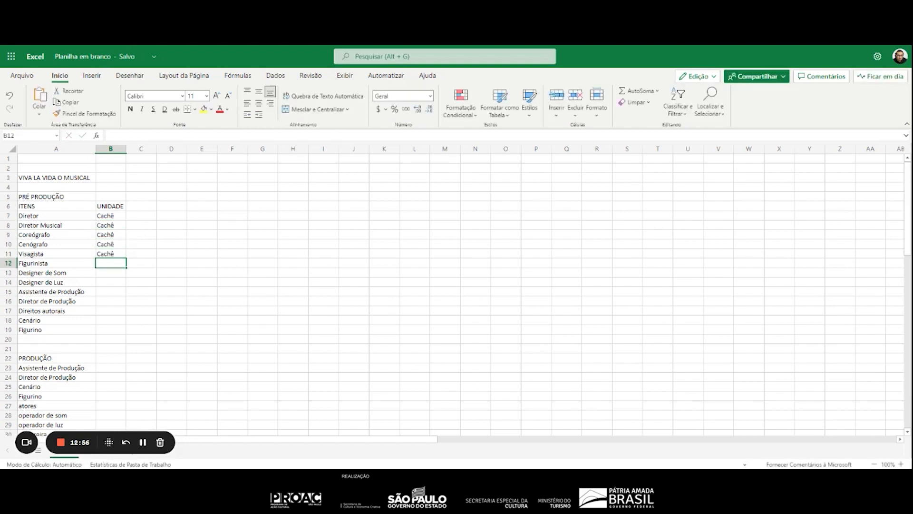
{"action": "type", "text": "cachê"}
{"action": "key", "text": "Return"}
{"action": "type", "text": "cachê"}
{"action": "key", "text": "Return"}
{"action": "type", "text": "cachê"}
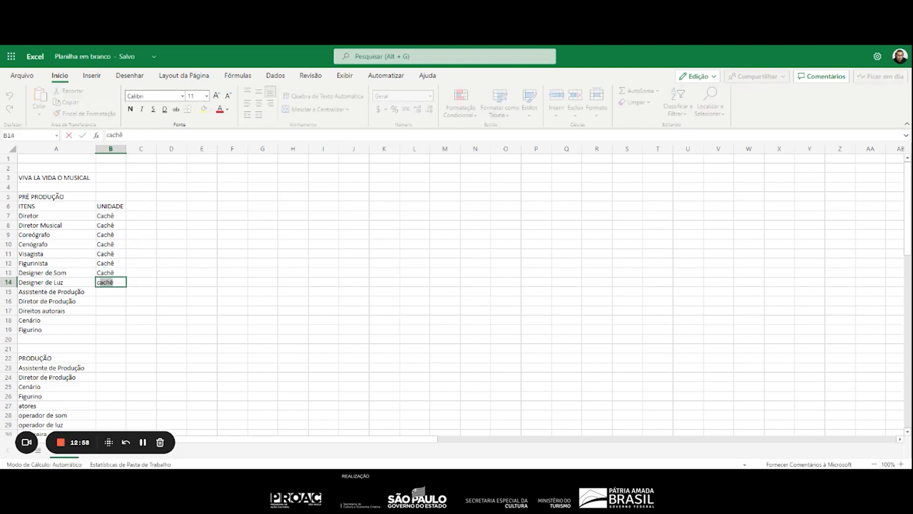
{"action": "key", "text": "Return"}
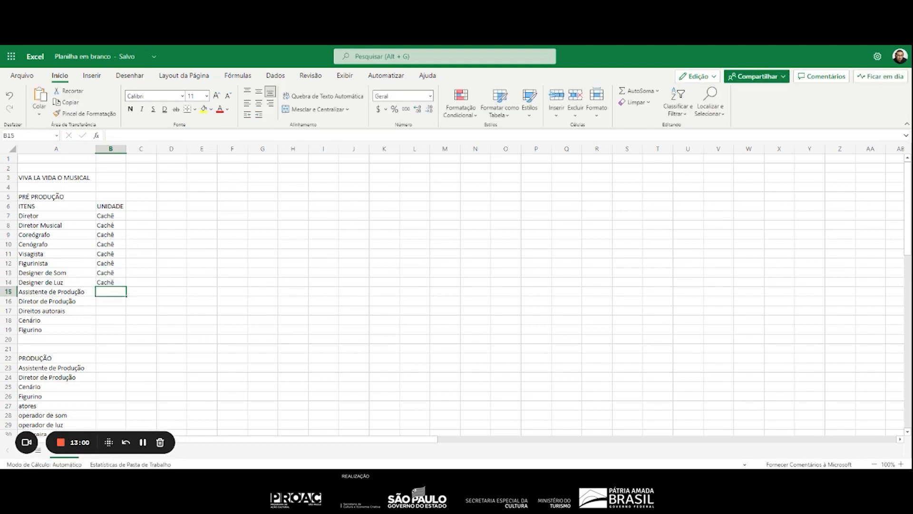
Enter "Mensal" as the unit for Assistente de Produção and Diretor de Produção in B15:B16
{"action": "type", "text": "Mensal"}
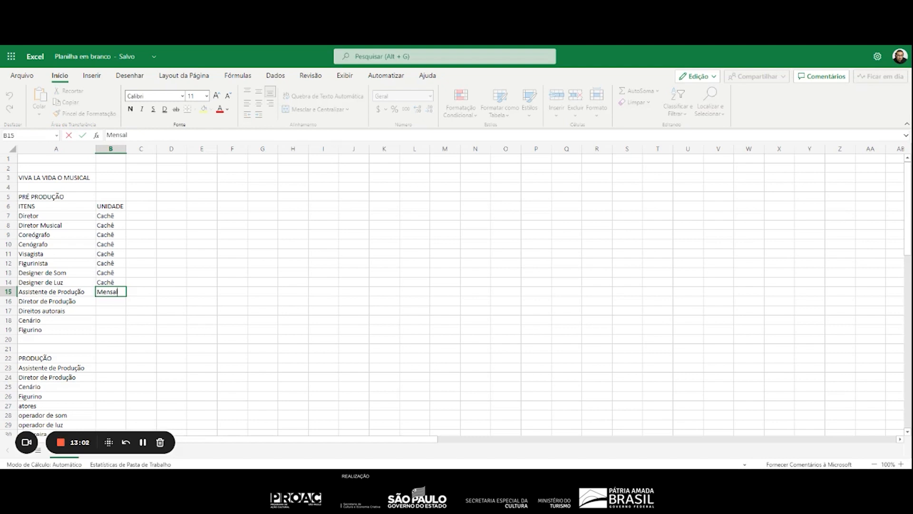
{"action": "key", "text": "Return"}
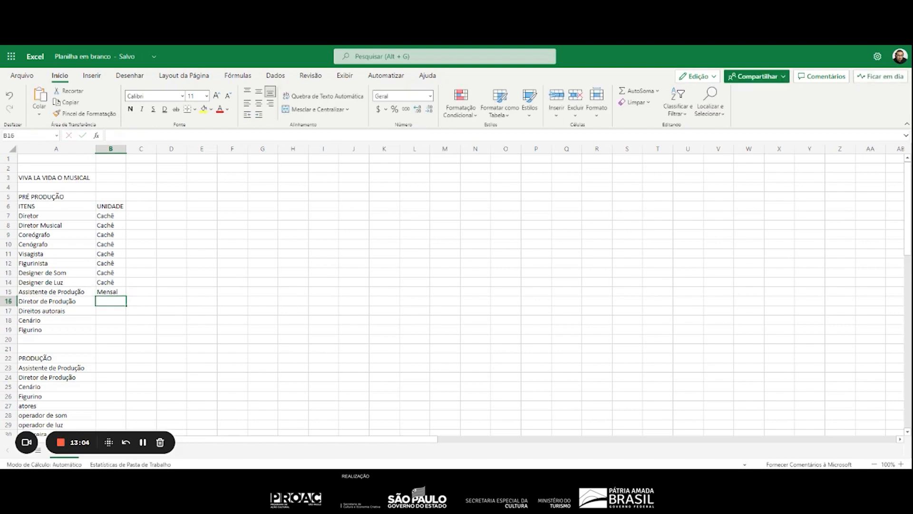
{"action": "type", "text": "Mensal"}
{"action": "key", "text": "Return"}
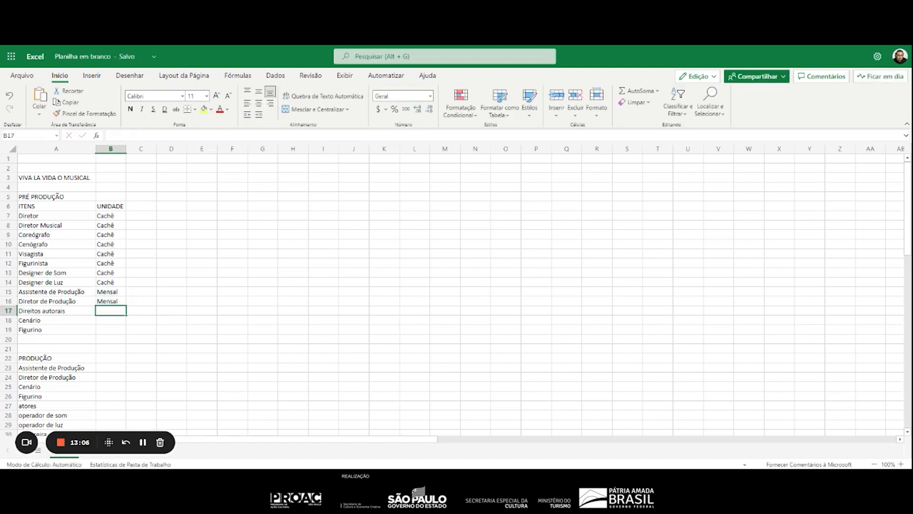
Enter "Verba" as the unit for Direitos autorais, Cenário and Figurino in B17:B19
{"action": "type", "text": "Verb"}
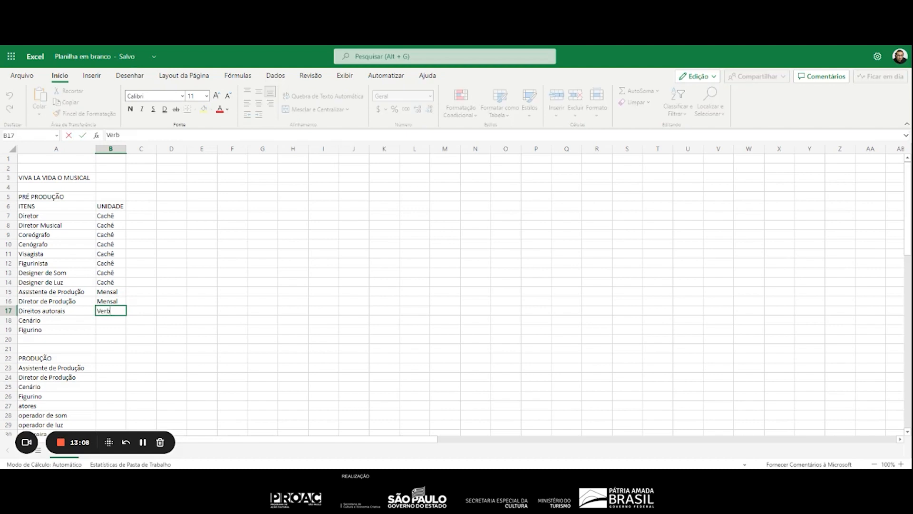
{"action": "type", "text": "a"}
{"action": "key", "text": "Return"}
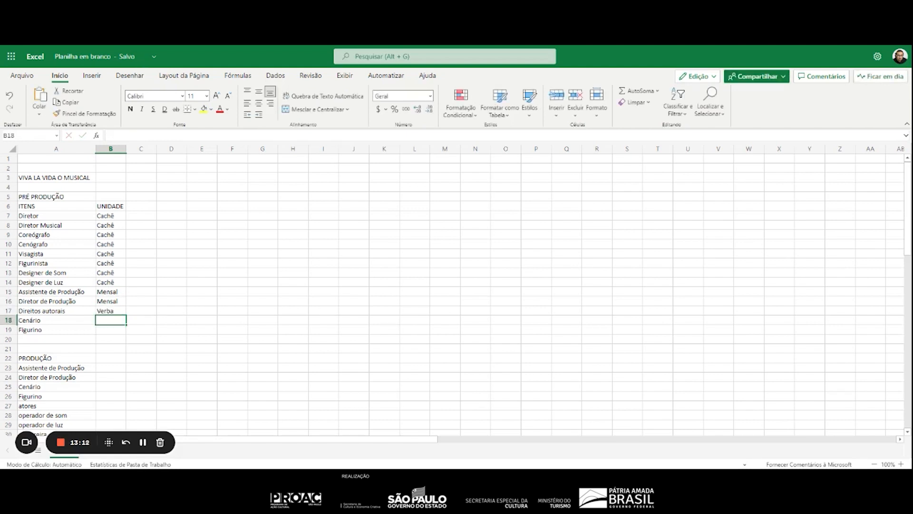
{"action": "type", "text": "Verba"}
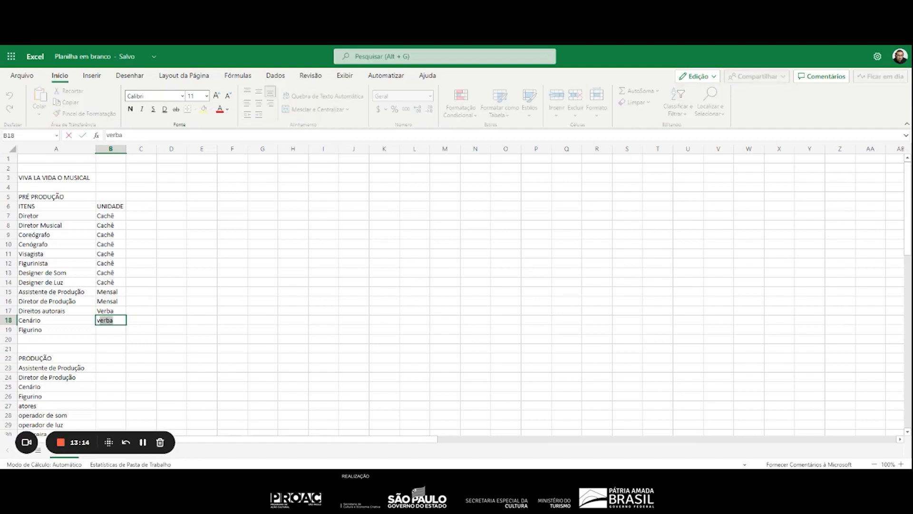
{"action": "key", "text": "Return"}
{"action": "type", "text": "Verba"}
{"action": "key", "text": "Return"}
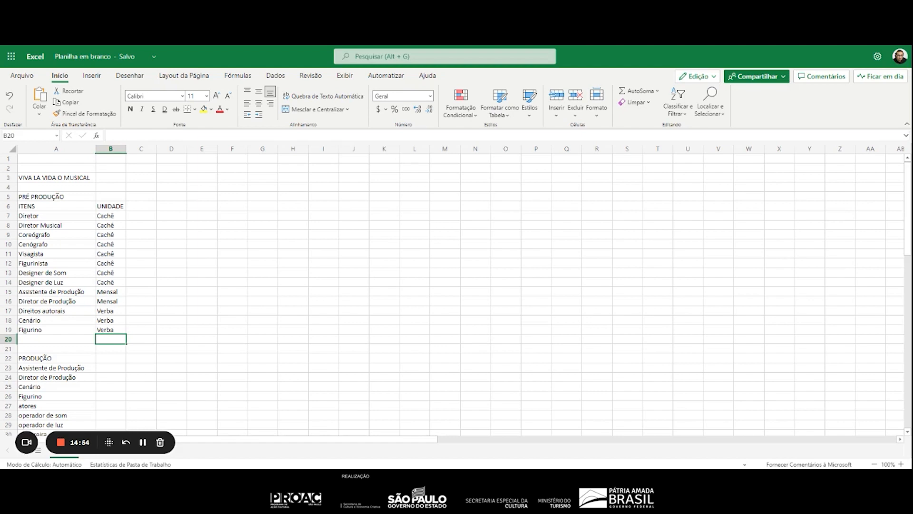
Enter "Mensal" as the unit in B23:B26 for the first four items of the "PRODUÇÃO" section
{"action": "key", "text": "Down"}
{"action": "key", "text": "Down"}
{"action": "key", "text": "Down"}
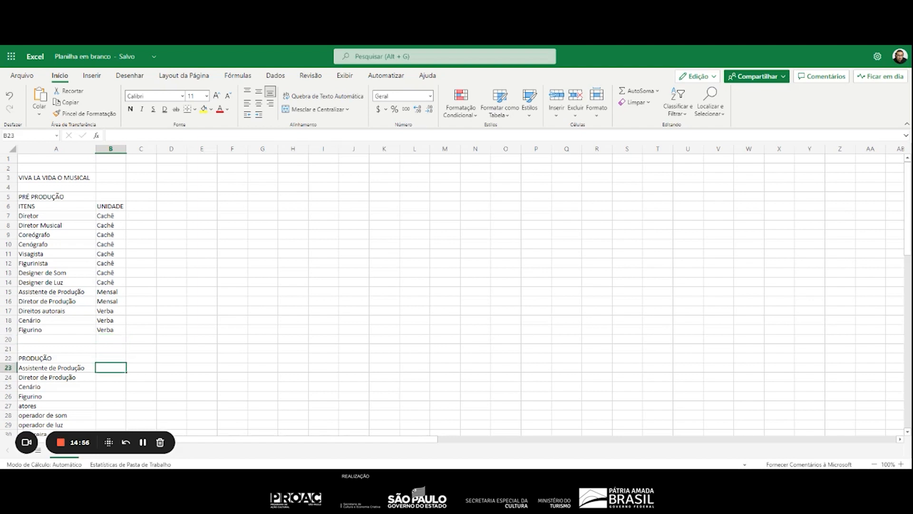
{"action": "type", "text": "m"}
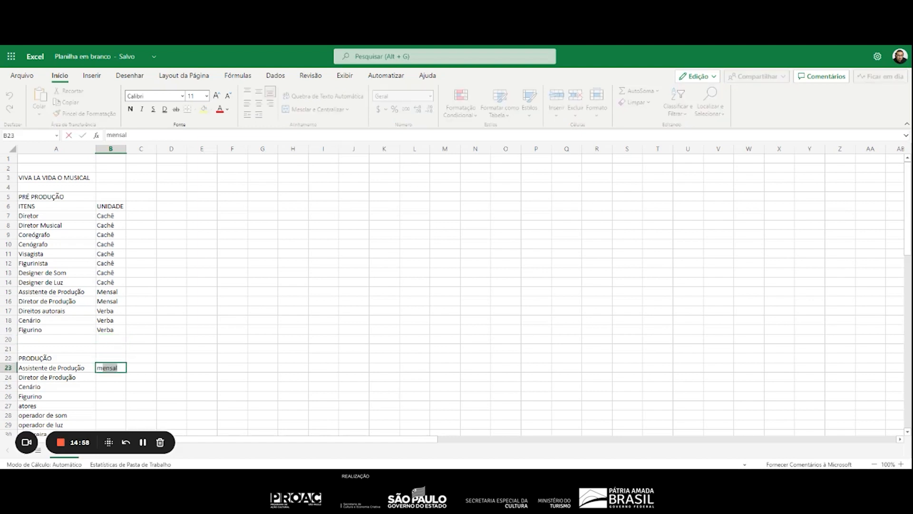
{"action": "key", "text": "Return"}
{"action": "type", "text": "mensal"}
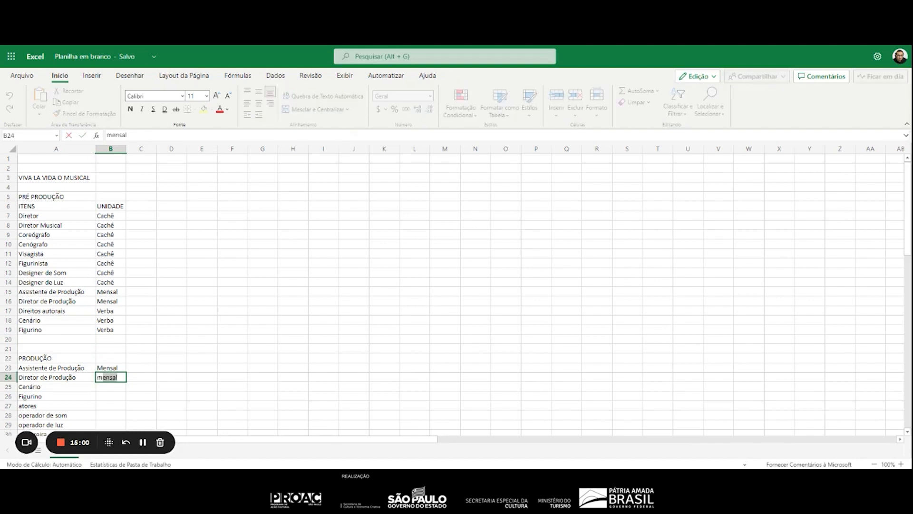
{"action": "key", "text": "Return"}
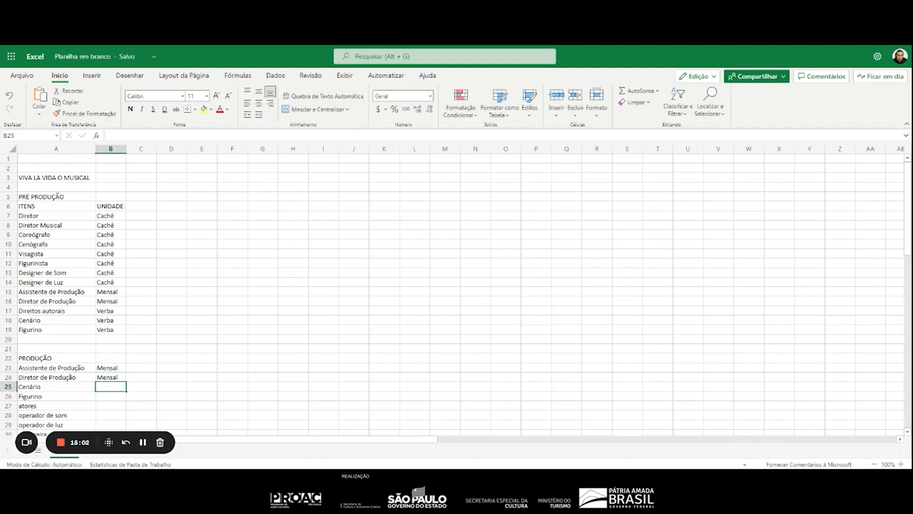
{"action": "type", "text": "mensal"}
{"action": "key", "text": "Return"}
{"action": "type", "text": "m"}
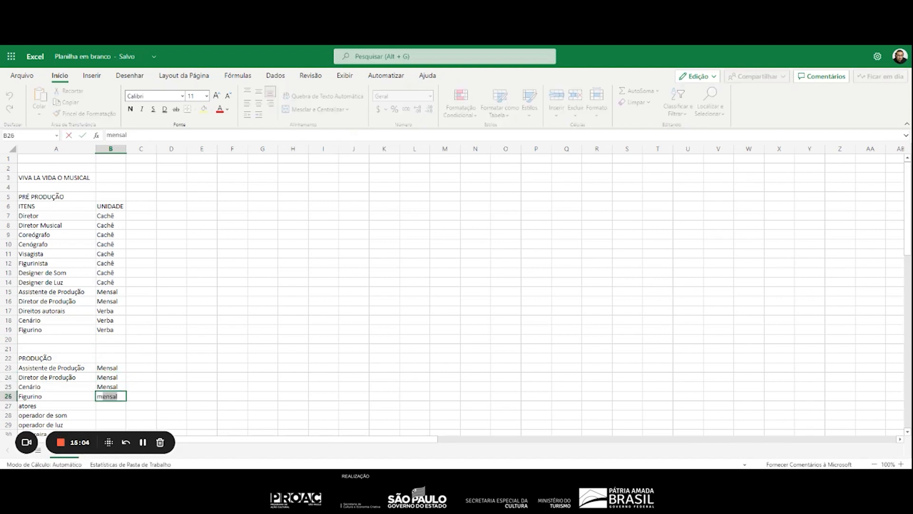
{"action": "key", "text": "Return"}
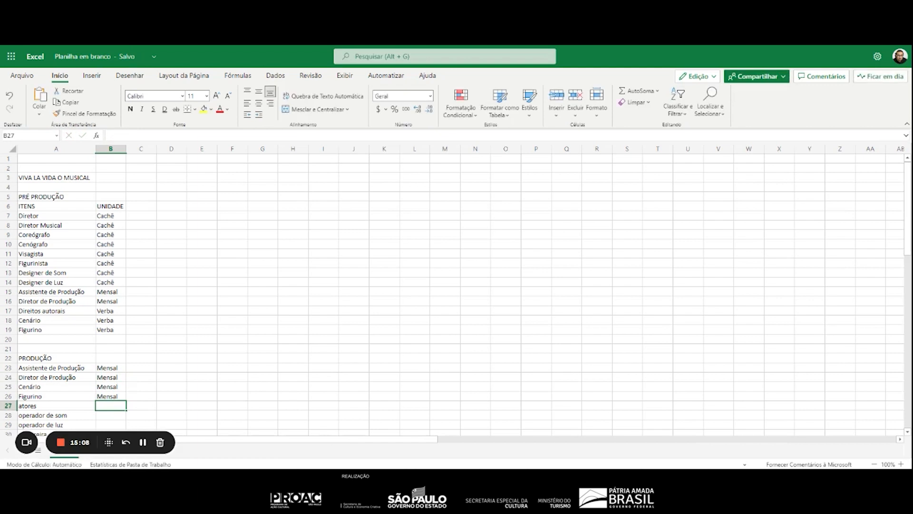
Append "(manutenção)" to the production items Cenário in A25 and Figurino in A26
{"action": "key", "text": "Up"}
{"action": "key", "text": "Up"}
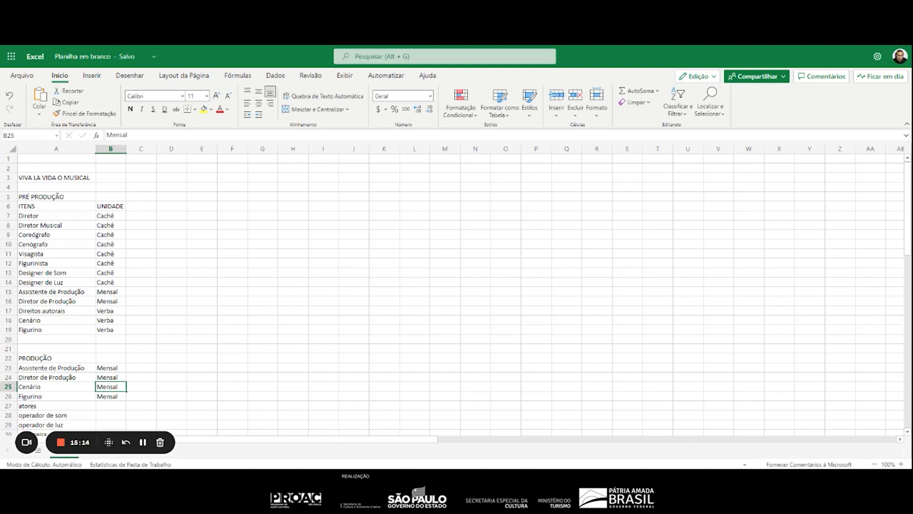
{"action": "key", "text": "Left"}
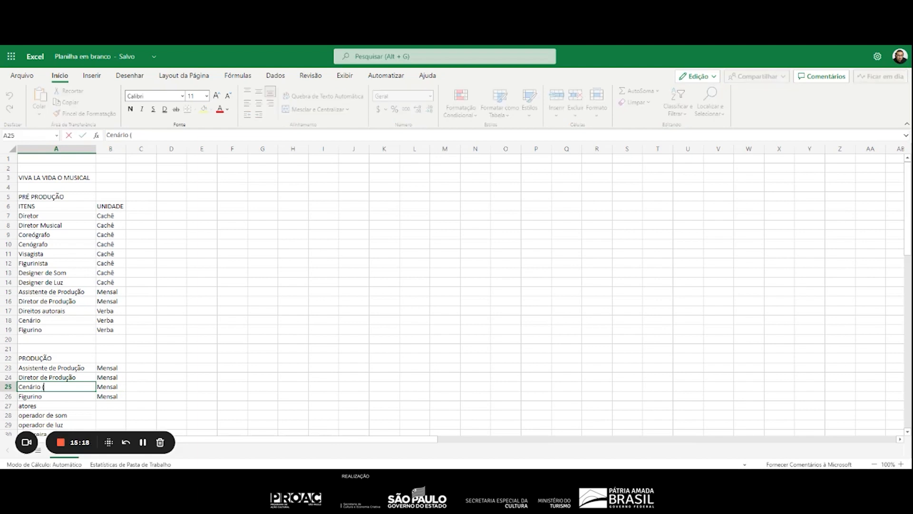
{"action": "type", "text": "(manutenção)"}
{"action": "key", "text": "shift+Left"}
{"action": "key", "text": "shift+Left"}
{"action": "key", "text": "shift+Left"}
{"action": "key", "text": "shift+Left"}
{"action": "key", "text": "shift+Left"}
{"action": "key", "text": "shift+Left"}
{"action": "key", "text": "shift+Left"}
{"action": "key", "text": "shift+Left"}
{"action": "key", "text": "shift+Left"}
{"action": "key", "text": "shift+Left"}
{"action": "key", "text": "shift+Left"}
{"action": "key", "text": "shift+Left"}
{"action": "key", "text": "ctrl+c"}
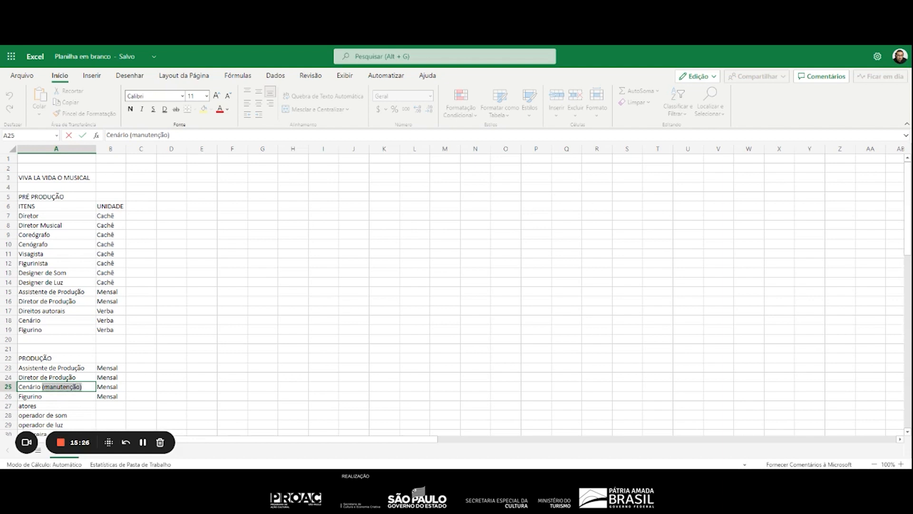
{"action": "key", "text": "Return"}
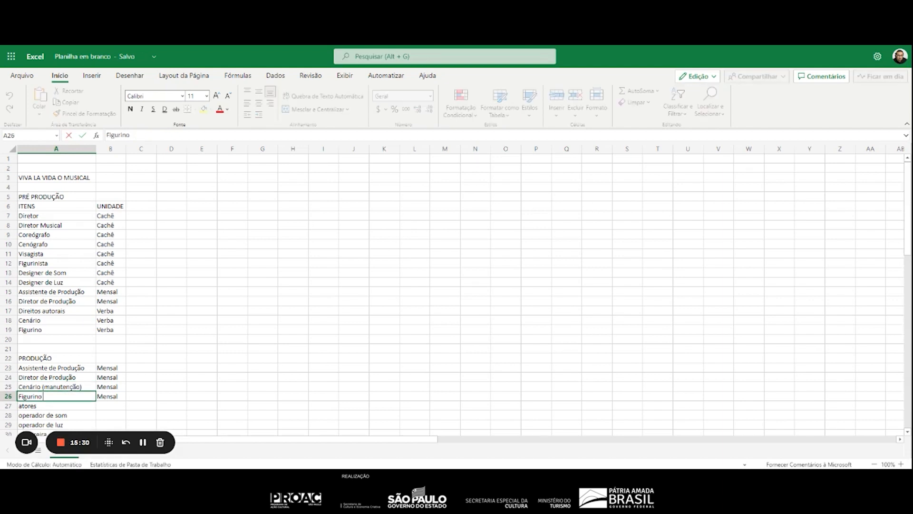
{"action": "key", "text": "ctrl+v"}
{"action": "key", "text": "Return"}
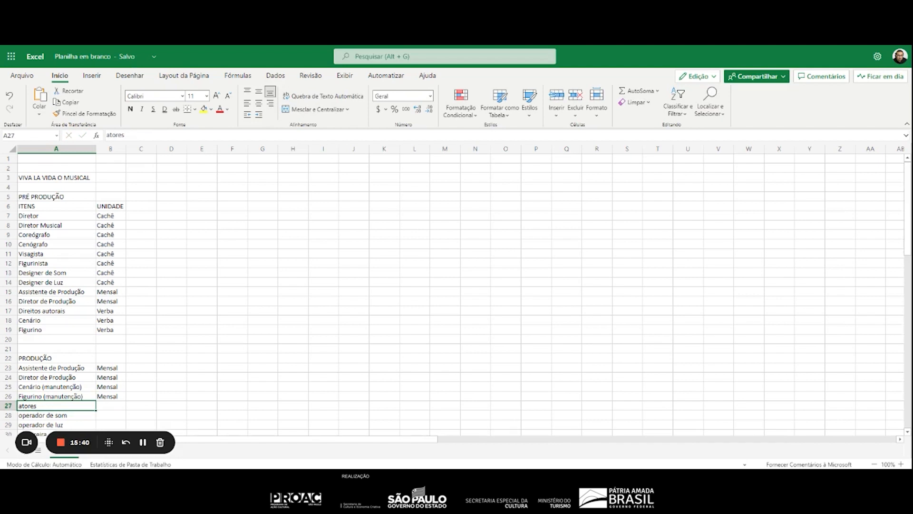
Replace "atores" in A27 with "Elenco"
{"action": "type", "text": "Elnc"}
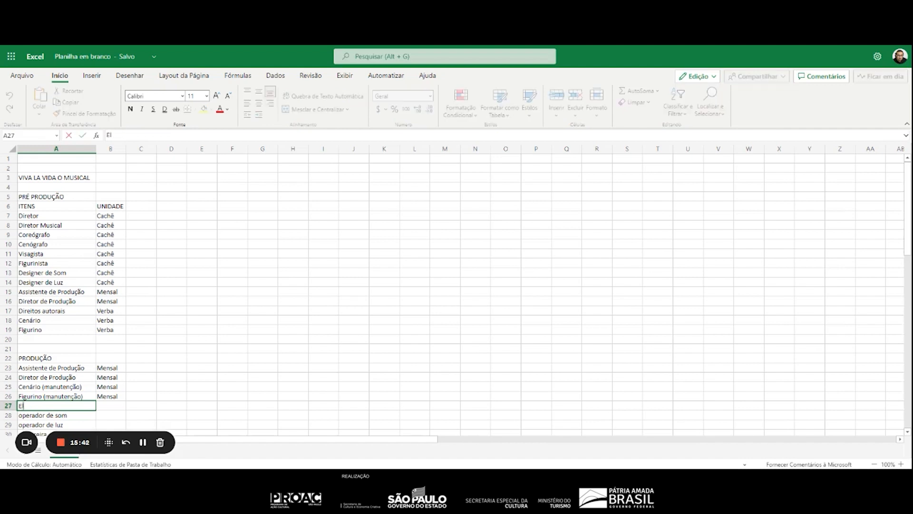
{"action": "key", "text": "BackSpace"}
{"action": "type", "text": "enco"}
{"action": "key", "text": "Return"}
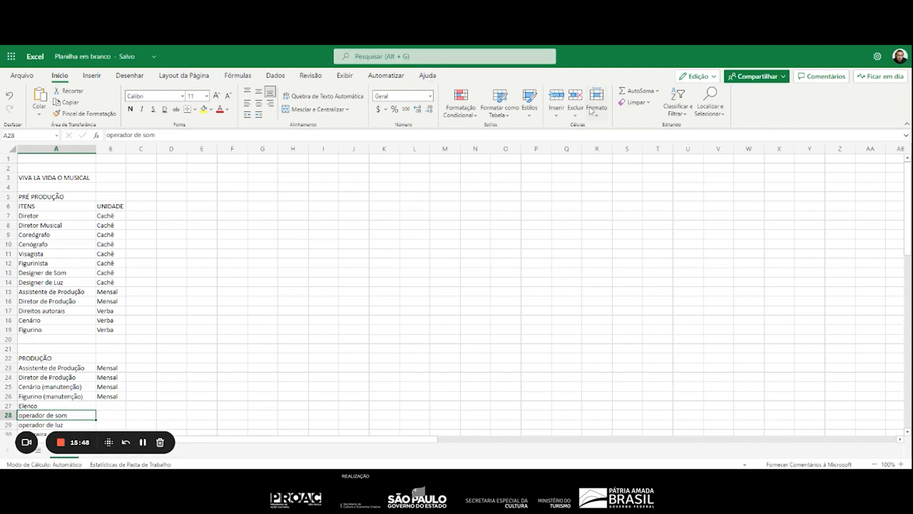
Insert a sheet row above "operador de som" and enter "Coadjuvantes" in A28
{"action": "left_click", "coordinate": [556, 120]}
{"action": "left_click", "coordinate": [574, 151]}
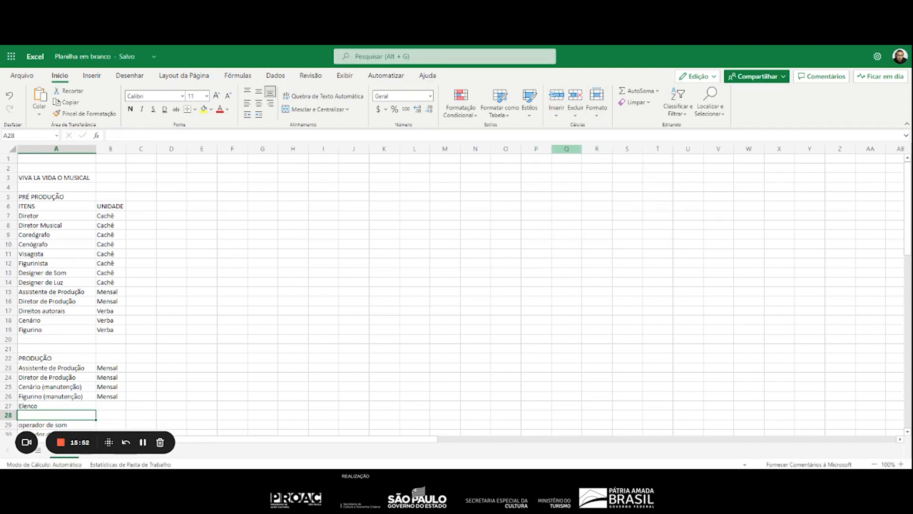
{"action": "type", "text": "Coadjuvantes"}
{"action": "key", "text": "Return"}
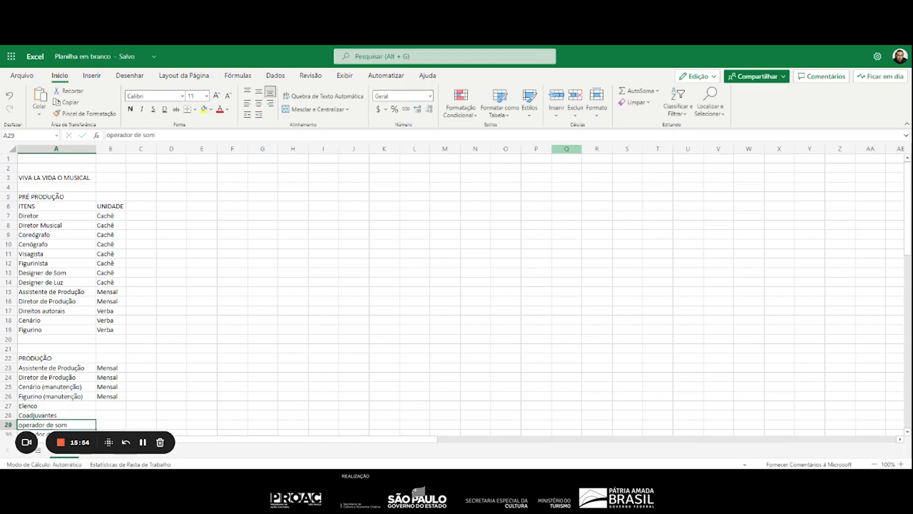
{"action": "left_click", "coordinate": [556, 116]}
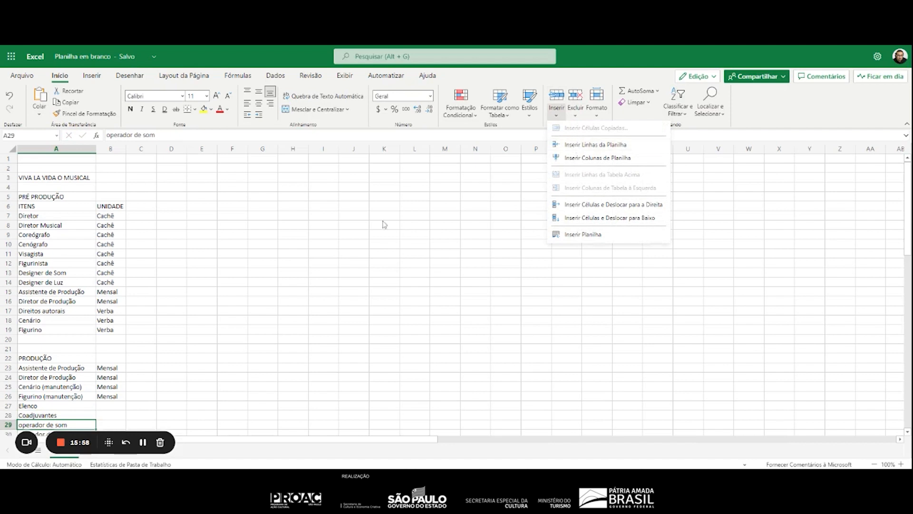
{"action": "left_click", "coordinate": [106, 413]}
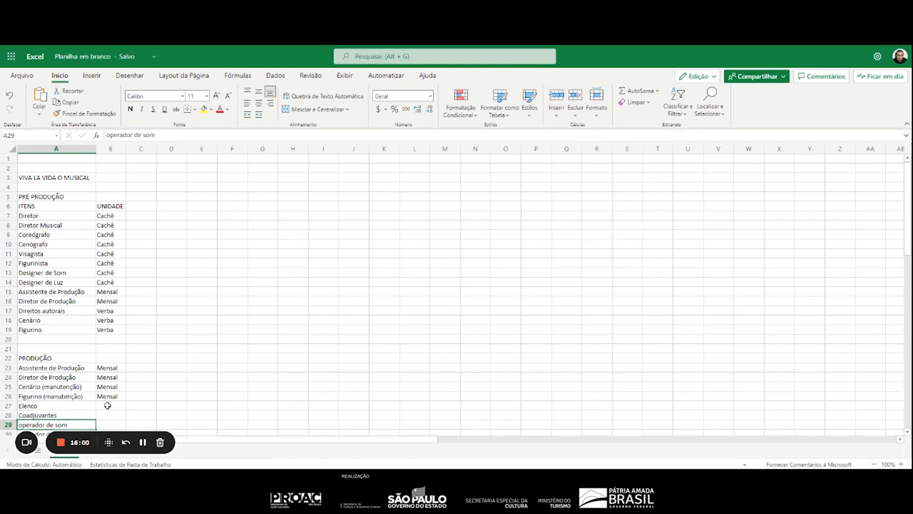
Enter "Mensal" as the unit in B27:B31, from Elenco through camareira in the "PRODUÇÃO" section
{"action": "left_click", "coordinate": [110, 404]}
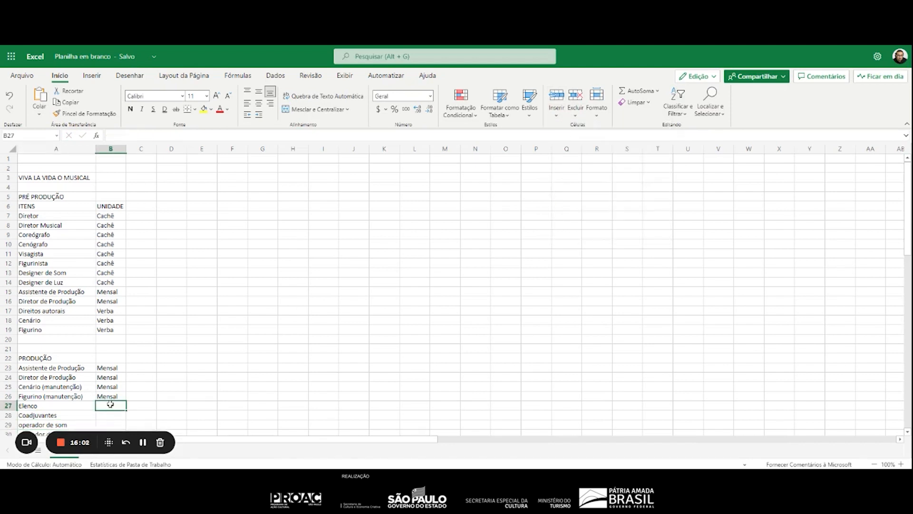
{"action": "type", "text": "Mensal"}
{"action": "key", "text": "Return"}
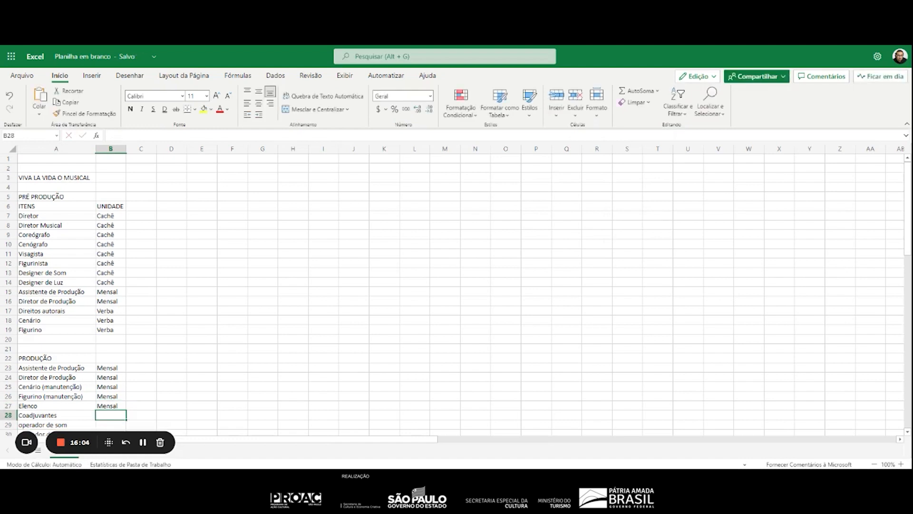
{"action": "type", "text": "Mensal"}
{"action": "key", "text": "Return"}
{"action": "scroll", "coordinate": [248, 345], "scroll_direction": "down", "scroll_amount": 5}
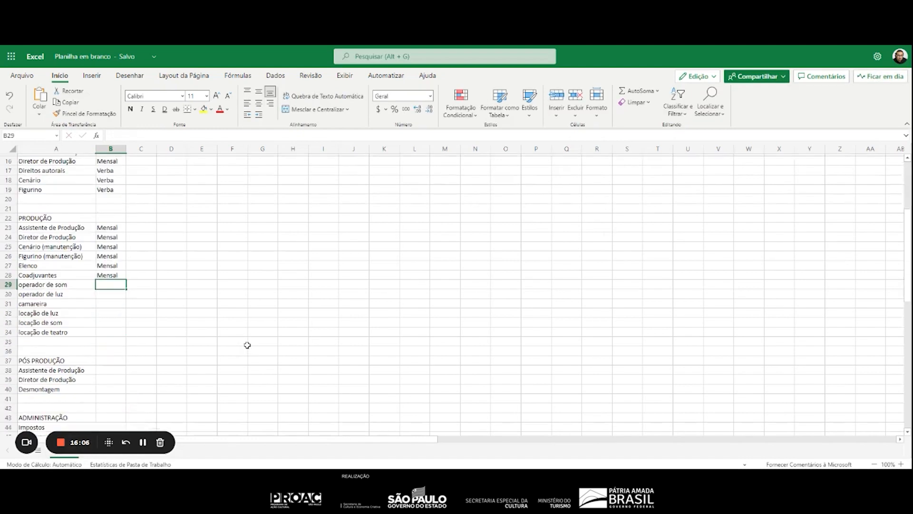
{"action": "type", "text": "mensal"}
{"action": "key", "text": "Return"}
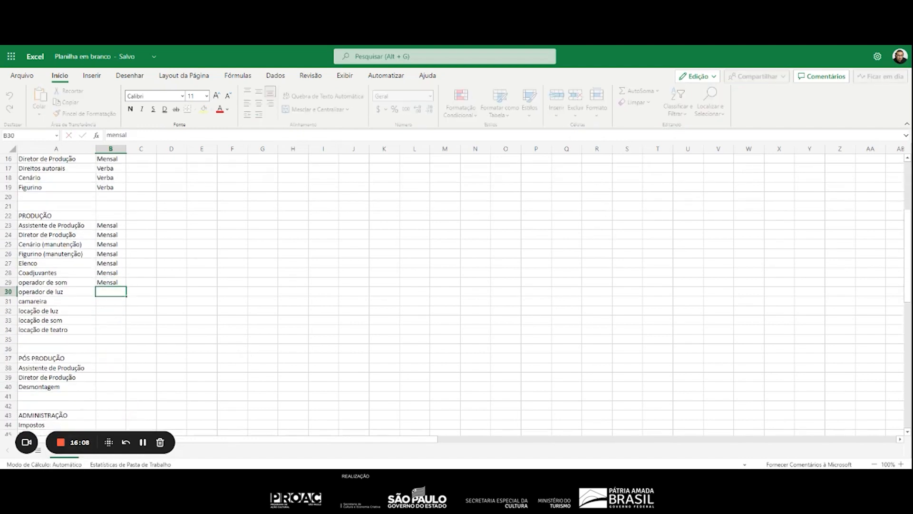
{"action": "type", "text": "mensal"}
{"action": "key", "text": "Return"}
{"action": "type", "text": "m"}
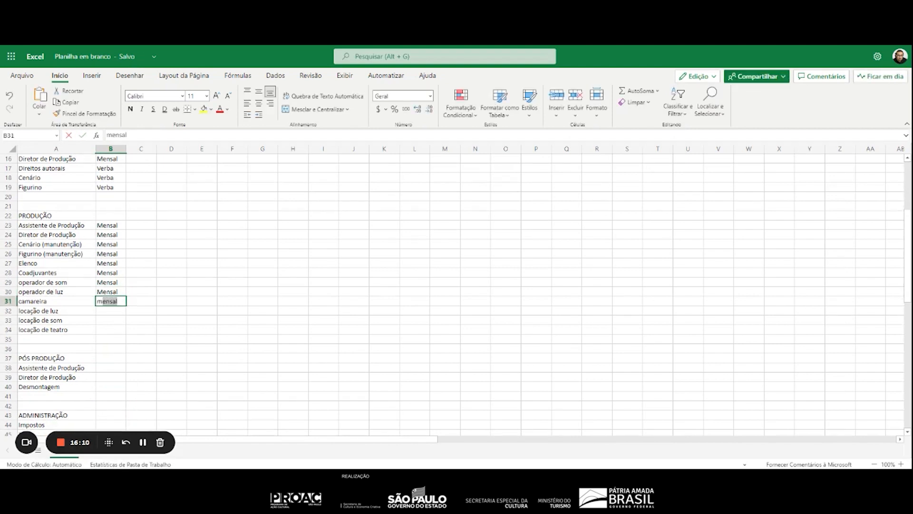
{"action": "key", "text": "Return"}
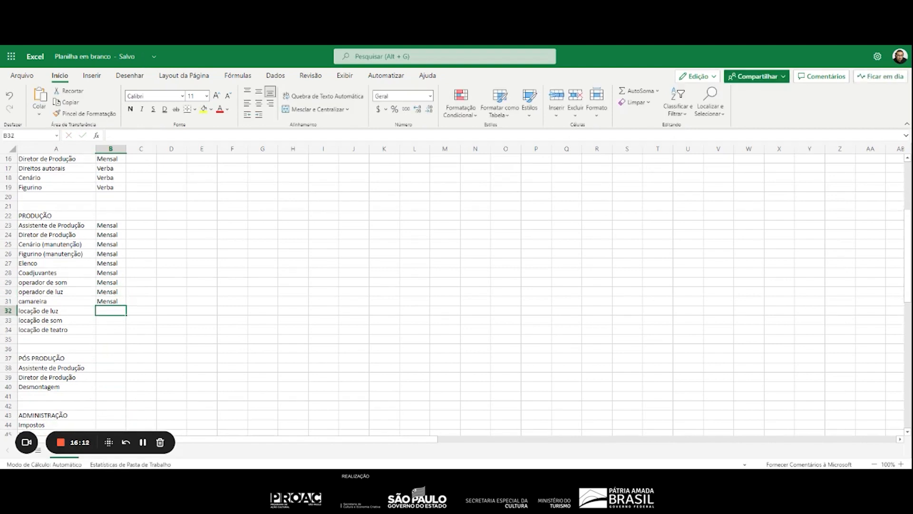
Enter "Diária" as the unit in B32:B33 for "locação de luz" and "locação de som"
{"action": "type", "text": "Diá"}
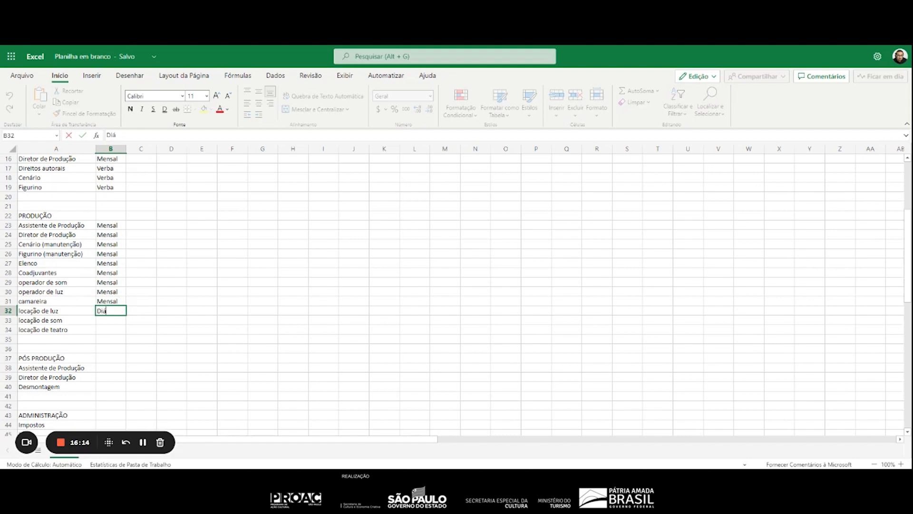
{"action": "type", "text": "ria"}
{"action": "key", "text": "Return"}
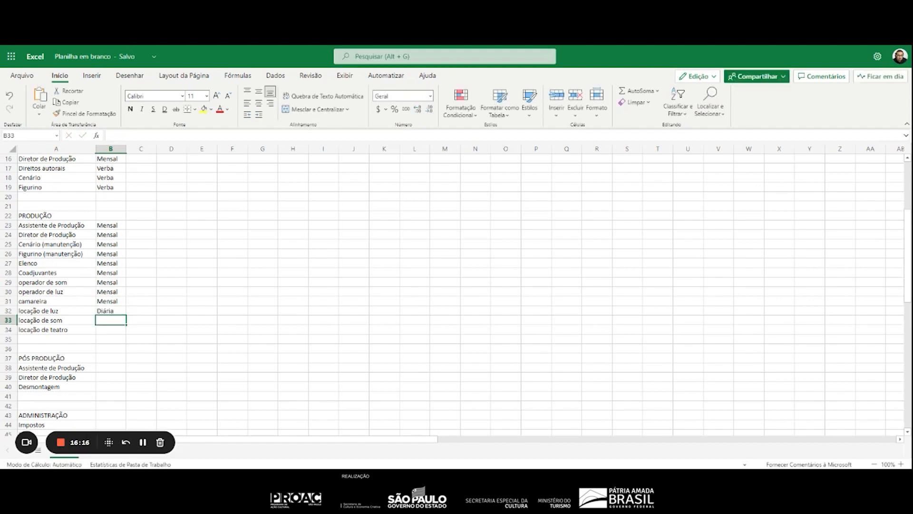
{"action": "type", "text": "diária"}
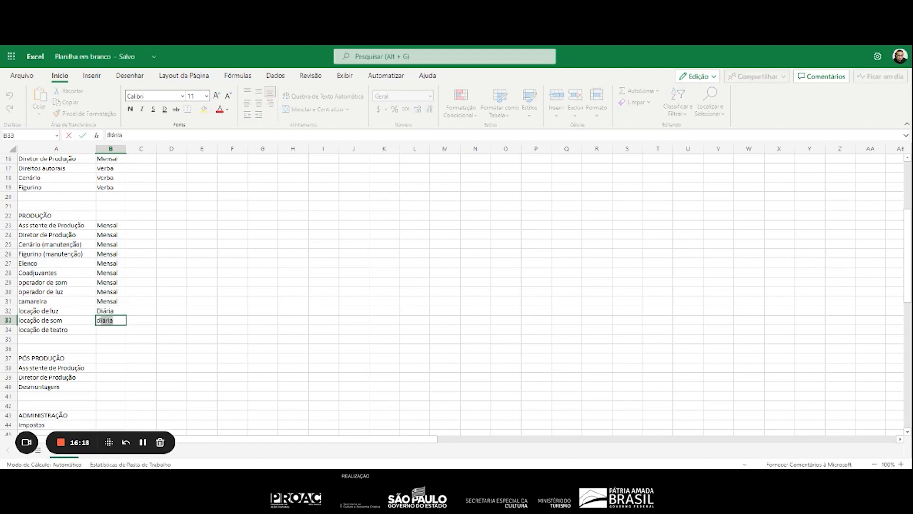
{"action": "key", "text": "Return"}
Set the unit to "Mensal" in B32:B33 for the light and sound rentals, and enter "Diária" in B34 for "locação de teatro"
{"action": "key", "text": "Up"}
{"action": "key", "text": "Up"}
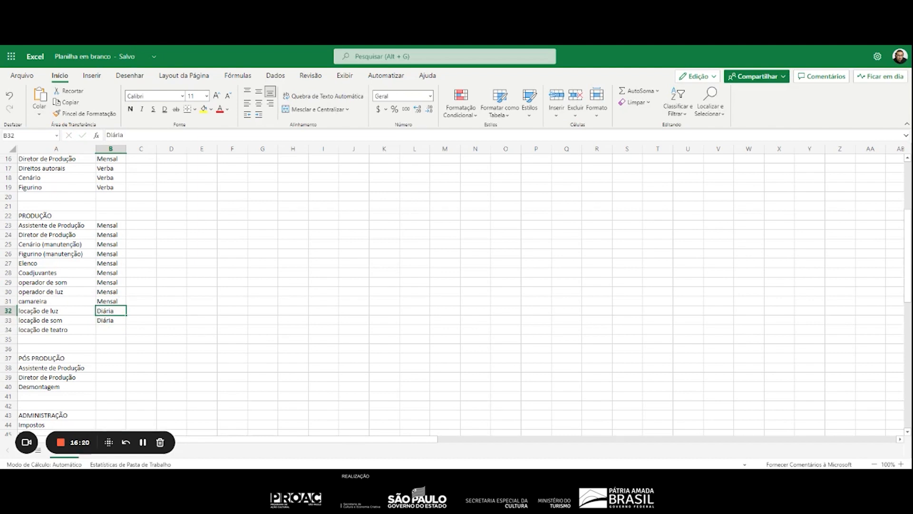
{"action": "type", "text": "m"}
{"action": "key", "text": "Return"}
{"action": "type", "text": "m"}
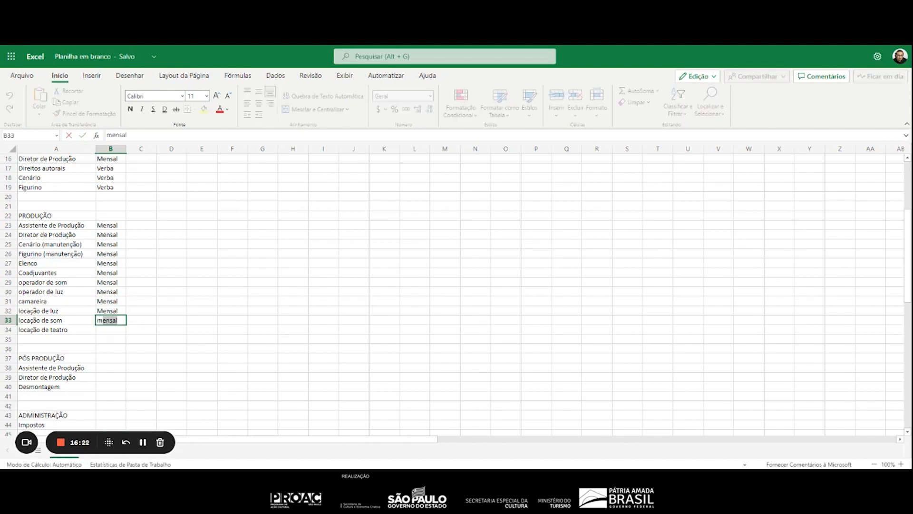
{"action": "key", "text": "Return"}
{"action": "type", "text": "D"}
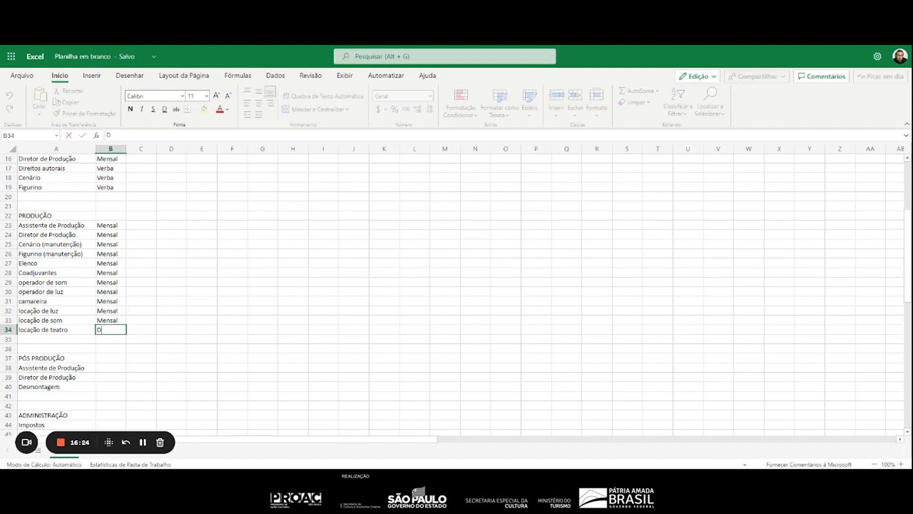
{"action": "type", "text": "iária"}
{"action": "key", "text": "Return"}
Fill in the "PÓS PRODUÇÃO" units with "Mensal" in B38:B39 and "Verba" in B40 for Desmontagem
{"action": "key", "text": "Down"}
{"action": "key", "text": "Down"}
{"action": "key", "text": "Down"}
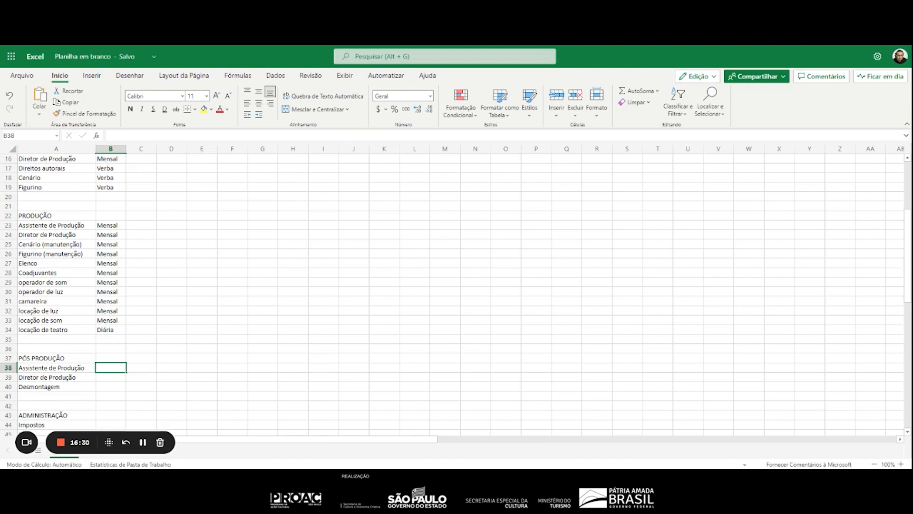
{"action": "type", "text": "Mensal"}
{"action": "key", "text": "Return"}
{"action": "type", "text": "Mensal"}
{"action": "key", "text": "Return"}
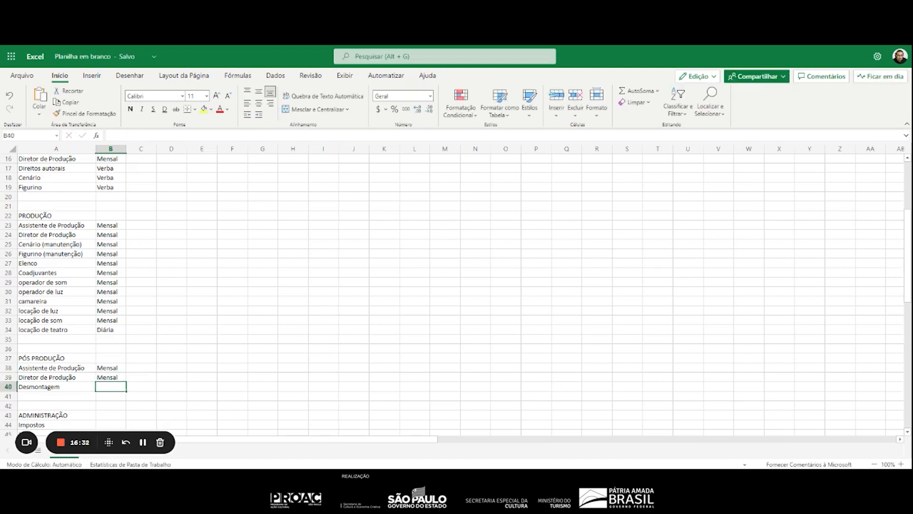
{"action": "type", "text": "Verba"}
{"action": "key", "text": "Return"}
Enter "Verba" as the unit in B44:B46 for the "ADMINISTRAÇÃO" items Impostos, Taxas and Alvaras
{"action": "key", "text": "Down"}
{"action": "key", "text": "Down"}
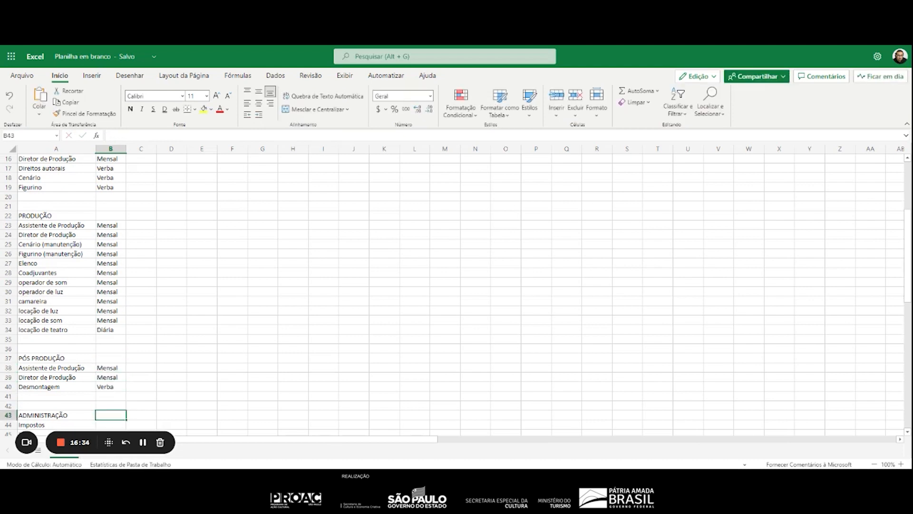
{"action": "key", "text": "Down"}
{"action": "type", "text": "Verba"}
{"action": "key", "text": "Return"}
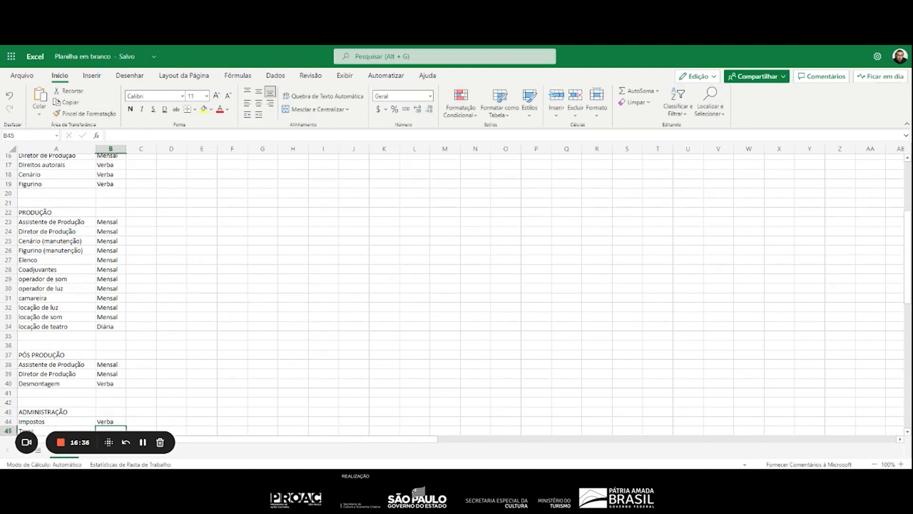
{"action": "scroll", "coordinate": [240, 289], "scroll_direction": "down", "scroll_amount": 7}
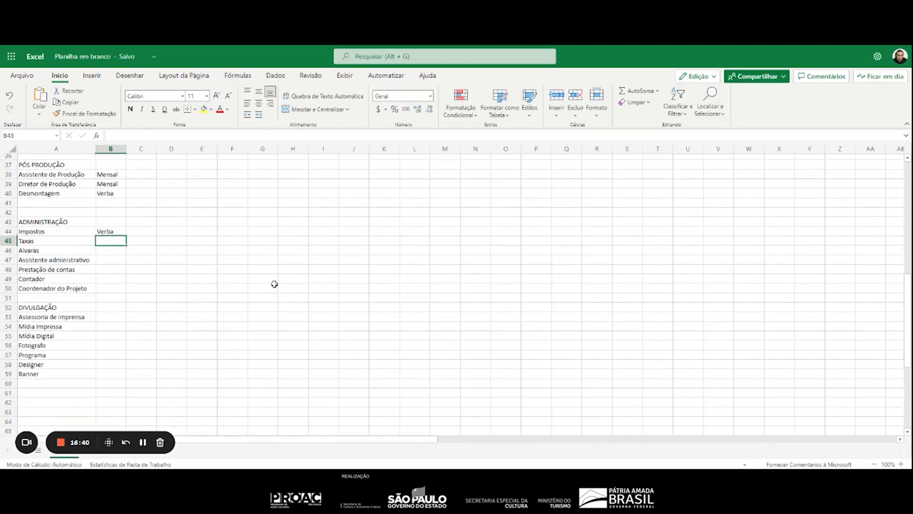
{"action": "type", "text": "Verba"}
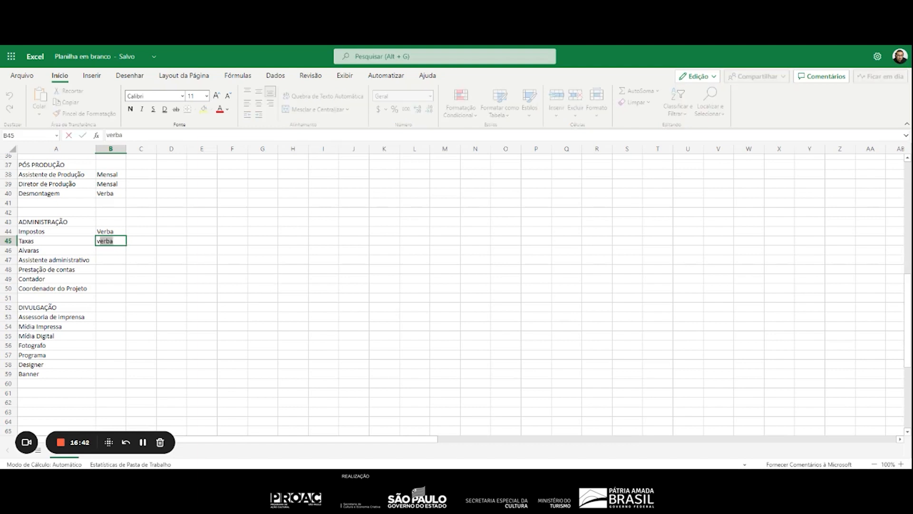
{"action": "key", "text": "Return"}
{"action": "type", "text": "Verba"}
{"action": "key", "text": "Return"}
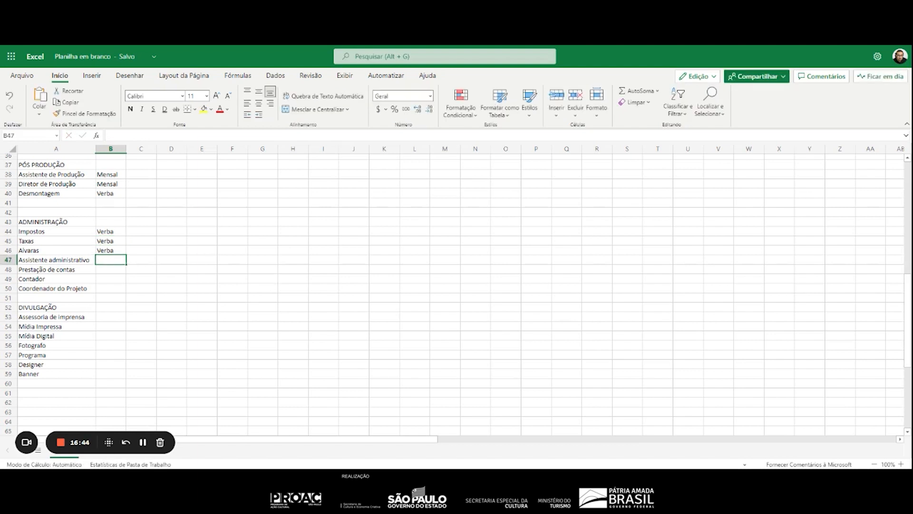
Complete the "ADMINISTRAÇÃO" units with "Mensal" in B47, "Cachê" in B48 and "Mensal" in B49:B50
{"action": "type", "text": "Mensal"}
{"action": "key", "text": "Return"}
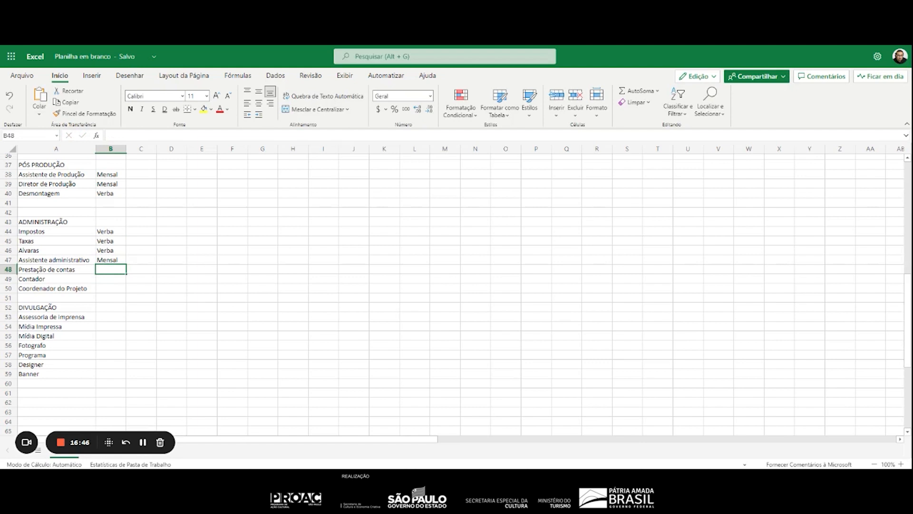
{"action": "type", "text": "Cachê"}
{"action": "key", "text": "Return"}
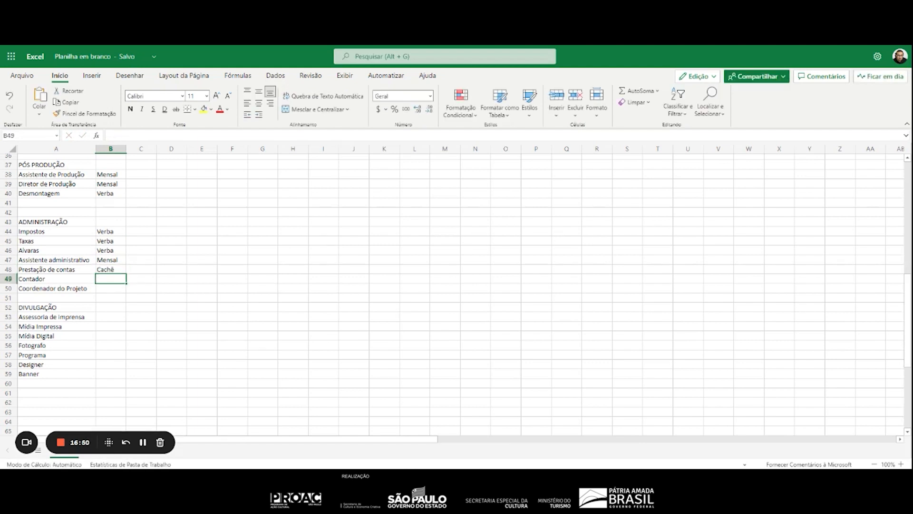
{"action": "type", "text": "Mensal"}
{"action": "key", "text": "Return"}
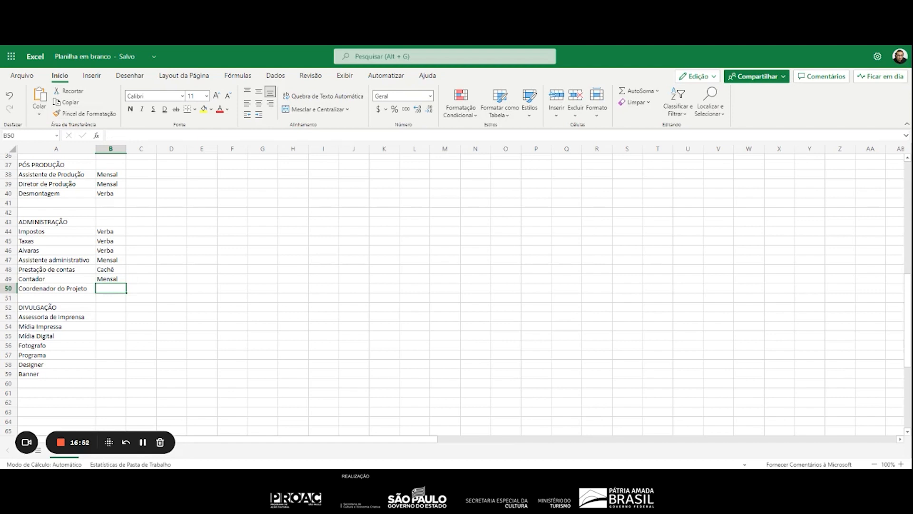
{"action": "type", "text": "Mensal"}
{"action": "key", "text": "Return"}
{"action": "key", "text": "Return"}
{"action": "key", "text": "Return"}
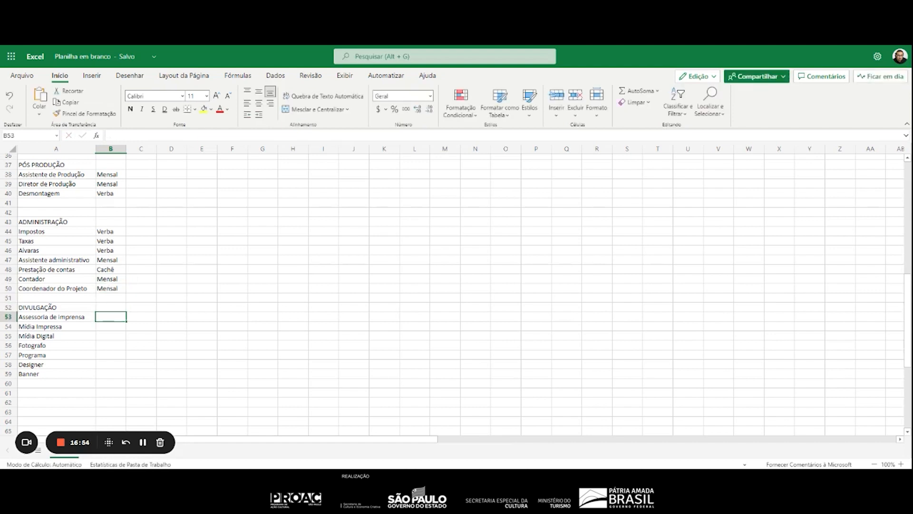
Enter "Mensal" as the unit in B53:B55 for the "DIVULGAÇÃO" items Assessoria de imprensa, Mídia Impressa and Mídia Digital
{"action": "type", "text": "Mensal"}
{"action": "key", "text": "Return"}
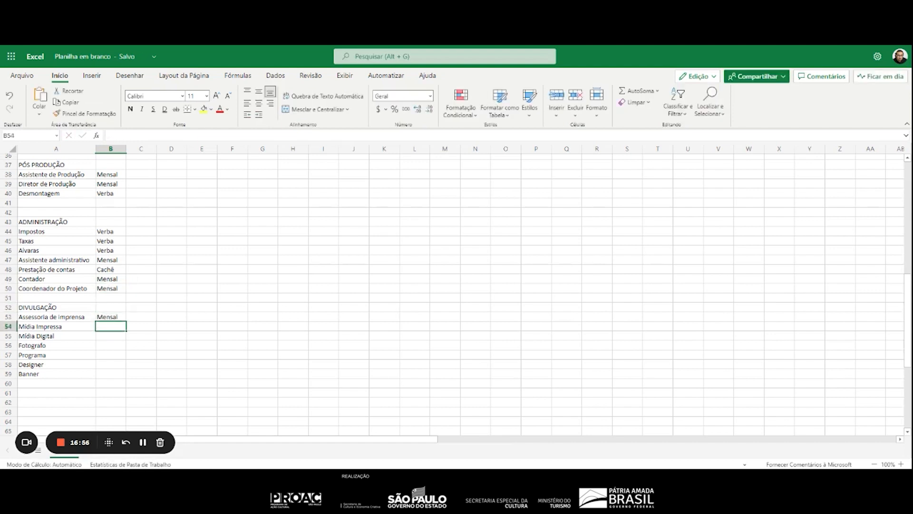
{"action": "type", "text": "Verba"}
{"action": "key", "text": "Return"}
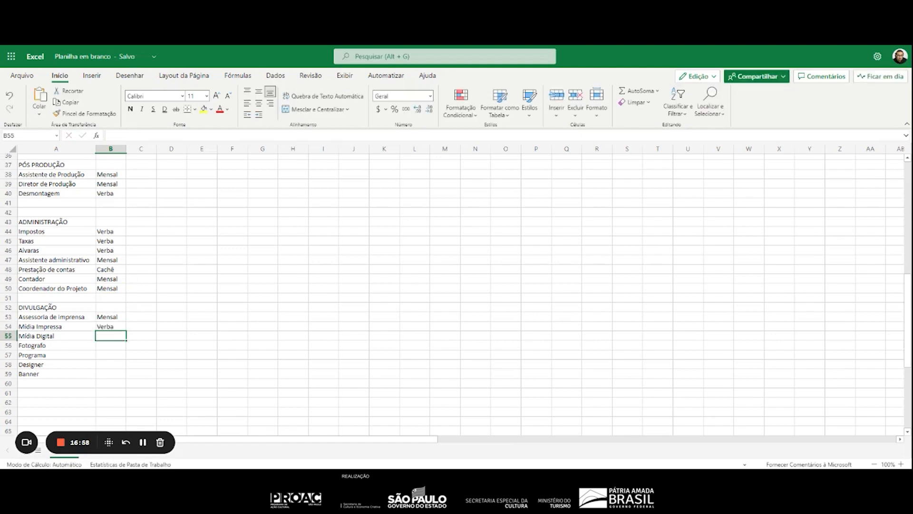
{"action": "type", "text": "Mensal"}
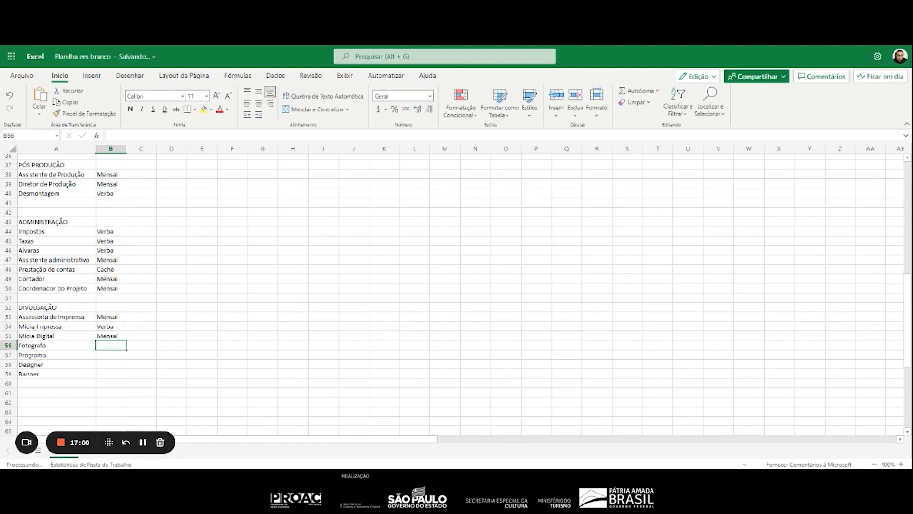
{"action": "key", "text": "Up"}
{"action": "type", "text": "Mensal"}
{"action": "key", "text": "Return"}
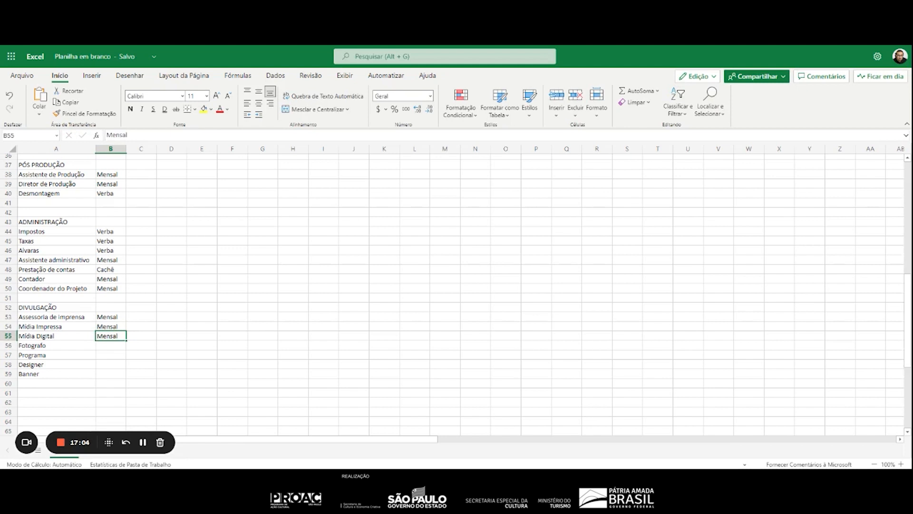
Complete the "DIVULGAÇÃO" units with "Cachê" in B56 and B58 for Fotografo and Designer, and "Verba" in B57 and B59 for Programa and Banner
{"action": "key", "text": "Down"}
{"action": "type", "text": "Cachê"}
{"action": "key", "text": "Return"}
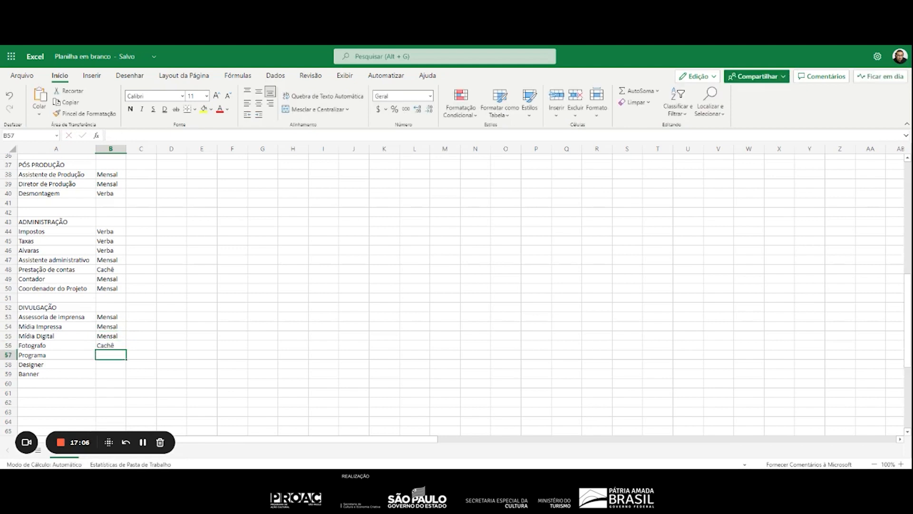
{"action": "type", "text": "Verba"}
{"action": "key", "text": "Return"}
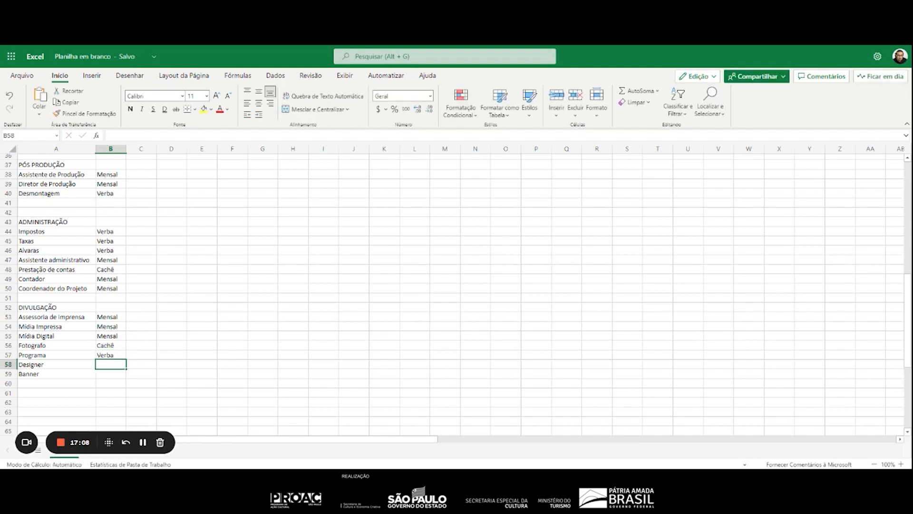
{"action": "type", "text": "Cachê"}
{"action": "key", "text": "Return"}
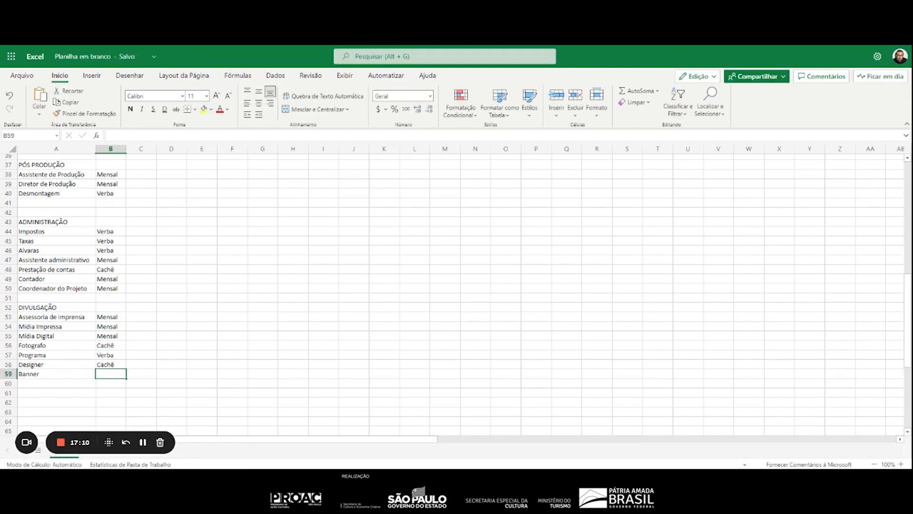
{"action": "type", "text": "Verba"}
{"action": "key", "text": "Return"}
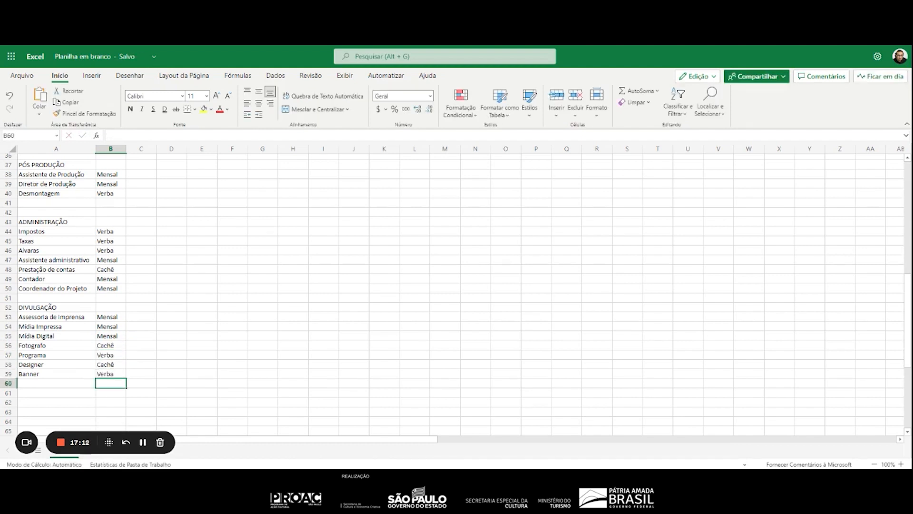
Add the column header "QUANTIDADE" in C6, beside "UNIDADE"
{"action": "scroll", "coordinate": [164, 352], "scroll_direction": "up", "scroll_amount": 10}
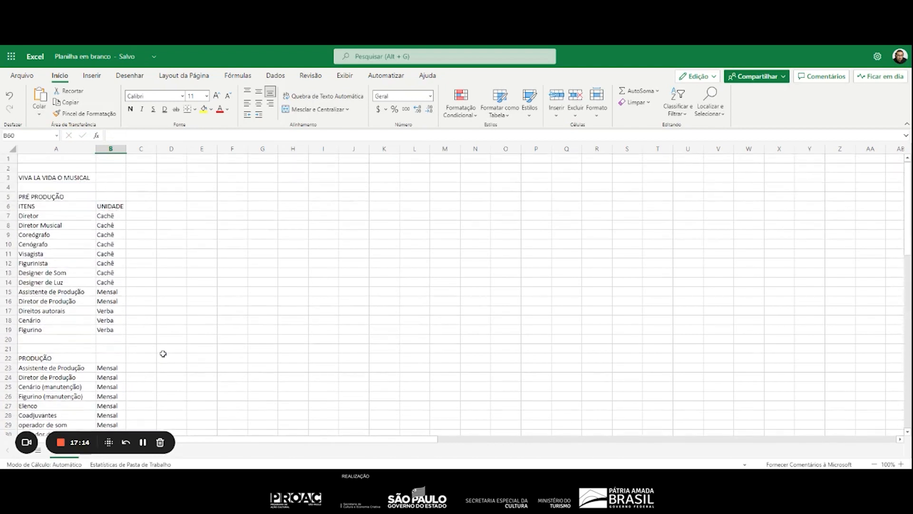
{"action": "left_click", "coordinate": [141, 205]}
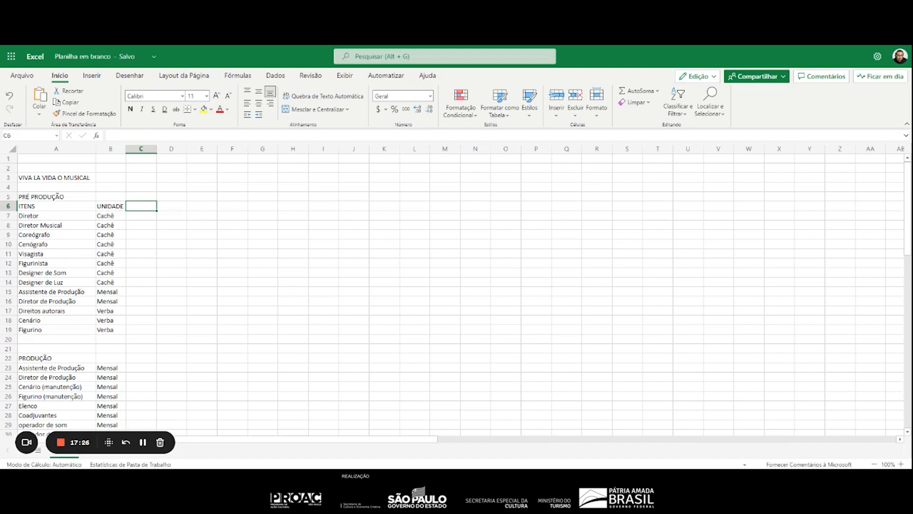
{"action": "type", "text": "QUANTIDADE"}
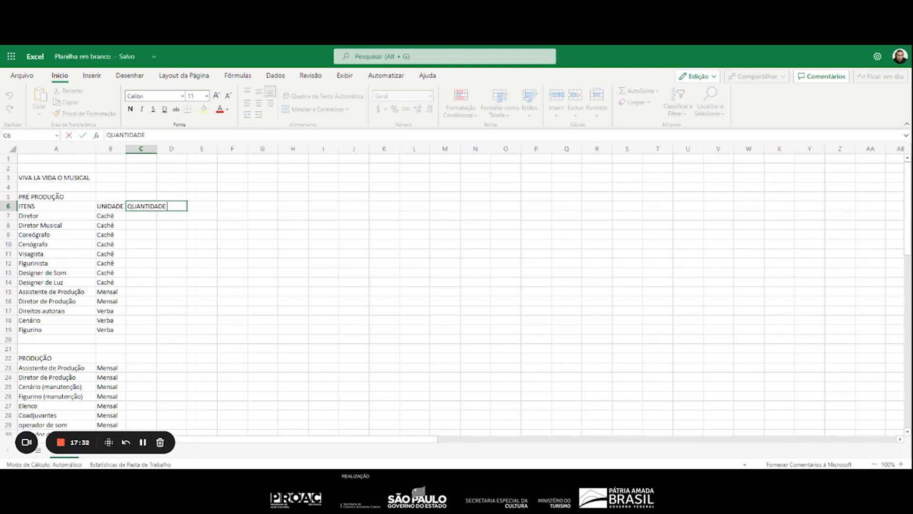
{"action": "key", "text": "Return"}
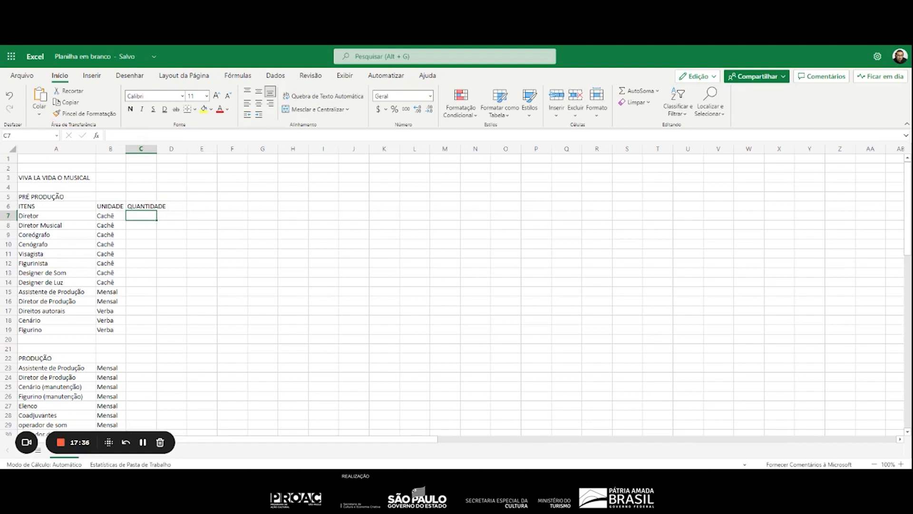
{"action": "type", "text": "QTT"}
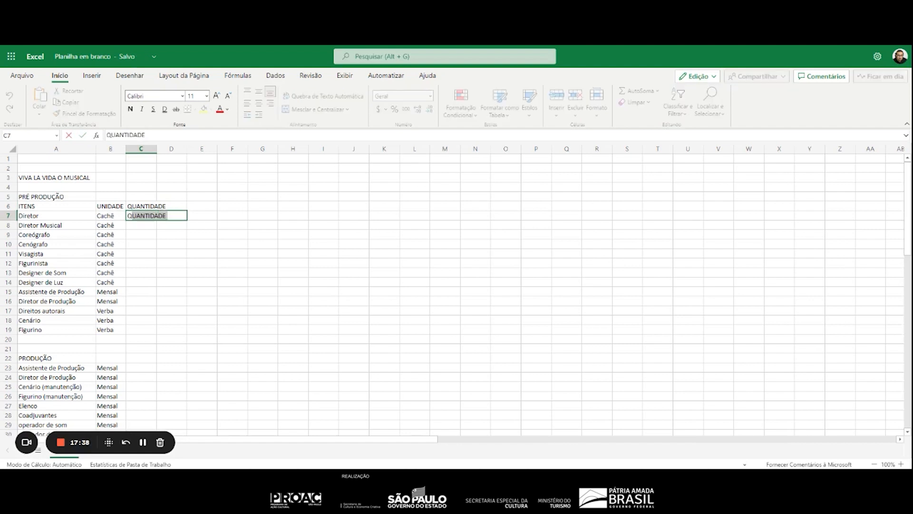
{"action": "key", "text": "BackSpace"}
{"action": "type", "text": "DD"}
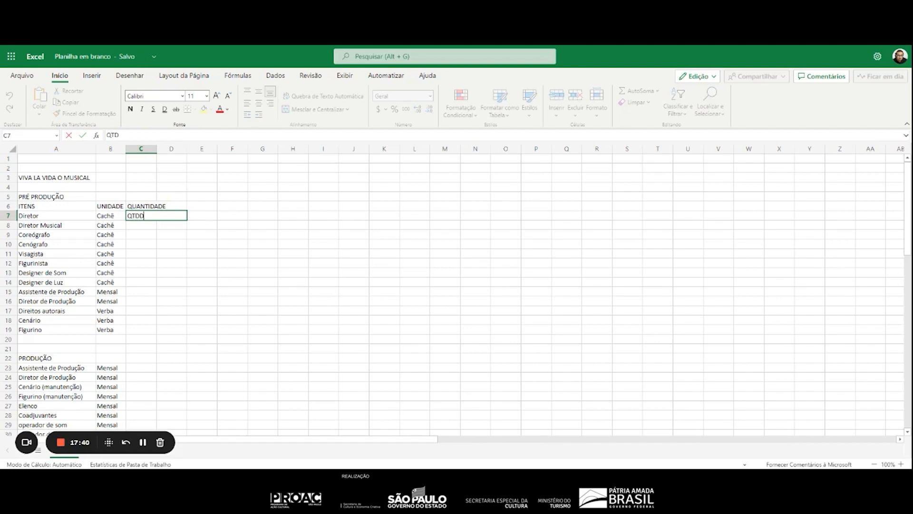
{"action": "key", "text": "BackSpace"}
{"action": "key", "text": "BackSpace"}
{"action": "key", "text": "BackSpace"}
{"action": "key", "text": "BackSpace"}
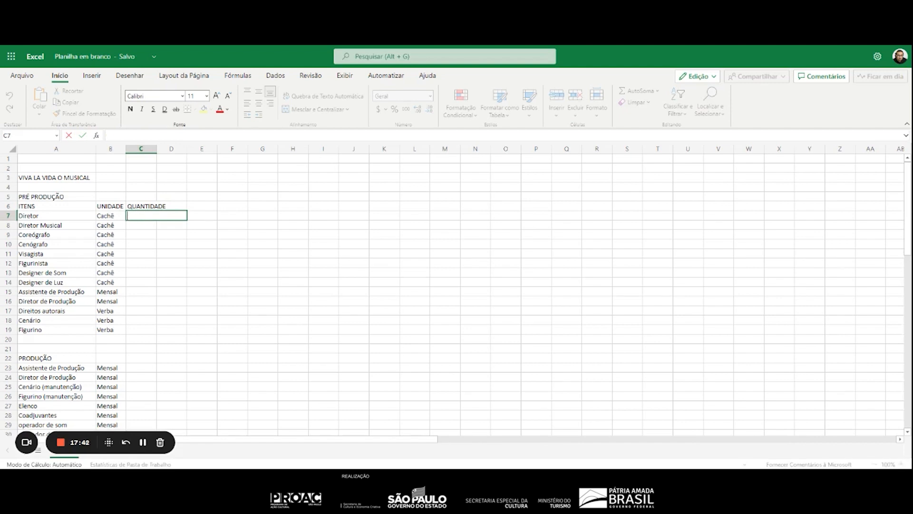
{"action": "key", "text": "Return"}
{"action": "key", "text": "Up"}
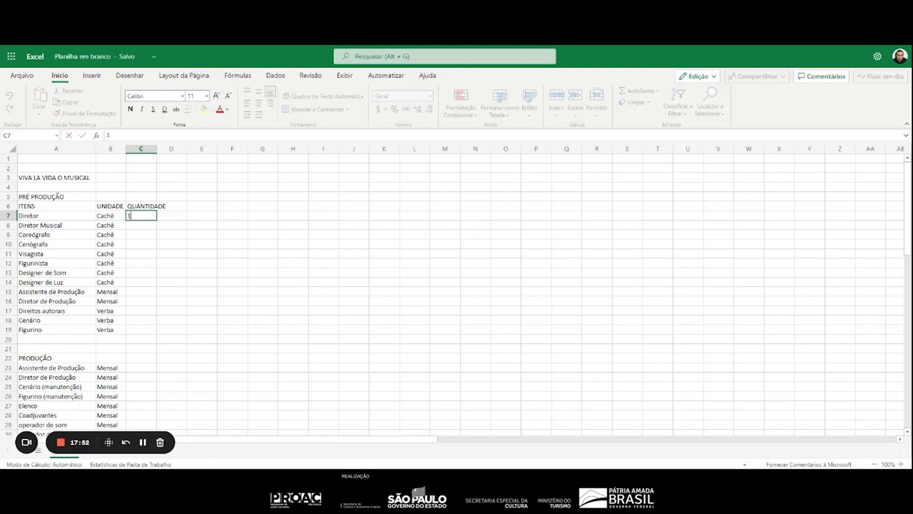
Enter a quantity of 1 in C7:C14 for the "PRÉ PRODUÇÃO" roles from Diretor to Designer de Luz
{"action": "type", "text": "1"}
{"action": "key", "text": "Return"}
{"action": "type", "text": "1"}
{"action": "key", "text": "Return"}
{"action": "type", "text": "1"}
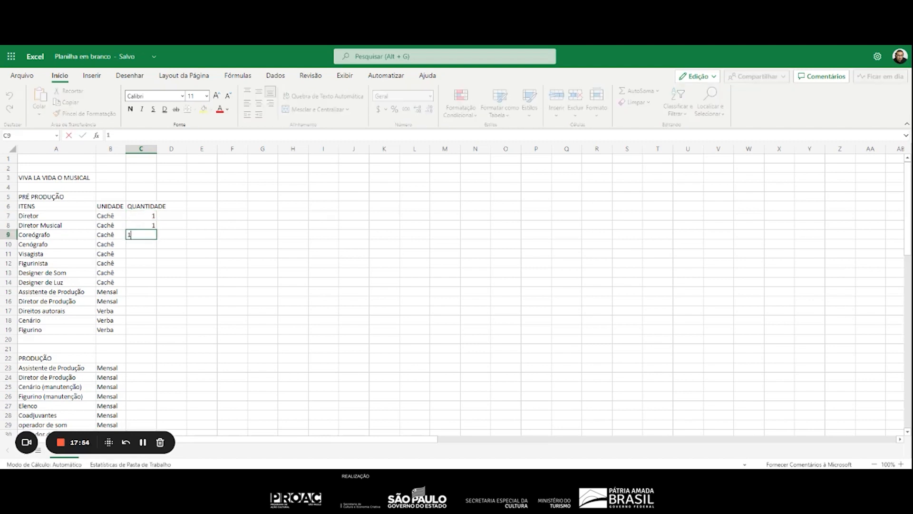
{"action": "key", "text": "Return"}
{"action": "type", "text": "1"}
{"action": "key", "text": "Return"}
{"action": "type", "text": "1"}
{"action": "key", "text": "Return"}
{"action": "type", "text": "1"}
{"action": "key", "text": "Return"}
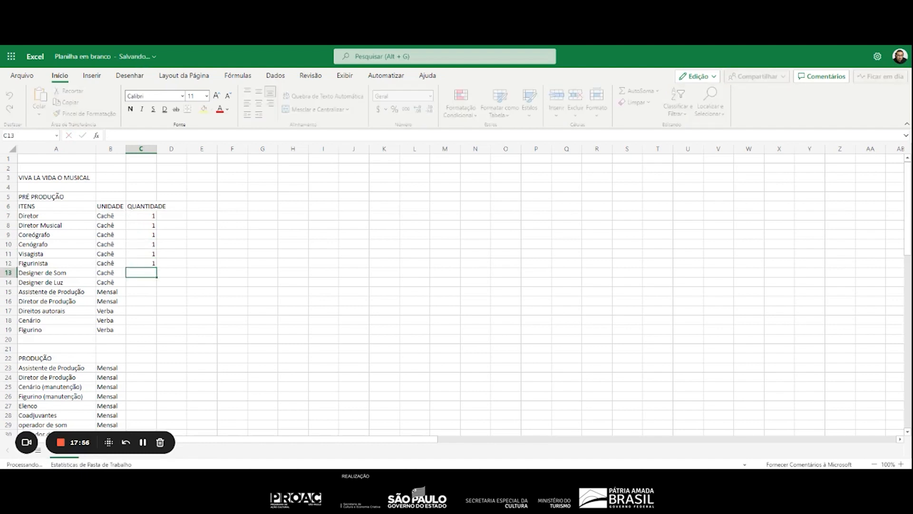
{"action": "type", "text": "1"}
{"action": "key", "text": "Return"}
{"action": "type", "text": "1"}
{"action": "key", "text": "Return"}
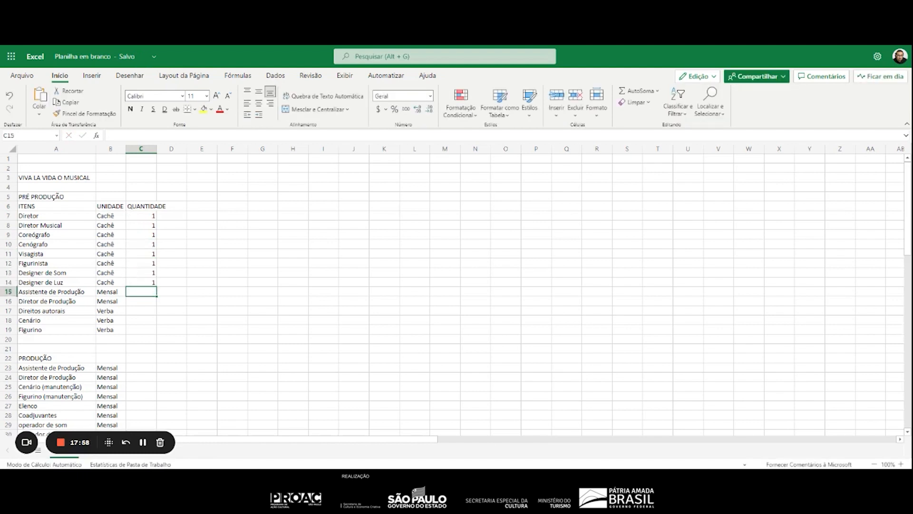
Complete the "PRÉ PRODUÇÃO" quantities with 2 in C15 for Assistente de Produção and 1 in C16:C19 for the remaining items
{"action": "type", "text": "2"}
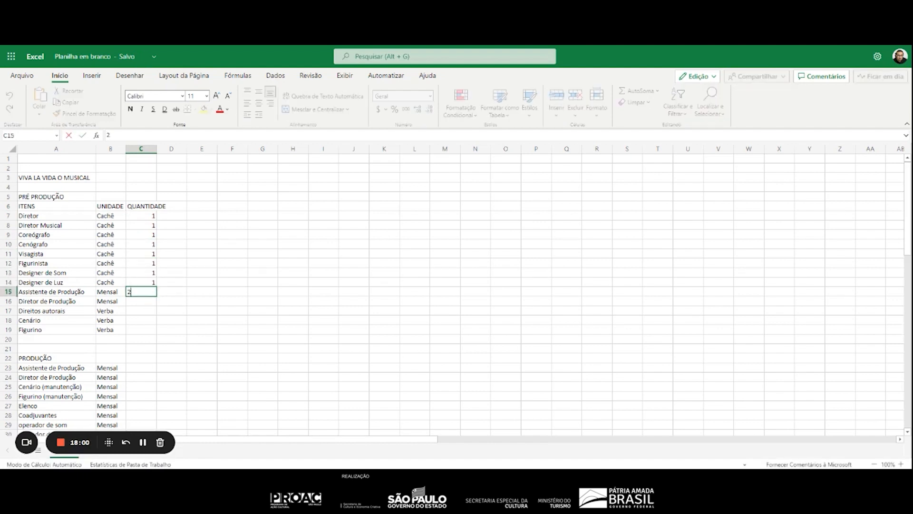
{"action": "key", "text": "Return"}
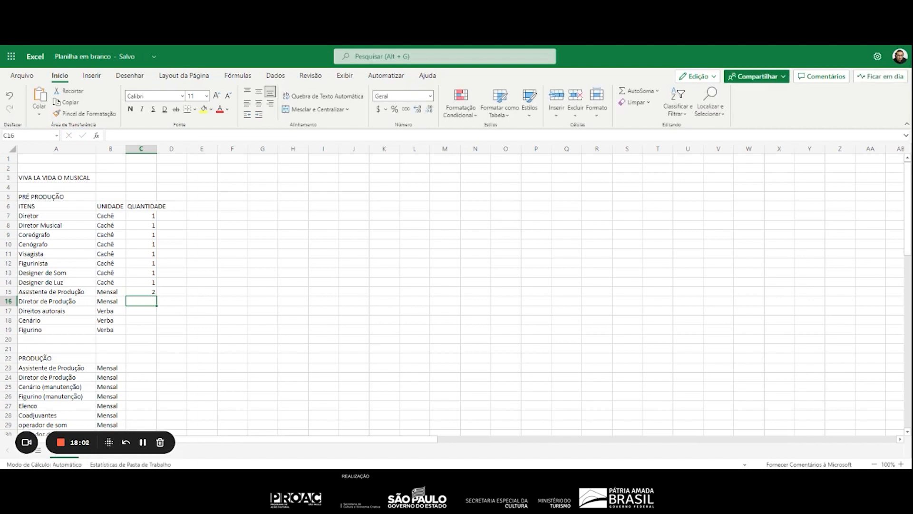
{"action": "type", "text": "1"}
{"action": "key", "text": "Return"}
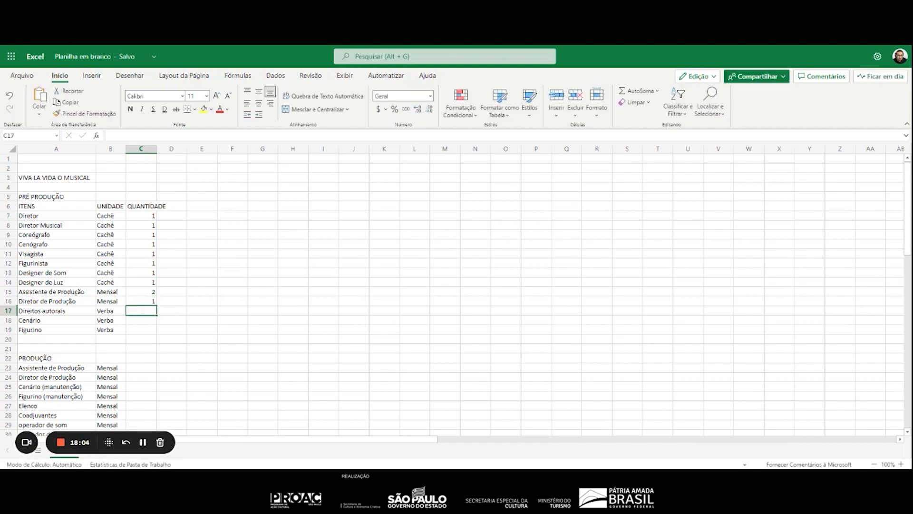
{"action": "type", "text": "1"}
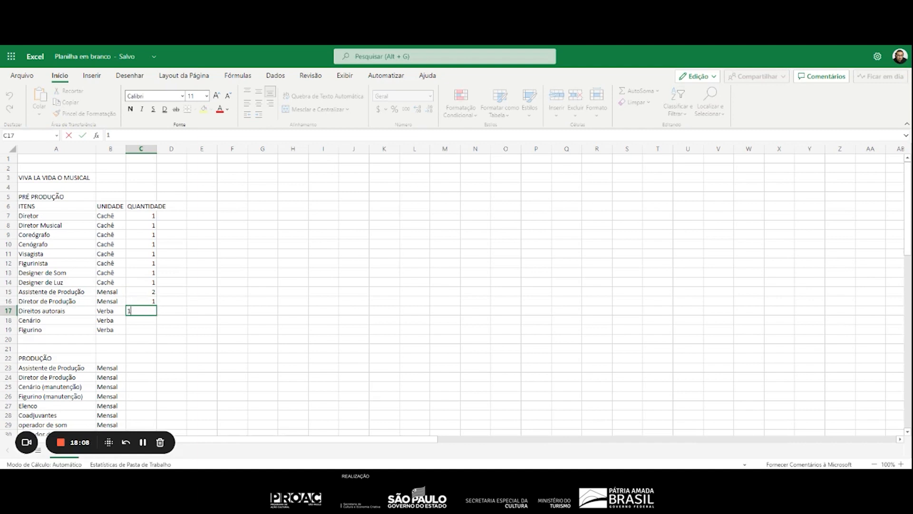
{"action": "key", "text": "Return"}
{"action": "type", "text": "1"}
{"action": "key", "text": "Return"}
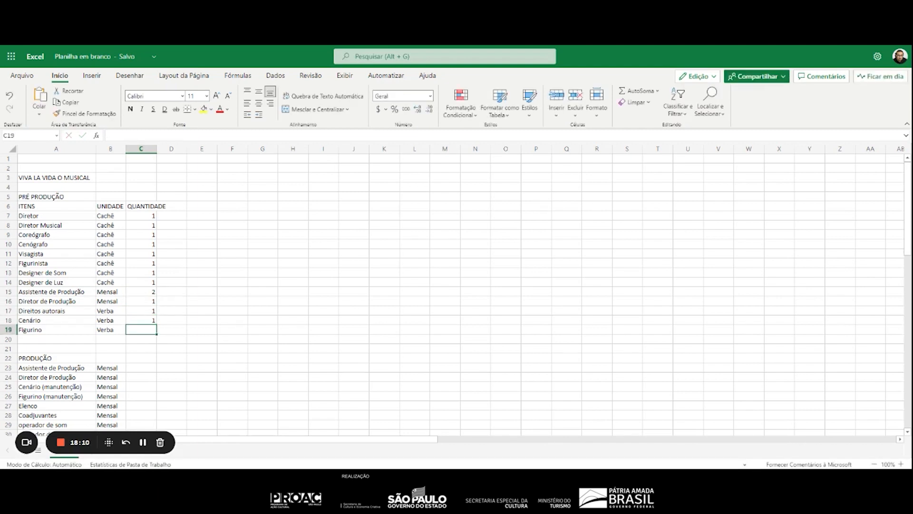
{"action": "type", "text": "1"}
{"action": "key", "text": "Return"}
{"action": "key", "text": "Return"}
{"action": "key", "text": "Return"}
Start the "PRODUÇÃO" quantities with 2 in C23 for Assistente de Produção and 1 in C24:C26, through Figurino (manutenção)
{"action": "key", "text": "Return"}
{"action": "type", "text": "2"}
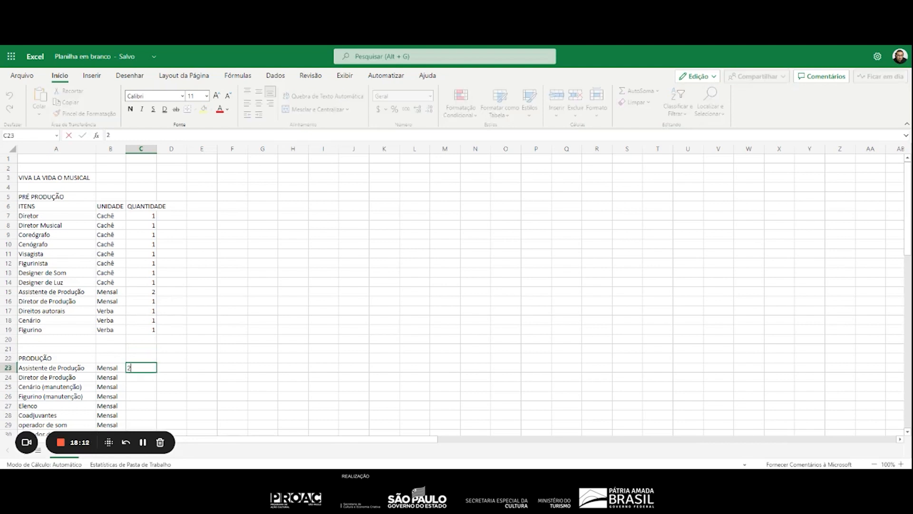
{"action": "key", "text": "Return"}
{"action": "type", "text": "1"}
{"action": "key", "text": "Return"}
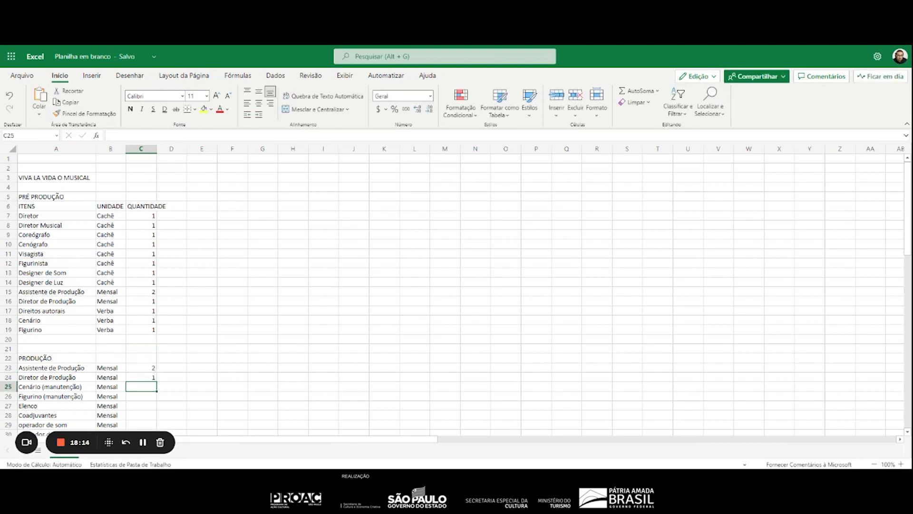
{"action": "type", "text": "1"}
{"action": "key", "text": "Return"}
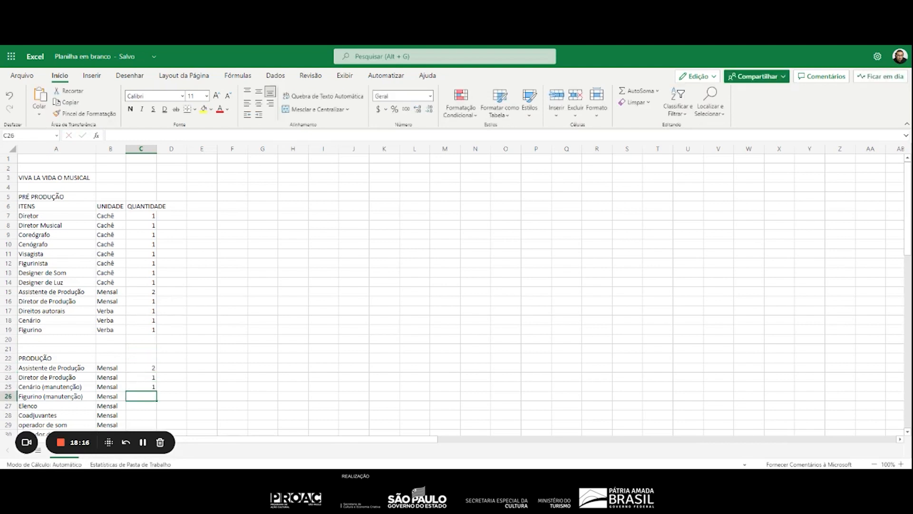
{"action": "type", "text": "1"}
{"action": "key", "text": "Return"}
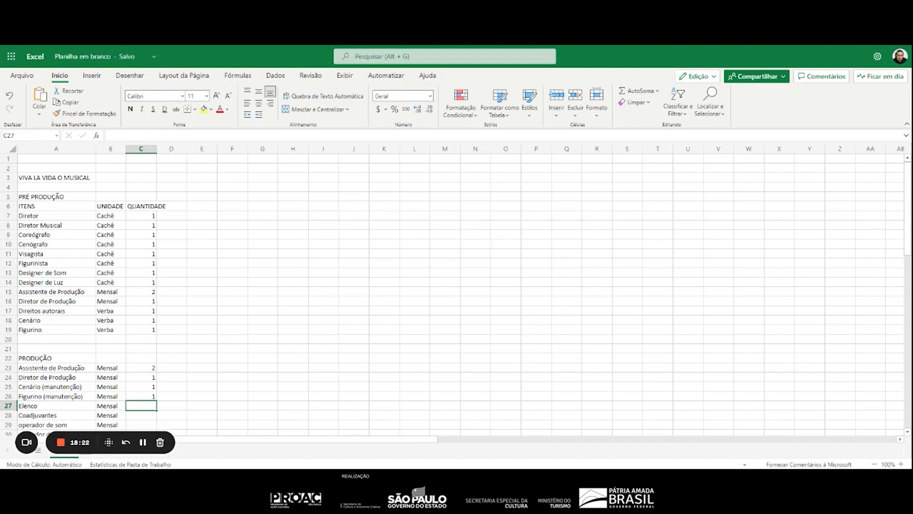
Extend the "Elenco" item name in A27 to "Elenco Protagonista"
{"action": "key", "text": "Left"}
{"action": "key", "text": "Left"}
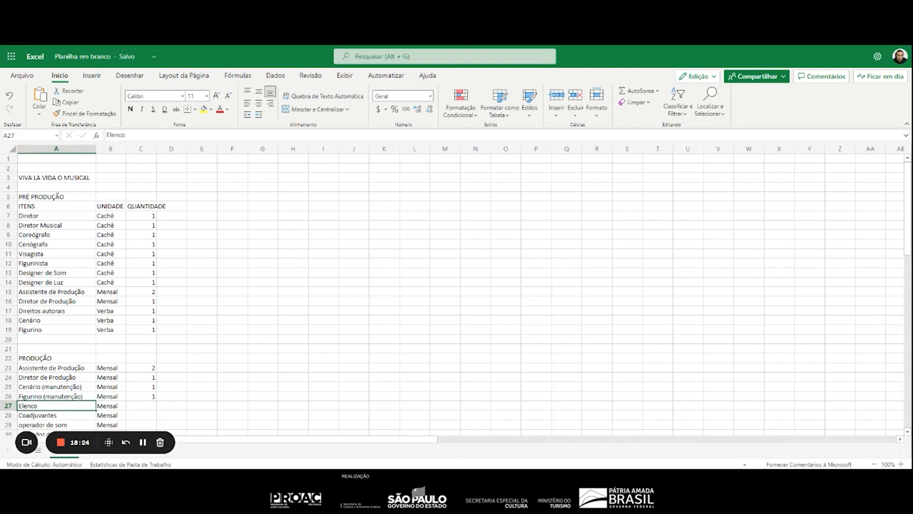
{"action": "key", "text": "F2"}
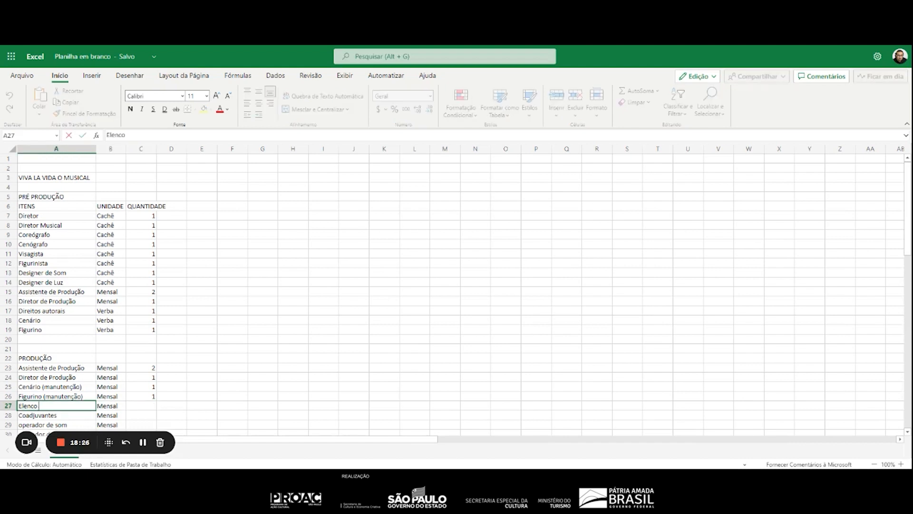
{"action": "type", "text": "Protagonista"}
{"action": "key", "text": "Return"}
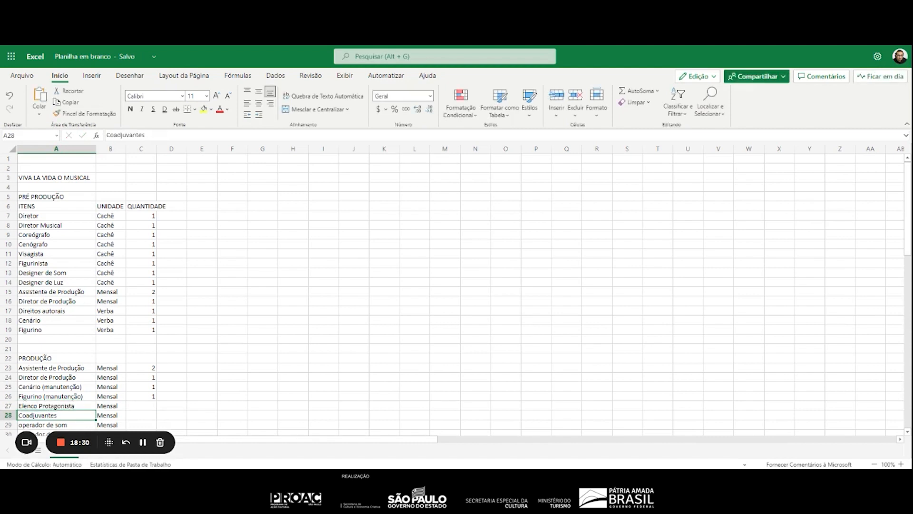
Change the "Coadjuvantes" item in A28 to "Elenco Coadjuvantes"
{"action": "key", "text": "F2"}
{"action": "key", "text": "Home"}
{"action": "type", "text": "Elenco"}
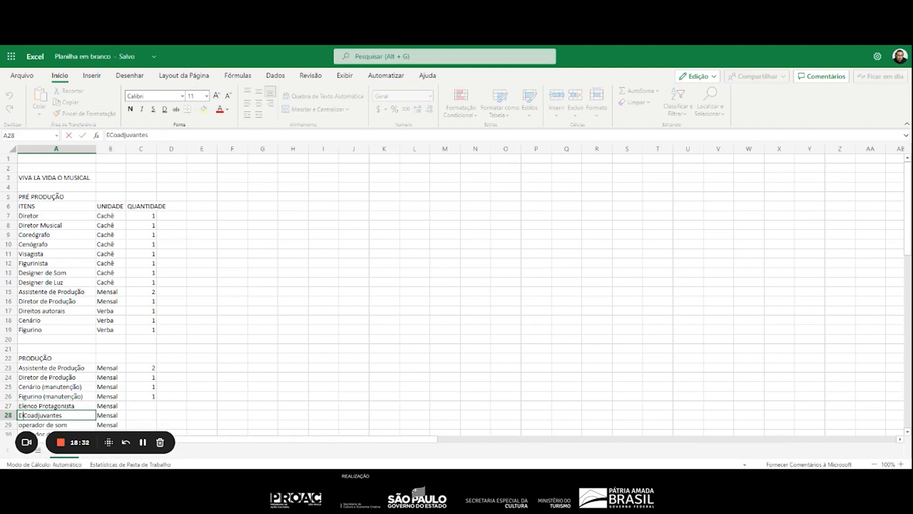
{"action": "key", "text": "Return"}
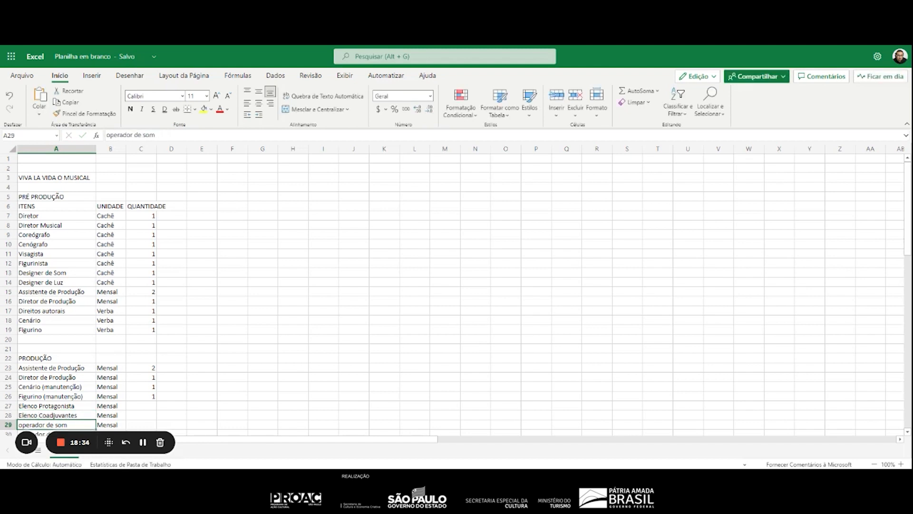
Enter the cast quantities: 2 in C27 for Elenco Protagonista and 6 in C28 for Elenco Coadjuvantes
{"action": "key", "text": "Up"}
{"action": "key", "text": "Up"}
{"action": "key", "text": "Right"}
{"action": "key", "text": "Right"}
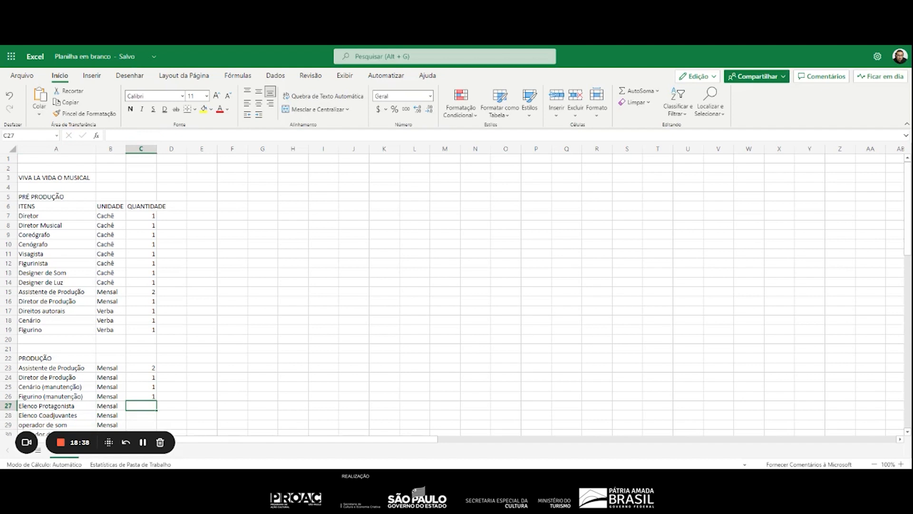
{"action": "type", "text": "2"}
{"action": "key", "text": "Return"}
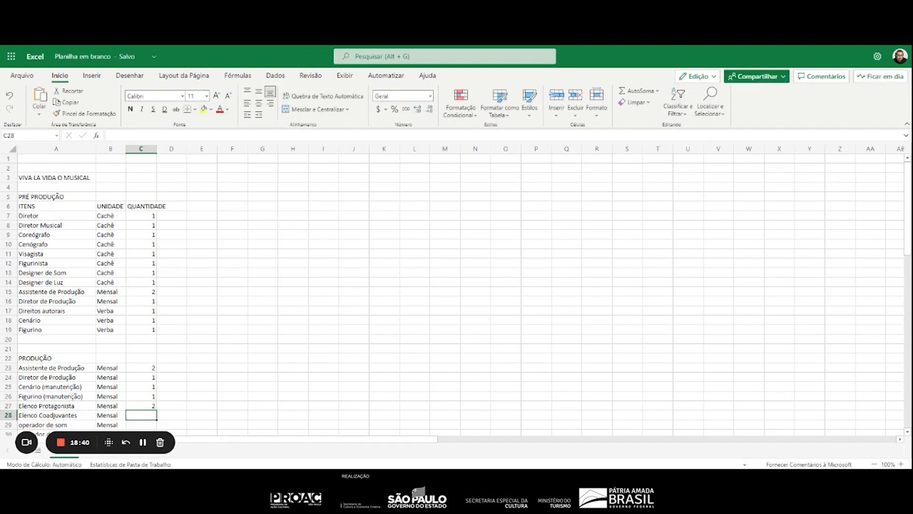
{"action": "type", "text": "6"}
{"action": "key", "text": "Return"}
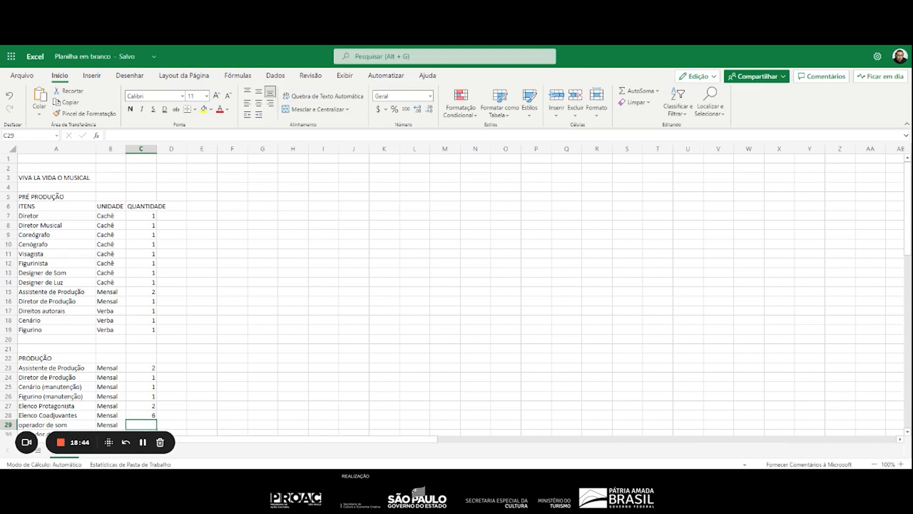
Enter the quantity 1 in C29:C30 for the sound and light operators, and 3 in C31 for camareira
{"action": "type", "text": "1"}
{"action": "key", "text": "Return"}
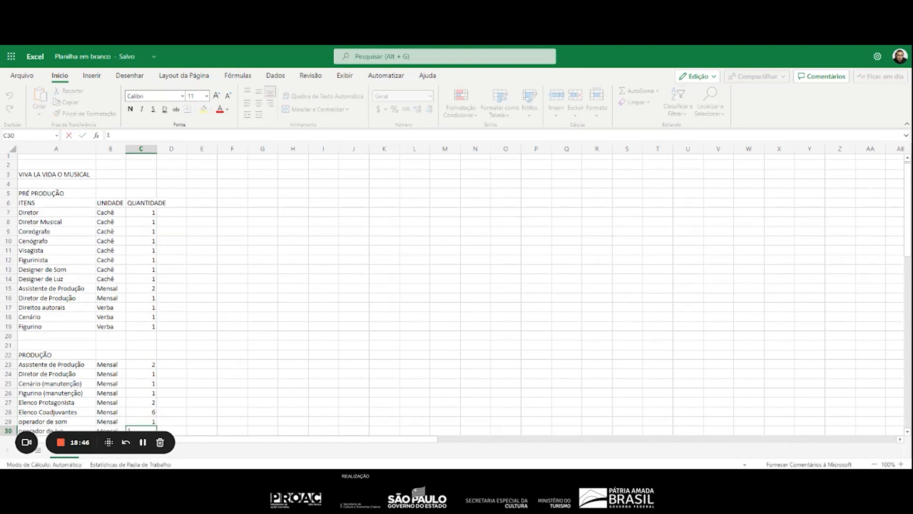
{"action": "key", "text": "Return"}
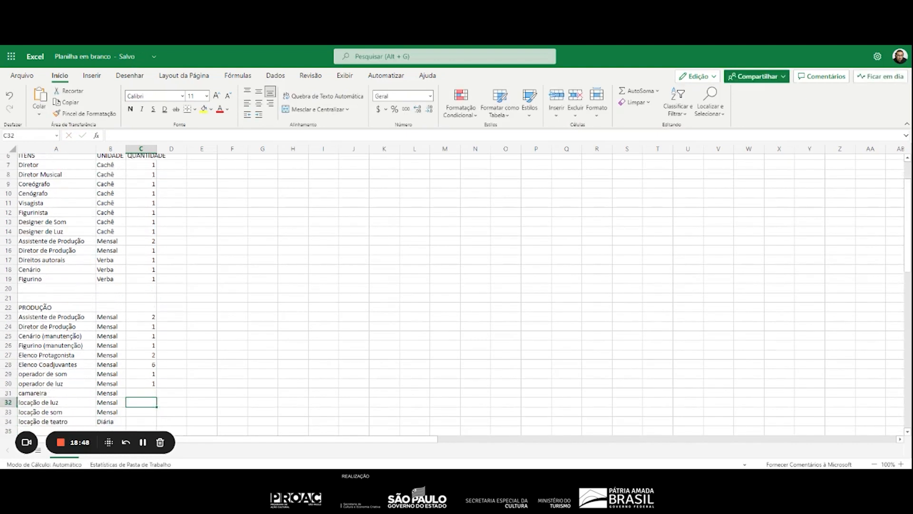
{"action": "type", "text": "3"}
{"action": "key", "text": "Return"}
Enter a quantity of 1 in C32:C34 for locação de luz, locação de som and locação de teatro
{"action": "type", "text": "1"}
{"action": "key", "text": "Return"}
{"action": "type", "text": "1"}
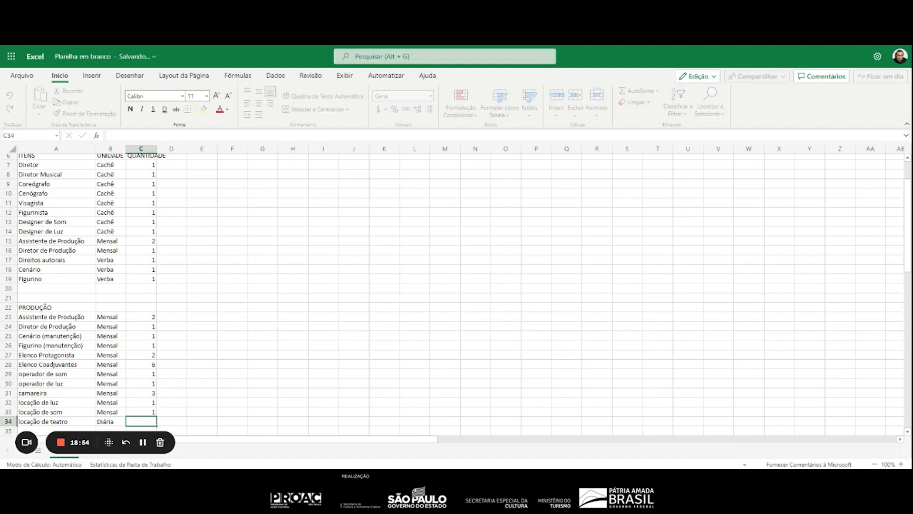
{"action": "key", "text": "Return"}
{"action": "type", "text": "1"}
{"action": "key", "text": "Return"}
{"action": "key", "text": "Return"}
Enter a quantity of 1 in C38:C39 for the "PÓS PRODUÇÃO" roles Assistente de Produção and Diretor de Produção
{"action": "key", "text": "Down"}
{"action": "key", "text": "Down"}
{"action": "key", "text": "Down"}
{"action": "key", "text": "Down"}
{"action": "key", "text": "Down"}
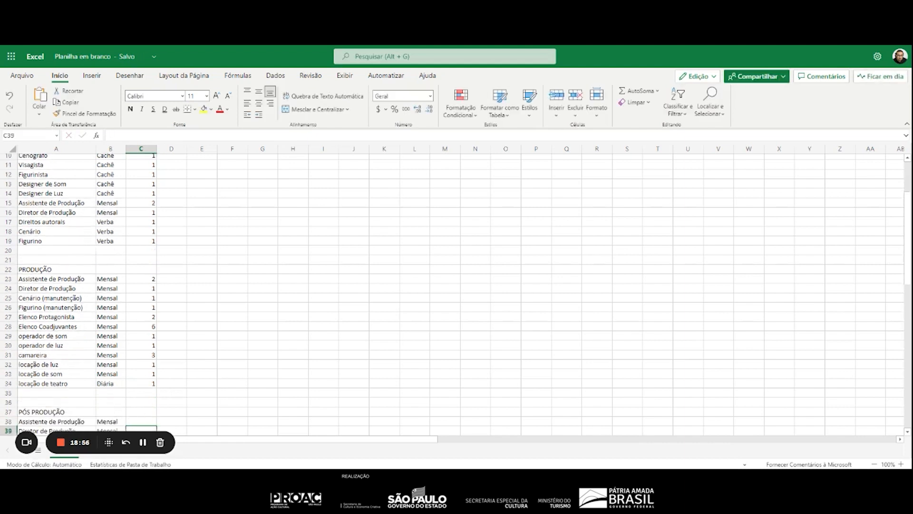
{"action": "key", "text": "Up"}
{"action": "key", "text": "Up"}
{"action": "key", "text": "Up"}
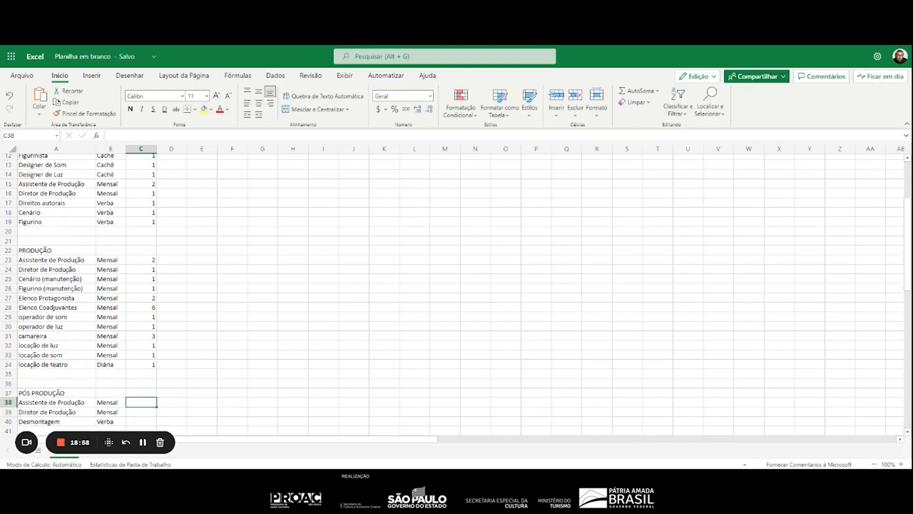
{"action": "type", "text": "1"}
{"action": "key", "text": "Return"}
{"action": "type", "text": "1"}
{"action": "key", "text": "Return"}
Enter a quantity of 1 in C40 for Desmontagem
{"action": "key", "text": "Up"}
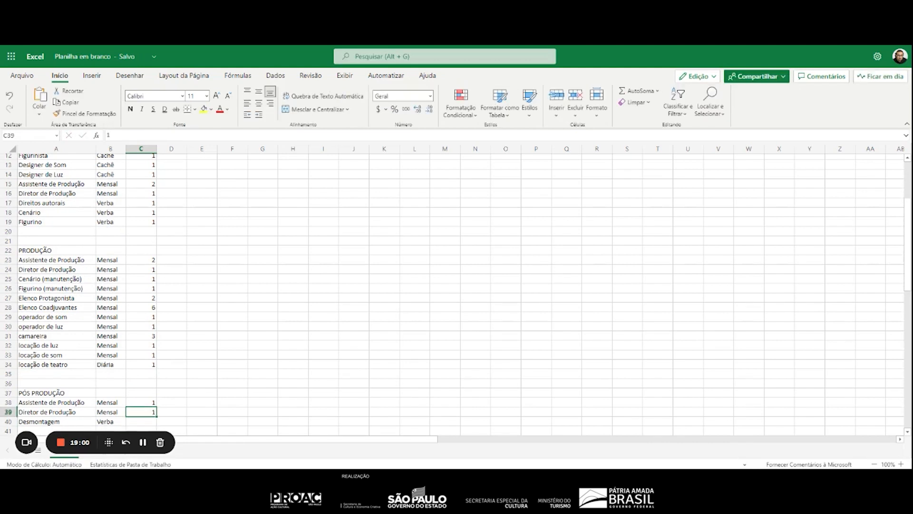
{"action": "key", "text": "Up"}
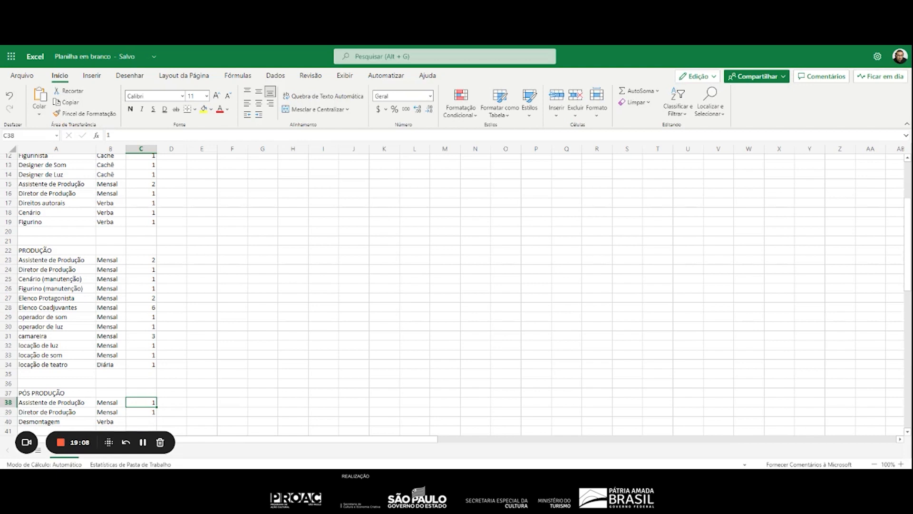
{"action": "key", "text": "Down"}
{"action": "key", "text": "Down"}
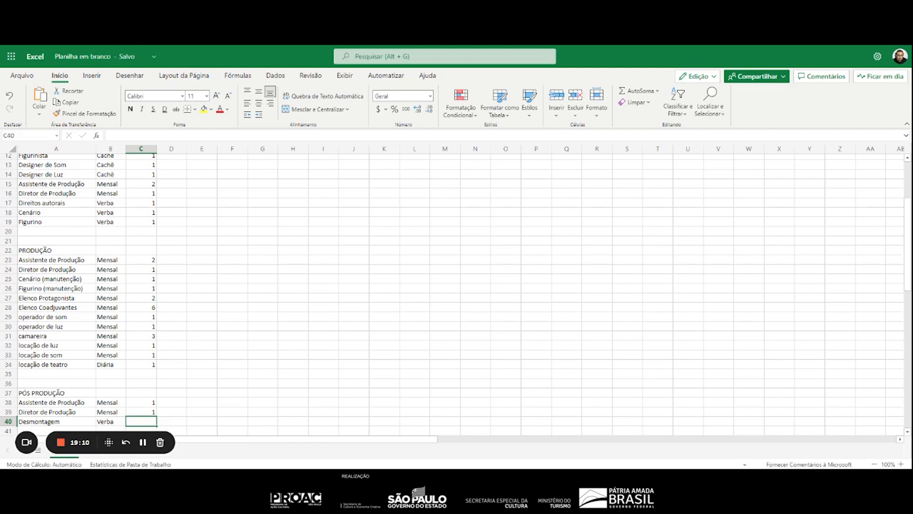
{"action": "key", "text": "Up"}
{"action": "key", "text": "Up"}
{"action": "key", "text": "Down"}
{"action": "key", "text": "Down"}
{"action": "type", "text": "1"}
{"action": "key", "text": "Down"}
{"action": "key", "text": "Down"}
{"action": "key", "text": "Down"}
{"action": "key", "text": "Down"}
{"action": "key", "text": "Down"}
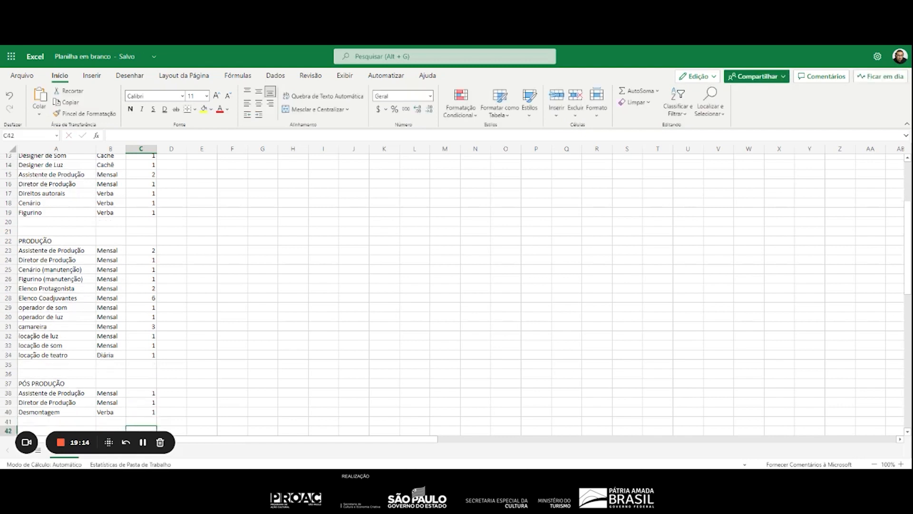
Enter a quantity of 1 in C44:C46 for the "ADMINISTRAÇÃO" items Impostos, Taxas and Alvaras
{"action": "key", "text": "Up"}
{"action": "type", "text": "1"}
{"action": "key", "text": "Down"}
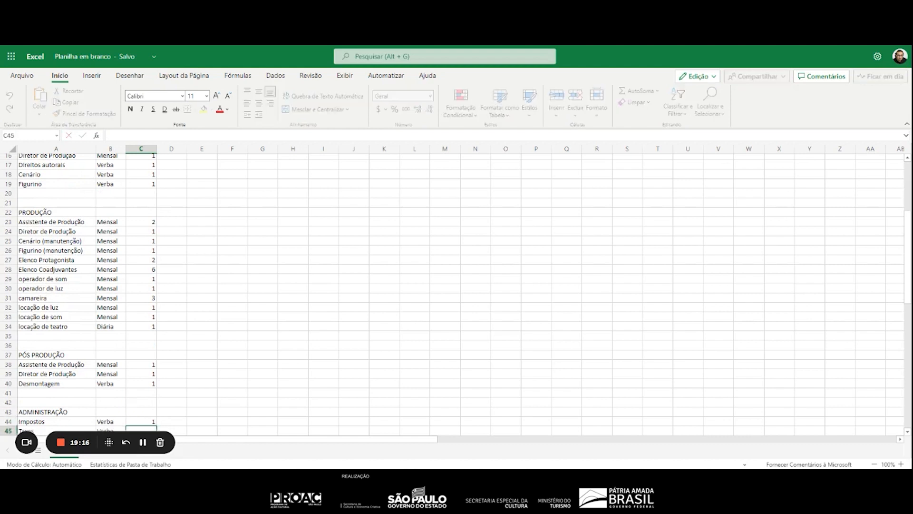
{"action": "type", "text": "1"}
{"action": "key", "text": "Down"}
{"action": "type", "text": "1"}
{"action": "key", "text": "Down"}
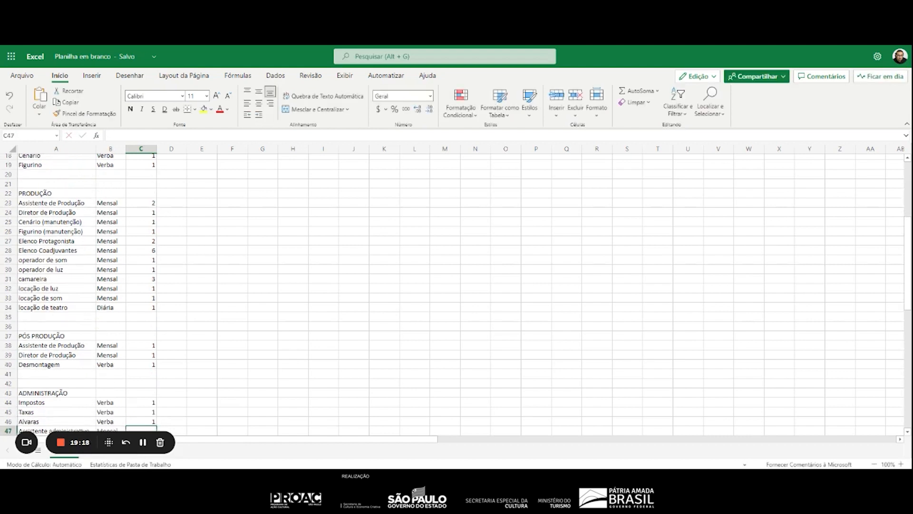
Enter a quantity of 1 in C47:C50 for Assistente administrativo, Prestação de contas, Contador and Coordenador do Projeto
{"action": "scroll", "coordinate": [316, 259], "scroll_direction": "down", "scroll_amount": 8}
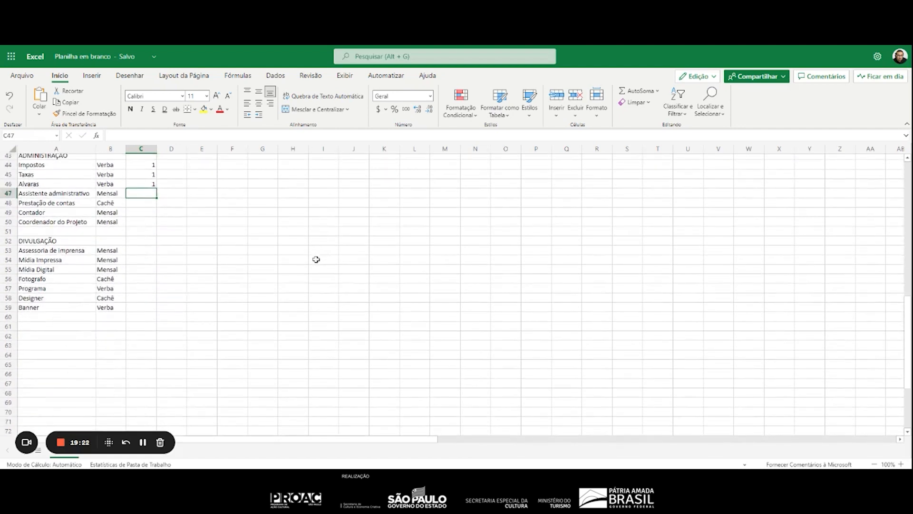
{"action": "type", "text": "1"}
{"action": "key", "text": "Down"}
{"action": "type", "text": "1"}
{"action": "key", "text": "Down"}
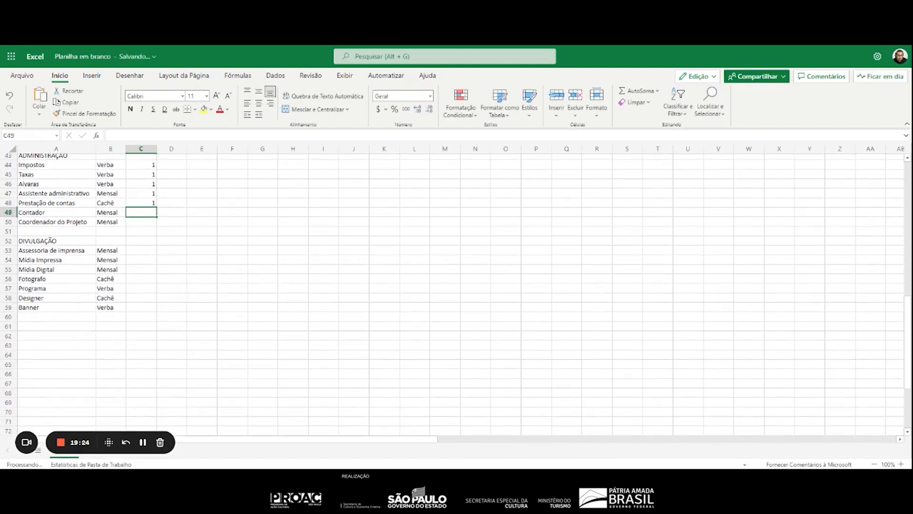
{"action": "type", "text": "1"}
{"action": "key", "text": "Down"}
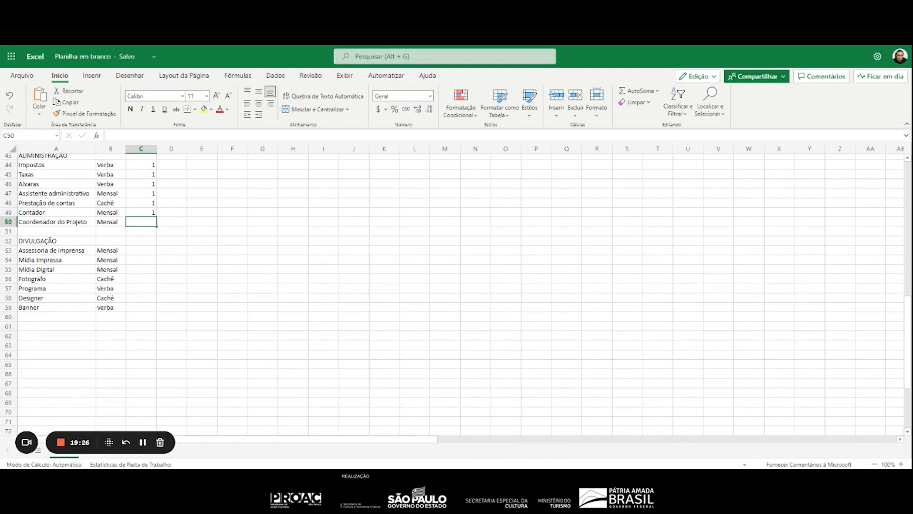
{"action": "type", "text": "1"}
{"action": "key", "text": "Down"}
{"action": "key", "text": "Down"}
{"action": "key", "text": "Down"}
Enter a quantity of 1 in C53:C55 for the "DIVULGAÇÃO" items Assessoria de imprensa, Mídia Impressa and Mídia Digital
{"action": "type", "text": "1"}
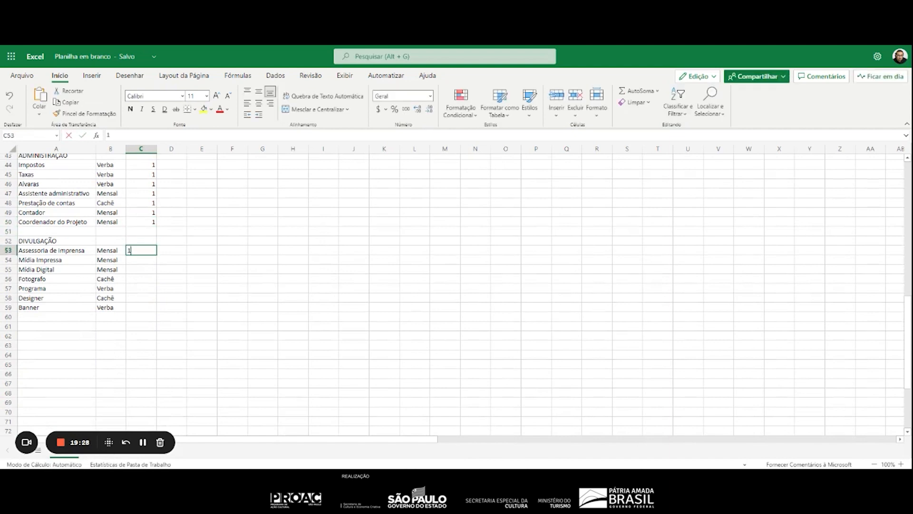
{"action": "key", "text": "Down"}
{"action": "type", "text": "1"}
{"action": "key", "text": "Down"}
Enter a quantity of 1 in C56:C59 for Fotografo, Programa, Designer and Banner
{"action": "type", "text": "1"}
{"action": "key", "text": "Down"}
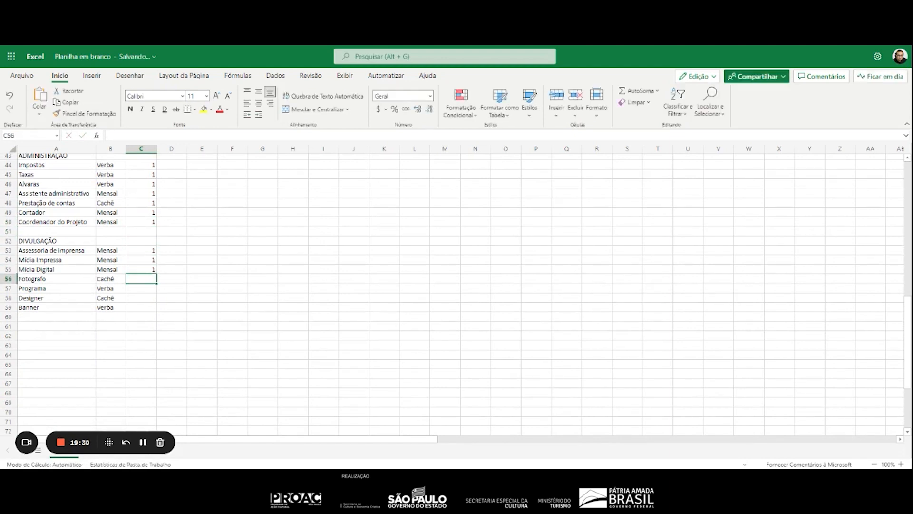
{"action": "type", "text": "1"}
{"action": "key", "text": "Down"}
{"action": "type", "text": "1"}
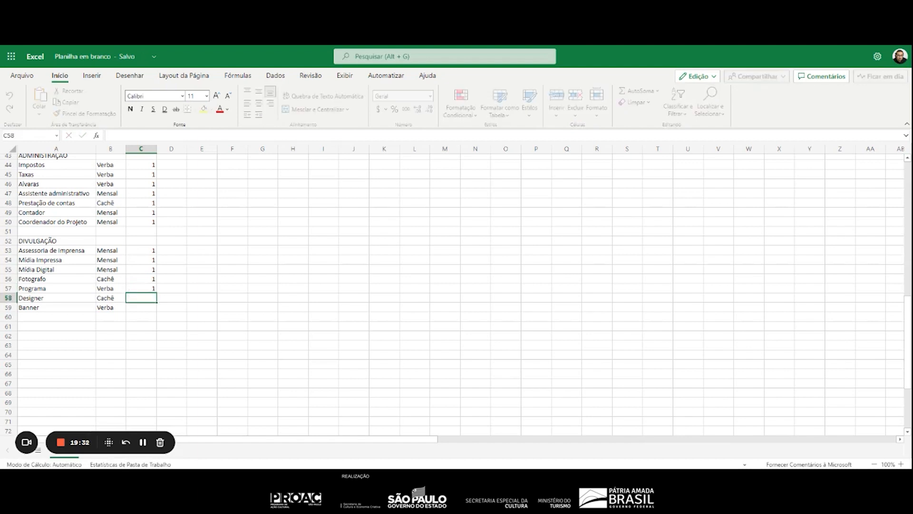
{"action": "key", "text": "Down"}
{"action": "type", "text": "1"}
{"action": "key", "text": "Down"}
{"action": "type", "text": "1"}
{"action": "key", "text": "Down"}
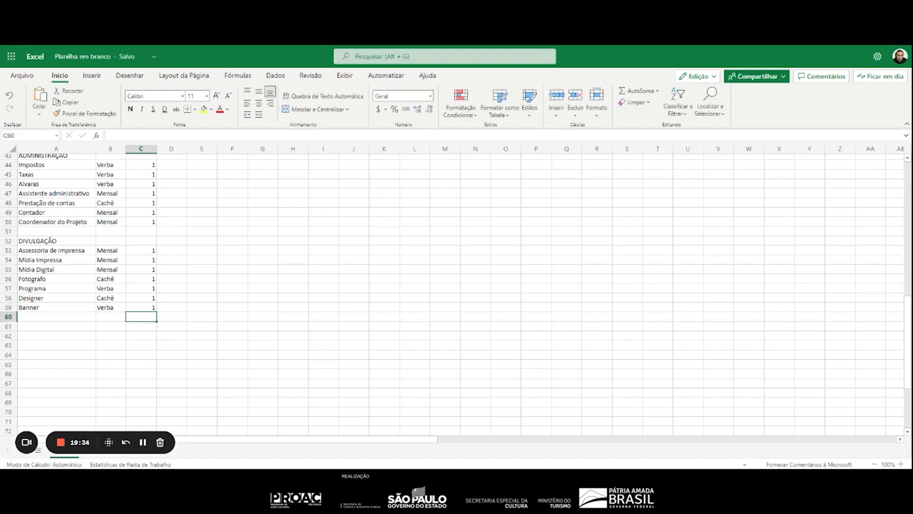
Autofit column C to its contents and shorten the QUANTIDADE header in C6 to "QTD"
{"action": "scroll", "coordinate": [228, 277], "scroll_direction": "up", "scroll_amount": 10}
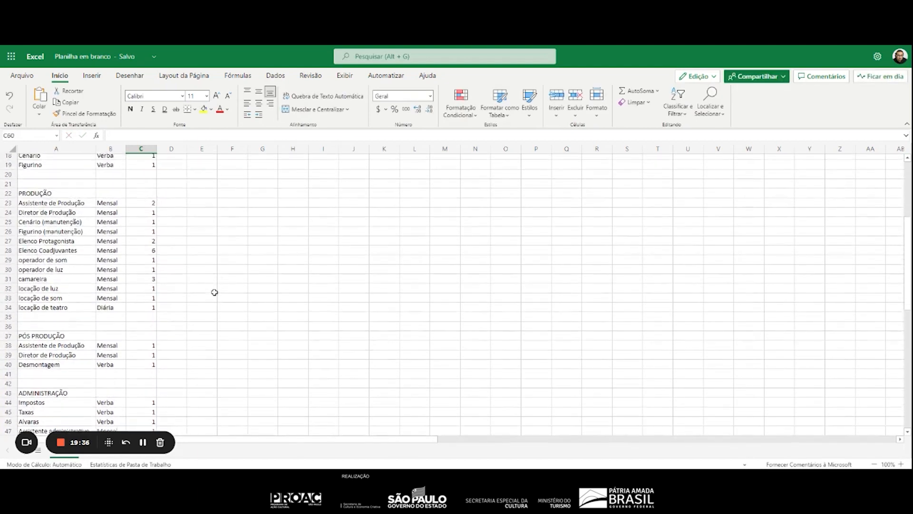
{"action": "scroll", "coordinate": [215, 292], "scroll_direction": "up", "scroll_amount": 3}
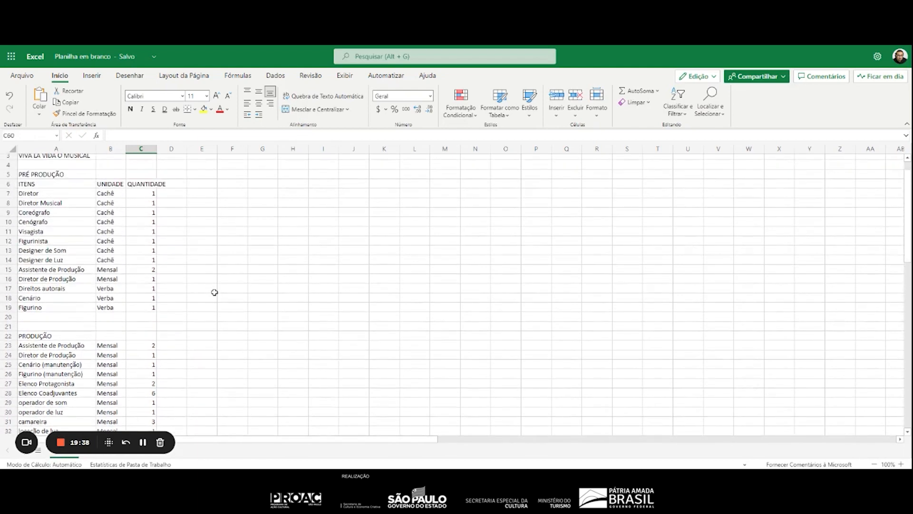
{"action": "scroll", "coordinate": [213, 291], "scroll_direction": "up", "scroll_amount": 1}
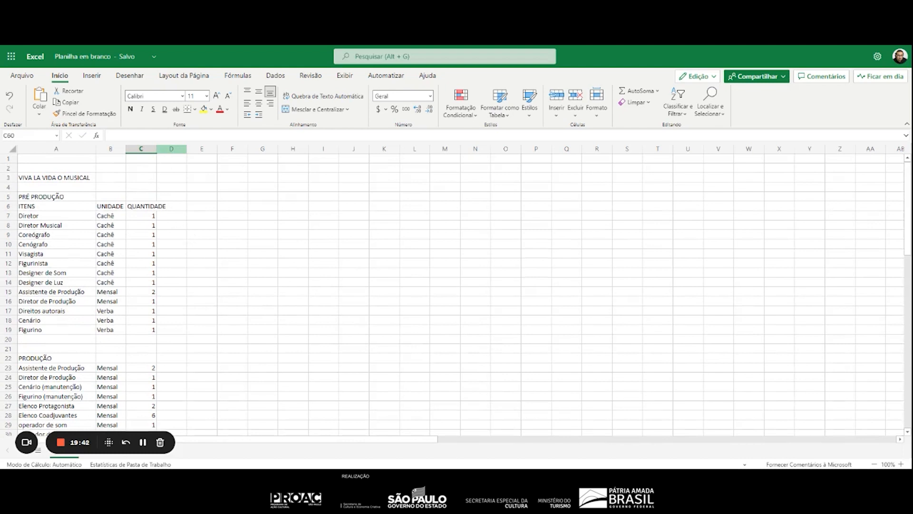
{"action": "left_click", "coordinate": [145, 208]}
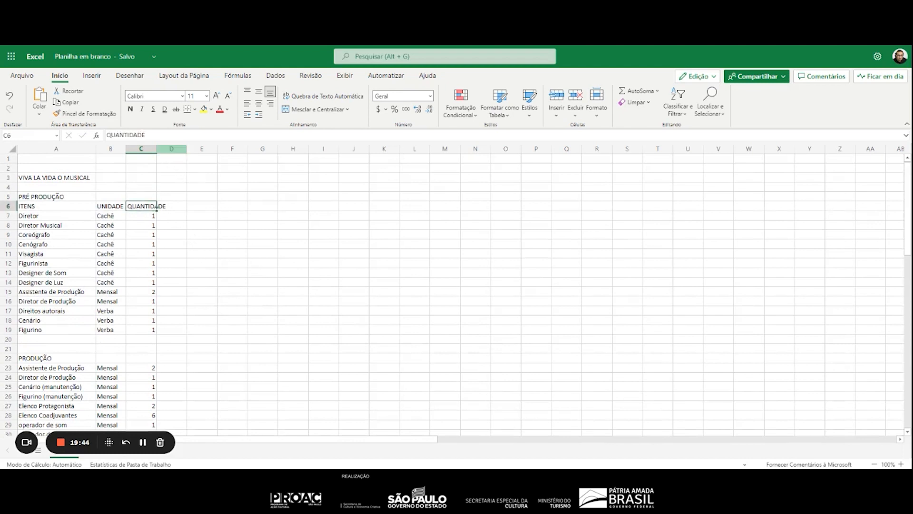
{"action": "double_click", "coordinate": [157, 149]}
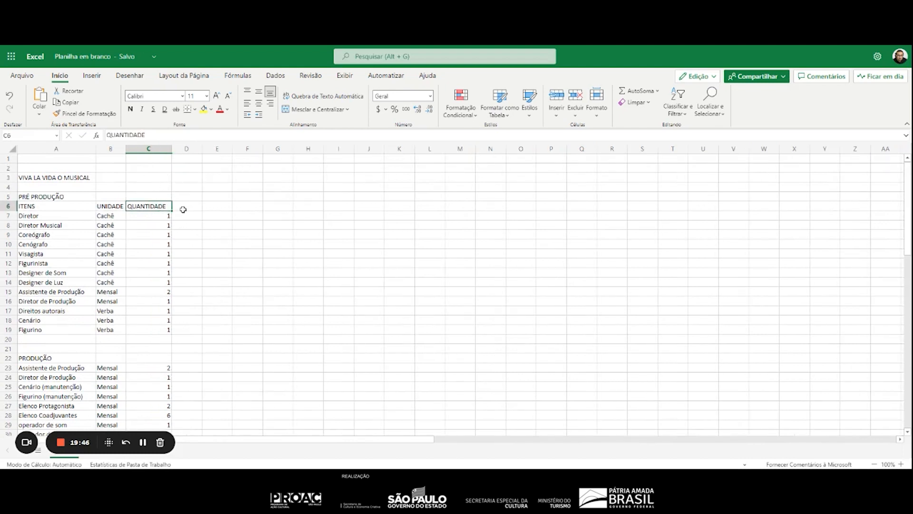
{"action": "type", "text": "Q"}
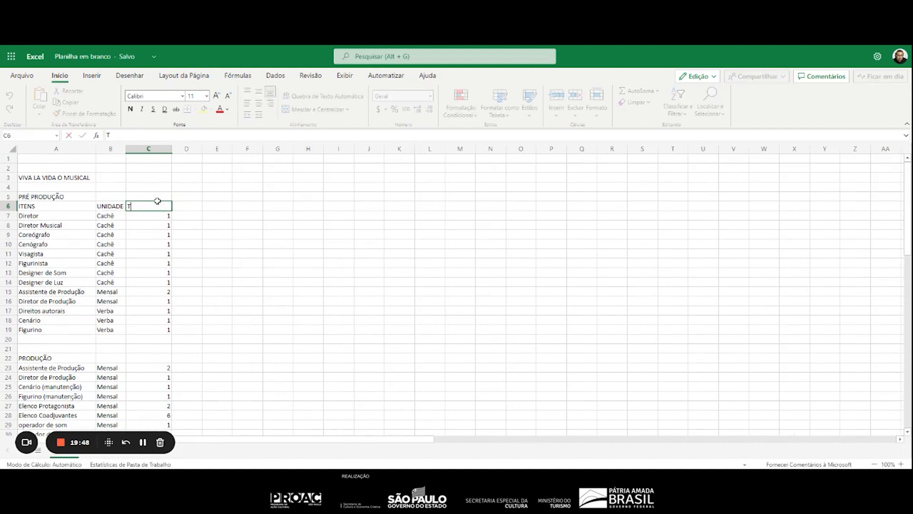
{"action": "type", "text": "TD"}
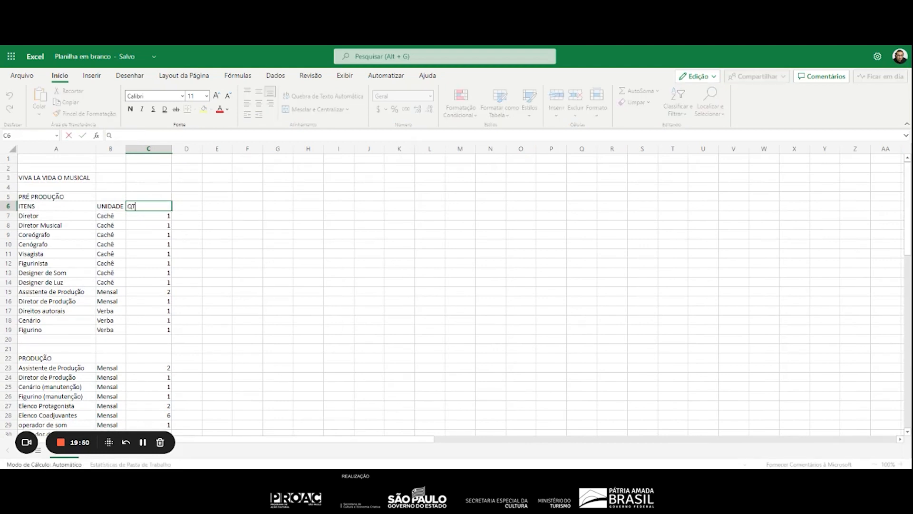
{"action": "key", "text": "Return"}
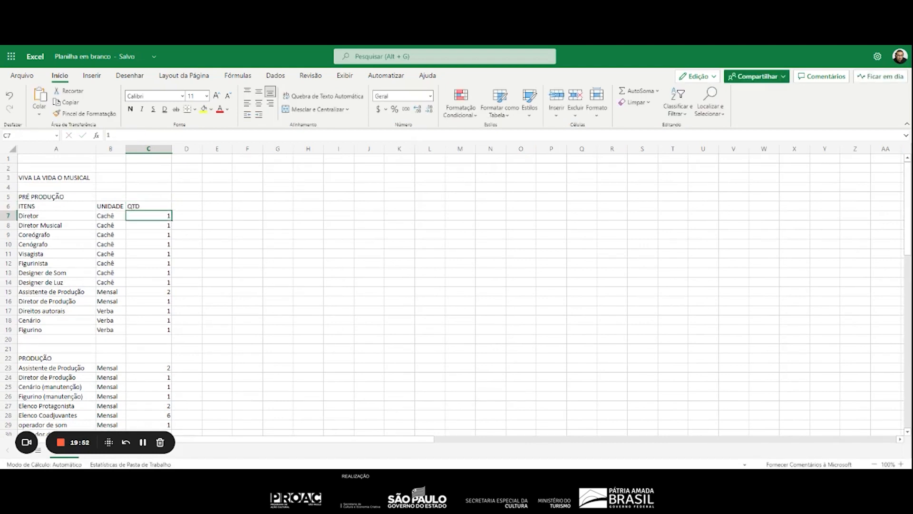
Shorten the UNIDADE header in B6 to "UNID" and autofit column C to the narrower QTD contents
{"action": "key", "text": "Up"}
{"action": "key", "text": "Left"}
{"action": "type", "text": "U"}
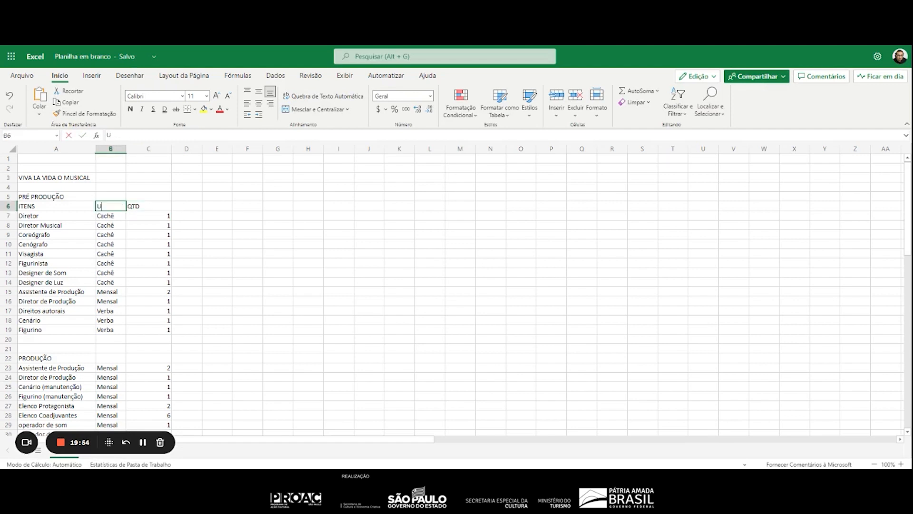
{"action": "type", "text": "NID"}
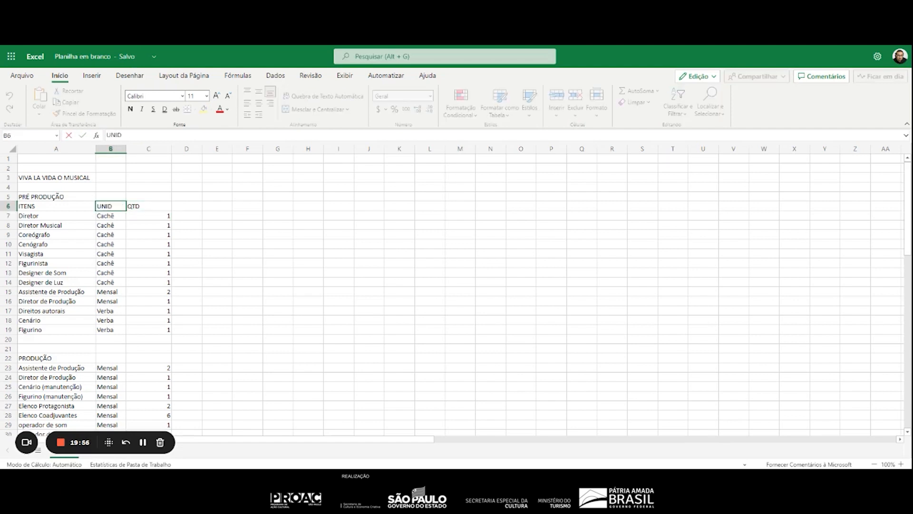
{"action": "left_click", "coordinate": [174, 206]}
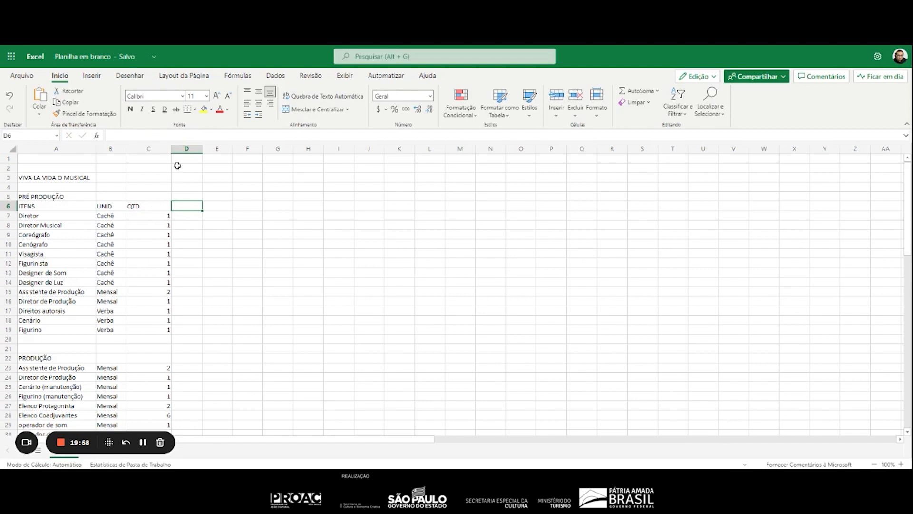
{"action": "double_click", "coordinate": [171, 148]}
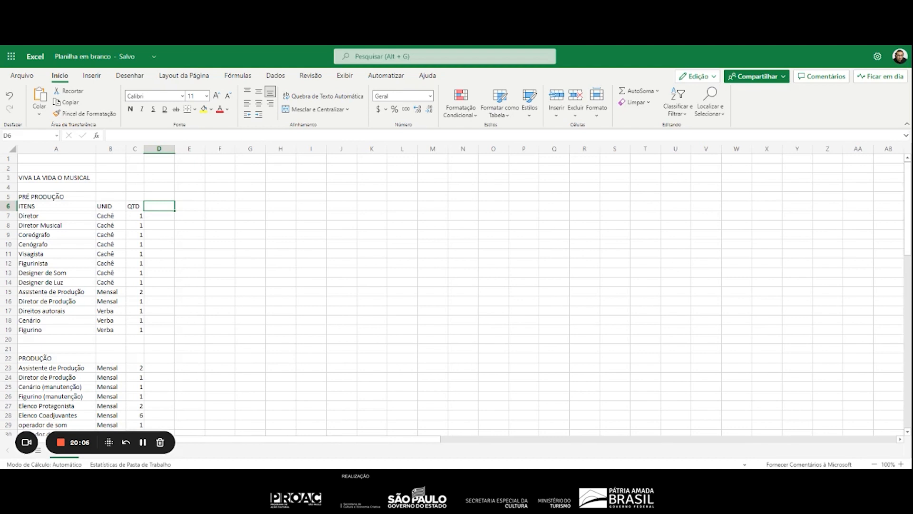
Enter the column header "OCORRÊNCIA" in D6, beside QTD
{"action": "type", "text": "OCORR"}
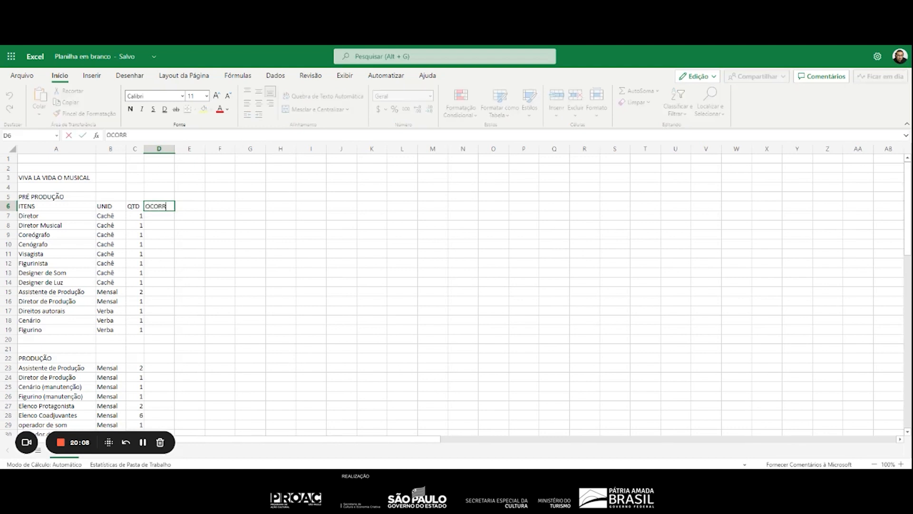
{"action": "type", "text": "ÊNCIA"}
{"action": "key", "text": "Return"}
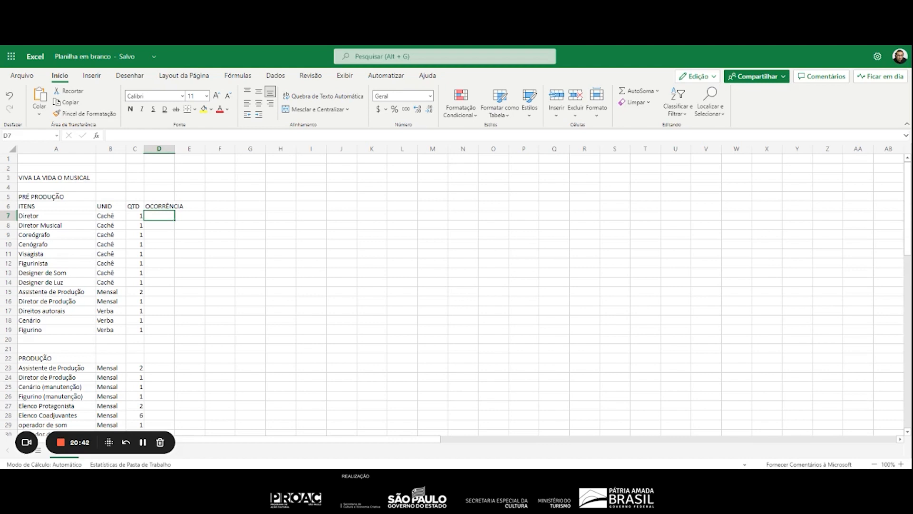
Enter an occurrence of 1 in D7:D14 for the pre-production roles from Diretor to Designer de Luz
{"action": "scroll", "coordinate": [193, 255], "scroll_direction": "down", "scroll_amount": 2}
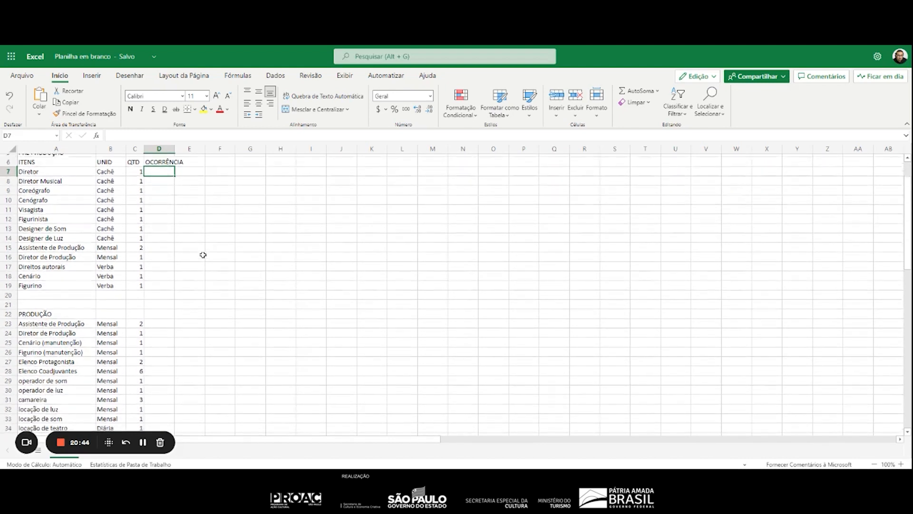
{"action": "scroll", "coordinate": [204, 255], "scroll_direction": "up", "scroll_amount": 2}
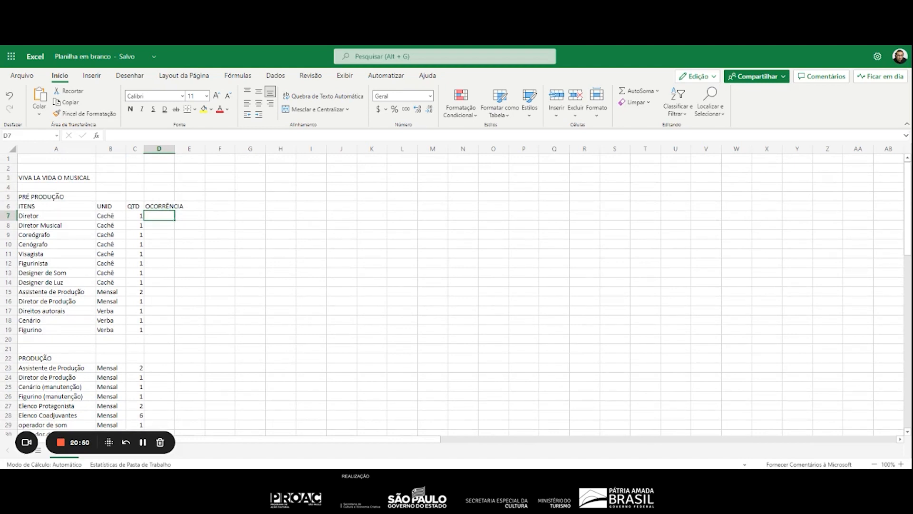
{"action": "type", "text": "2"}
{"action": "key", "text": "BackSpace"}
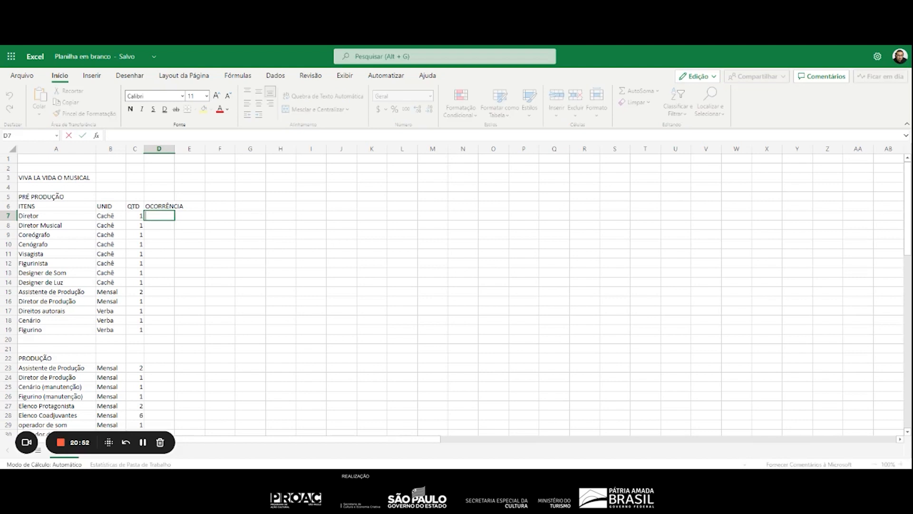
{"action": "type", "text": "1"}
{"action": "key", "text": "Return"}
{"action": "type", "text": "1"}
{"action": "key", "text": "Return"}
{"action": "type", "text": "1"}
{"action": "key", "text": "Return"}
{"action": "key", "text": "Return"}
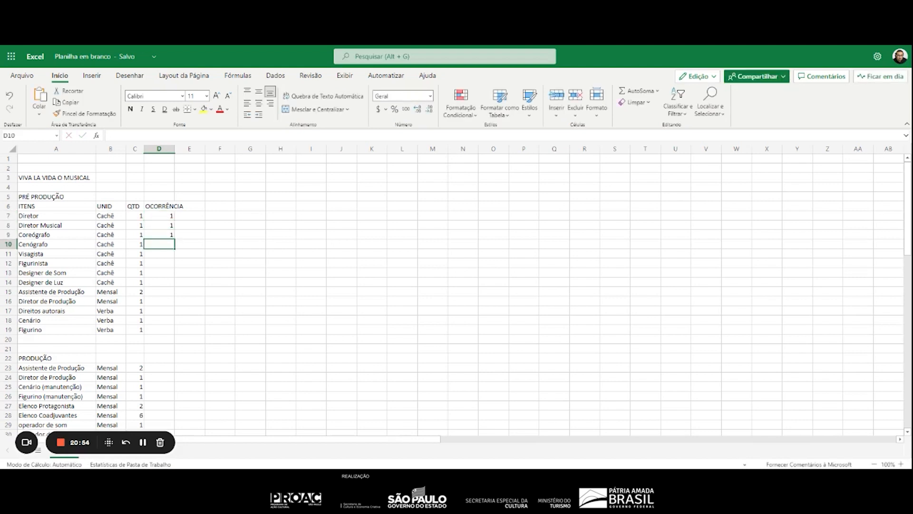
{"action": "key", "text": "Up"}
{"action": "type", "text": "1"}
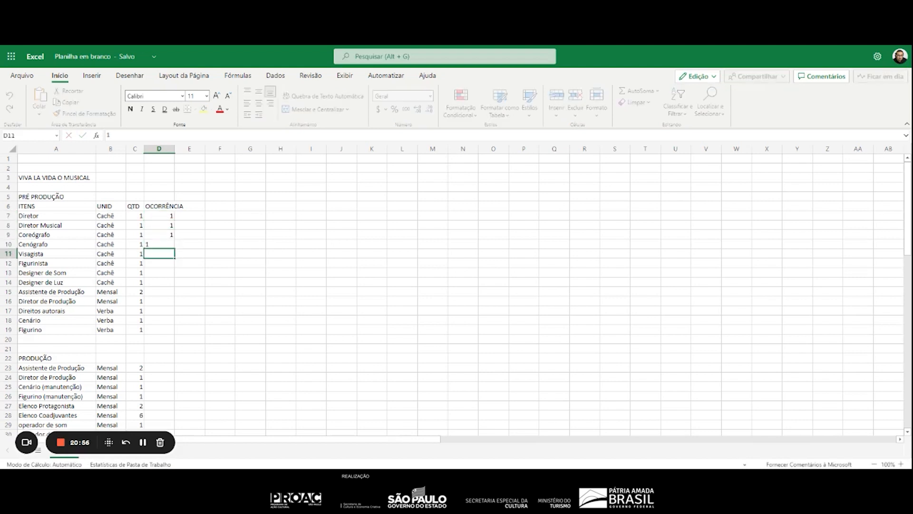
{"action": "key", "text": "Return"}
{"action": "type", "text": "1"}
{"action": "key", "text": "Return"}
{"action": "type", "text": "1"}
{"action": "key", "text": "Return"}
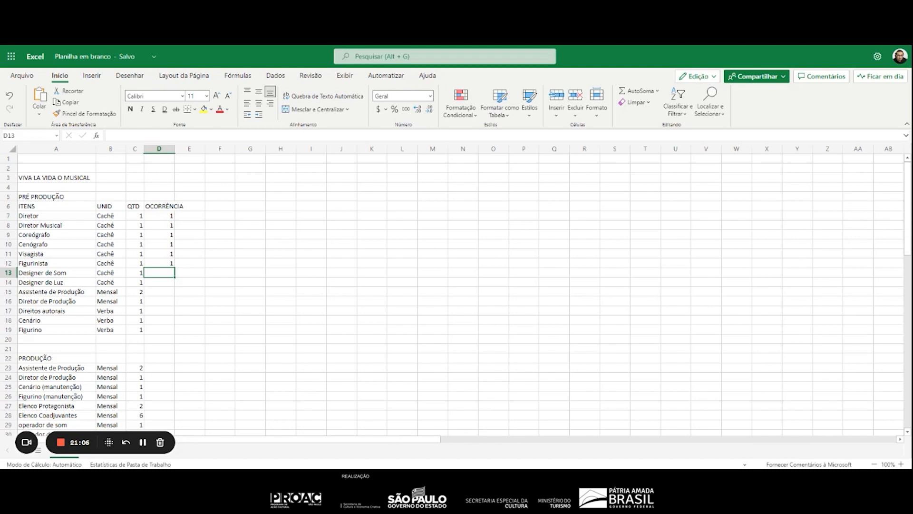
{"action": "type", "text": "1"}
{"action": "key", "text": "Return"}
{"action": "type", "text": "1"}
{"action": "key", "text": "Return"}
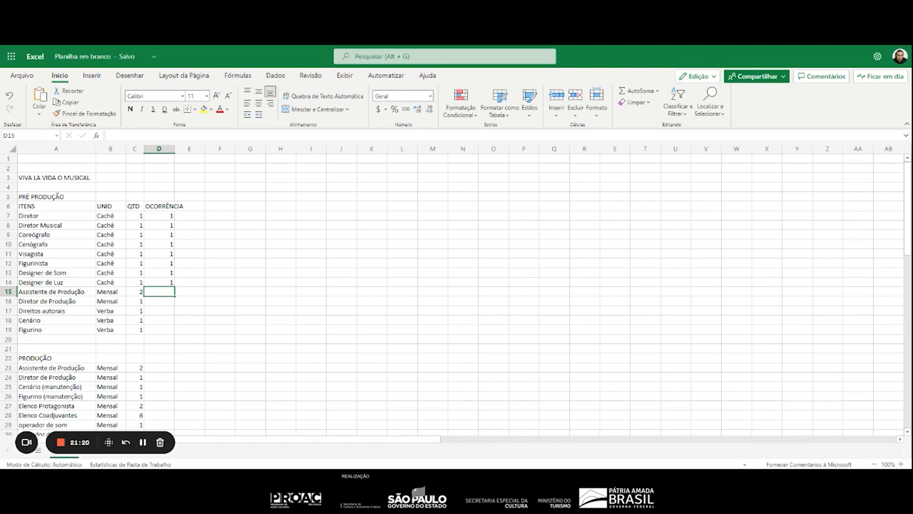
Enter an occurrence of 2 in D15:D16 for Assistente de Produção and Diretor de Produção
{"action": "type", "text": "2"}
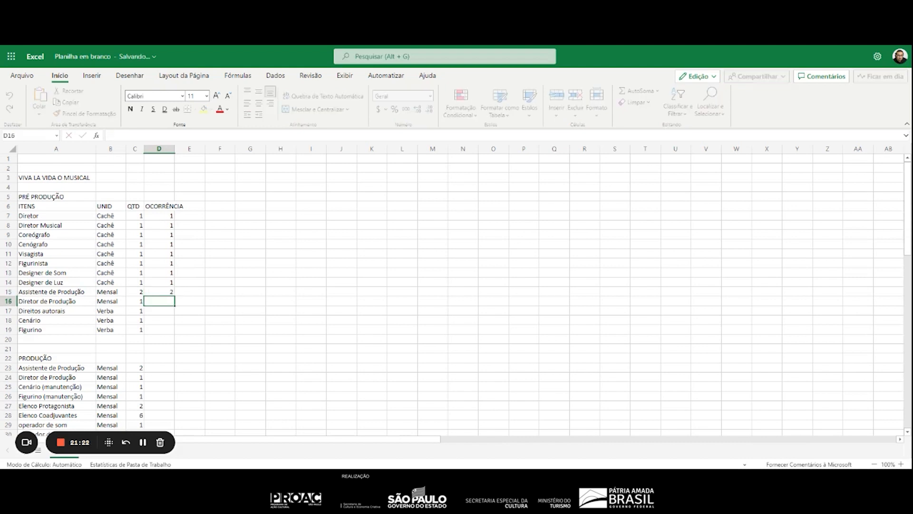
{"action": "key", "text": "Return"}
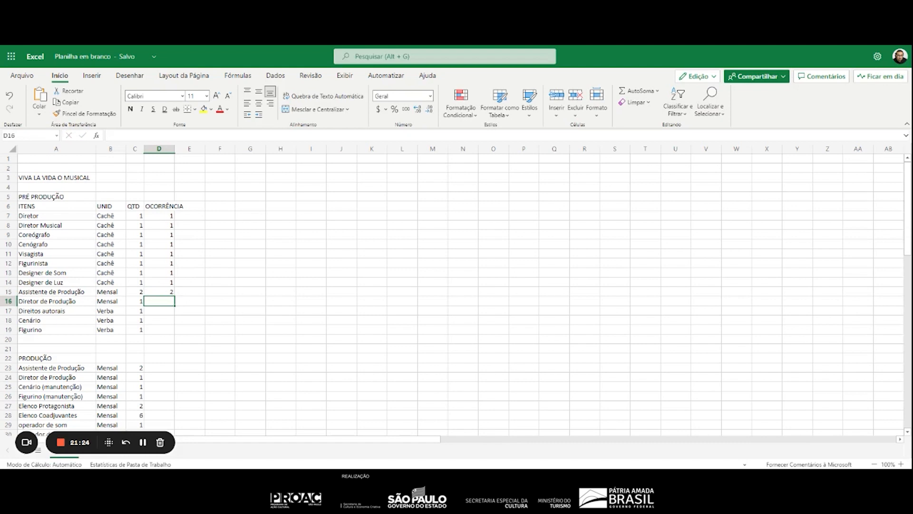
{"action": "type", "text": "2"}
{"action": "key", "text": "Return"}
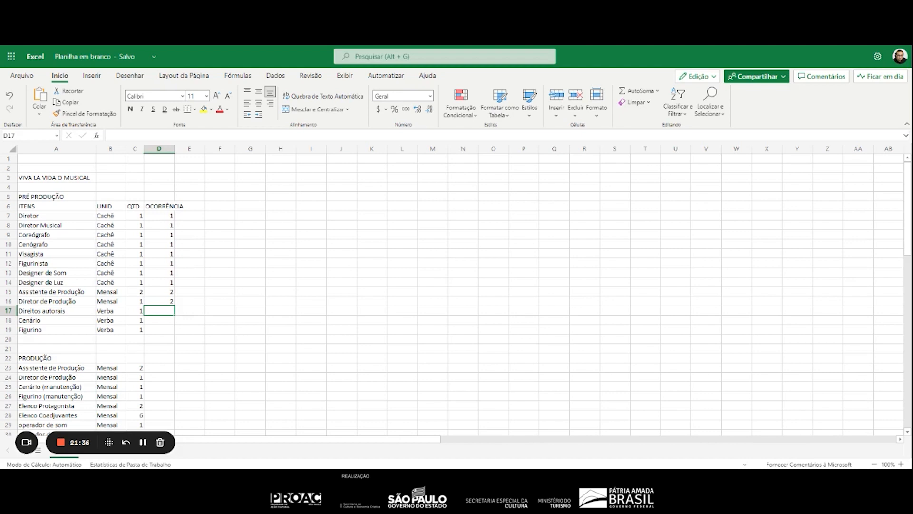
Enter an occurrence of 1 in D17:D19 for Direitos autorais, Cenário and Figurino
{"action": "type", "text": "1"}
{"action": "key", "text": "Return"}
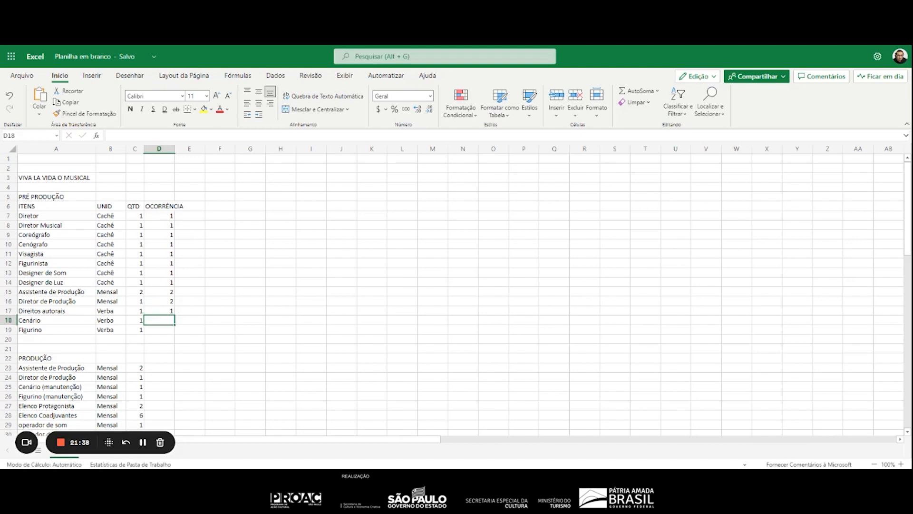
{"action": "type", "text": "1"}
{"action": "key", "text": "Return"}
{"action": "type", "text": "1"}
{"action": "key", "text": "Return"}
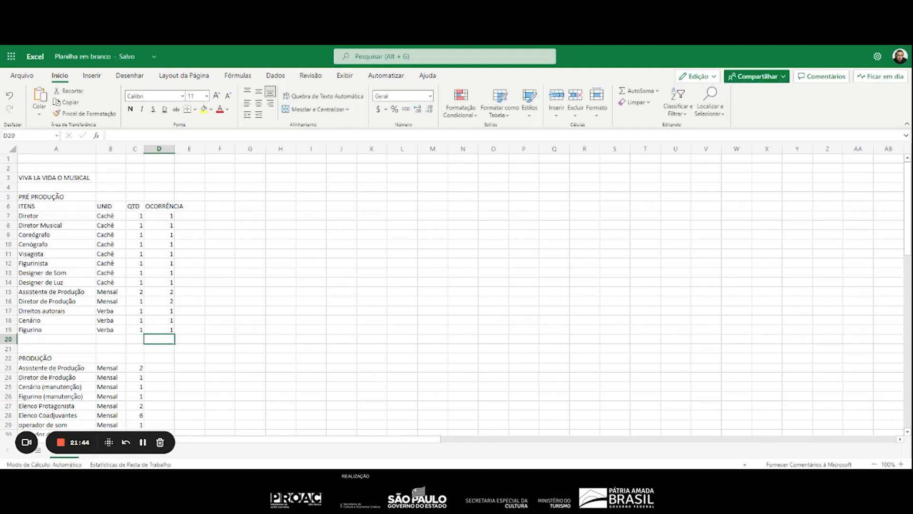
Add the duration "(02 meses)" to the PRÉ PRODUÇÃO heading in A5
{"action": "left_click", "coordinate": [87, 197]}
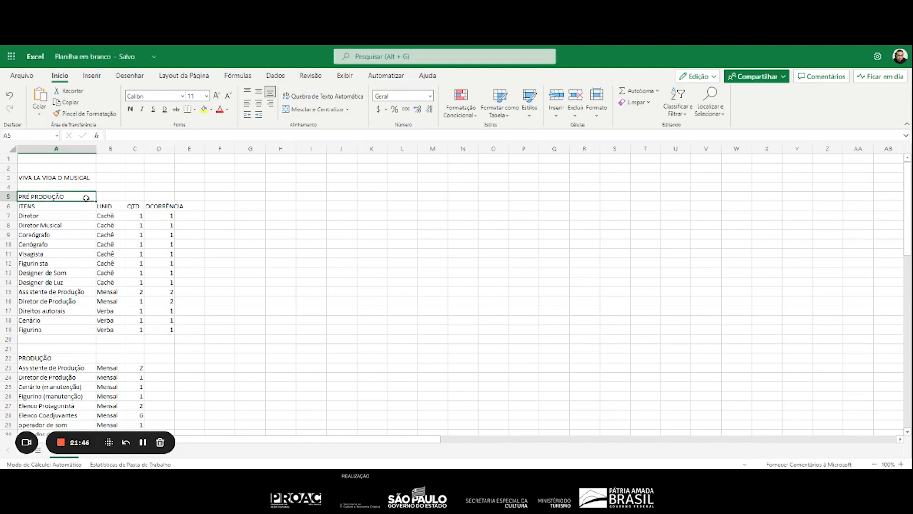
{"action": "left_click", "coordinate": [153, 135]}
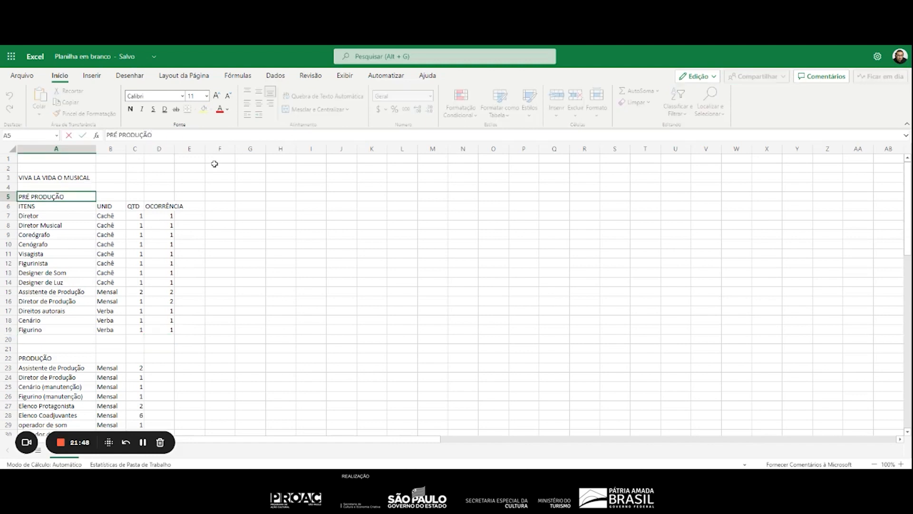
{"action": "type", "text": "(02 meses)"}
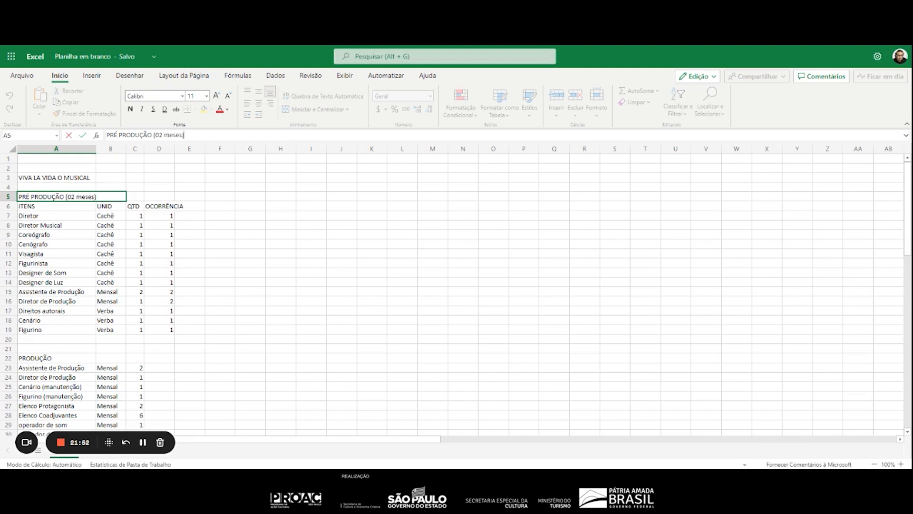
{"action": "key", "text": "Return"}
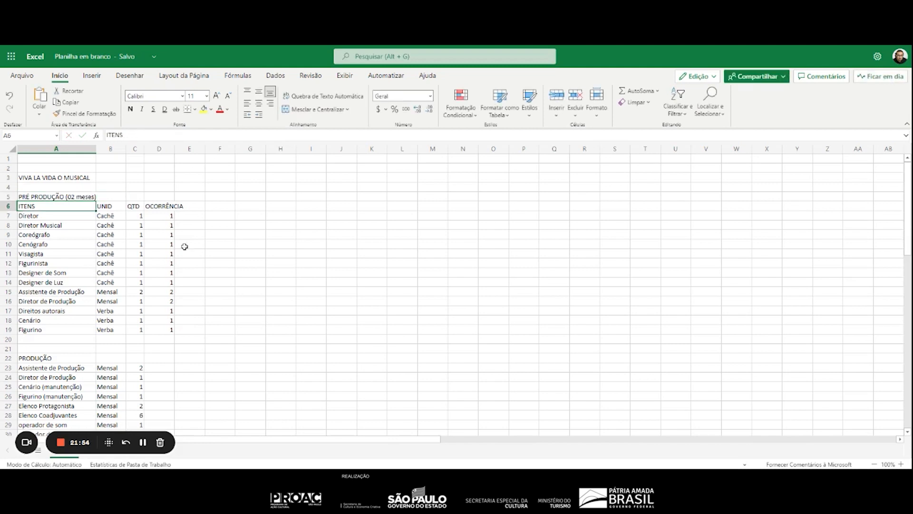
{"action": "left_click", "coordinate": [47, 358]}
{"action": "left_click", "coordinate": [141, 135]}
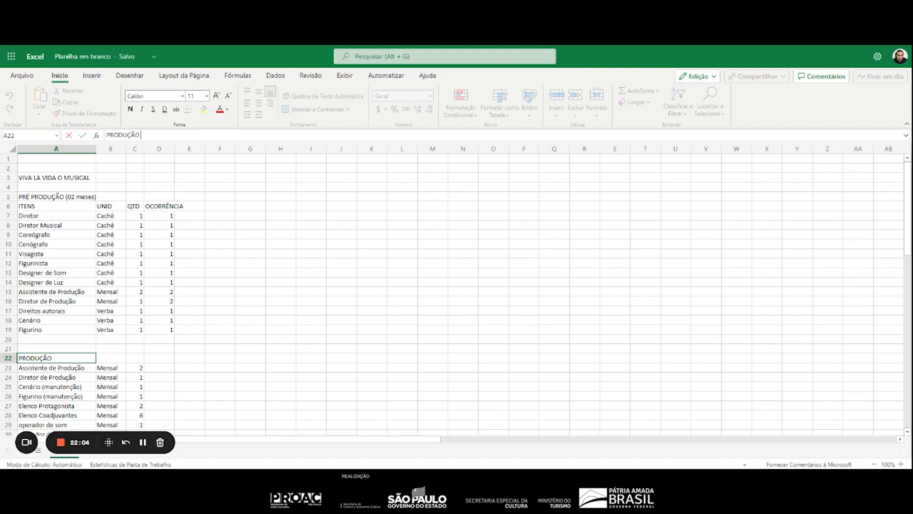
{"action": "left_click", "coordinate": [78, 199]}
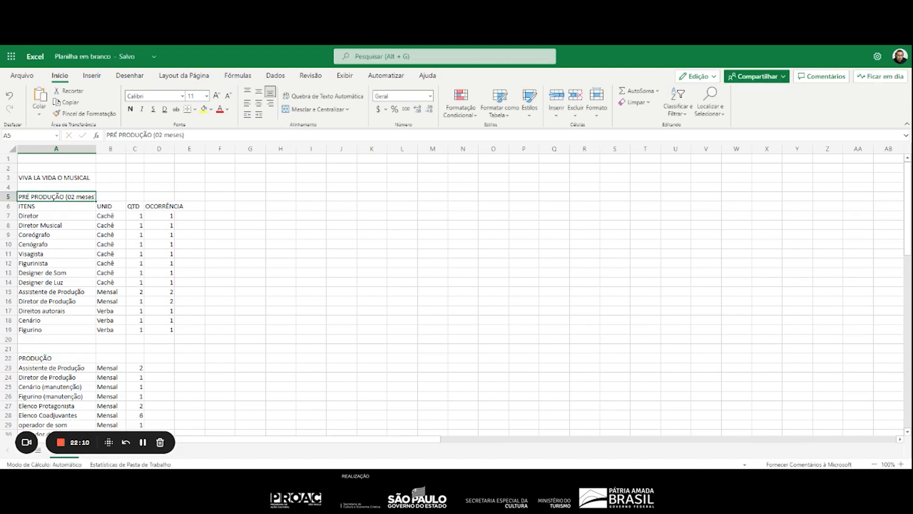
{"action": "left_click", "coordinate": [162, 135]}
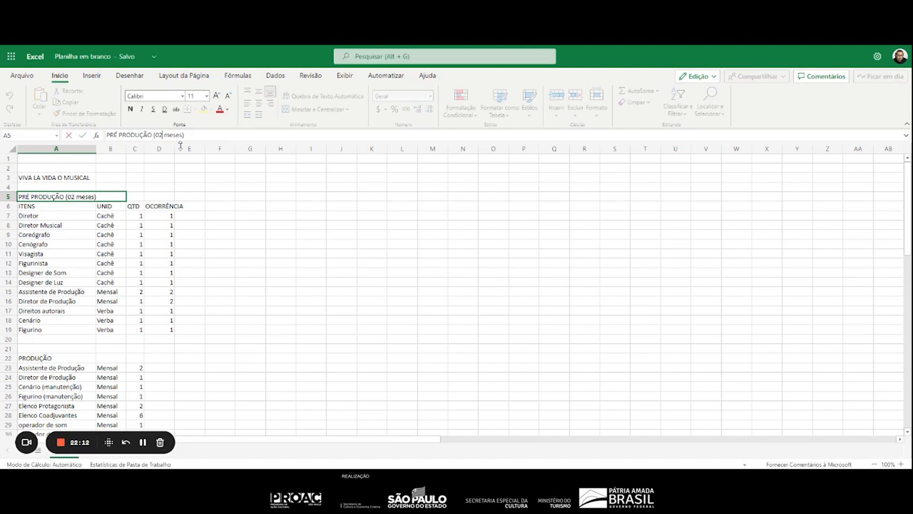
{"action": "key", "text": "BackSpace"}
{"action": "type", "text": "8"}
{"action": "key", "text": "BackSpace"}
{"action": "type", "text": "2"}
{"action": "key", "text": "Return"}
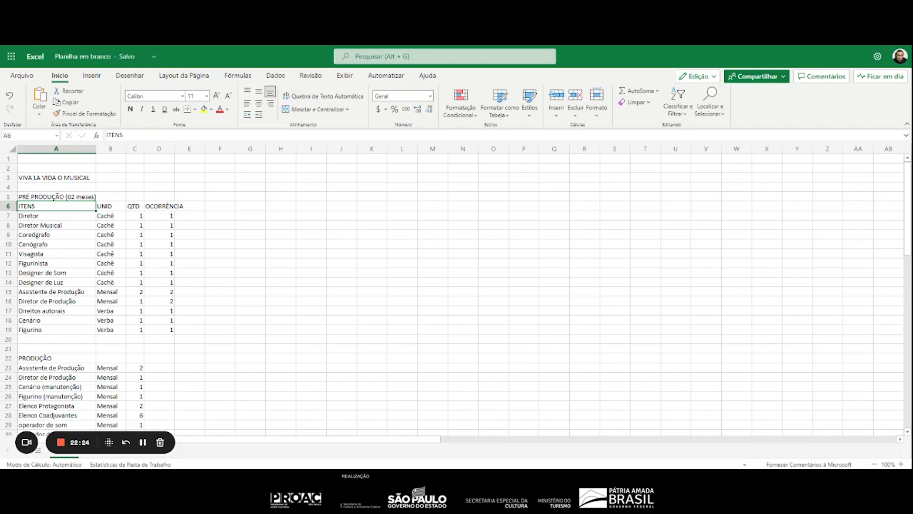
Add the duration "(03 meses)" to the PRODUÇÃO heading in A22
{"action": "left_click", "coordinate": [70, 356]}
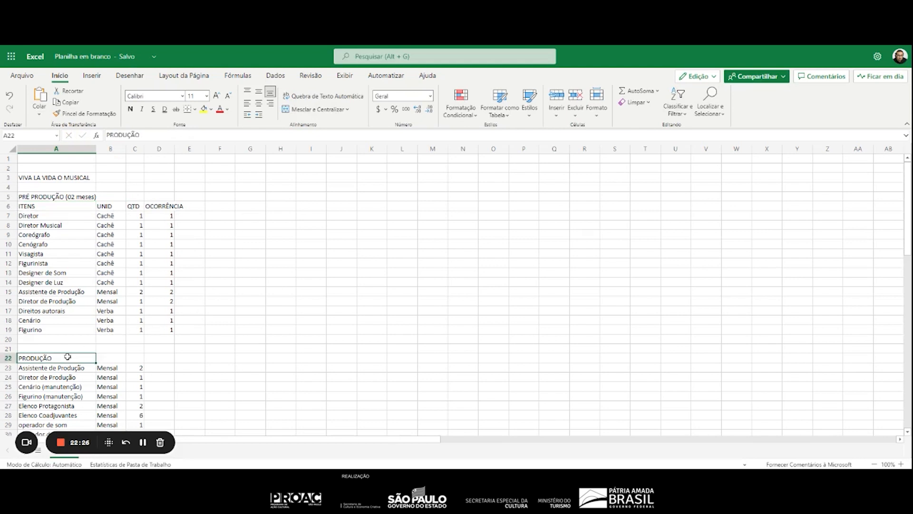
{"action": "left_click", "coordinate": [153, 136]}
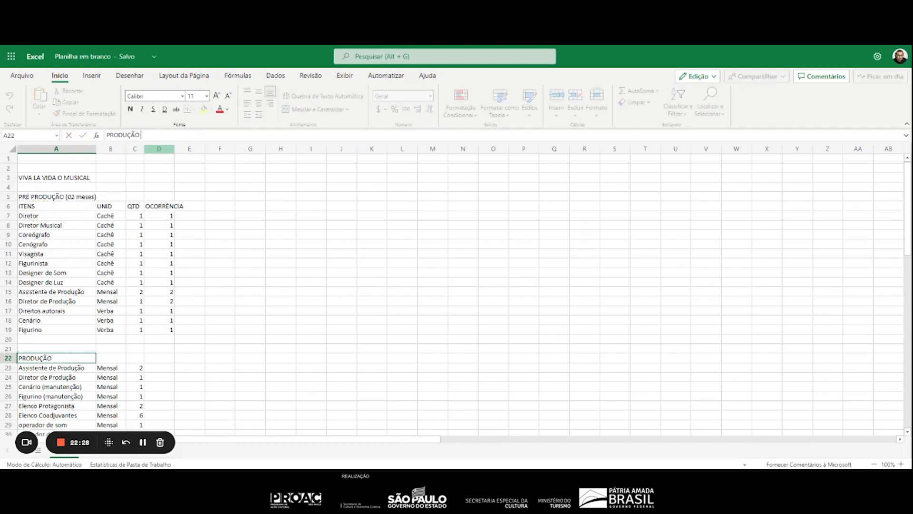
{"action": "type", "text": "("}
{"action": "type", "text": "3"}
{"action": "key", "text": "BackSpace"}
{"action": "type", "text": "03 meses)"}
{"action": "key", "text": "Return"}
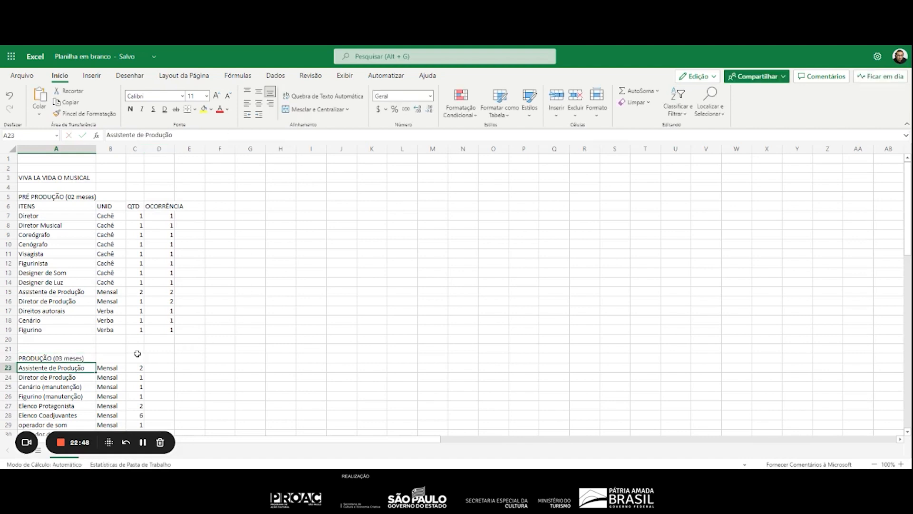
Change the duration in parentheses in the PRODUÇÃO heading in A22 to "12 semanas"
{"action": "left_click", "coordinate": [90, 360]}
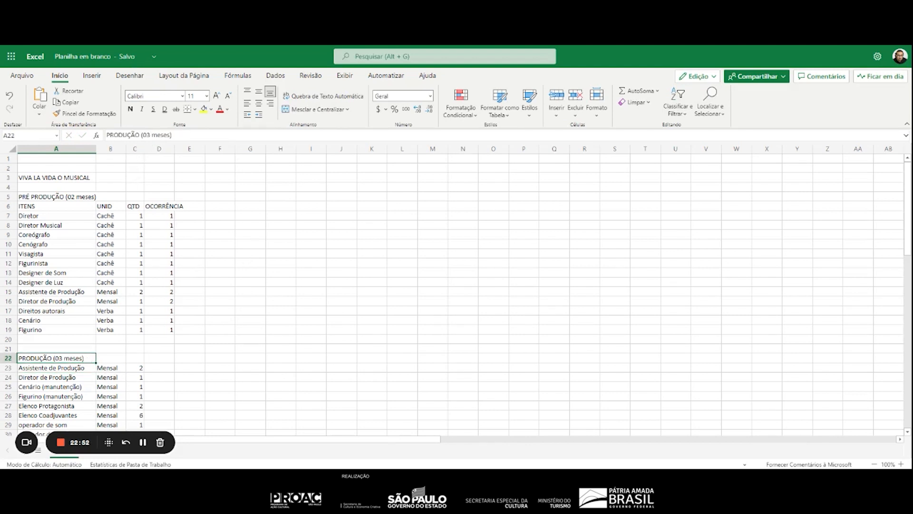
{"action": "left_click_drag", "start_coordinate": [171, 135], "coordinate": [141, 135]}
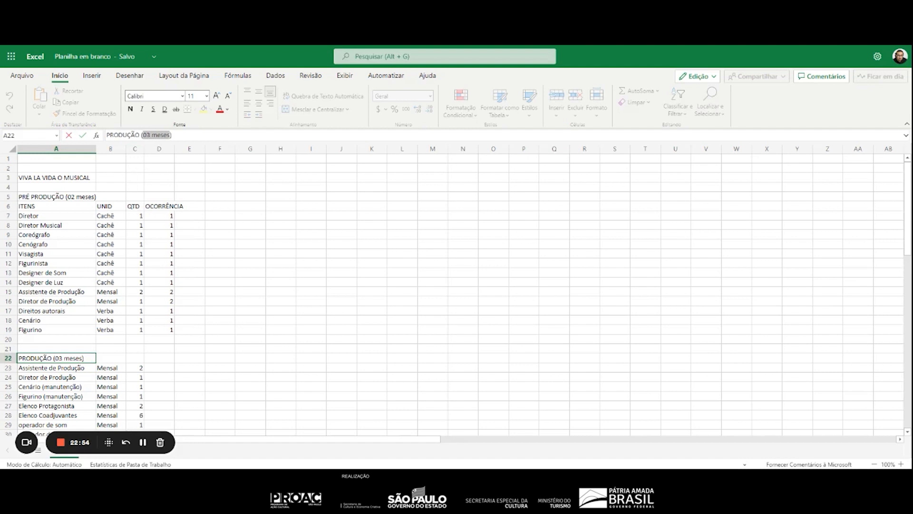
{"action": "type", "text": "12"}
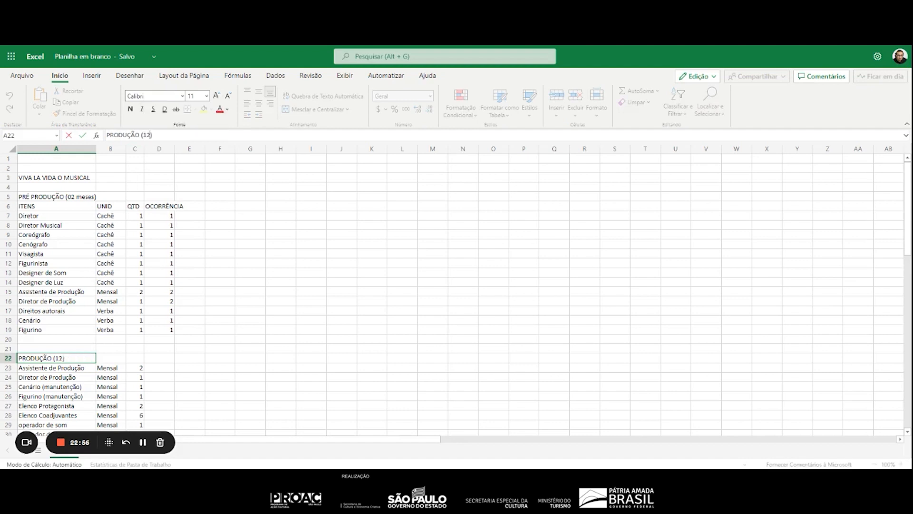
{"action": "type", "text": " semanas"}
{"action": "key", "text": "Return"}
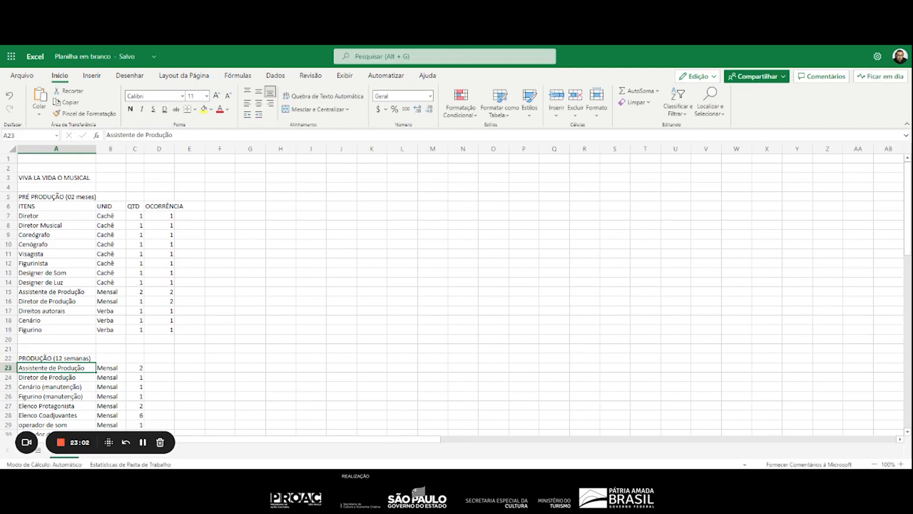
Change the payment unit in B27:B29 to "Semana" for Elenco Protagonista, Elenco Coadjuvantes and operador de som
{"action": "key", "text": "Right"}
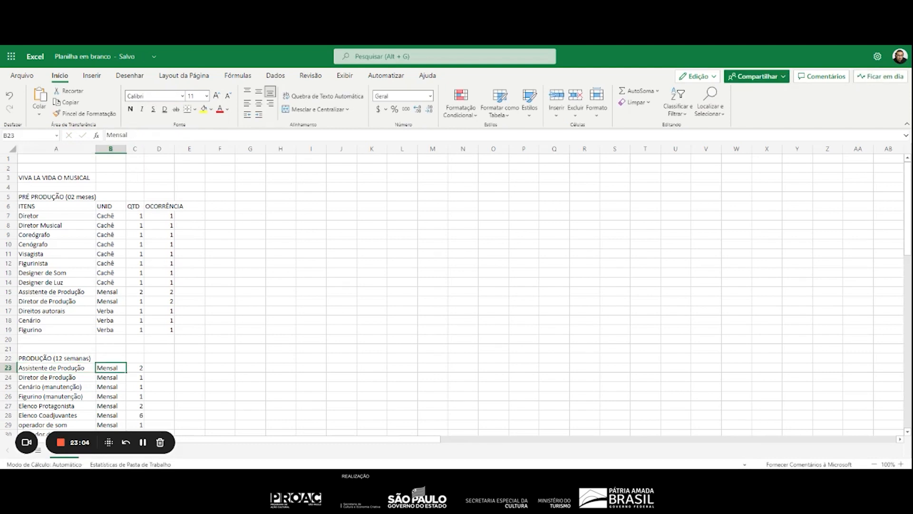
{"action": "key", "text": "Down"}
{"action": "key", "text": "Down"}
{"action": "key", "text": "Down"}
{"action": "key", "text": "Down"}
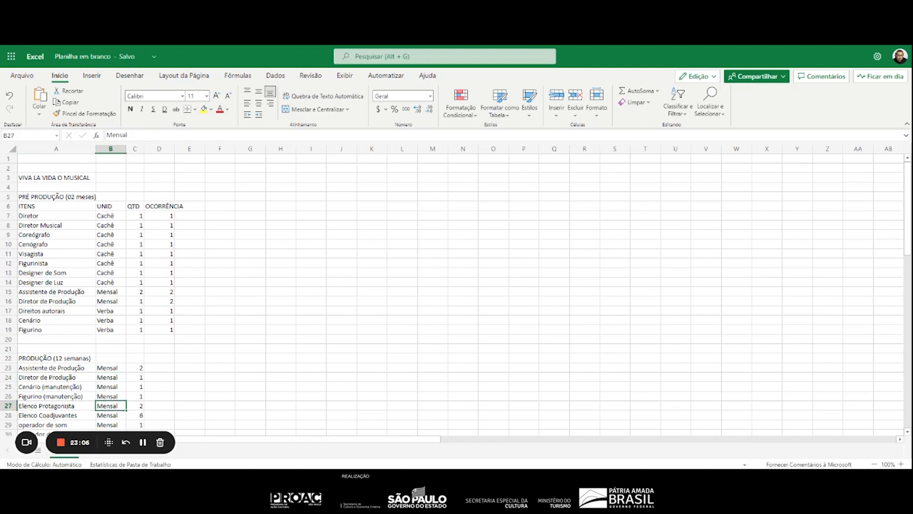
{"action": "type", "text": "Semana"}
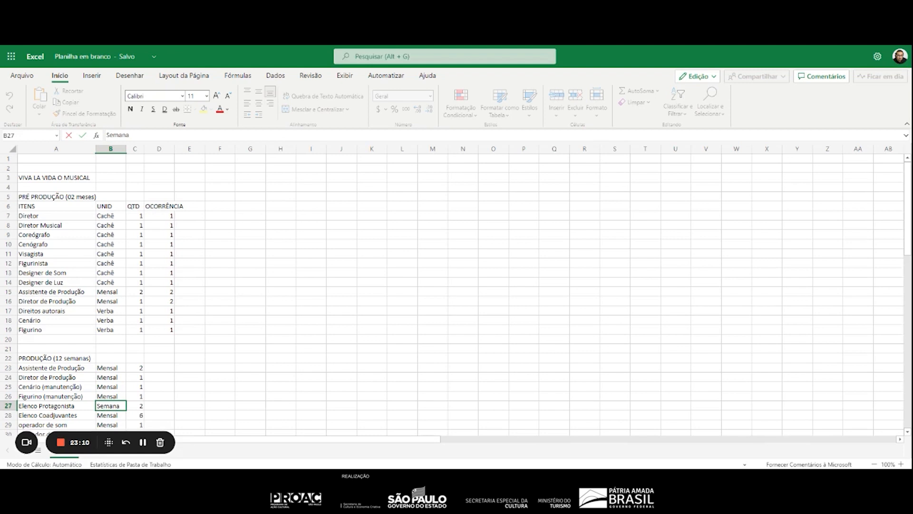
{"action": "key", "text": "Return"}
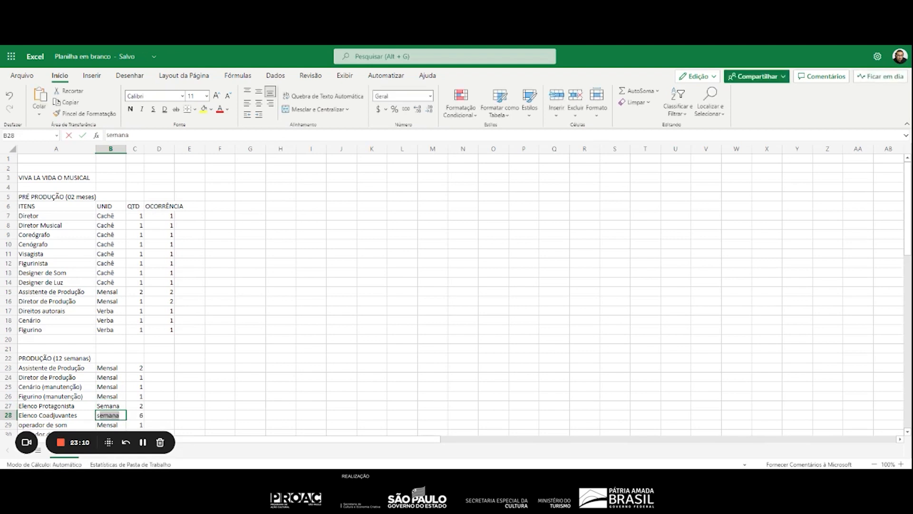
{"action": "type", "text": "s"}
{"action": "key", "text": "Return"}
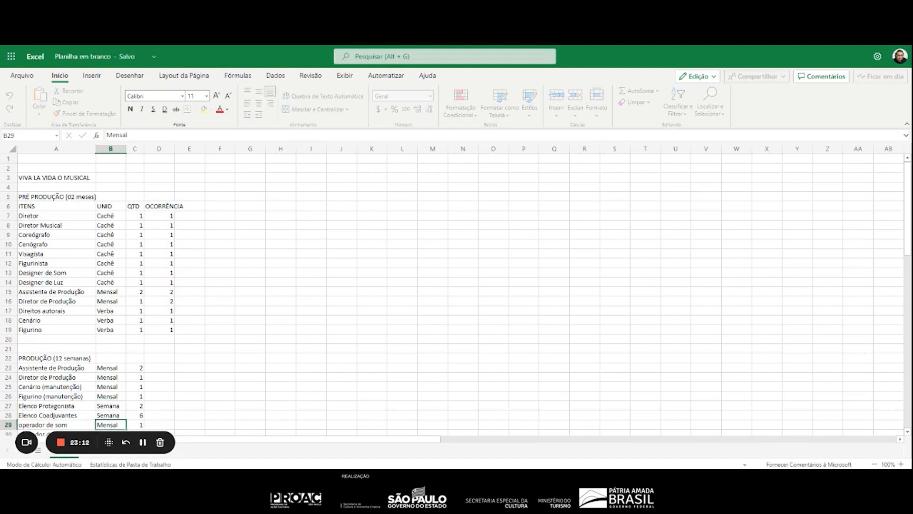
{"action": "type", "text": "s"}
{"action": "key", "text": "Return"}
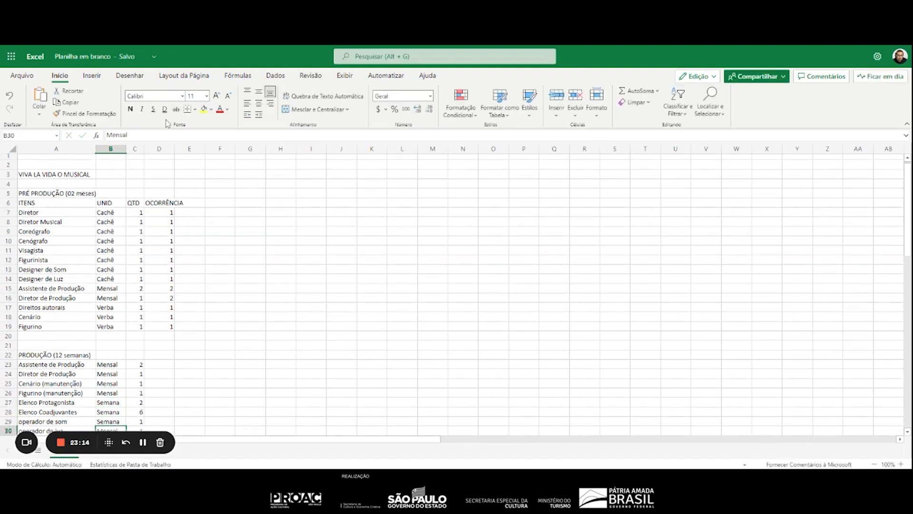
Set the payment unit of operador de luz and camareira in B30:B31 to "Semana"
{"action": "scroll", "coordinate": [326, 276], "scroll_direction": "down", "scroll_amount": 5}
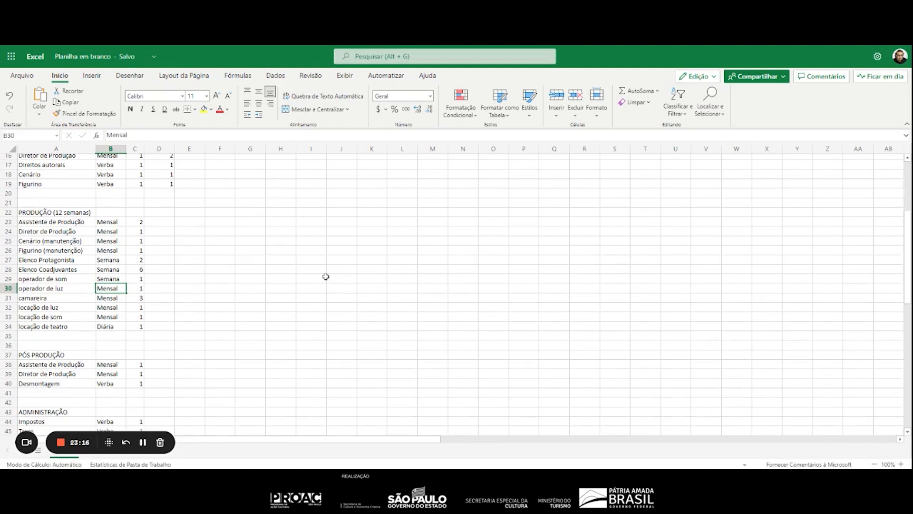
{"action": "type", "text": "sema"}
{"action": "key", "text": "Return"}
{"action": "type", "text": "s"}
{"action": "key", "text": "Return"}
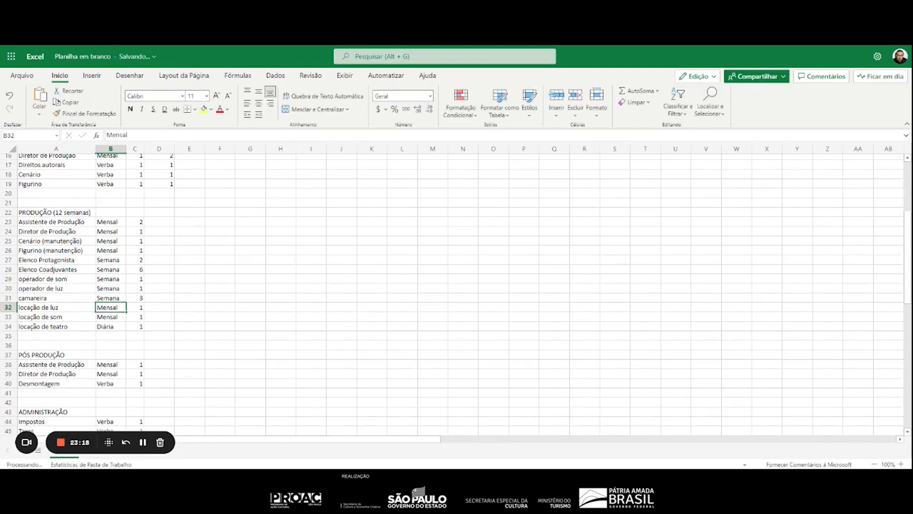
Set the payment unit of locação de luz and locação de som in B32:B33 to "Semana"
{"action": "type", "text": "s"}
{"action": "key", "text": "Return"}
{"action": "type", "text": "s"}
{"action": "key", "text": "Return"}
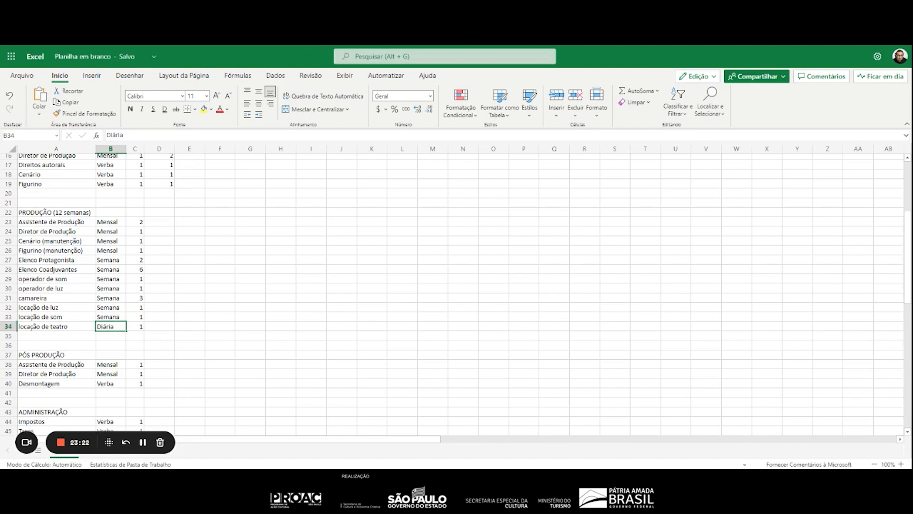
{"action": "key", "text": "Right"}
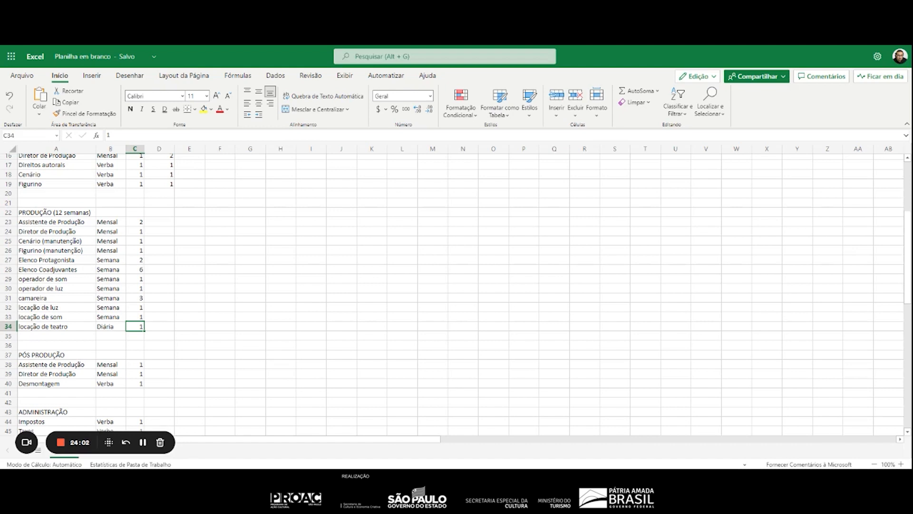
{"action": "key", "text": "Up"}
{"action": "key", "text": "Up"}
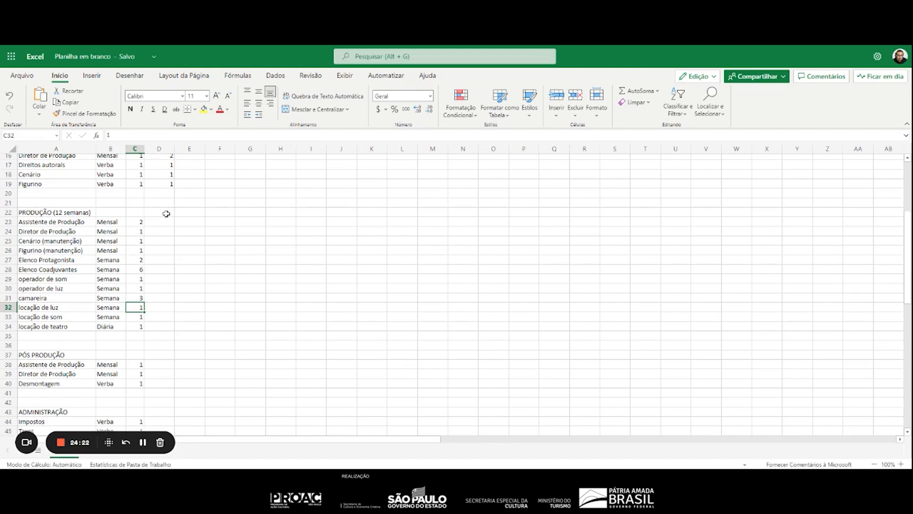
Enter an occurrence of 3 in D23:D26 for each of the four monthly items under PRODUÇÃO
{"action": "scroll", "coordinate": [157, 243], "scroll_direction": "down", "scroll_amount": 2}
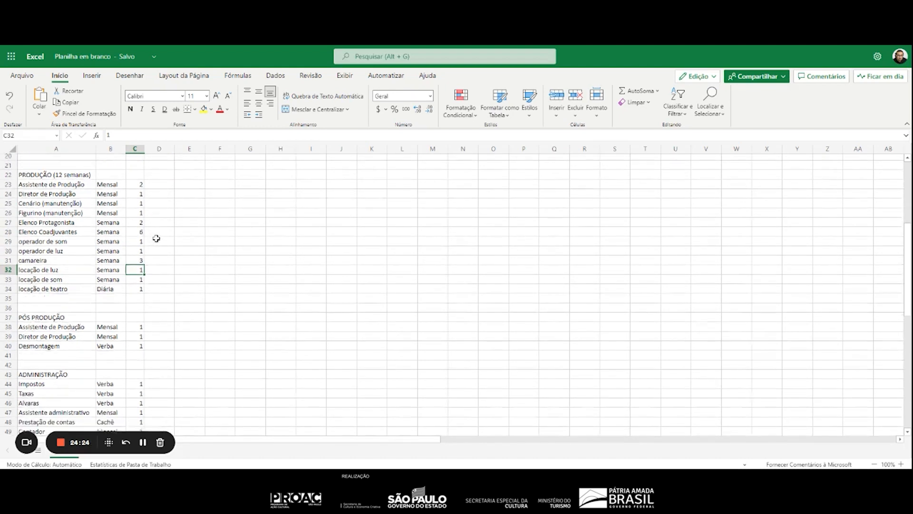
{"action": "scroll", "coordinate": [160, 233], "scroll_direction": "up", "scroll_amount": 5}
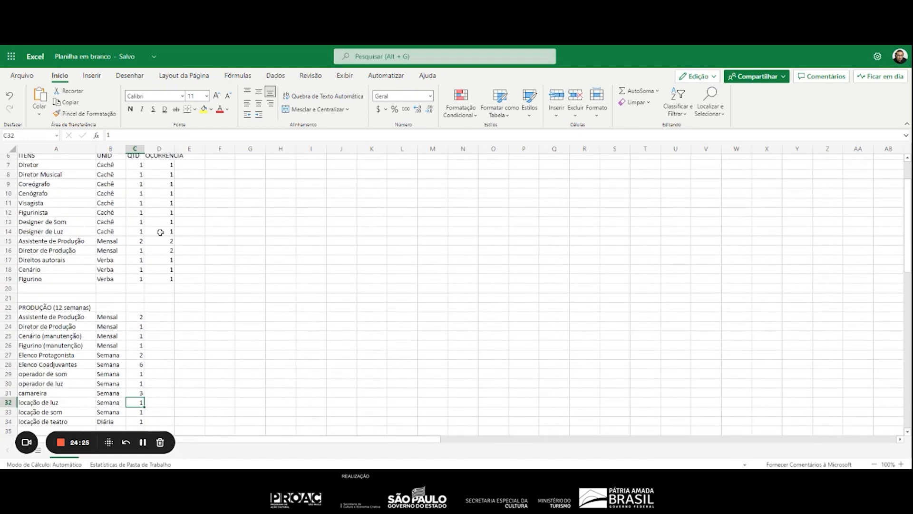
{"action": "left_click", "coordinate": [158, 316]}
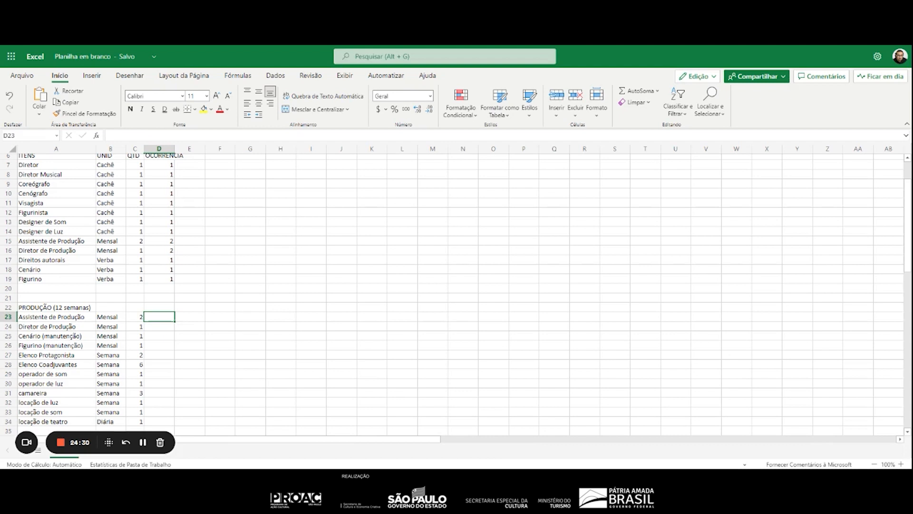
{"action": "type", "text": "3"}
{"action": "key", "text": "Return"}
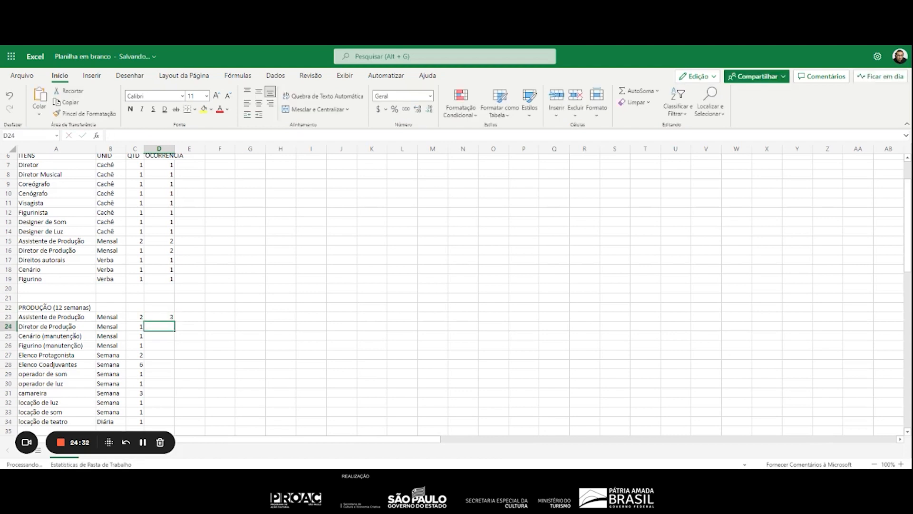
{"action": "type", "text": "3"}
{"action": "key", "text": "Return"}
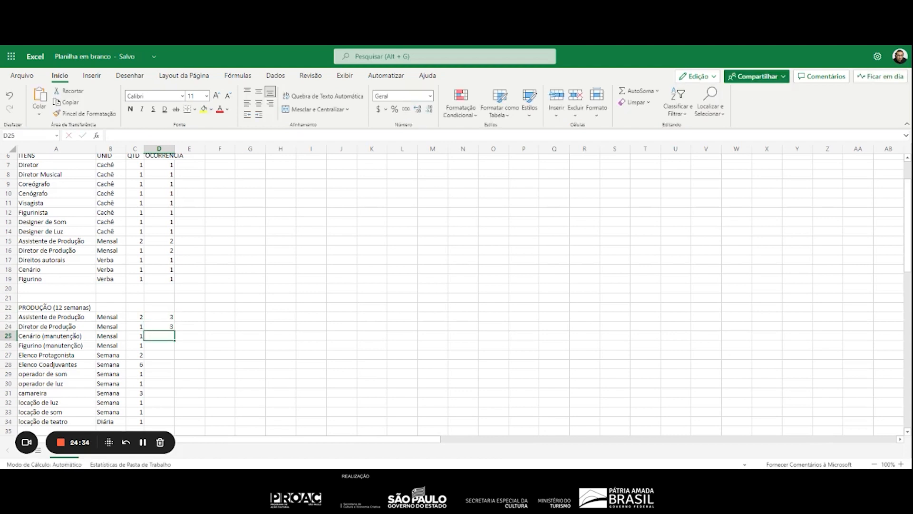
{"action": "type", "text": "3"}
{"action": "key", "text": "Return"}
{"action": "type", "text": "3"}
{"action": "key", "text": "Return"}
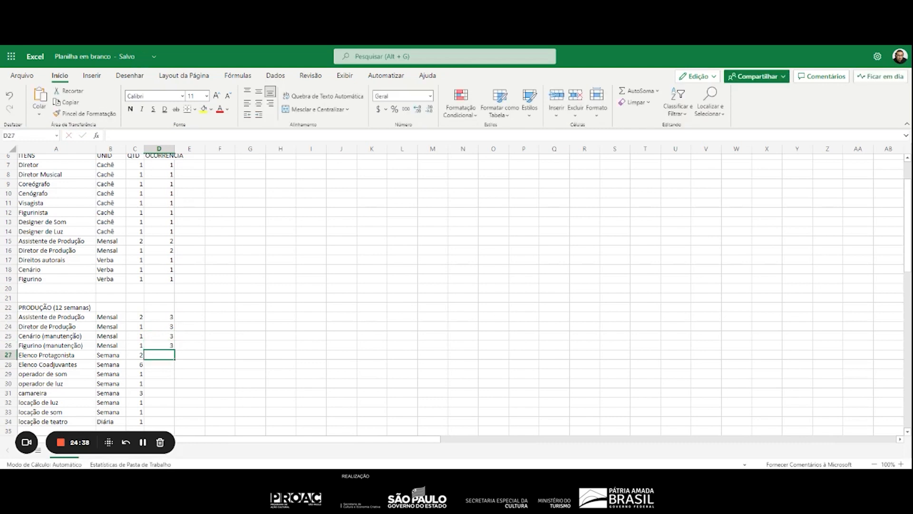
Enter an occurrence of 12 in D27:D30 for Elenco Protagonista, Elenco Coadjuvantes, operador de som and operador de luz
{"action": "type", "text": "12"}
{"action": "key", "text": "Return"}
{"action": "type", "text": "12"}
{"action": "key", "text": "Return"}
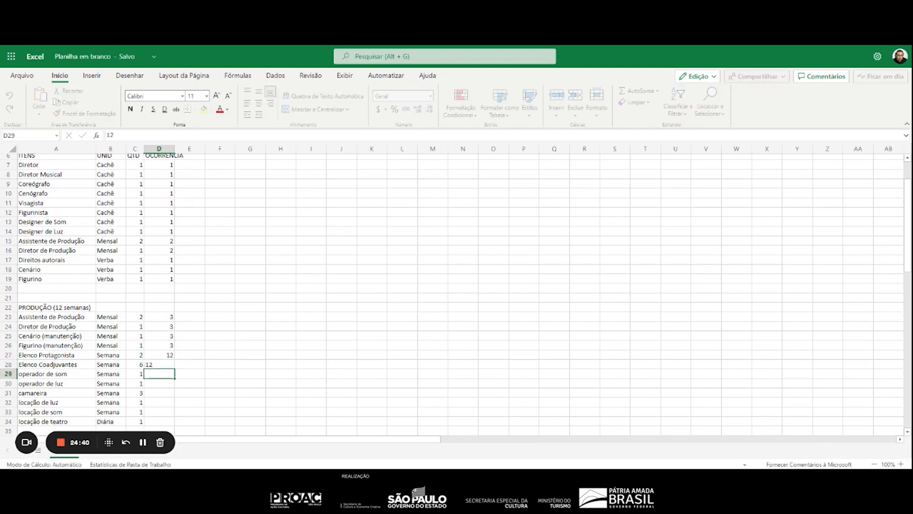
{"action": "type", "text": "12"}
{"action": "key", "text": "Return"}
{"action": "type", "text": "12"}
{"action": "key", "text": "Return"}
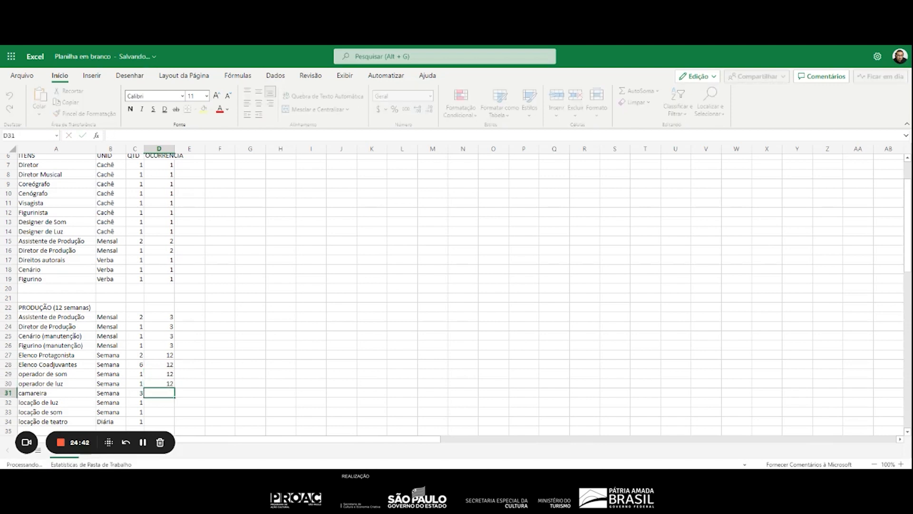
Enter an occurrence of 12 in D31:D33 for camareira, locação de luz and locação de som, and 24 in D34 for locação de teatro
{"action": "type", "text": "12"}
{"action": "key", "text": "Return"}
{"action": "type", "text": "12"}
{"action": "key", "text": "Return"}
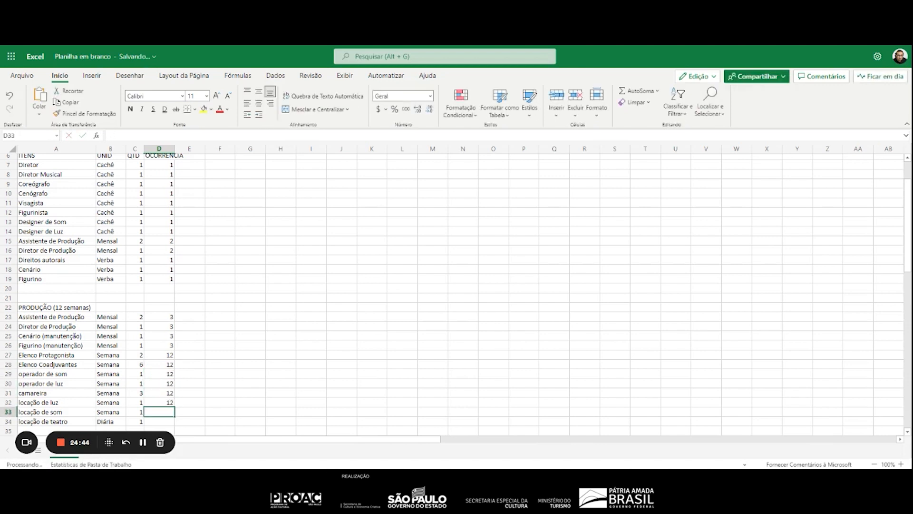
{"action": "type", "text": "12"}
{"action": "key", "text": "Return"}
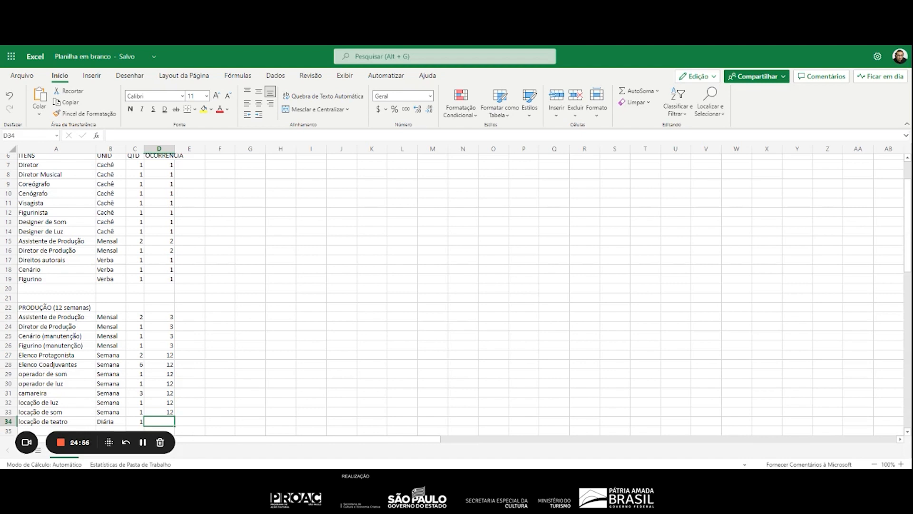
{"action": "type", "text": "24"}
{"action": "key", "text": "Return"}
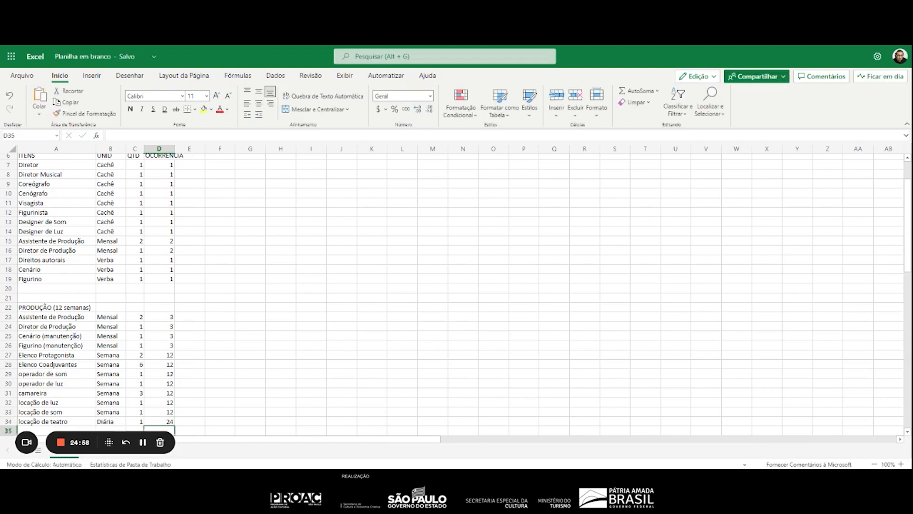
Duplicate the locação de teatro entry from A34:D34 into row 35
{"action": "scroll", "coordinate": [354, 308], "scroll_direction": "down", "scroll_amount": 5}
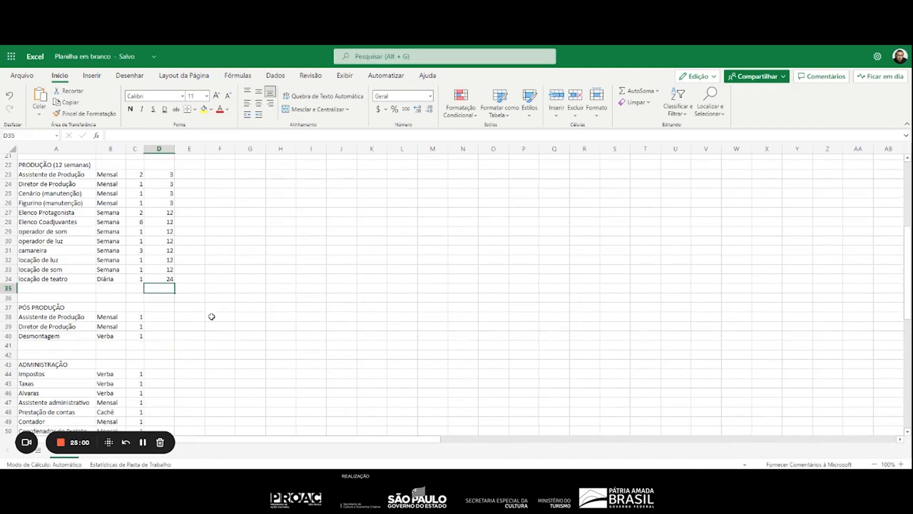
{"action": "left_click", "coordinate": [163, 280]}
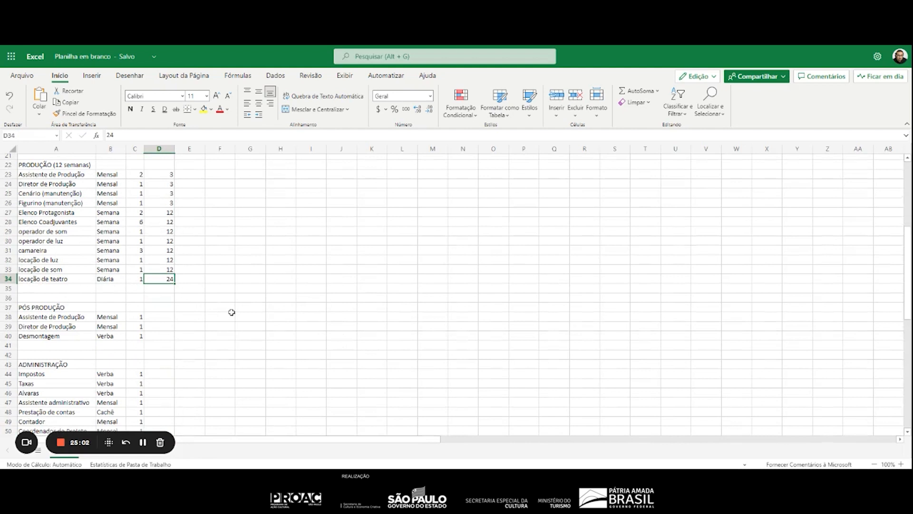
{"action": "left_click", "coordinate": [50, 286]}
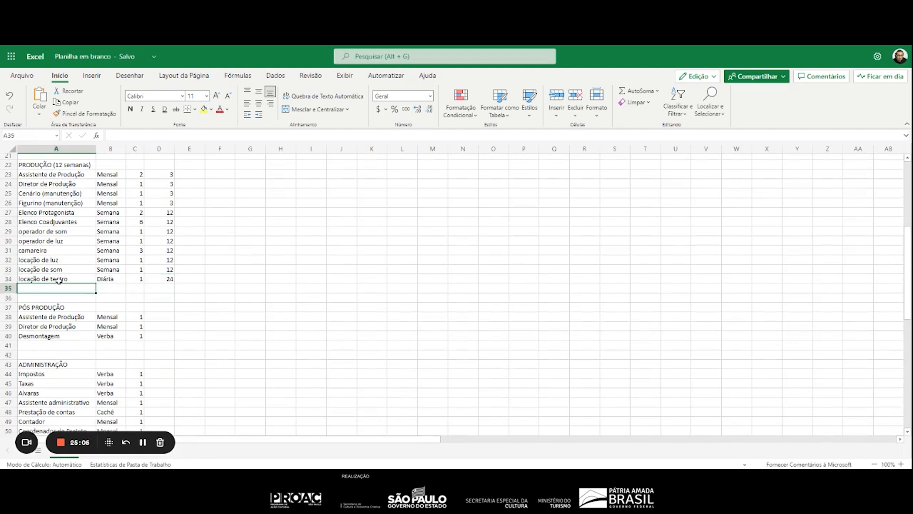
{"action": "left_click_drag", "start_coordinate": [58, 279], "coordinate": [150, 278]}
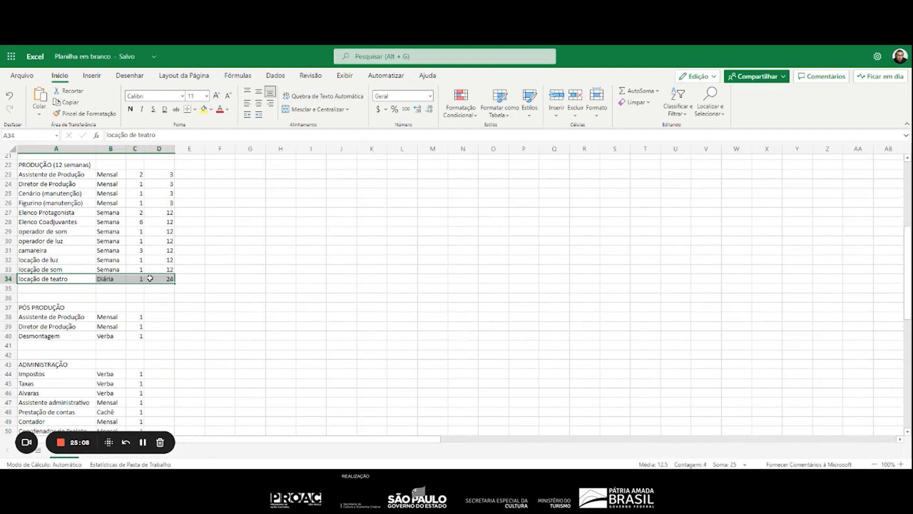
{"action": "key", "text": "ctrl+c"}
{"action": "left_click", "coordinate": [71, 287]}
{"action": "key", "text": "ctrl+v"}
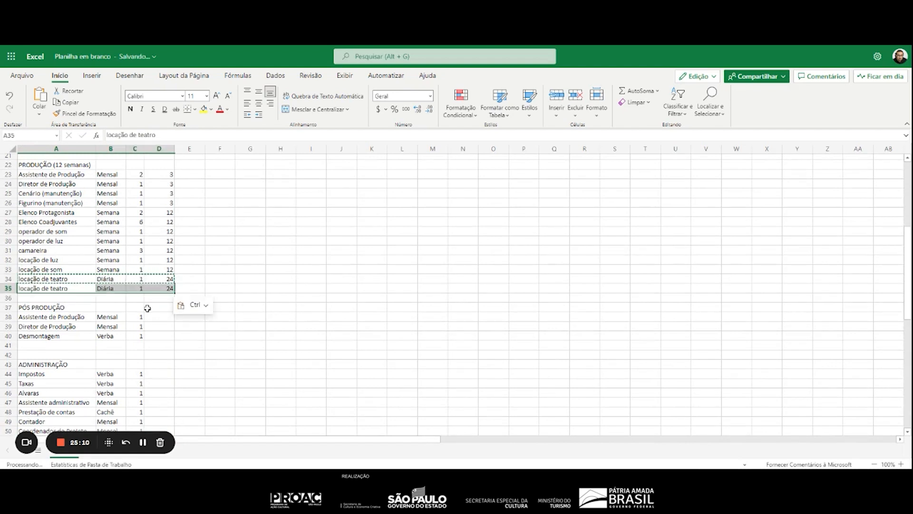
Rename the duplicated item in A35 to "locação de teatro (montagem)" and fit column A's width to its contents
{"action": "left_click", "coordinate": [71, 287]}
{"action": "left_click", "coordinate": [155, 134]}
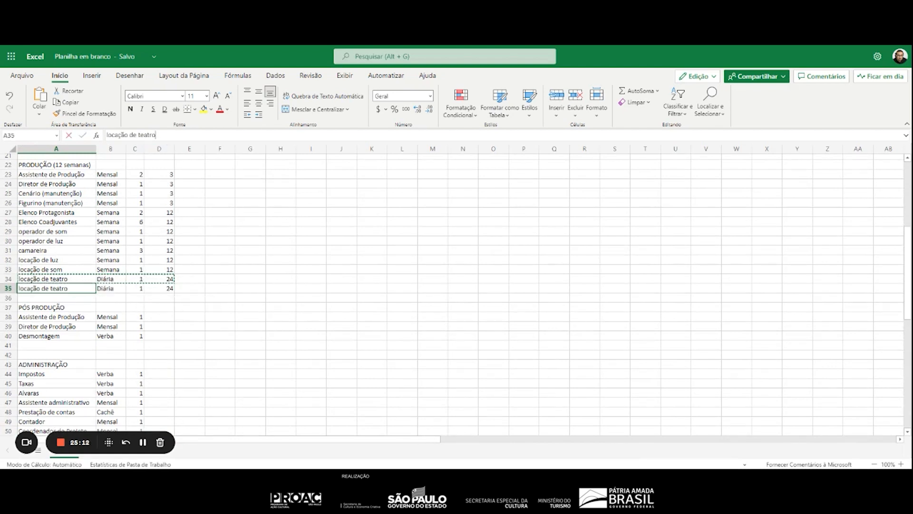
{"action": "type", "text": "(montagem"}
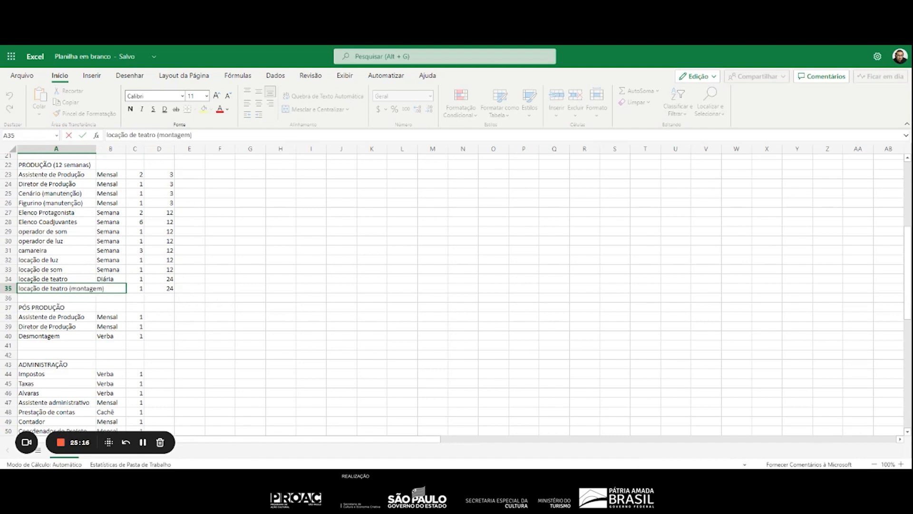
{"action": "key", "text": "Return"}
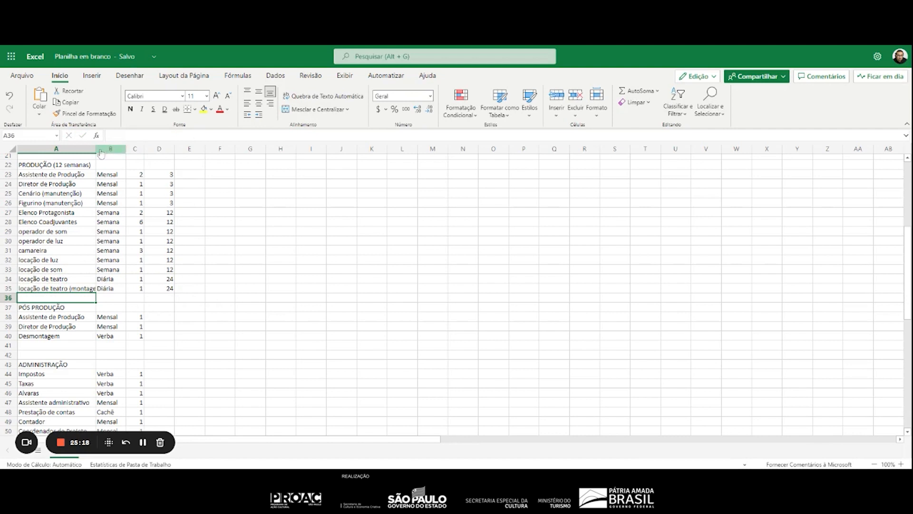
{"action": "double_click", "coordinate": [96, 148]}
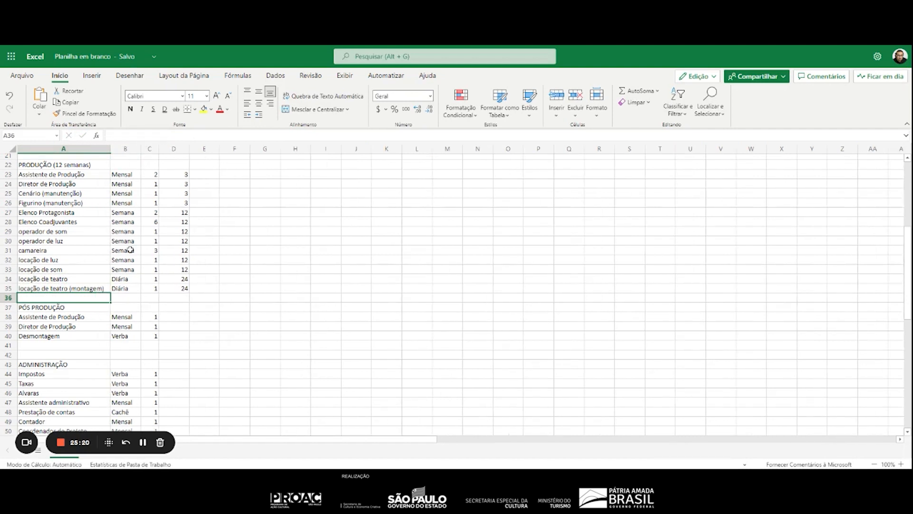
Set the occurrence of locação de teatro (montagem) in D35 to 6
{"action": "left_click", "coordinate": [183, 288]}
{"action": "type", "text": "6"}
{"action": "key", "text": "Return"}
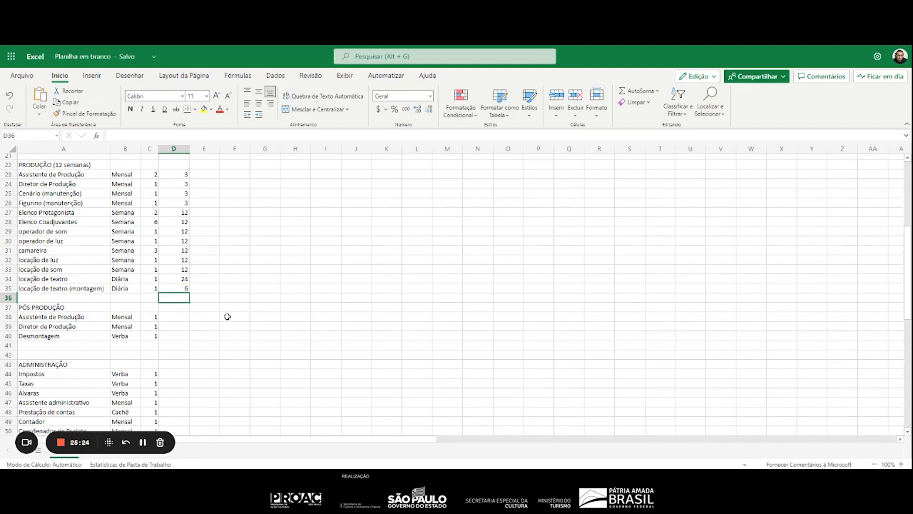
Add the duration "(01 mês)" to the PÓS PRODUÇÃO heading in A37
{"action": "left_click", "coordinate": [175, 316]}
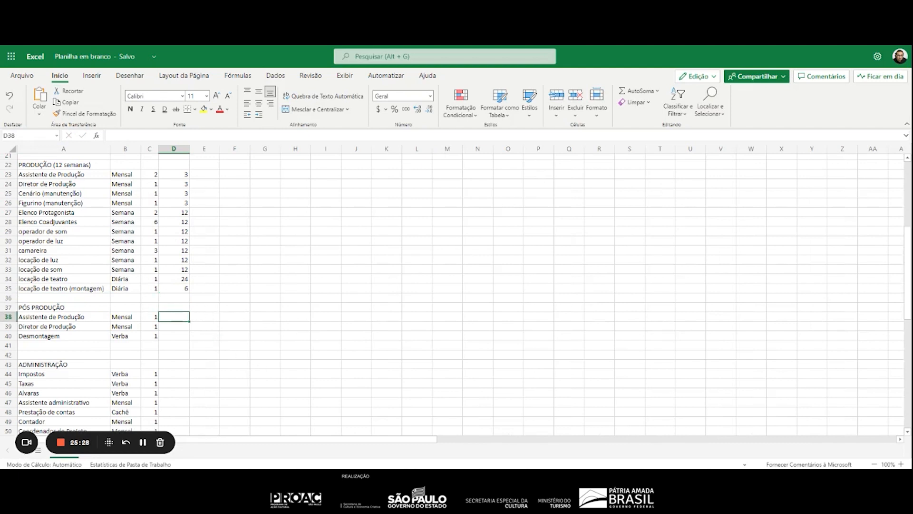
{"action": "left_click", "coordinate": [100, 307]}
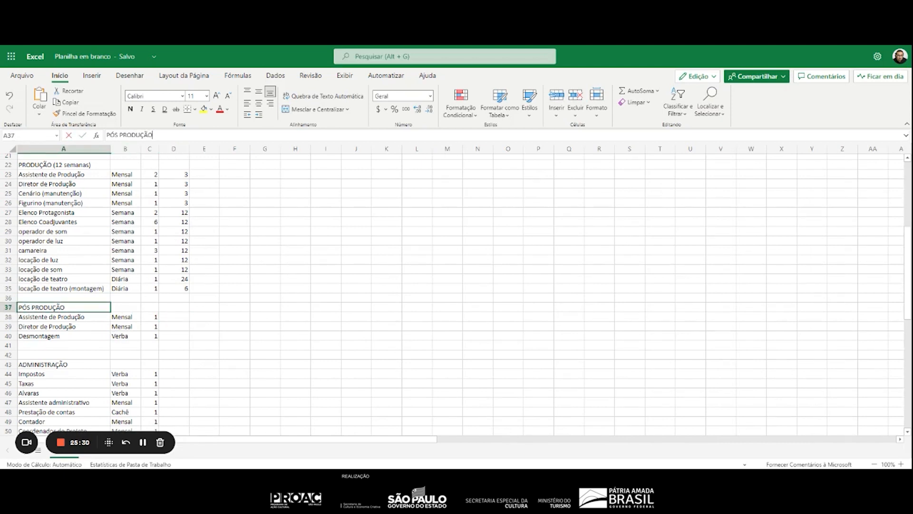
{"action": "left_click", "coordinate": [152, 134]}
{"action": "type", "text": "(01 "}
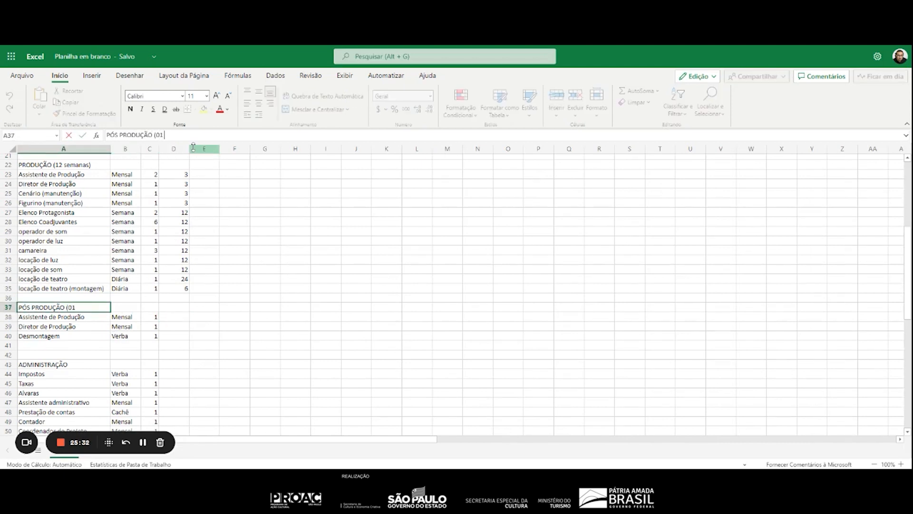
{"action": "type", "text": "mês"}
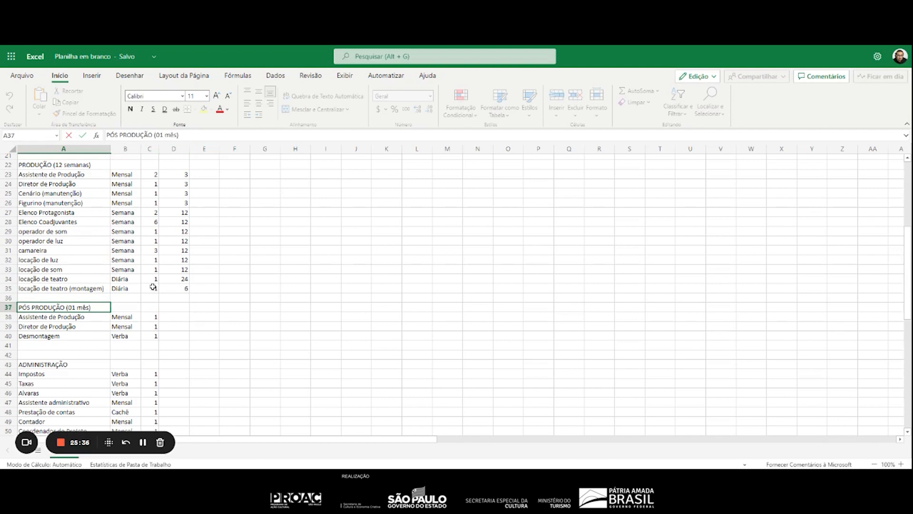
{"action": "left_click_drag", "start_coordinate": [177, 316], "coordinate": [176, 307]}
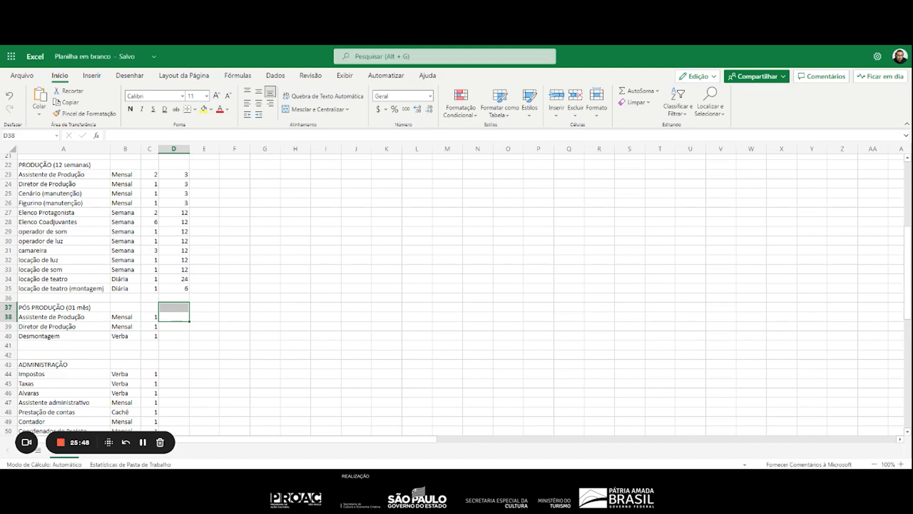
{"action": "left_click", "coordinate": [215, 324]}
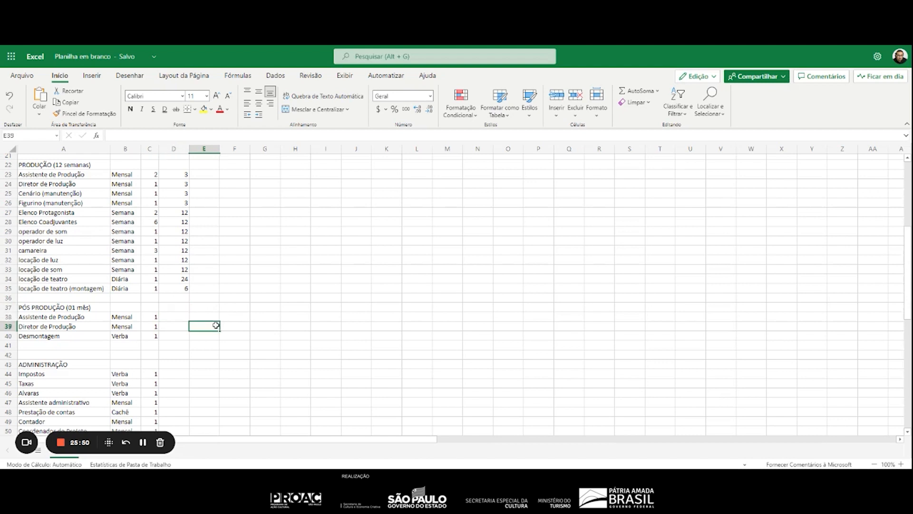
{"action": "scroll", "coordinate": [126, 286], "scroll_direction": "up", "scroll_amount": 3}
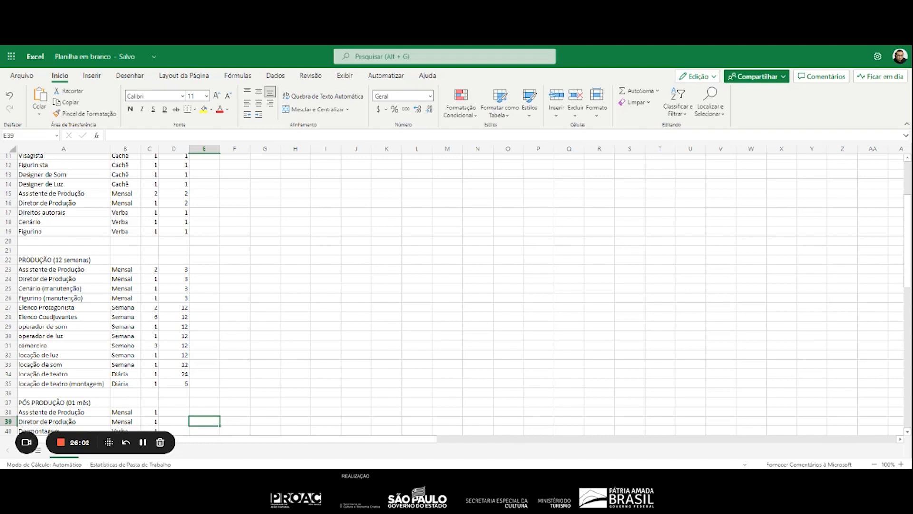
{"action": "scroll", "coordinate": [185, 366], "scroll_direction": "down", "scroll_amount": 3}
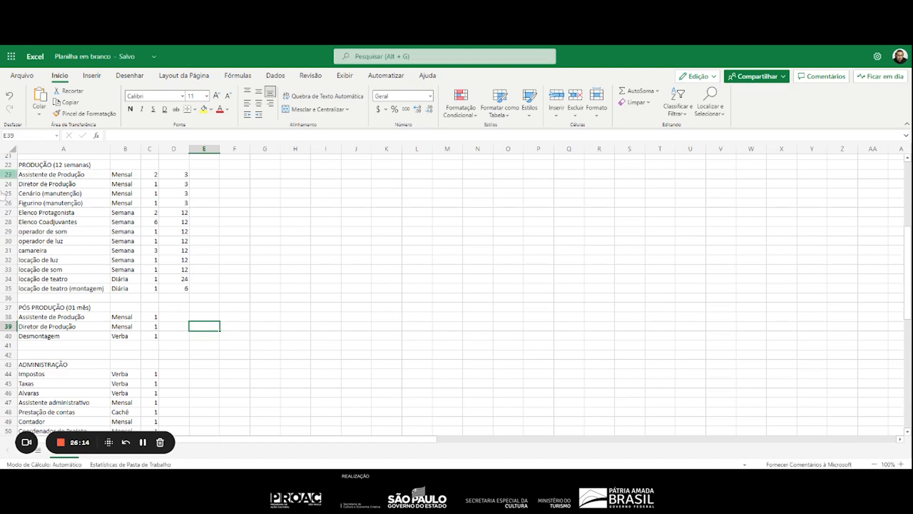
Set the occurrence to 1 for Assistente de Produção, Diretor de Produção and Desmontagem under PÓS PRODUÇÃO in D38:D40
{"action": "left_click", "coordinate": [182, 314]}
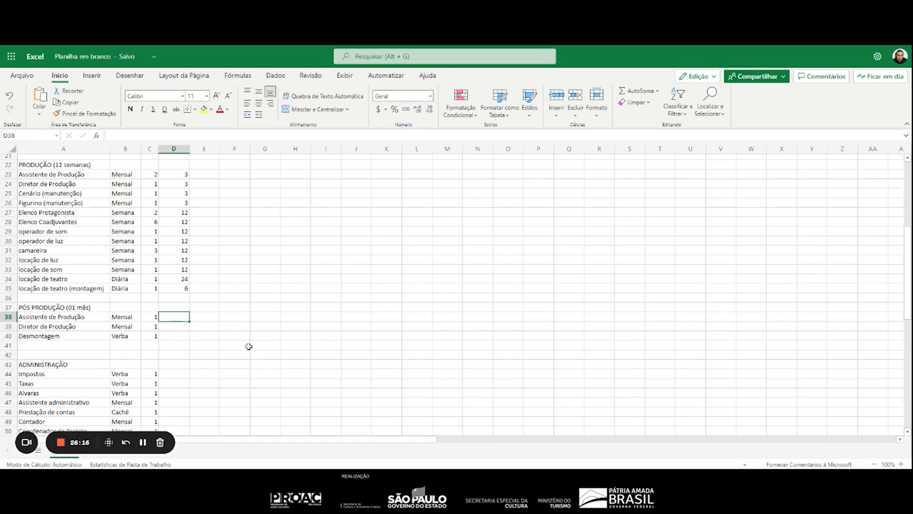
{"action": "type", "text": "1"}
{"action": "key", "text": "Return"}
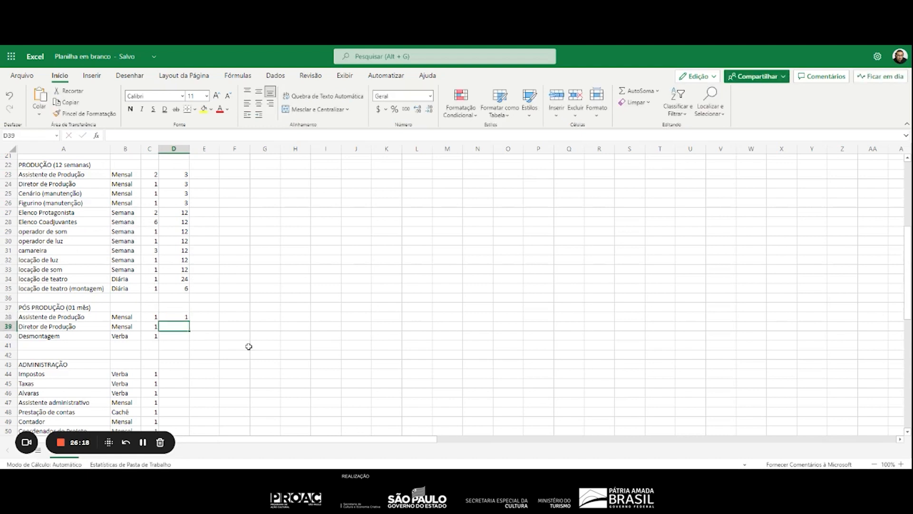
{"action": "type", "text": "1"}
{"action": "key", "text": "Return"}
{"action": "type", "text": "1"}
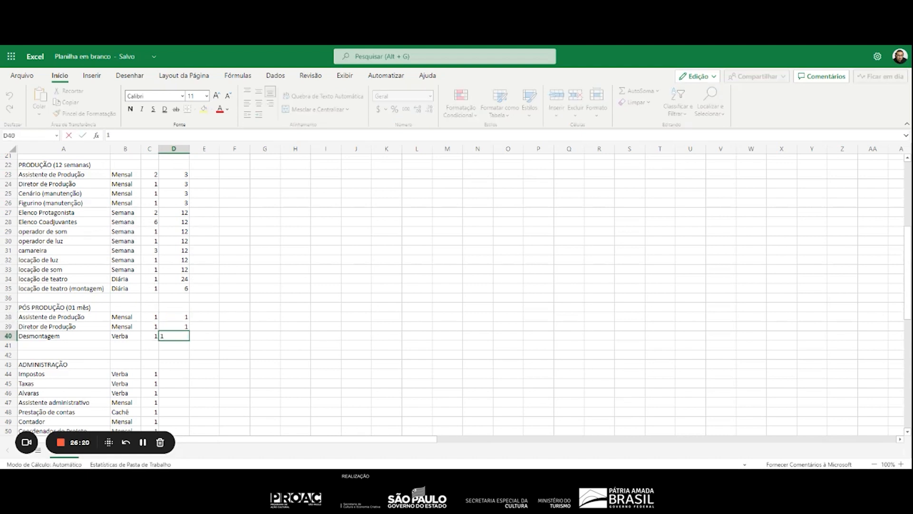
{"action": "key", "text": "Return"}
Set the occurrence to 1 for Impostos, Taxas and Alvaras under ADMINISTRAÇÃO in D44:D46
{"action": "key", "text": "Return"}
{"action": "key", "text": "Return"}
{"action": "key", "text": "Return"}
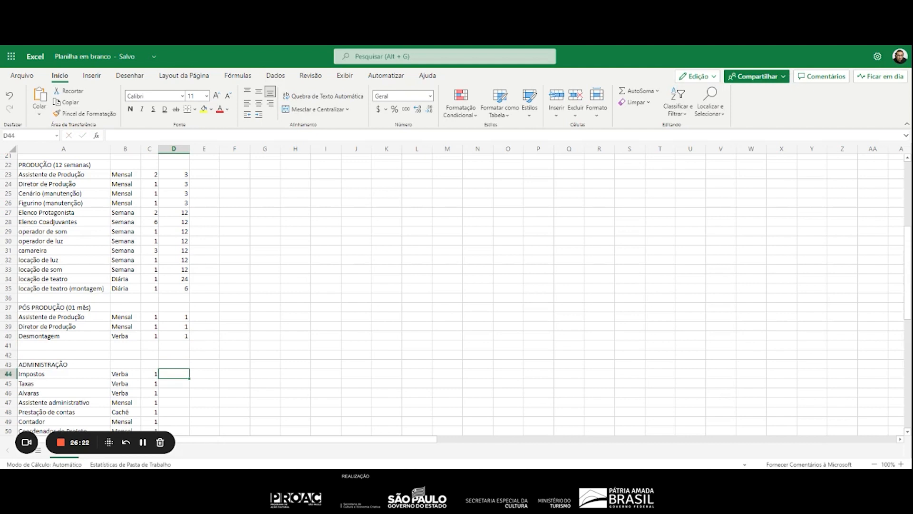
{"action": "type", "text": "1"}
{"action": "key", "text": "Return"}
{"action": "type", "text": "1"}
{"action": "key", "text": "Return"}
{"action": "type", "text": "1"}
{"action": "key", "text": "Return"}
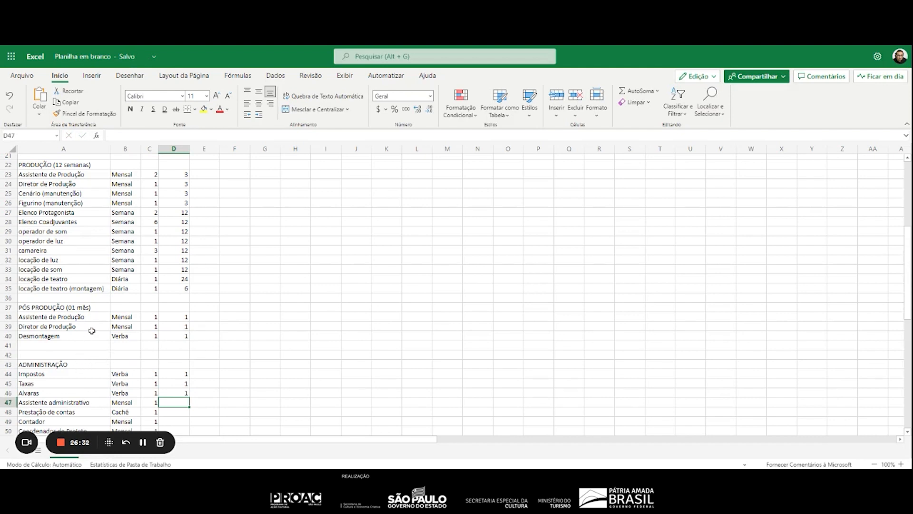
Review the durations of the production phases and add "(06 meses)" to the ADMINISTRAÇÃO heading in A43
{"action": "scroll", "coordinate": [92, 328], "scroll_direction": "up", "scroll_amount": 7}
{"action": "left_click", "coordinate": [91, 199]}
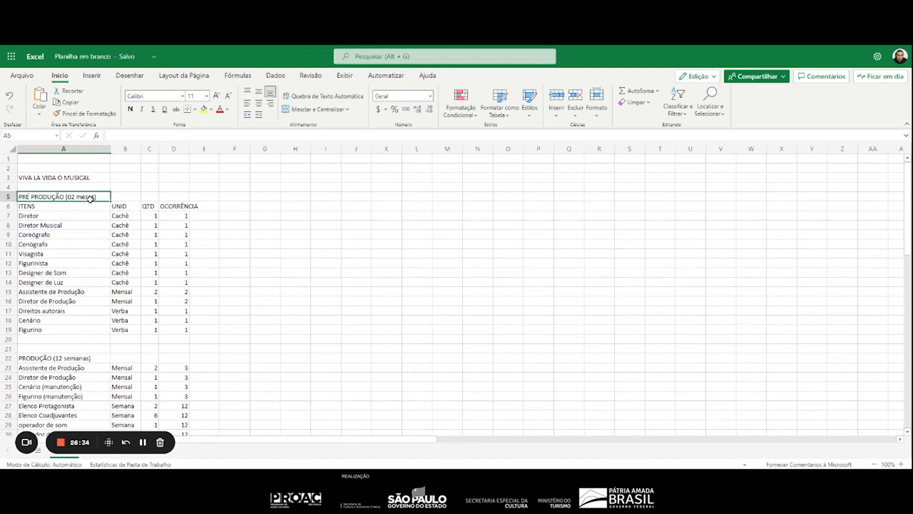
{"action": "scroll", "coordinate": [88, 209], "scroll_direction": "down", "scroll_amount": 5}
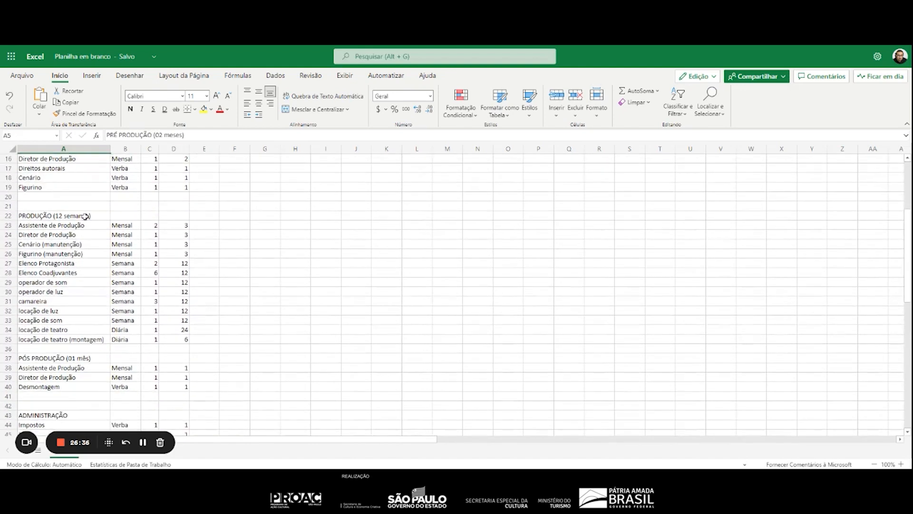
{"action": "left_click", "coordinate": [85, 216]}
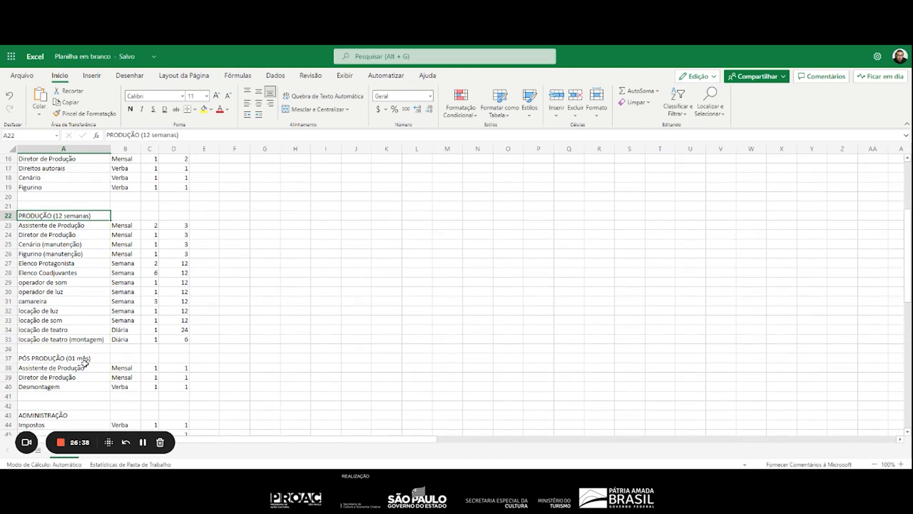
{"action": "left_click", "coordinate": [85, 360]}
{"action": "scroll", "coordinate": [81, 292], "scroll_direction": "up", "scroll_amount": 5}
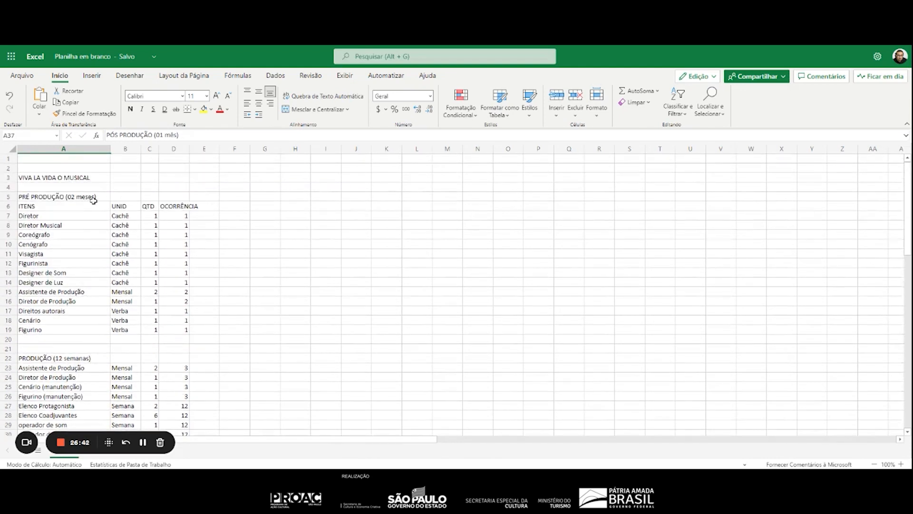
{"action": "scroll", "coordinate": [93, 200], "scroll_direction": "down", "scroll_amount": 8}
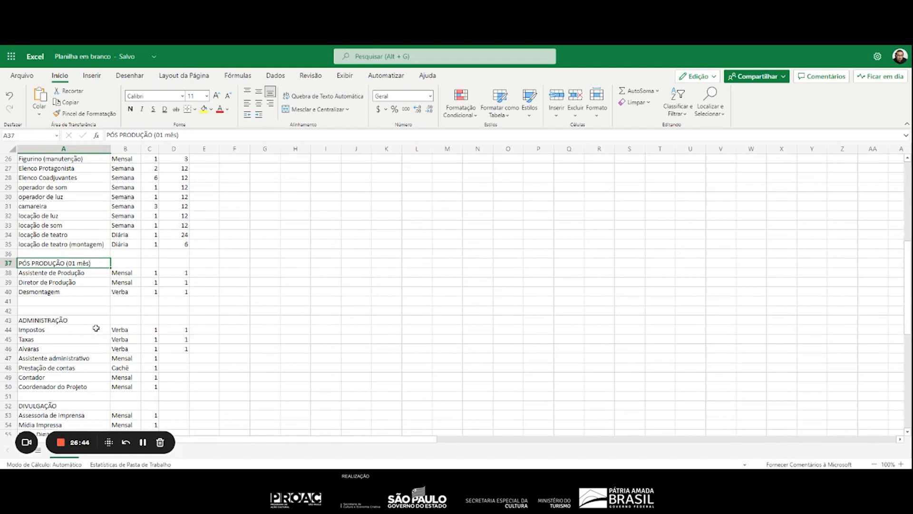
{"action": "left_click", "coordinate": [90, 320]}
{"action": "left_click", "coordinate": [184, 134]}
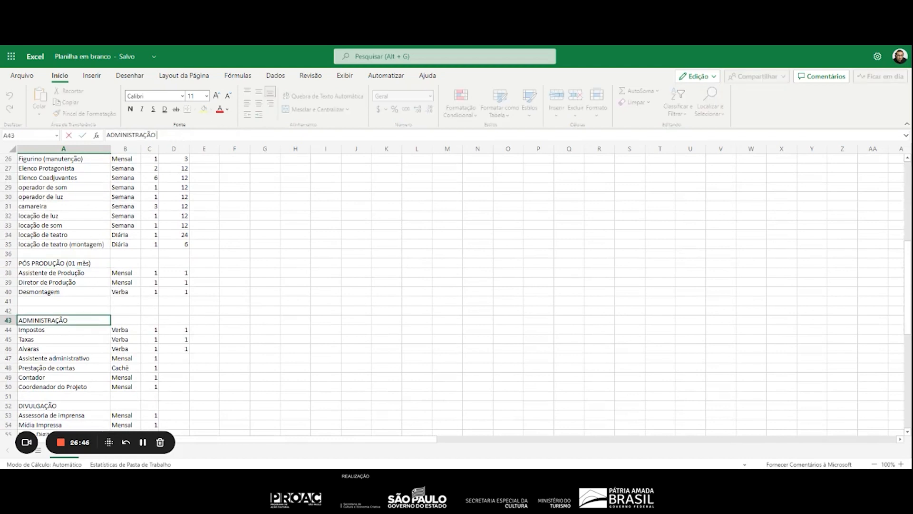
{"action": "type", "text": "06 meses"}
Enter the occurrences for Assistente administrativo, Prestação de contas, Contador and Coordenador do Projeto in D47:D50 as 6, 1, 6 and 6
{"action": "left_click", "coordinate": [181, 356]}
{"action": "type", "text": "6"}
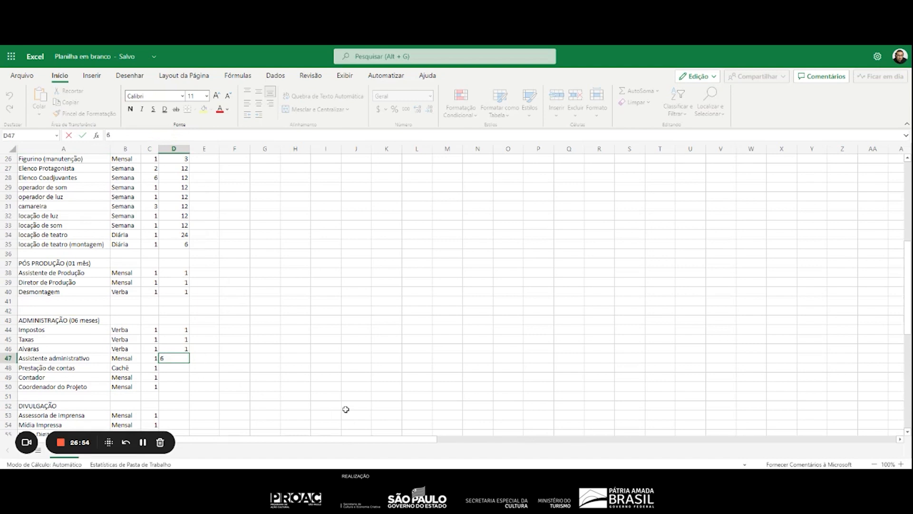
{"action": "key", "text": "Return"}
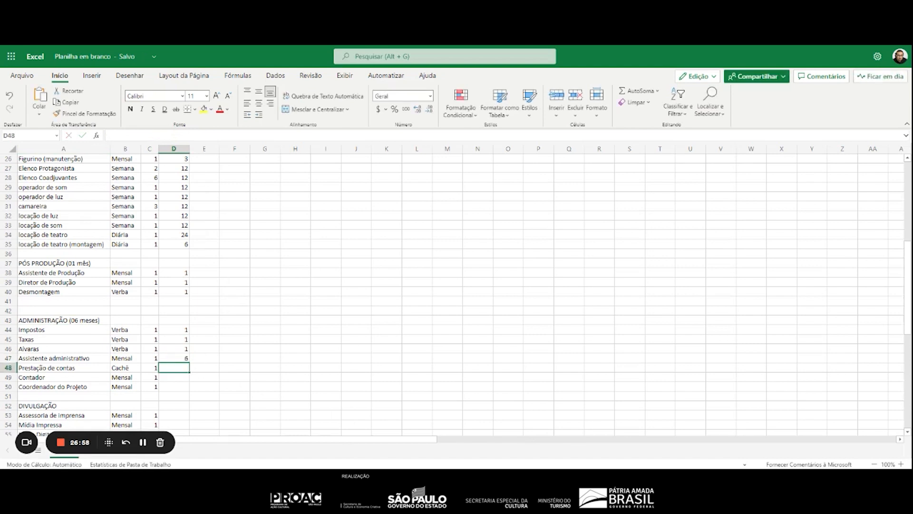
{"action": "type", "text": "1"}
{"action": "key", "text": "Return"}
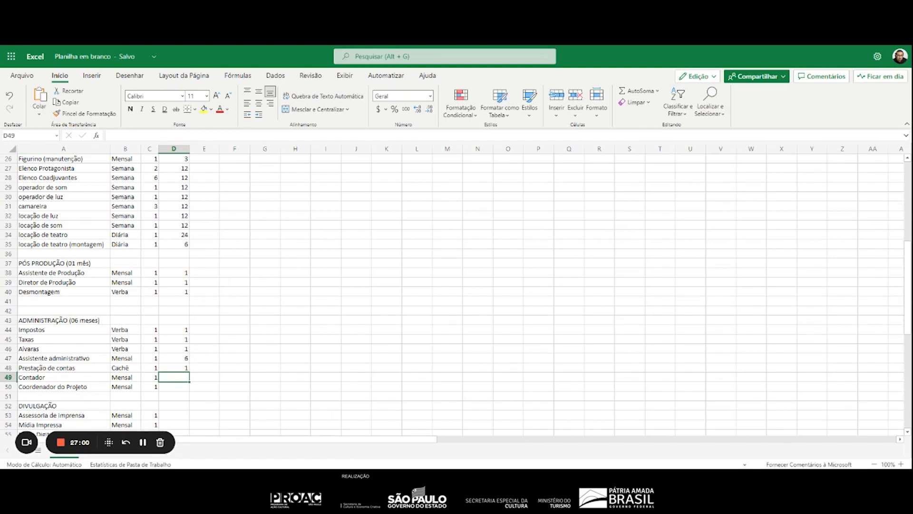
{"action": "type", "text": "6"}
{"action": "key", "text": "Return"}
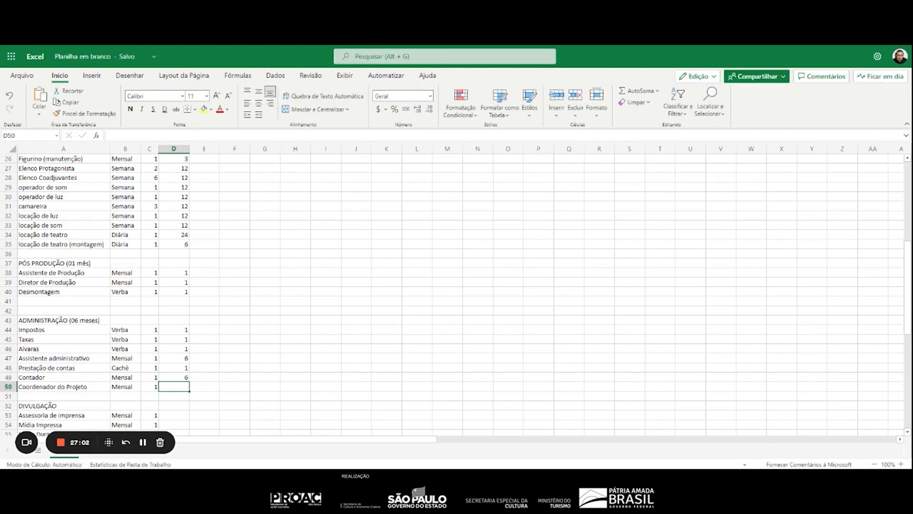
{"action": "type", "text": "6"}
{"action": "key", "text": "Return"}
{"action": "key", "text": "Return"}
{"action": "key", "text": "Return"}
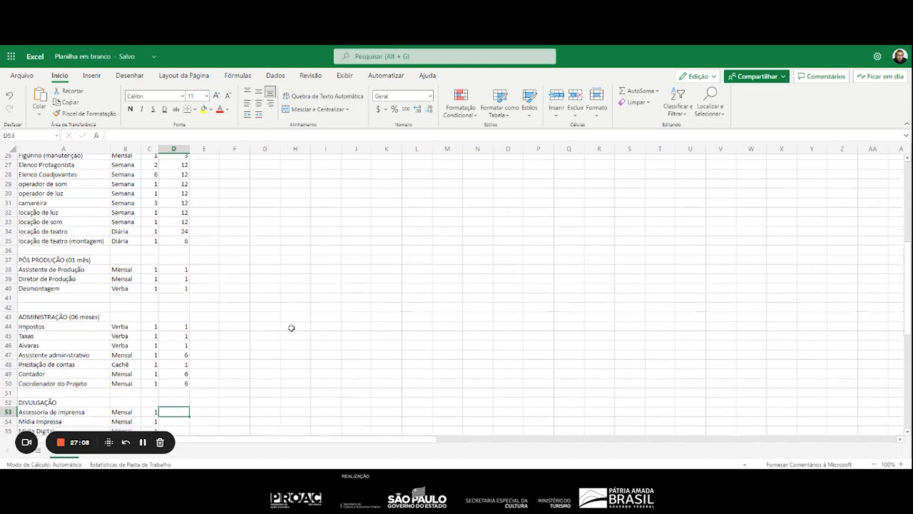
Under DIVULGAÇÃO, set the occurrence of Assessoria de imprensa to 5 and of Mídia Impressa and Mídia Digital to 4 in D53:D55
{"action": "scroll", "coordinate": [292, 326], "scroll_direction": "down", "scroll_amount": 5}
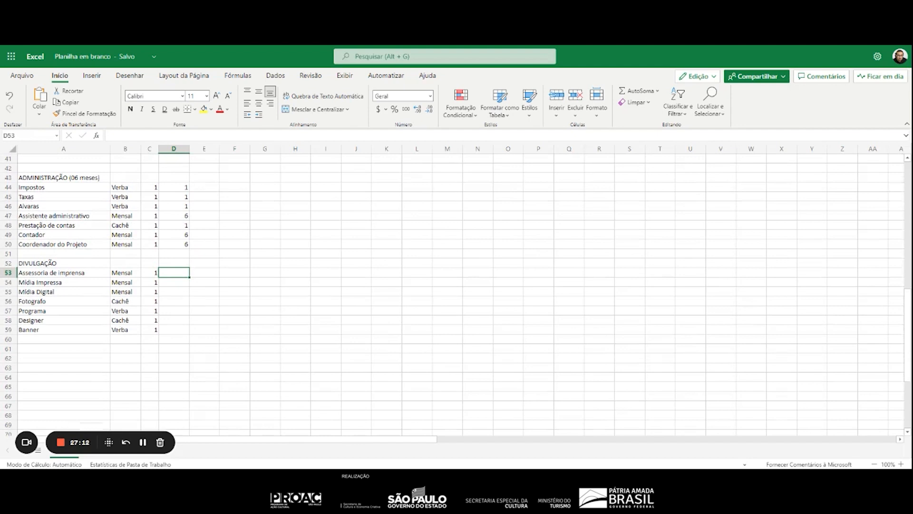
{"action": "key", "text": "Return"}
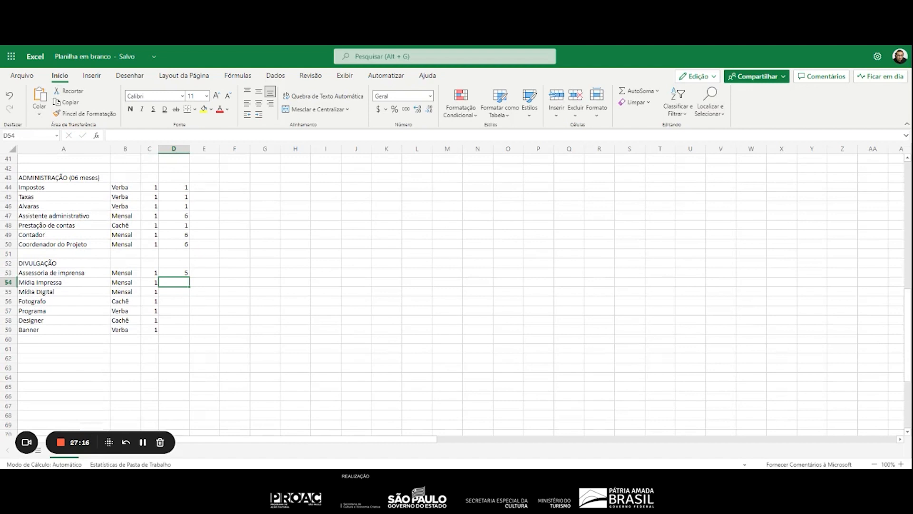
{"action": "type", "text": "4"}
{"action": "key", "text": "Return"}
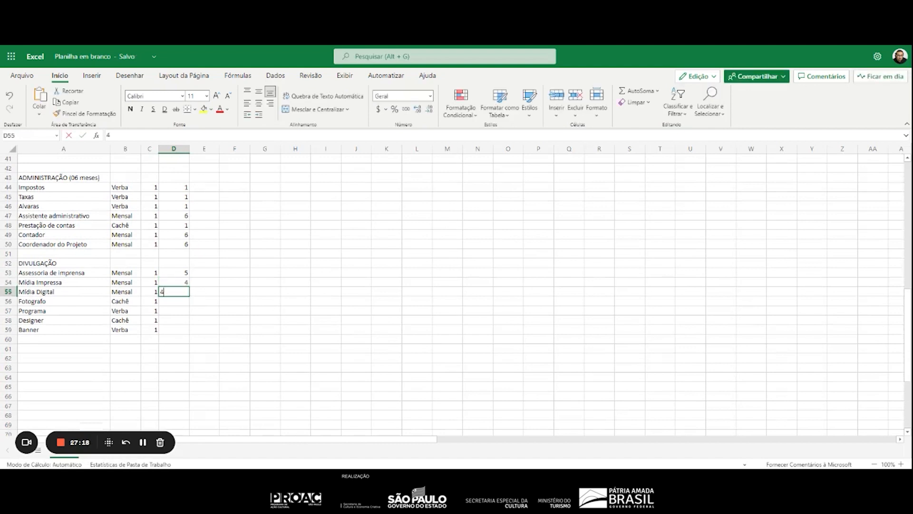
{"action": "key", "text": "Return"}
Set the occurrence to 1 for Fotografo, Programa, Designer and Banner in D56:D59
{"action": "type", "text": "1"}
{"action": "key", "text": "Return"}
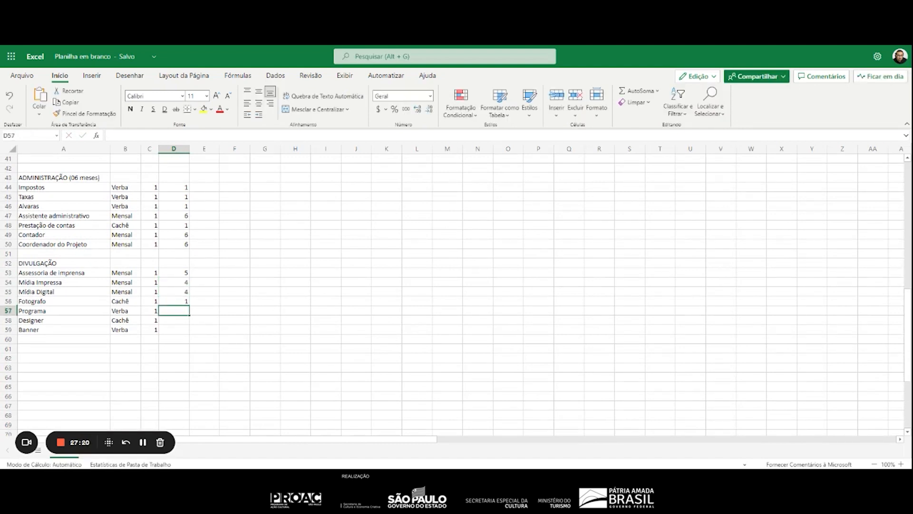
{"action": "type", "text": "1"}
{"action": "key", "text": "Return"}
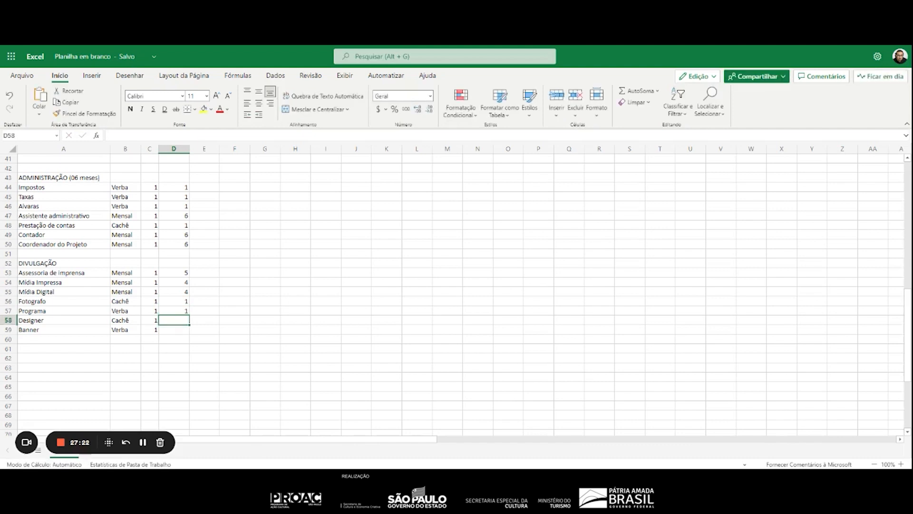
{"action": "type", "text": "1"}
{"action": "key", "text": "Return"}
{"action": "type", "text": "1"}
{"action": "key", "text": "Return"}
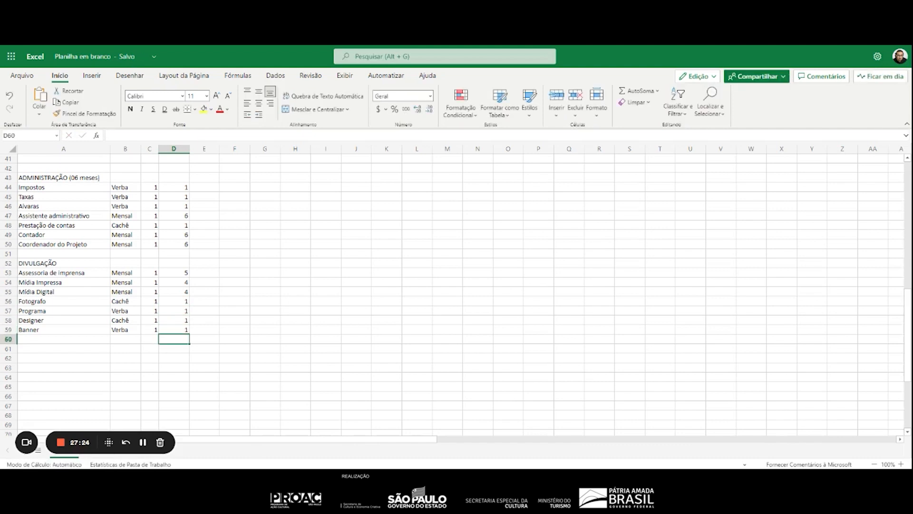
Shorten the OCORRÊNCIA heading in D6 to "OCO" and fit column D's width to its contents
{"action": "scroll", "coordinate": [227, 280], "scroll_direction": "up", "scroll_amount": 7}
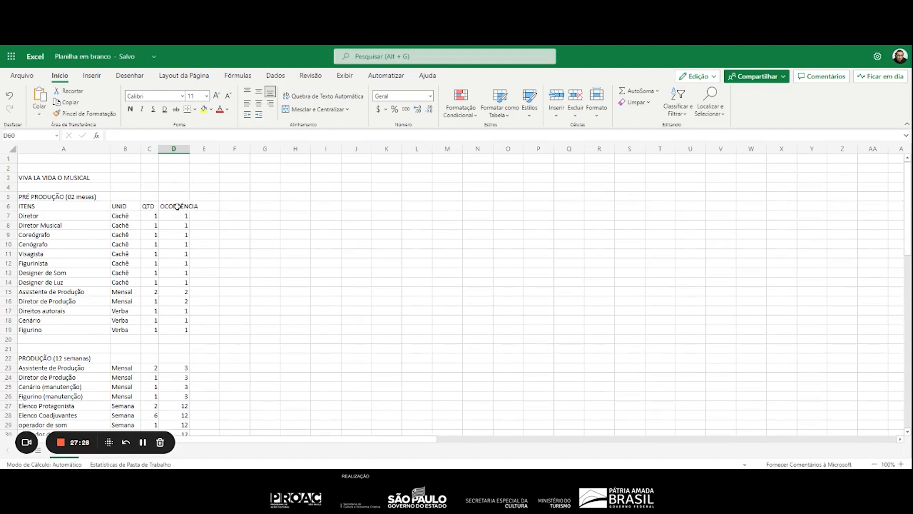
{"action": "left_click", "coordinate": [177, 206]}
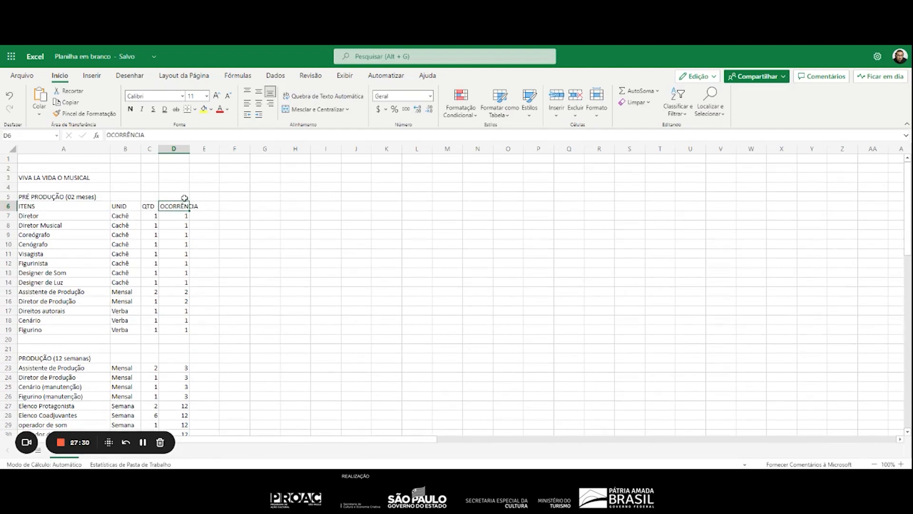
{"action": "type", "text": "PC"}
{"action": "key", "text": "BackSpace"}
{"action": "key", "text": "BackSpace"}
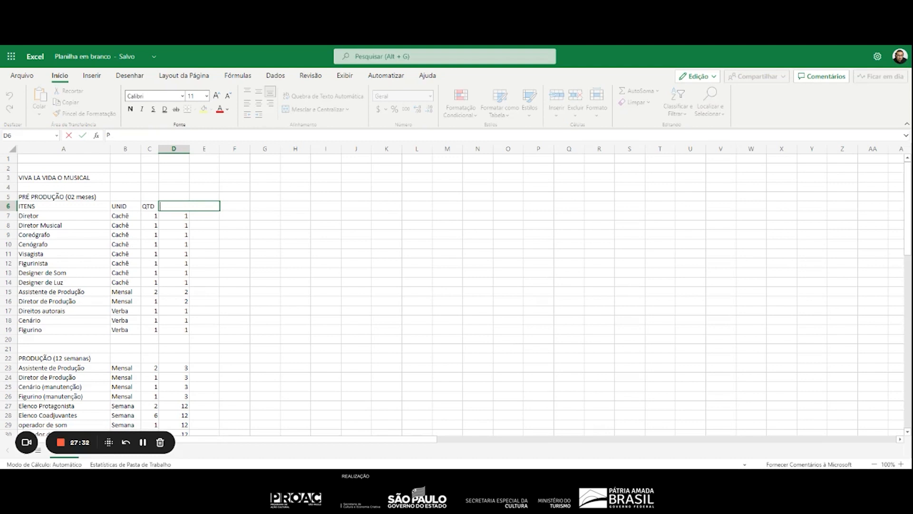
{"action": "type", "text": "OC"}
{"action": "key", "text": "Return"}
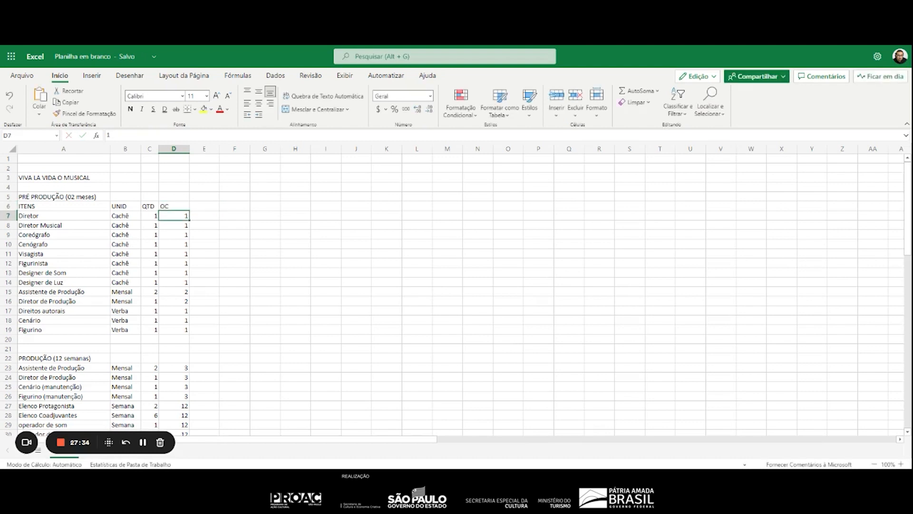
{"action": "key", "text": "Up"}
{"action": "type", "text": "OCO"}
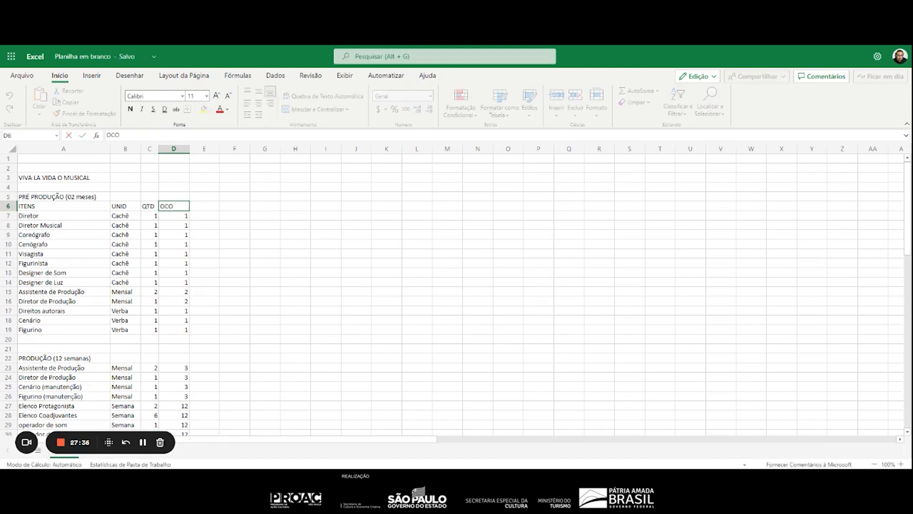
{"action": "key", "text": "Tab"}
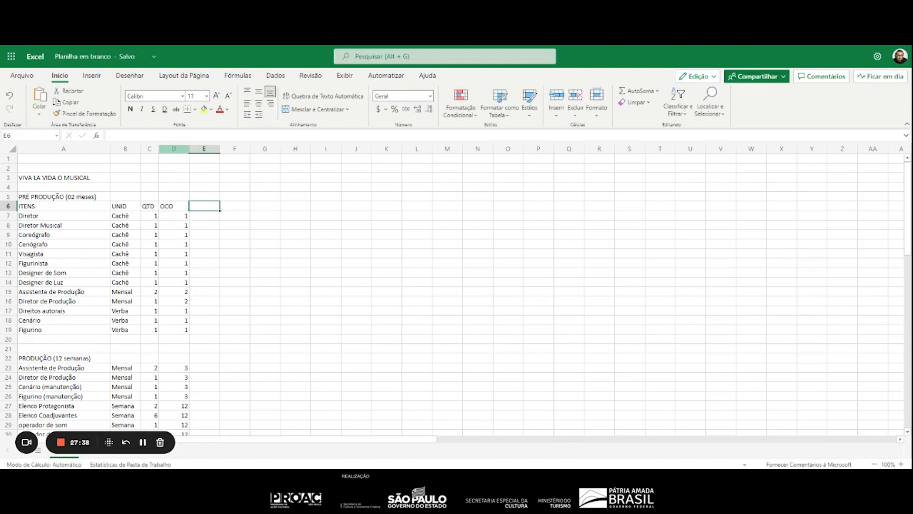
{"action": "double_click", "coordinate": [189, 148]}
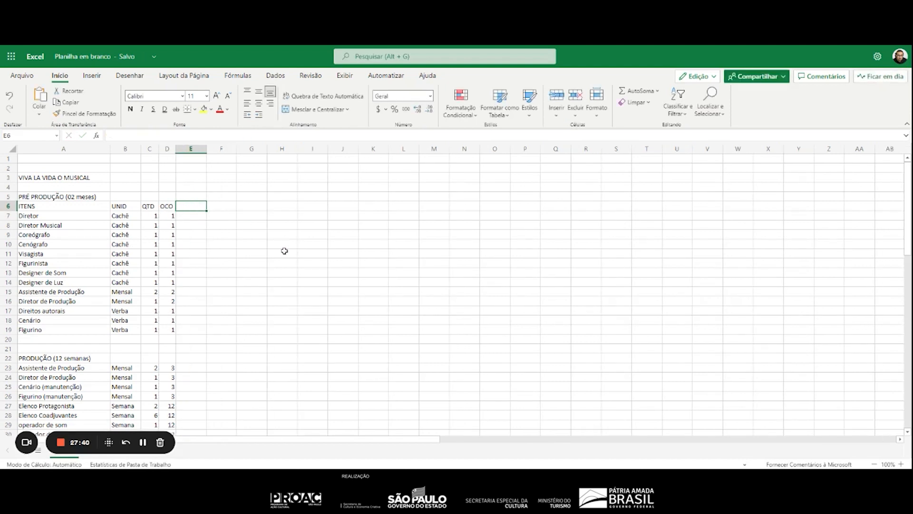
Add the column heading "Valor Unit" in E6, beside the OCO heading
{"action": "type", "text": "Vla"}
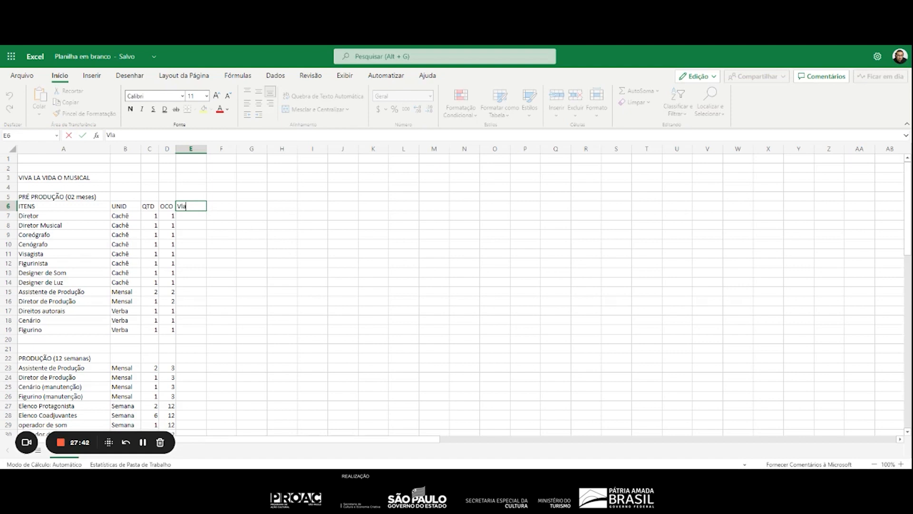
{"action": "key", "text": "BackSpace"}
{"action": "key", "text": "BackSpace"}
{"action": "type", "text": "alor Unit"}
Enter 10000 as the unit value of Diretor in E7
{"action": "left_click", "coordinate": [193, 215]}
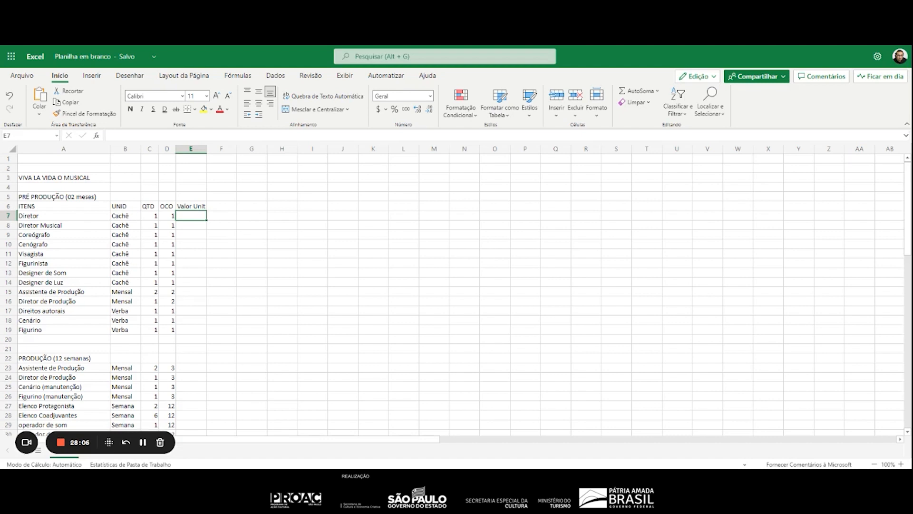
{"action": "type", "text": "10"}
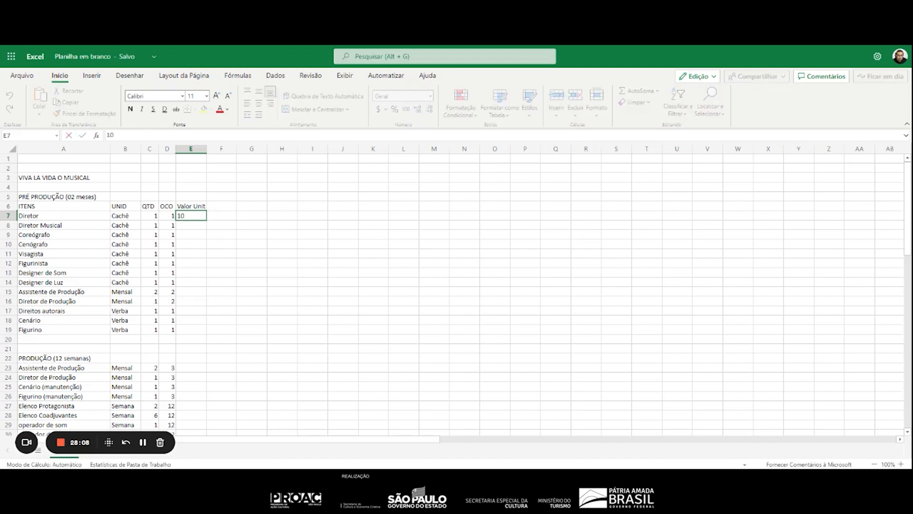
{"action": "type", "text": "000"}
{"action": "key", "text": "Return"}
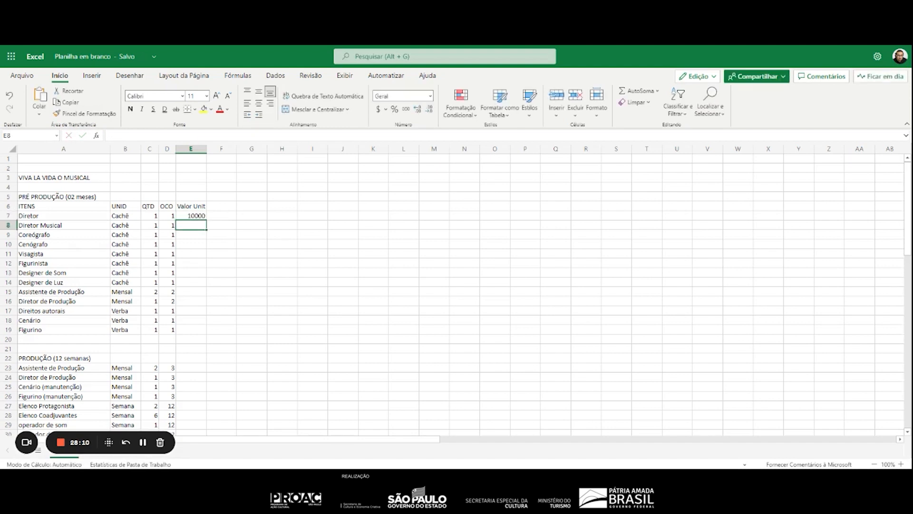
Apply the accounting number format with the $ symbol and 2 decimal places to Diretor's unit value in E7
{"action": "key", "text": "Up"}
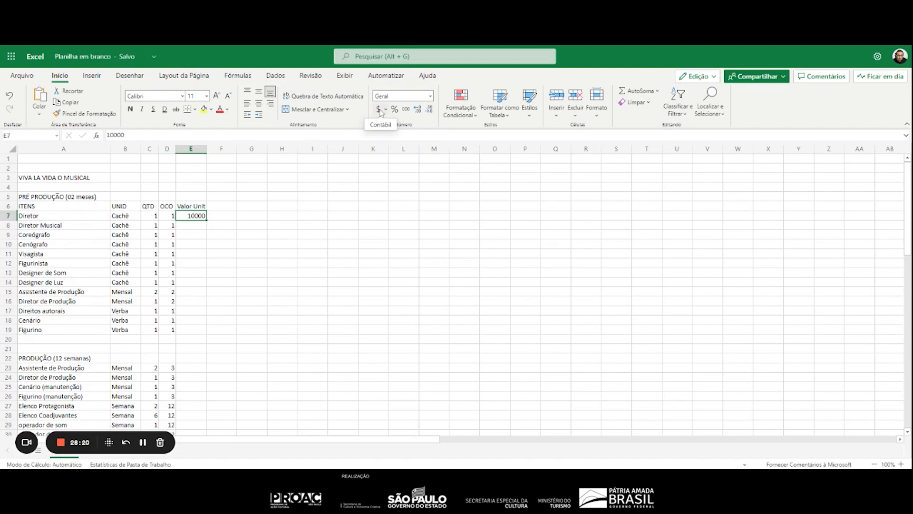
{"action": "left_click", "coordinate": [380, 111]}
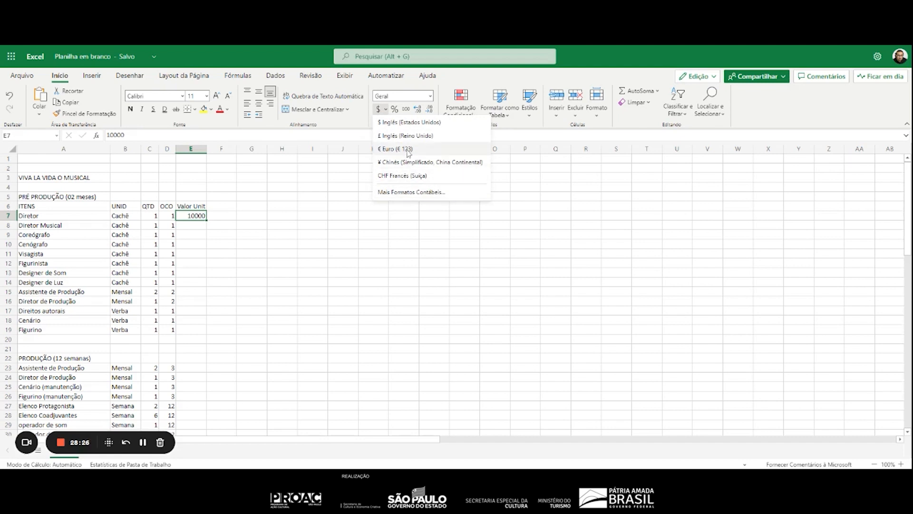
{"action": "left_click", "coordinate": [412, 192]}
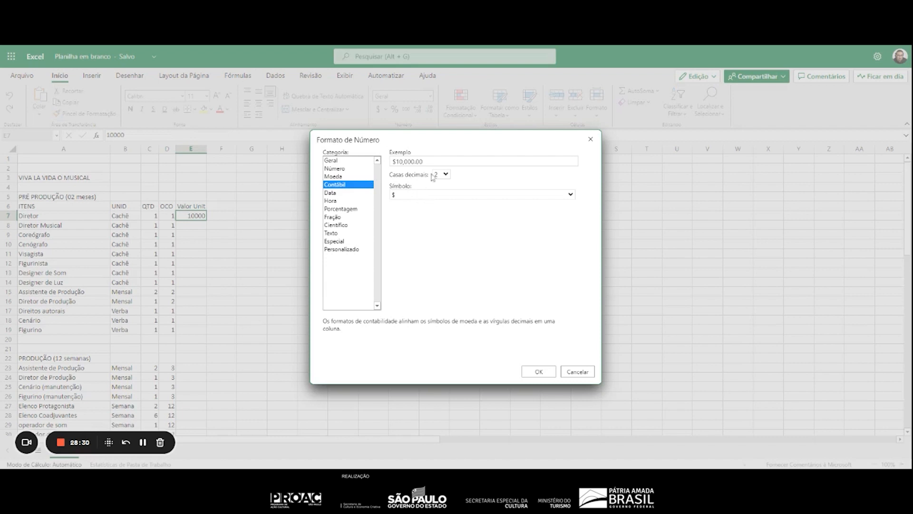
{"action": "left_click", "coordinate": [432, 165]}
{"action": "left_click", "coordinate": [541, 371]}
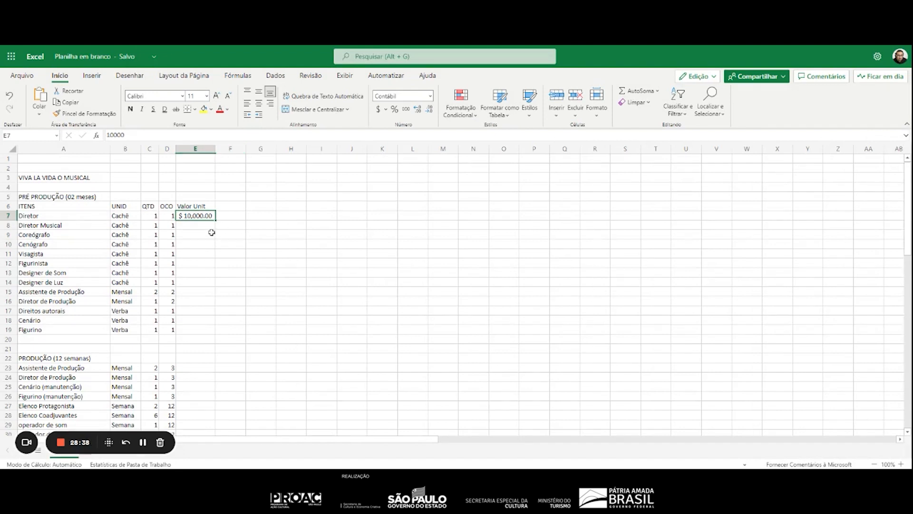
Apply the $ Inglês (Estados Unidos) accounting format to the whole Valor Unit column E
{"action": "left_click", "coordinate": [200, 150]}
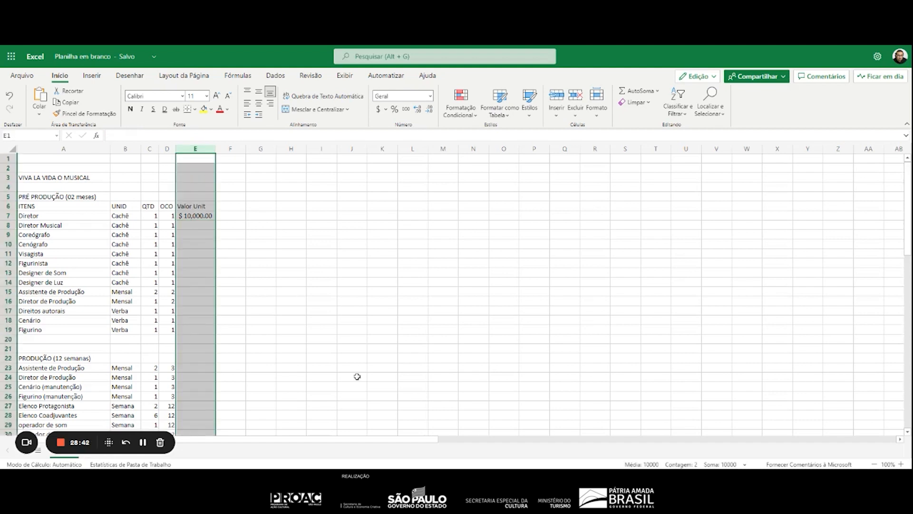
{"action": "left_click", "coordinate": [379, 111]}
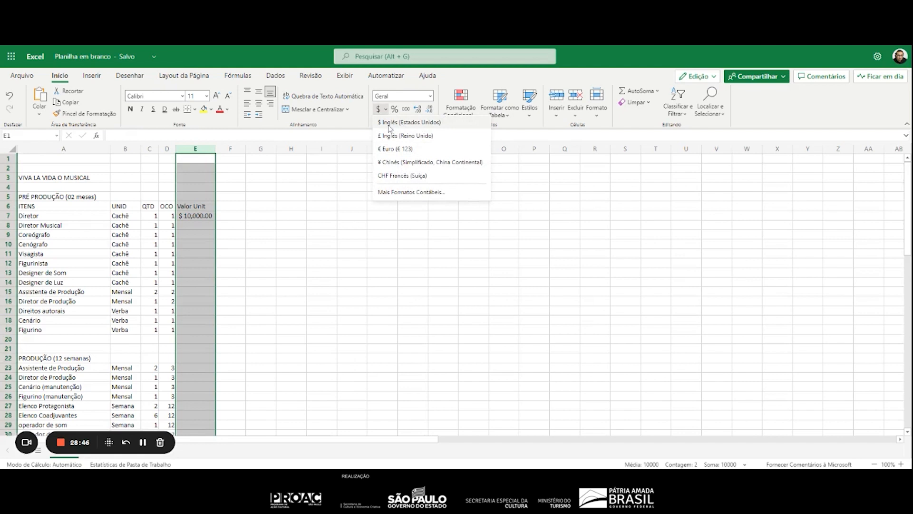
{"action": "left_click", "coordinate": [390, 124]}
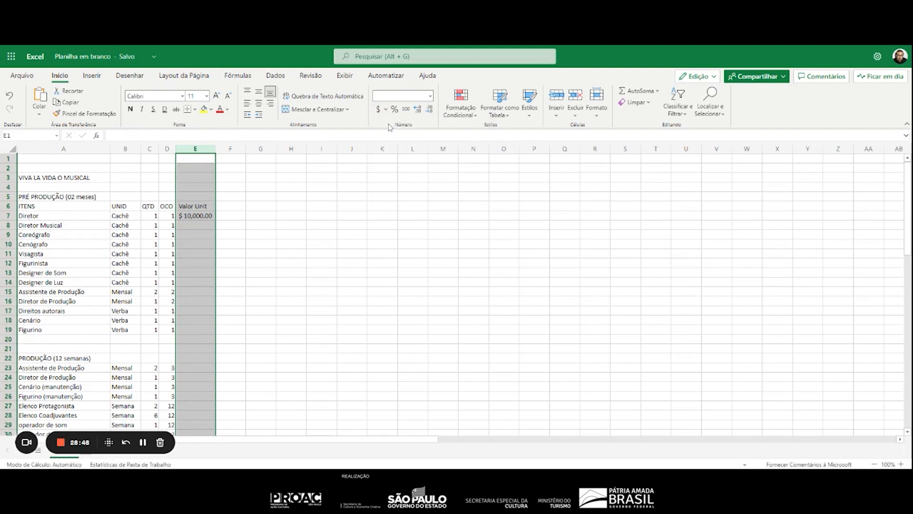
Enter 5,000 as the unit value of Diretor Musical in E8
{"action": "left_click", "coordinate": [203, 226]}
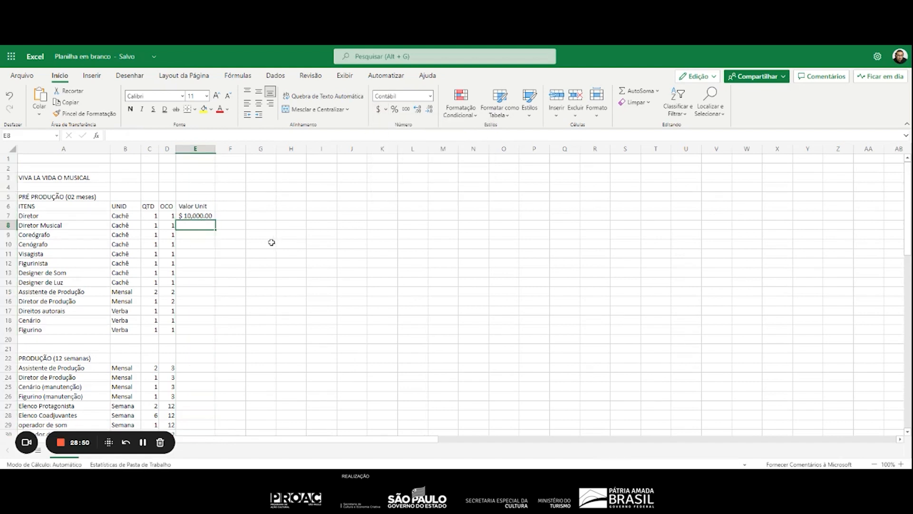
{"action": "type", "text": "5,000"}
{"action": "key", "text": "Return"}
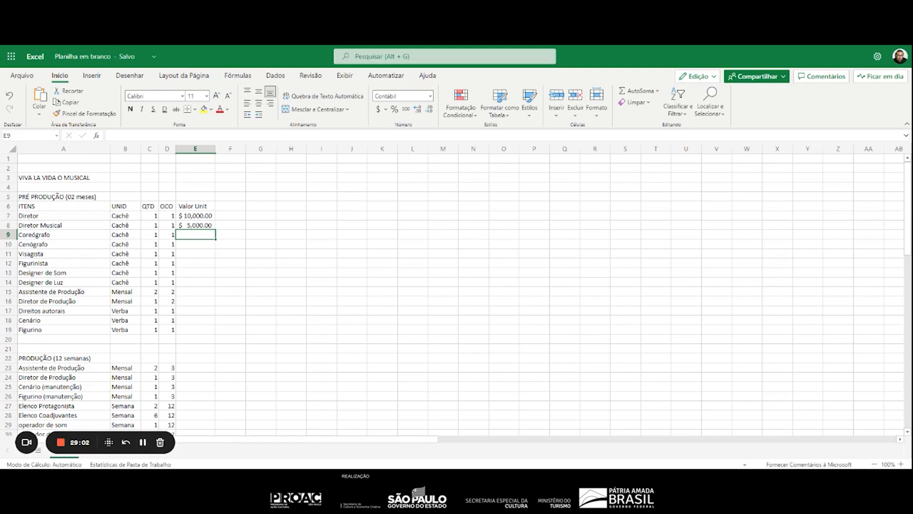
{"action": "left_click", "coordinate": [145, 443]}
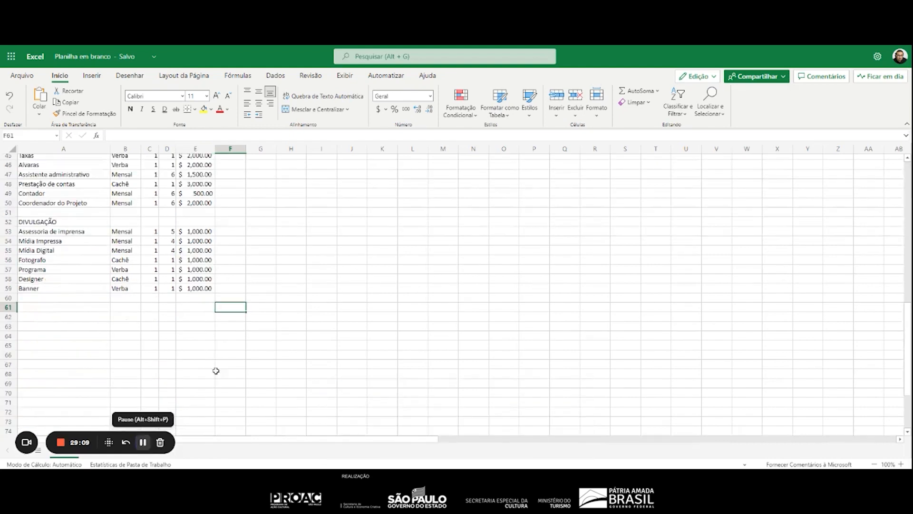
Add the column heading "Valor Total" in F6, beside the Valor Unit heading
{"action": "scroll", "coordinate": [265, 313], "scroll_direction": "up", "scroll_amount": 2}
{"action": "scroll", "coordinate": [266, 313], "scroll_direction": "up", "scroll_amount": 13}
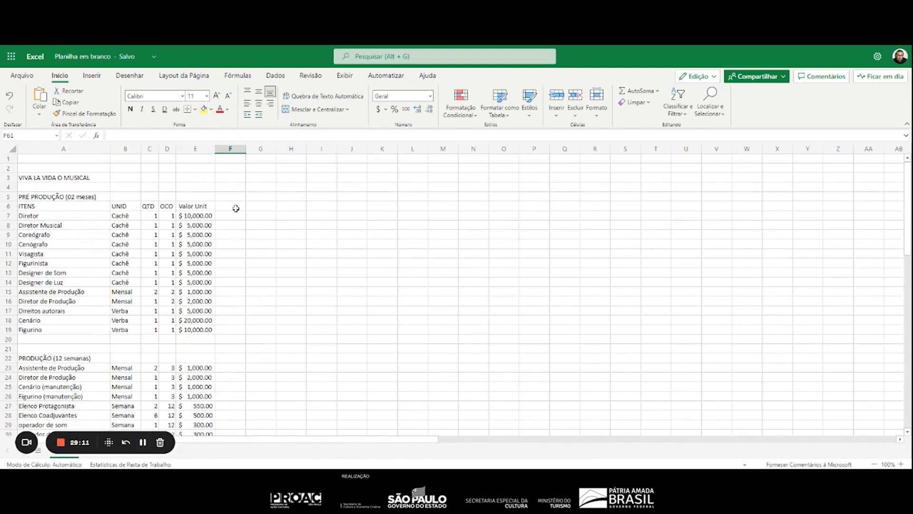
{"action": "scroll", "coordinate": [184, 243], "scroll_direction": "down", "scroll_amount": 14}
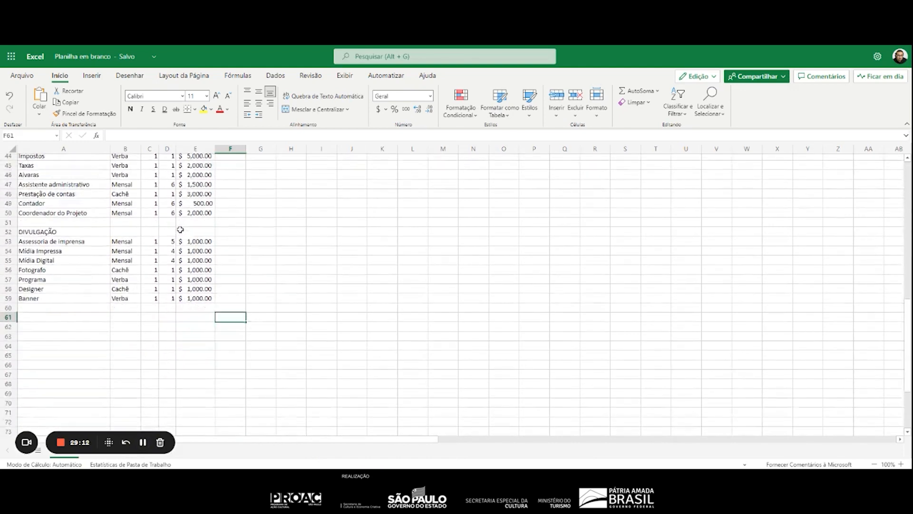
{"action": "scroll", "coordinate": [233, 244], "scroll_direction": "up", "scroll_amount": 14}
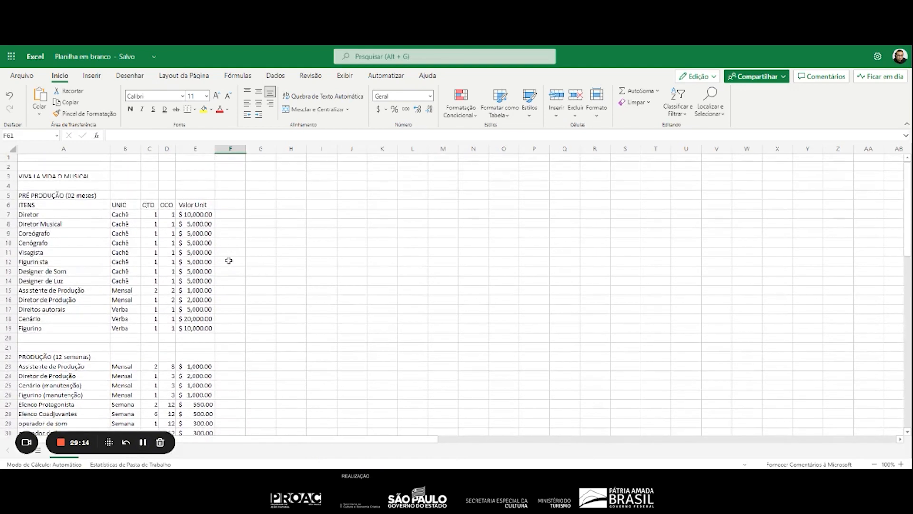
{"action": "left_click", "coordinate": [238, 207]}
{"action": "type", "text": "Valor "}
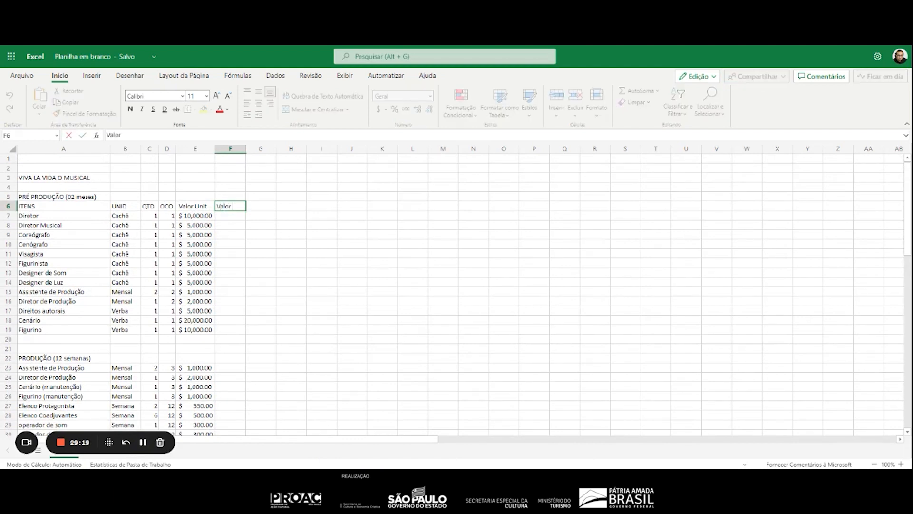
{"action": "type", "text": "Total"}
{"action": "key", "text": "BackSpace"}
{"action": "key", "text": "BackSpace"}
{"action": "type", "text": "otal"}
{"action": "left_click", "coordinate": [242, 252]}
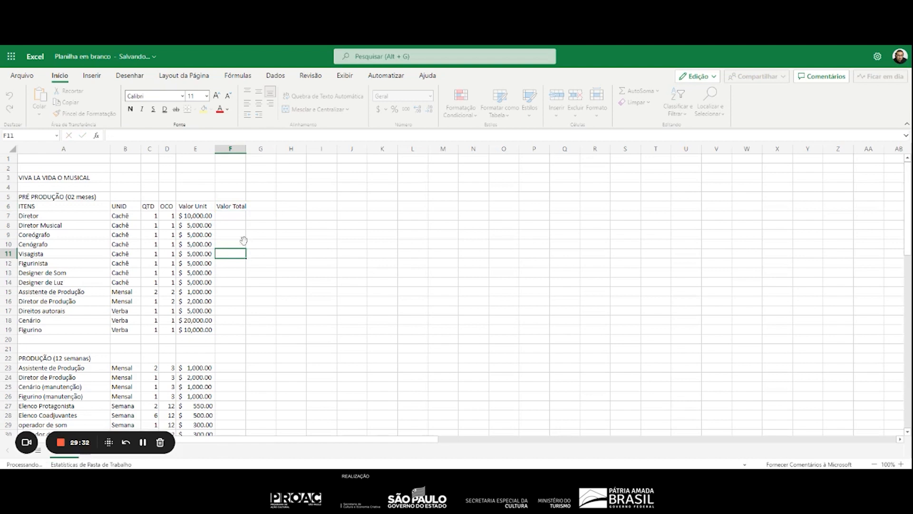
Enter the formula =C7*D7*E7 in F7 as Diretor's total value and fit column F's width to its contents
{"action": "left_click", "coordinate": [235, 215]}
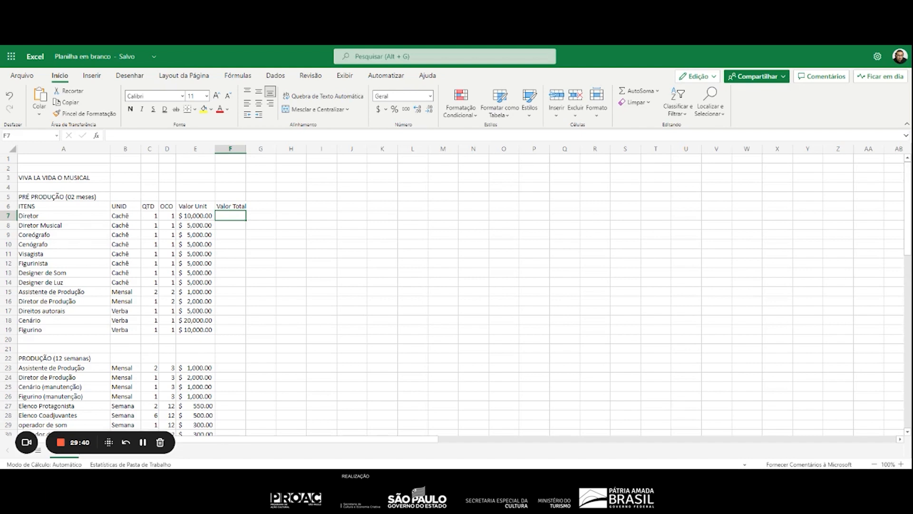
{"action": "type", "text": "="}
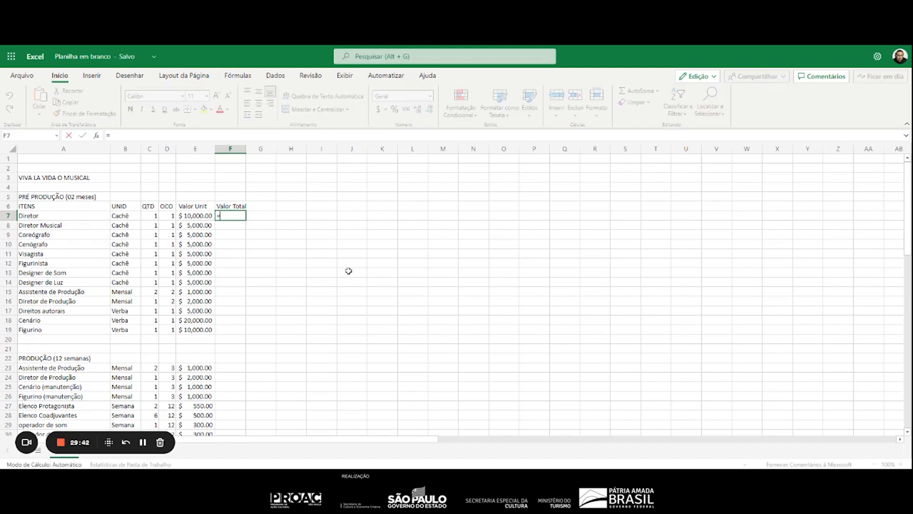
{"action": "left_click", "coordinate": [154, 215]}
{"action": "left_click", "coordinate": [171, 217]}
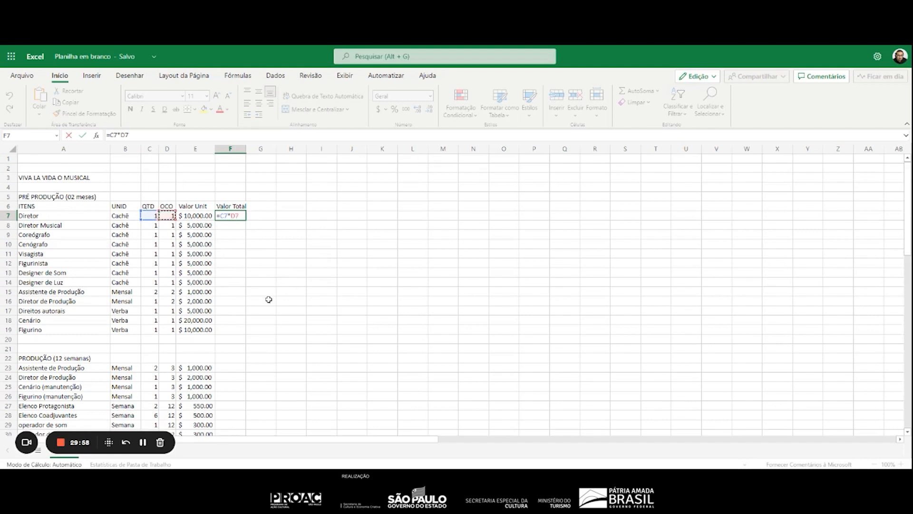
{"action": "type", "text": "*"}
{"action": "left_click", "coordinate": [197, 218]}
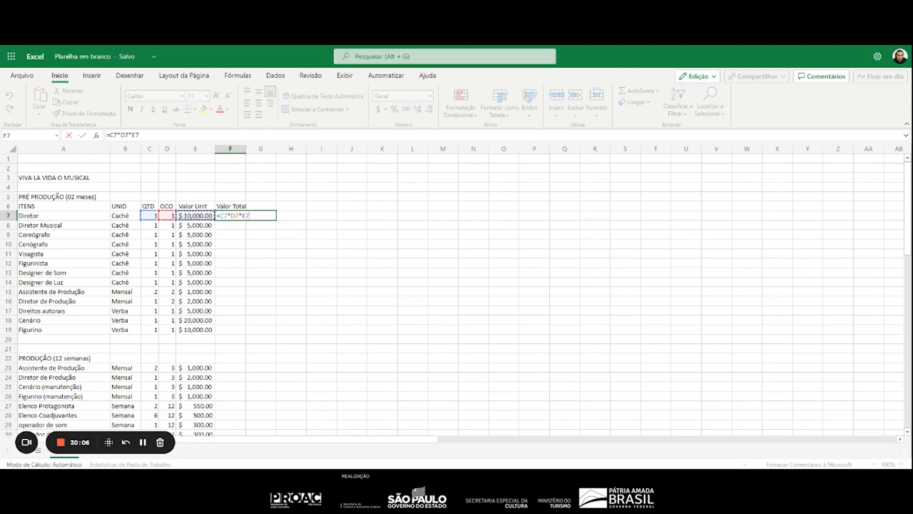
{"action": "key", "text": "Return"}
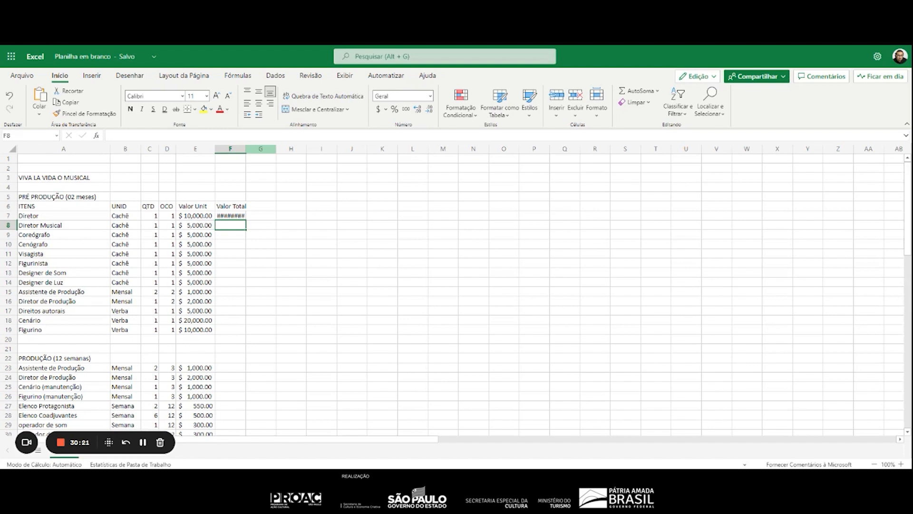
{"action": "double_click", "coordinate": [245, 149]}
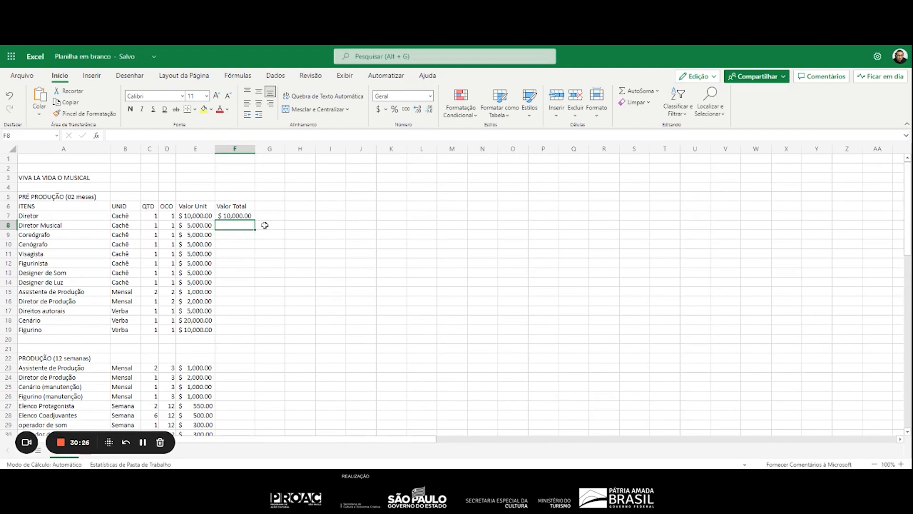
{"action": "left_click", "coordinate": [246, 217]}
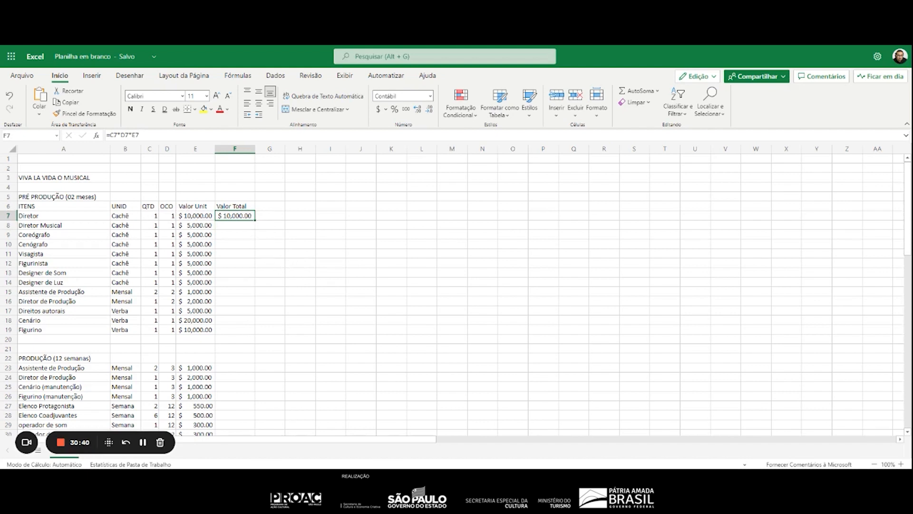
{"action": "left_click_drag", "start_coordinate": [255, 220], "coordinate": [278, 218]}
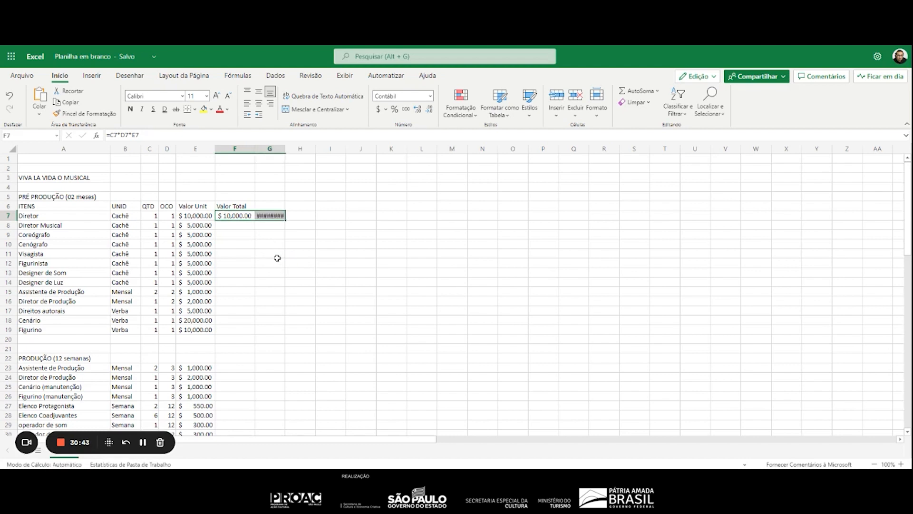
{"action": "key", "text": "Delete"}
{"action": "left_click", "coordinate": [256, 238]}
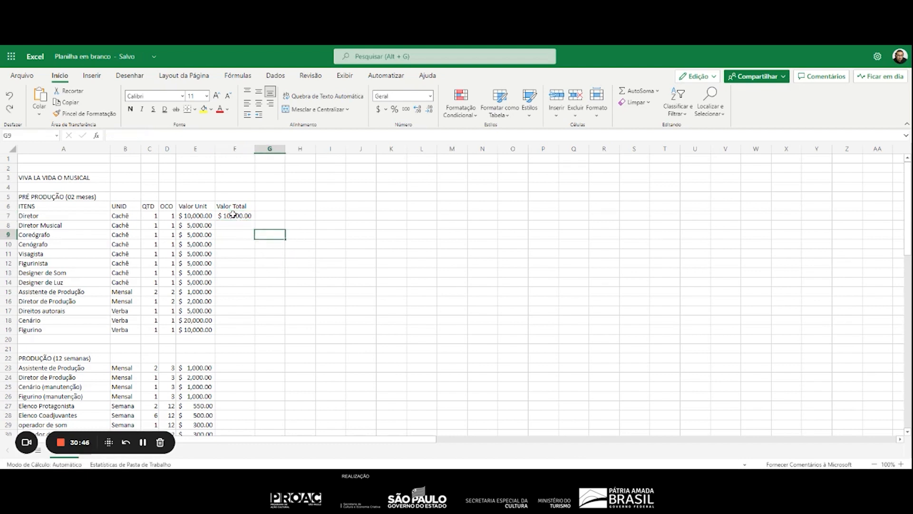
Fill the Valor Total formula from F7 down column F through the Banner row, F59
{"action": "left_click", "coordinate": [237, 218]}
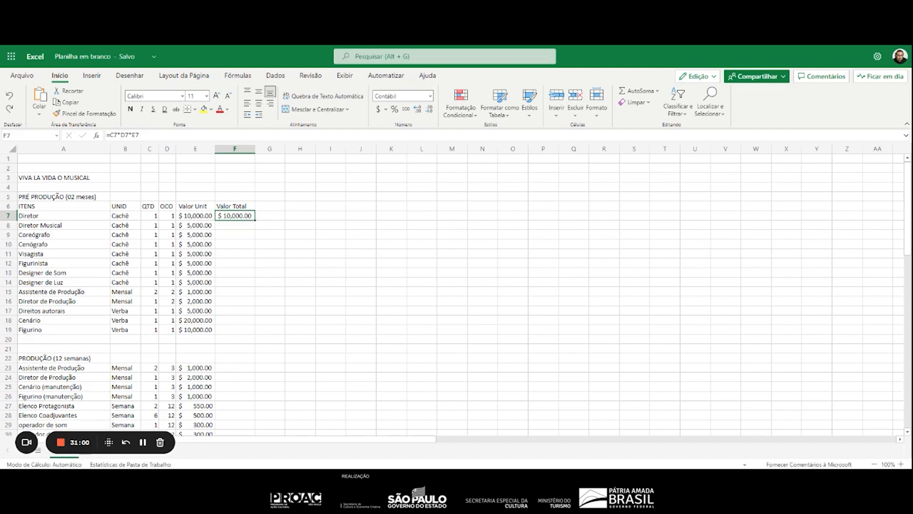
{"action": "left_click_drag", "start_coordinate": [255, 220], "coordinate": [255, 333]}
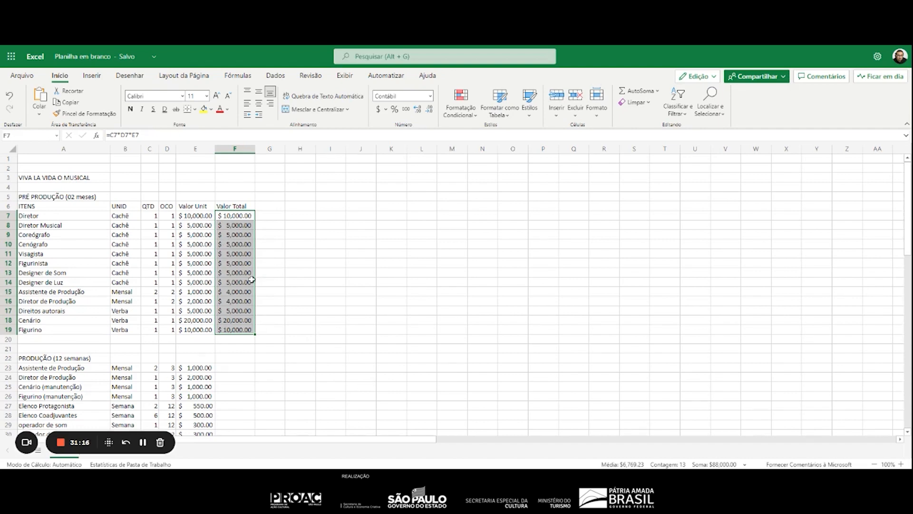
{"action": "scroll", "coordinate": [286, 351], "scroll_direction": "down", "scroll_amount": 8}
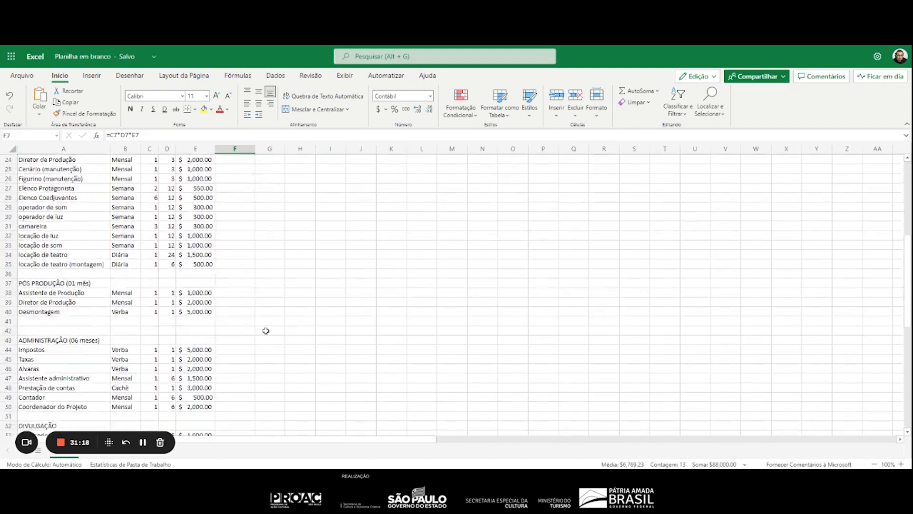
{"action": "scroll", "coordinate": [266, 331], "scroll_direction": "down", "scroll_amount": 7}
{"action": "scroll", "coordinate": [266, 330], "scroll_direction": "up", "scroll_amount": 13}
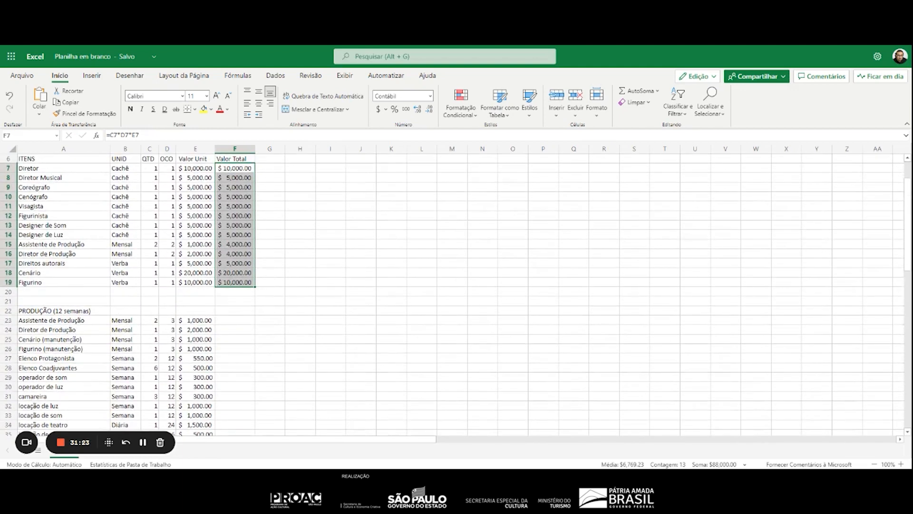
{"action": "left_click_drag", "start_coordinate": [255, 286], "coordinate": [255, 331]}
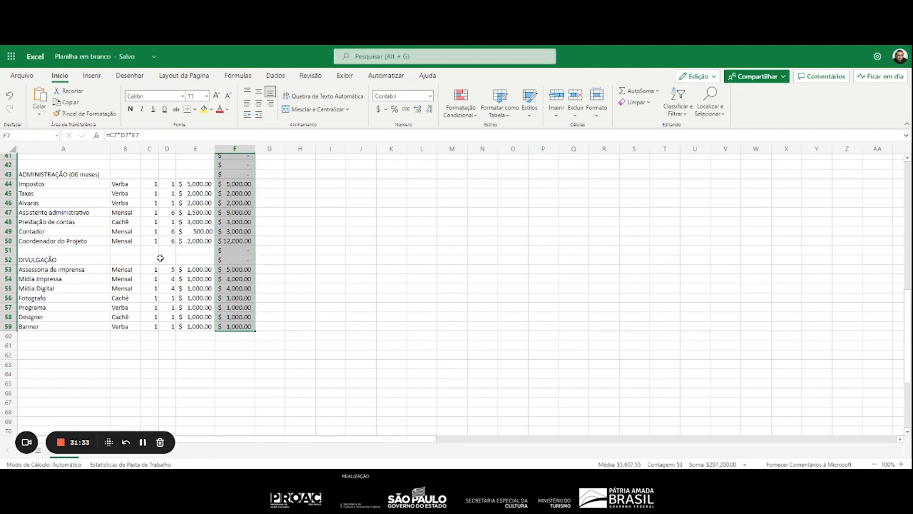
Clear the total formulas in F51:F52 and F41:F43, on the blank and heading rows of DIVULGAÇÃO and ADMINISTRAÇÃO
{"action": "left_click", "coordinate": [245, 261]}
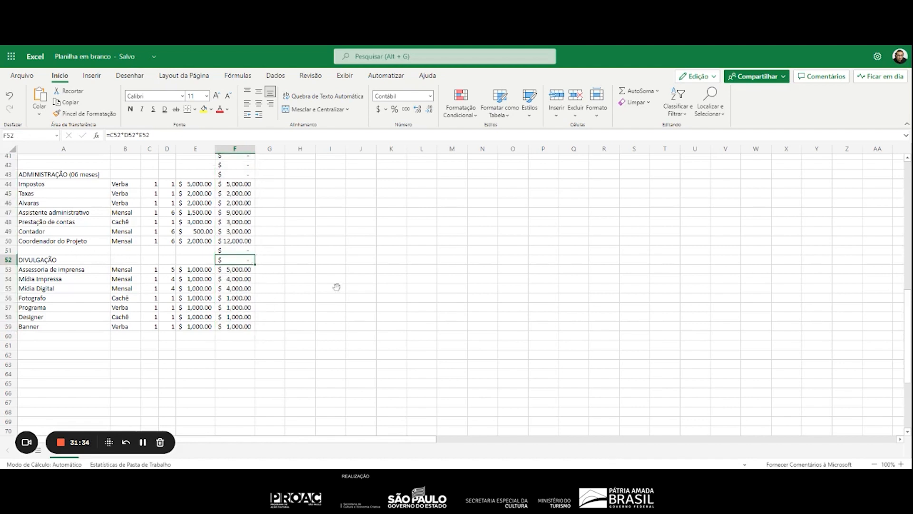
{"action": "key", "text": "Delete"}
{"action": "left_click", "coordinate": [251, 250]}
{"action": "key", "text": "Delete"}
{"action": "scroll", "coordinate": [250, 251], "scroll_direction": "up", "scroll_amount": 5}
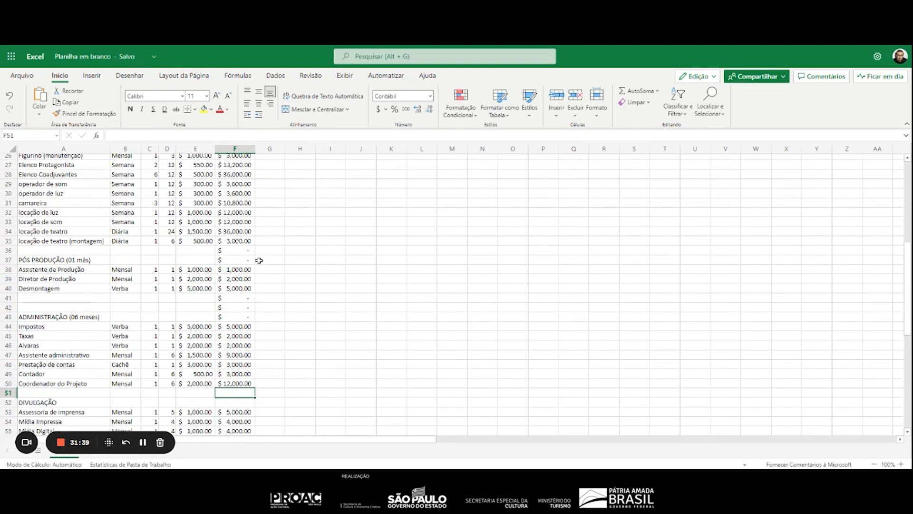
{"action": "left_click", "coordinate": [244, 297]}
{"action": "left_click_drag", "start_coordinate": [243, 298], "coordinate": [248, 318]}
{"action": "key", "text": "Delete"}
Clear the total formulas in F36:F37 and F20:F22, on the blank and heading rows of PÓS PRODUÇÃO and PRODUÇÃO
{"action": "left_click", "coordinate": [249, 252]}
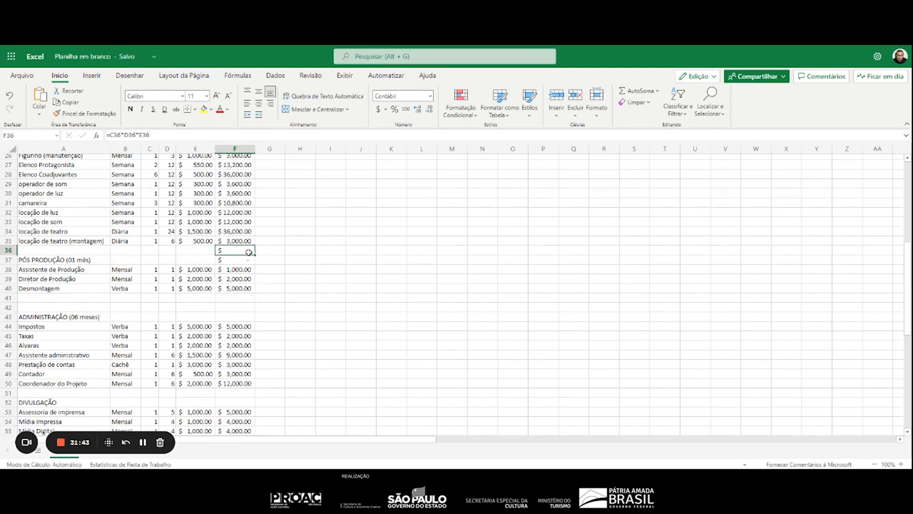
{"action": "left_click_drag", "start_coordinate": [249, 252], "coordinate": [247, 308]}
{"action": "key", "text": "Delete"}
{"action": "scroll", "coordinate": [306, 259], "scroll_direction": "up", "scroll_amount": 7}
{"action": "key", "text": "Delete"}
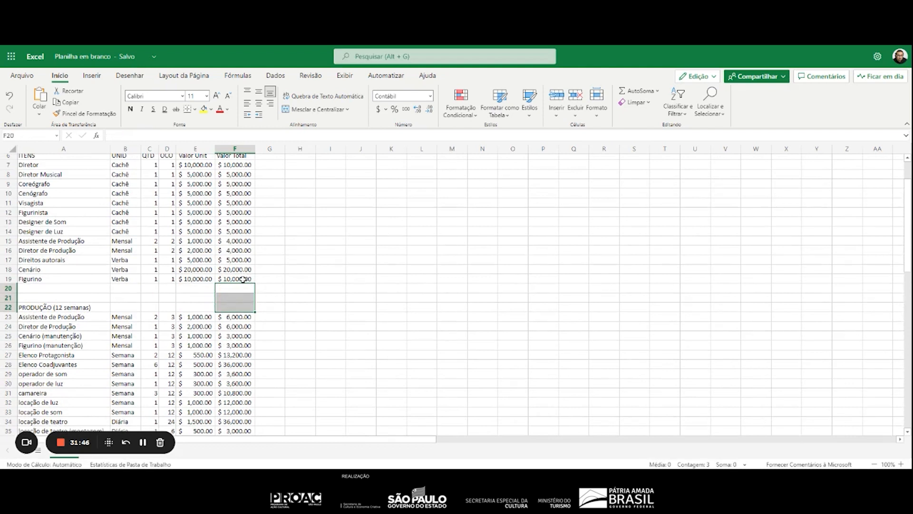
Copy Figurino's total formula from F19 into F23, on the first Assistente de Produção row of PRODUÇÃO
{"action": "left_click", "coordinate": [244, 278]}
{"action": "key", "text": "ctrl+c"}
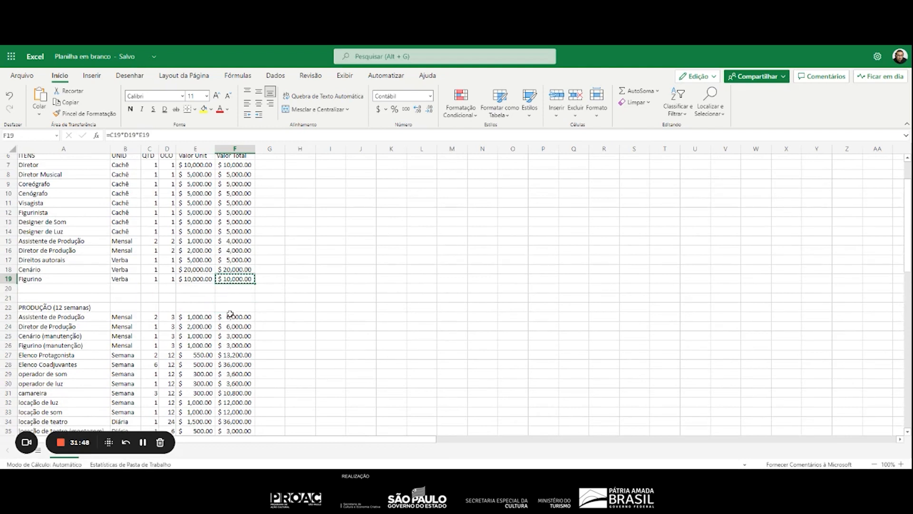
{"action": "left_click", "coordinate": [233, 316]}
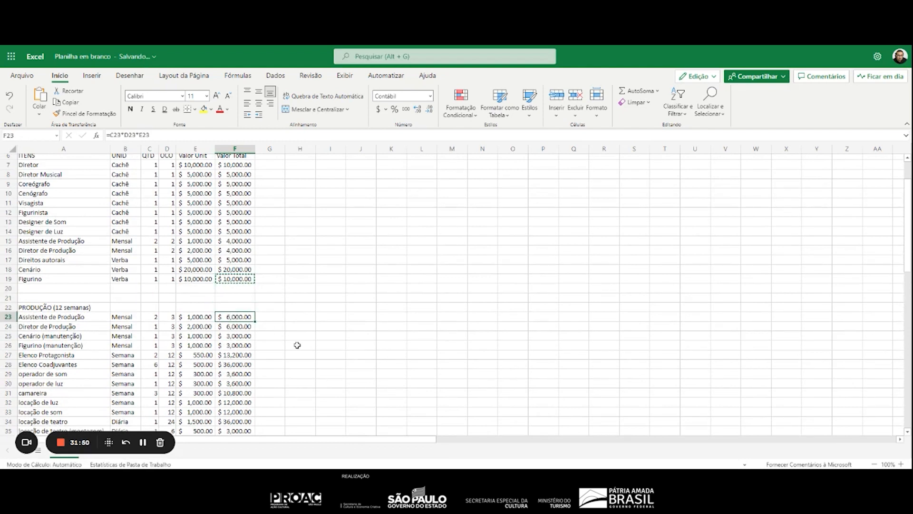
{"action": "key", "text": "ctrl+v"}
{"action": "key", "text": "Down"}
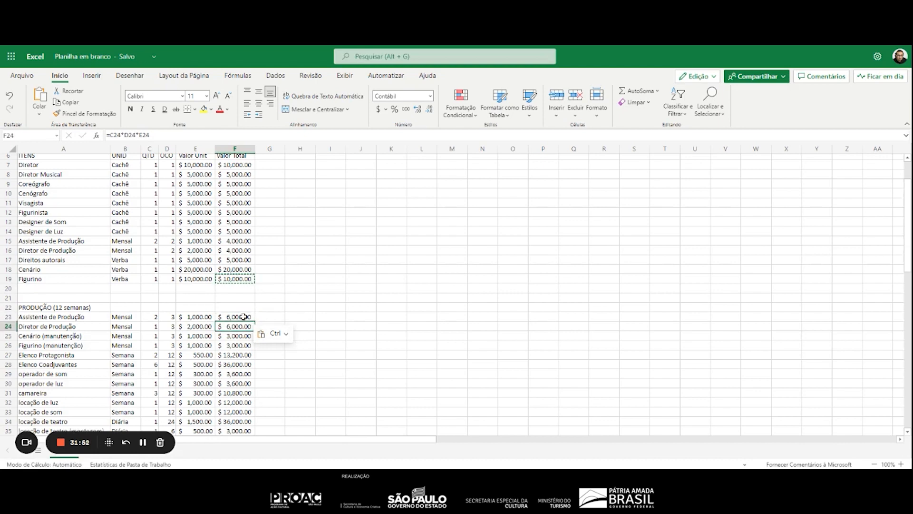
Clear the total formulas in F23:F35, covering all item rows of PRODUÇÃO
{"action": "scroll", "coordinate": [238, 345], "scroll_direction": "down", "scroll_amount": 2}
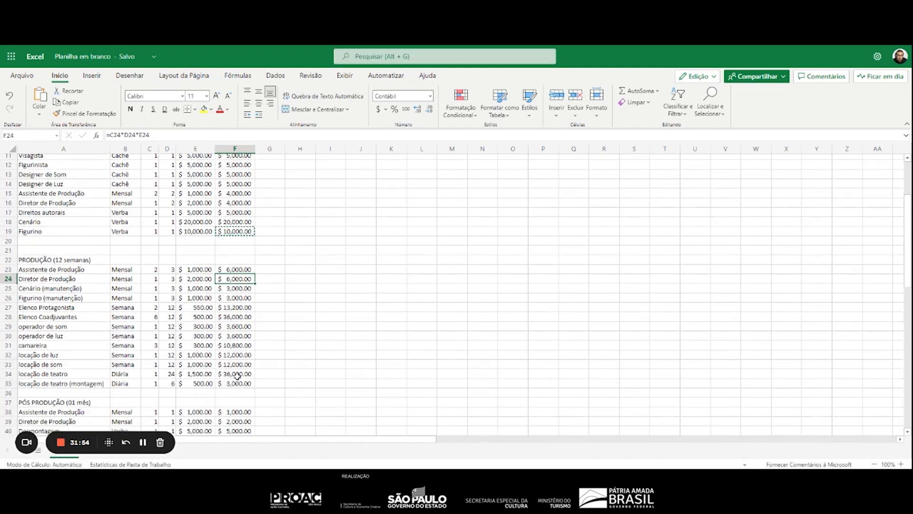
{"action": "left_click_drag", "start_coordinate": [238, 269], "coordinate": [234, 379]}
{"action": "key", "text": "Delete"}
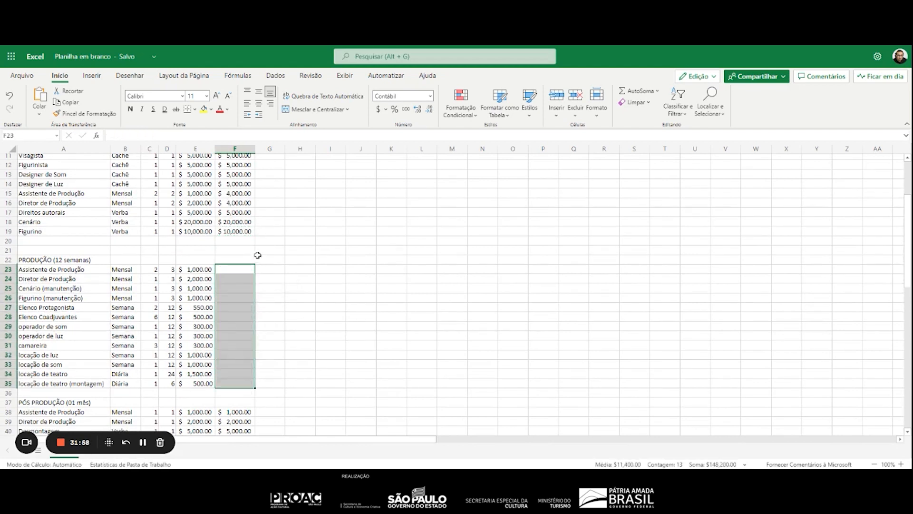
Copy the total formula from F19 into F23 and fill it down through F35 for the PRODUÇÃO items
{"action": "left_click", "coordinate": [278, 269]}
{"action": "left_click", "coordinate": [237, 232]}
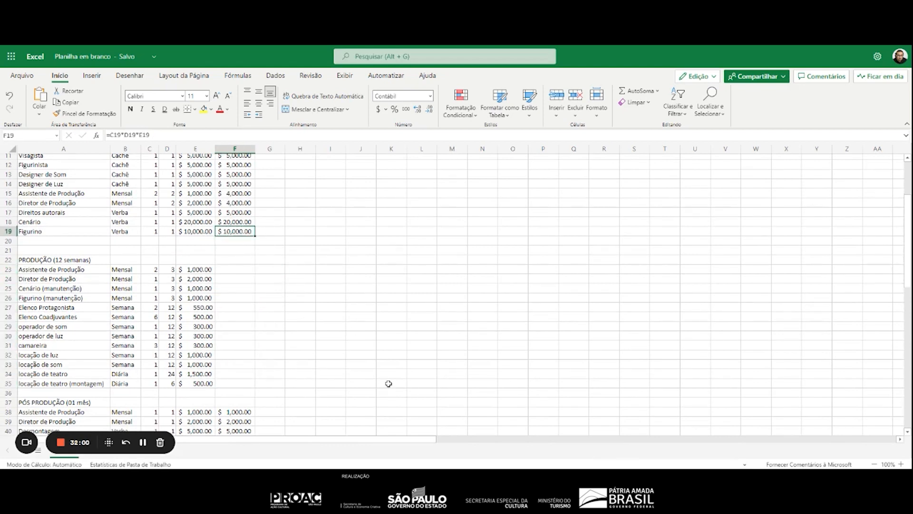
{"action": "left_click", "coordinate": [231, 269]}
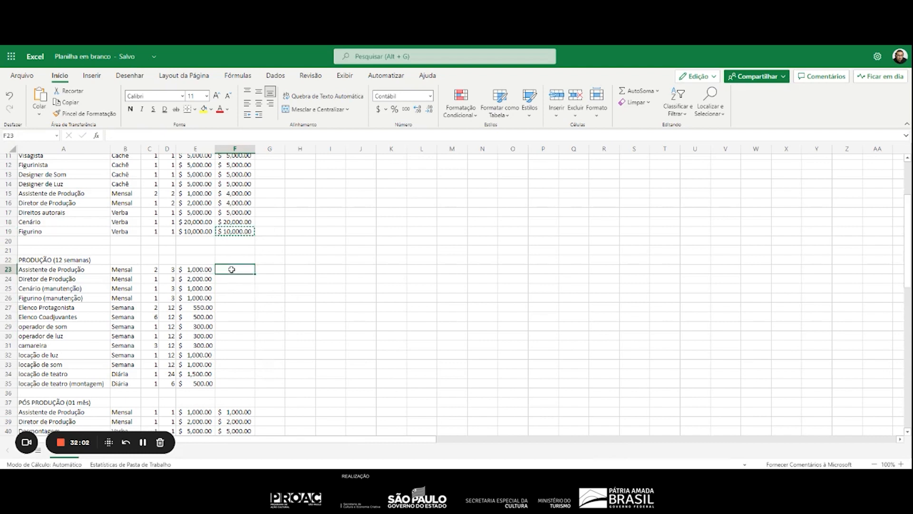
{"action": "key", "text": "ctrl+v"}
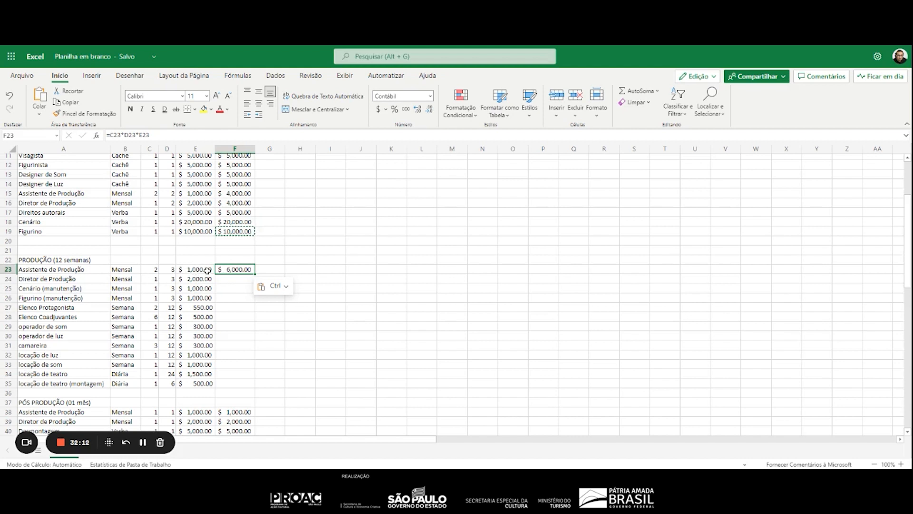
{"action": "left_click", "coordinate": [240, 281]}
{"action": "left_click", "coordinate": [247, 268]}
{"action": "left_click_drag", "start_coordinate": [253, 271], "coordinate": [257, 385]}
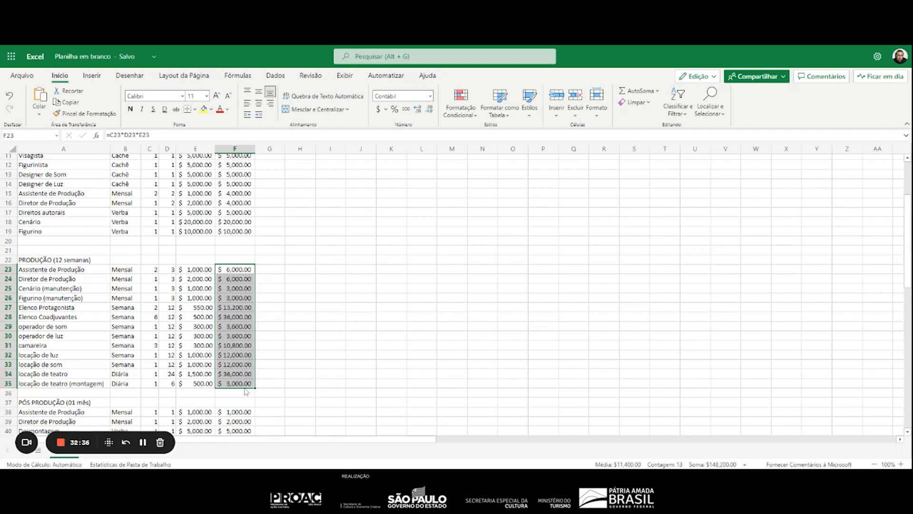
{"action": "left_click", "coordinate": [156, 308]}
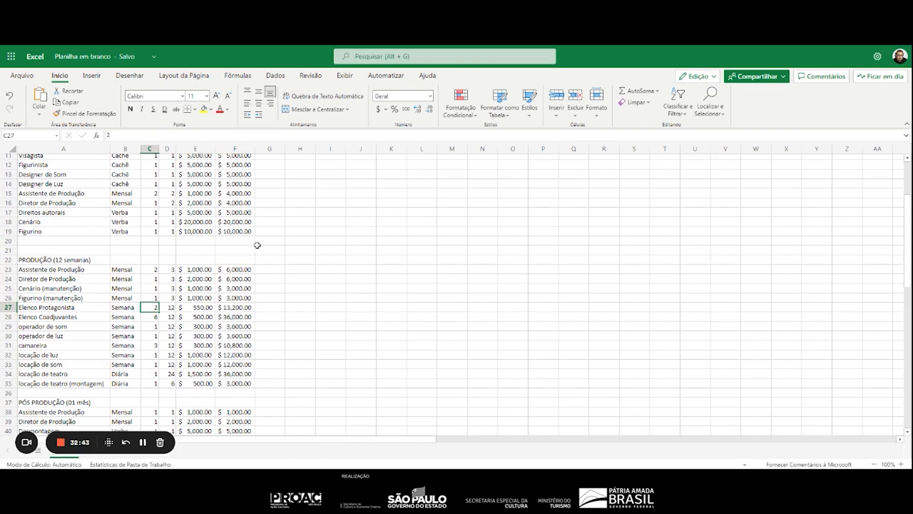
Enter the label VALOR TOTAL in A20, below the last PRÉ PRODUÇÃO item
{"action": "scroll", "coordinate": [252, 319], "scroll_direction": "down", "scroll_amount": 5}
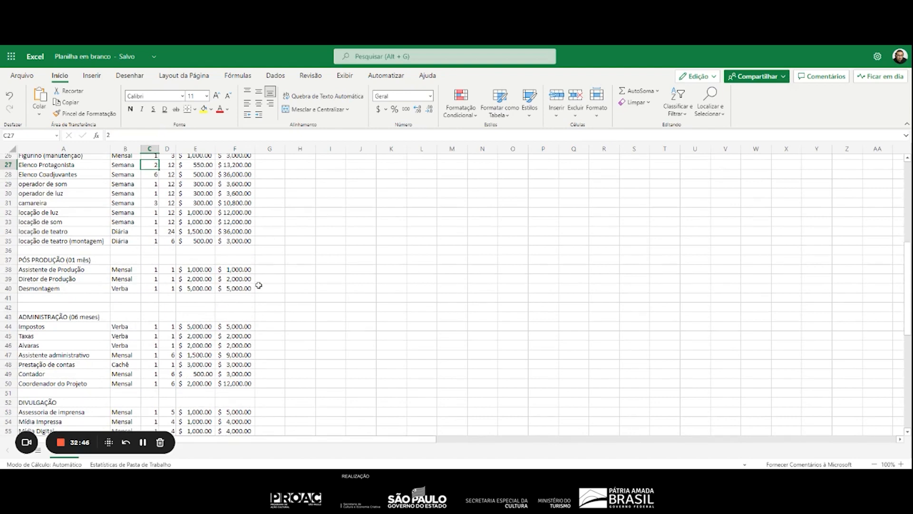
{"action": "scroll", "coordinate": [257, 291], "scroll_direction": "down", "scroll_amount": 5}
{"action": "scroll", "coordinate": [152, 298], "scroll_direction": "up", "scroll_amount": 10}
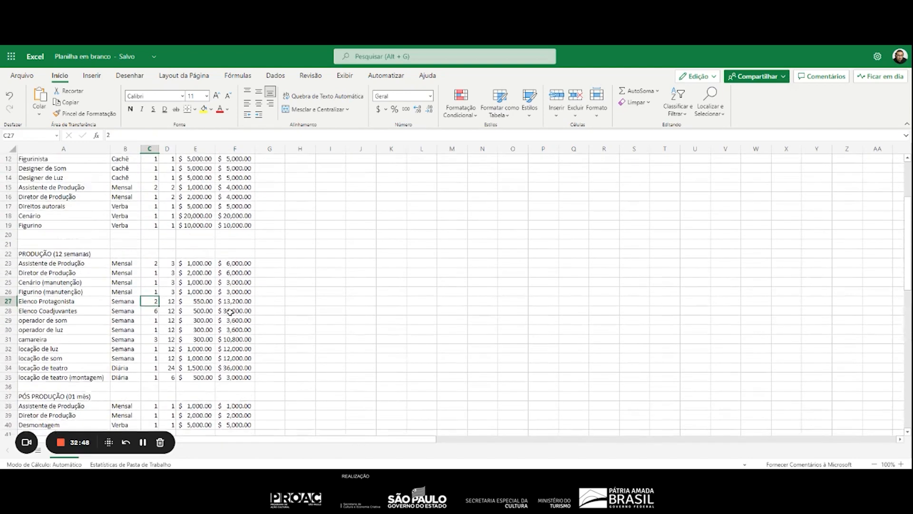
{"action": "left_click", "coordinate": [30, 240]}
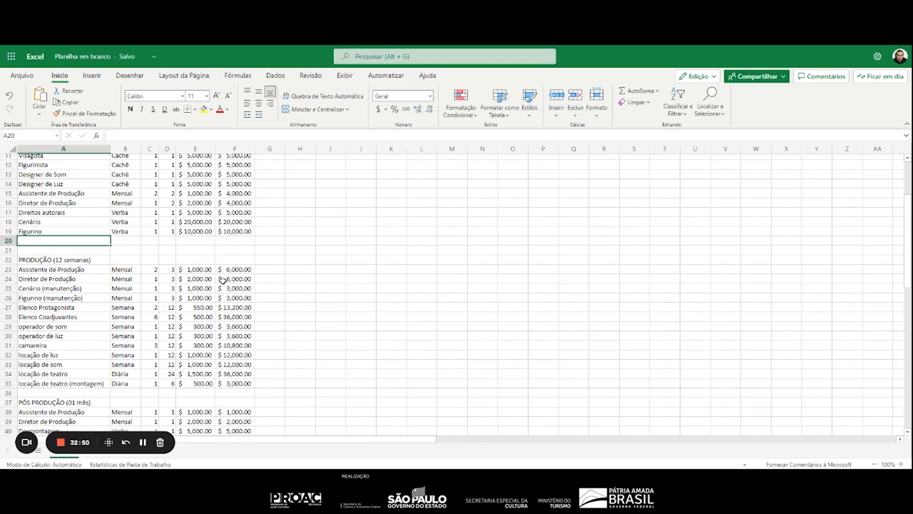
{"action": "type", "text": "VALOR TOA"}
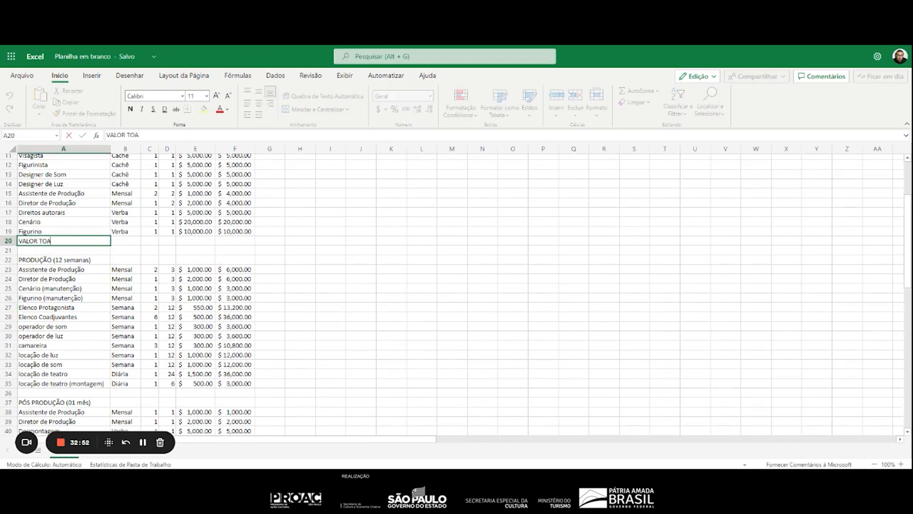
{"action": "key", "text": "Left"}
{"action": "type", "text": "TAL"}
{"action": "key", "text": "BackSpace"}
{"action": "key", "text": "BackSpace"}
{"action": "key", "text": "BackSpace"}
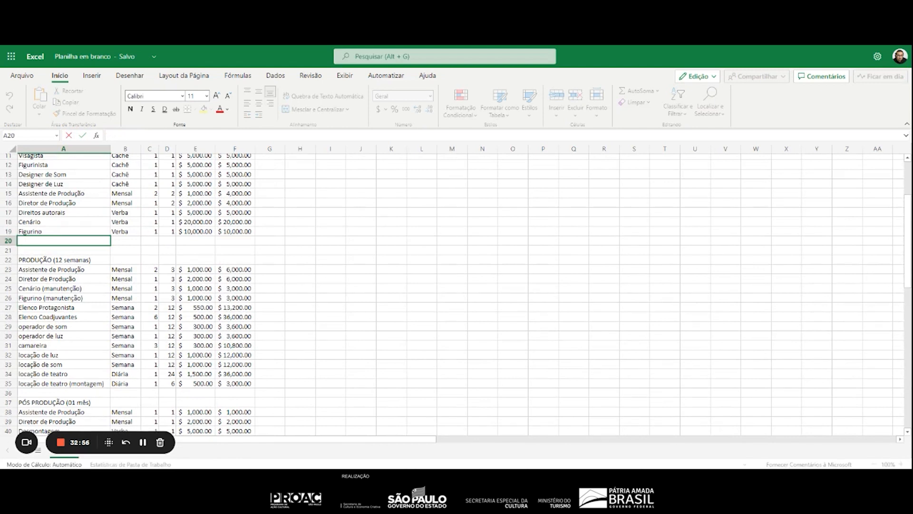
{"action": "type", "text": "VALOR TOTAL"}
Add an AutoSum formula, =SOMA(F7:F19), in F20 as the PRÉ PRODUÇÃO total
{"action": "left_click", "coordinate": [236, 241]}
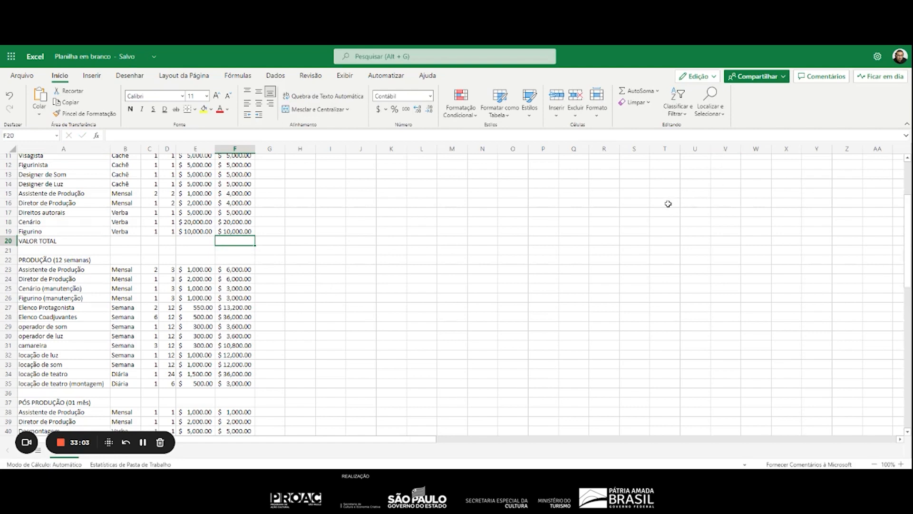
{"action": "scroll", "coordinate": [373, 247], "scroll_direction": "up", "scroll_amount": 4}
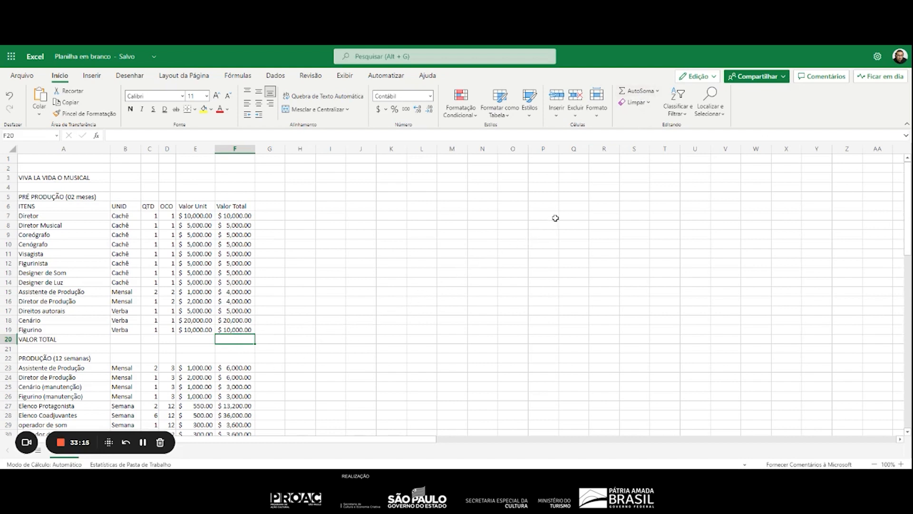
{"action": "left_click", "coordinate": [635, 92]}
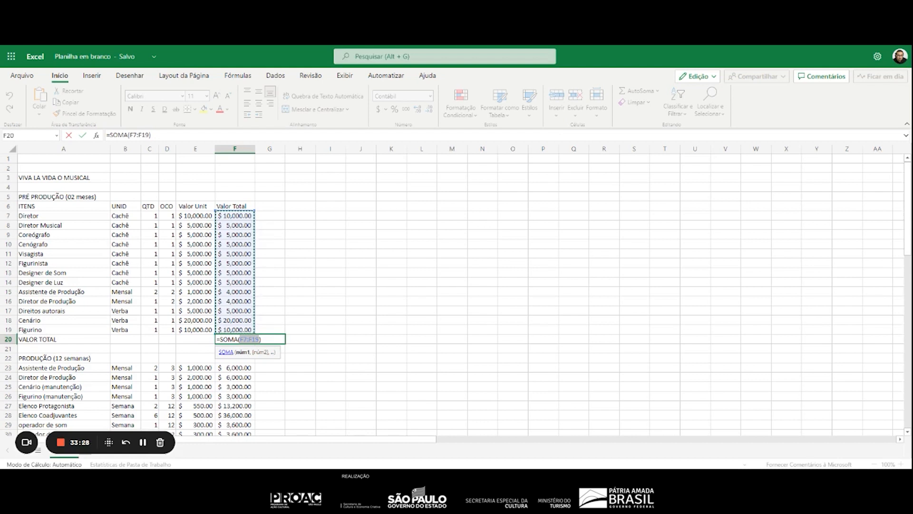
{"action": "key", "text": "Return"}
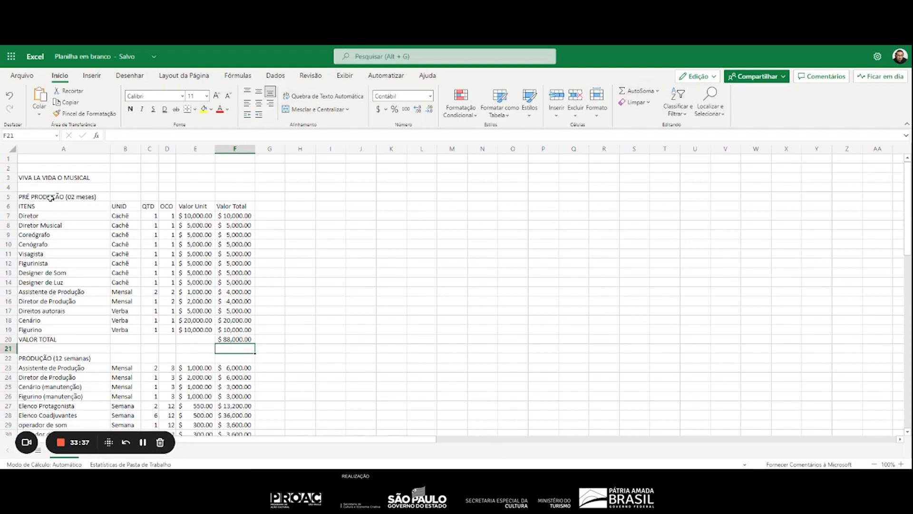
Insert a sheet row at row 36, above PÓS PRODUÇÃO, and enter the label VALOR TOTAL in A36
{"action": "scroll", "coordinate": [72, 266], "scroll_direction": "down", "scroll_amount": 7}
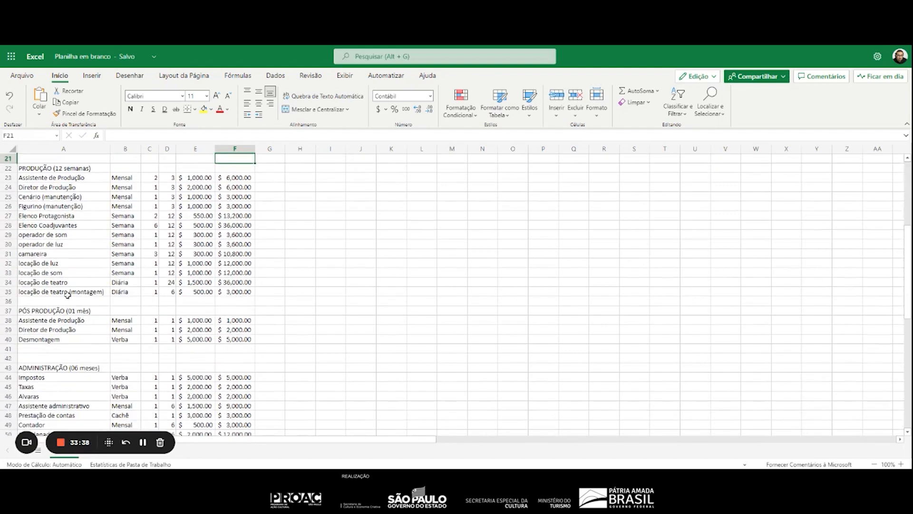
{"action": "left_click", "coordinate": [52, 302]}
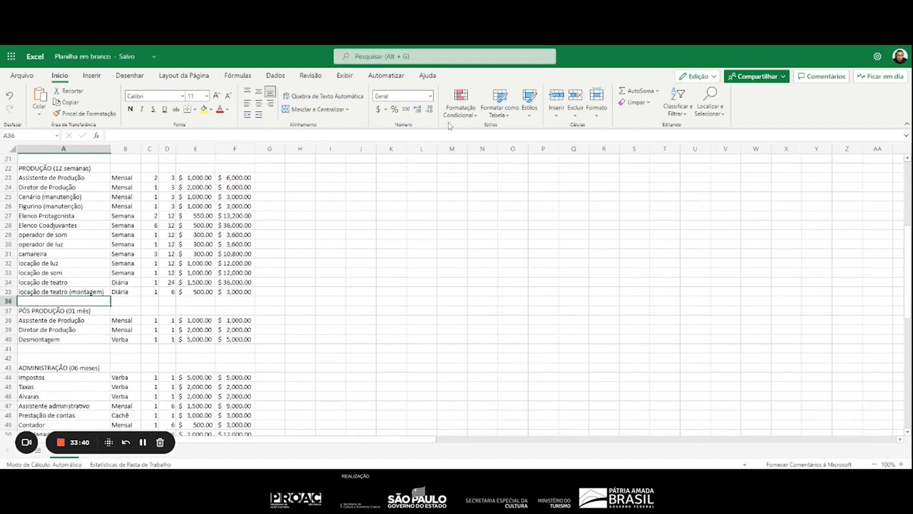
{"action": "left_click", "coordinate": [561, 120]}
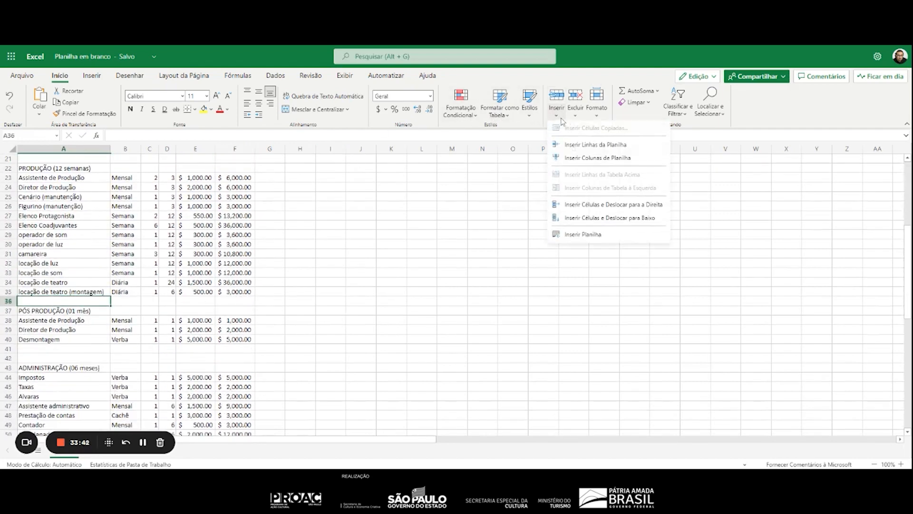
{"action": "left_click", "coordinate": [573, 145]}
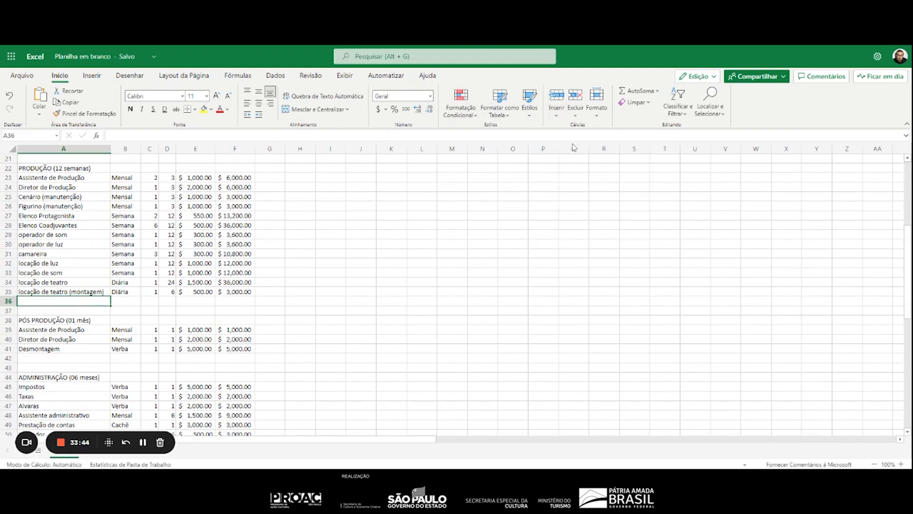
{"action": "type", "text": "VALOR TOTAL"}
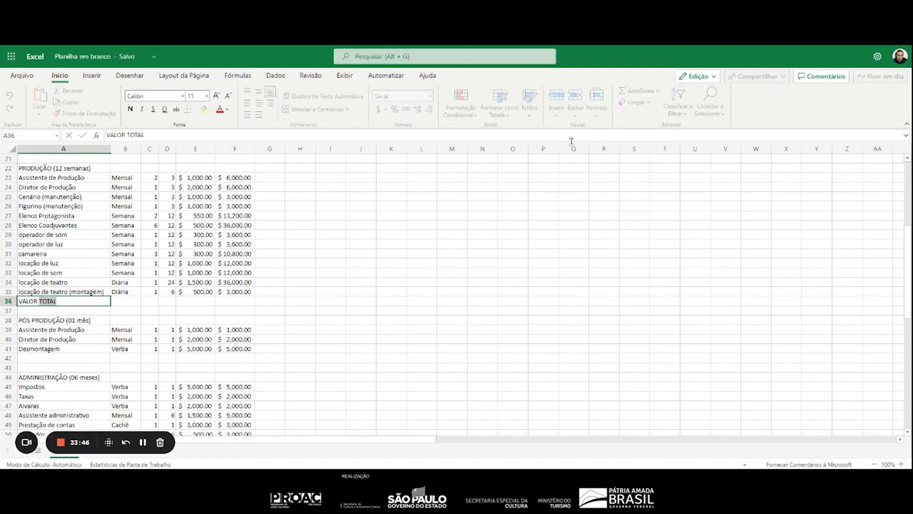
Add an AutoSum formula, =SOMA(F23:F35), in F36 as the PRODUÇÃO total and widen column F slightly
{"action": "key", "text": "Right"}
{"action": "key", "text": "Right"}
{"action": "key", "text": "Right"}
{"action": "key", "text": "Right"}
{"action": "key", "text": "Right"}
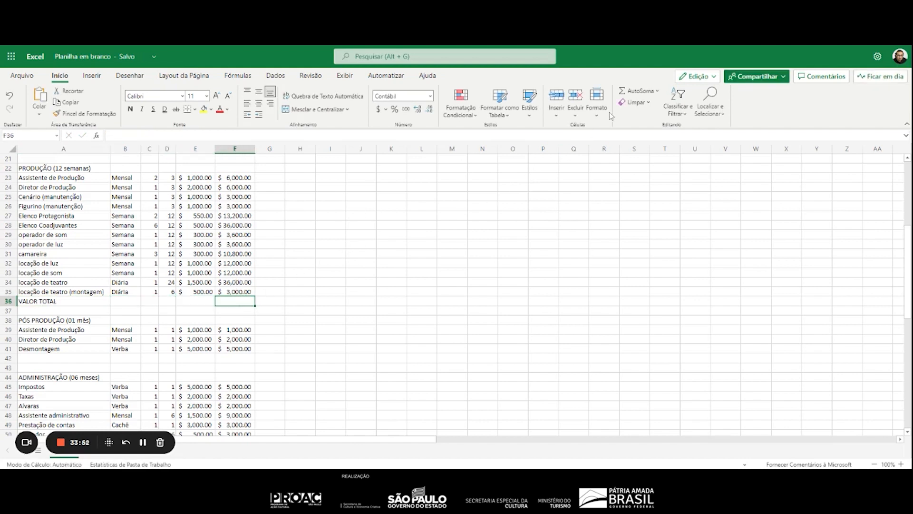
{"action": "left_click", "coordinate": [637, 93]}
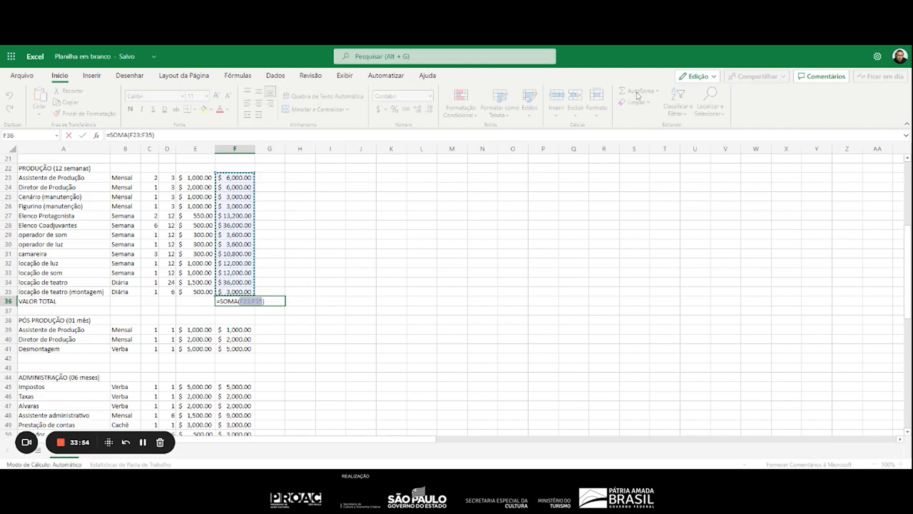
{"action": "key", "text": "Return"}
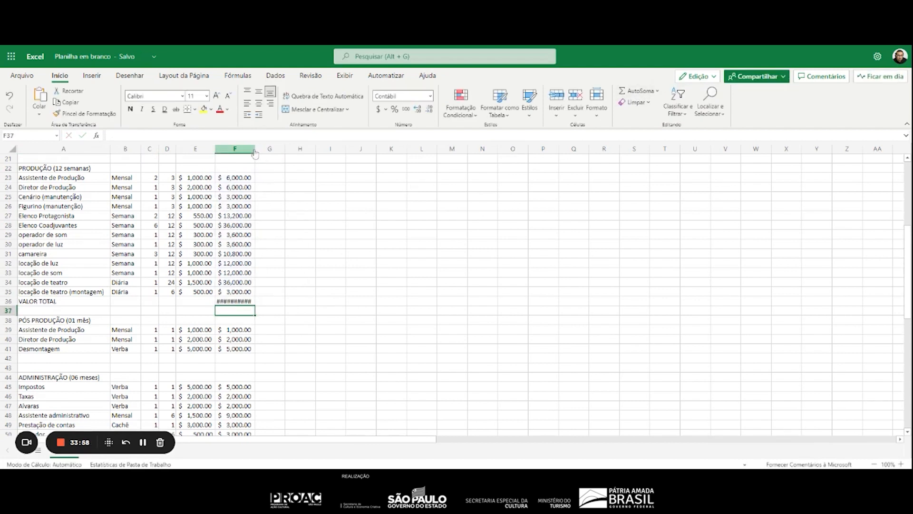
{"action": "left_click_drag", "start_coordinate": [254, 153], "coordinate": [259, 153]}
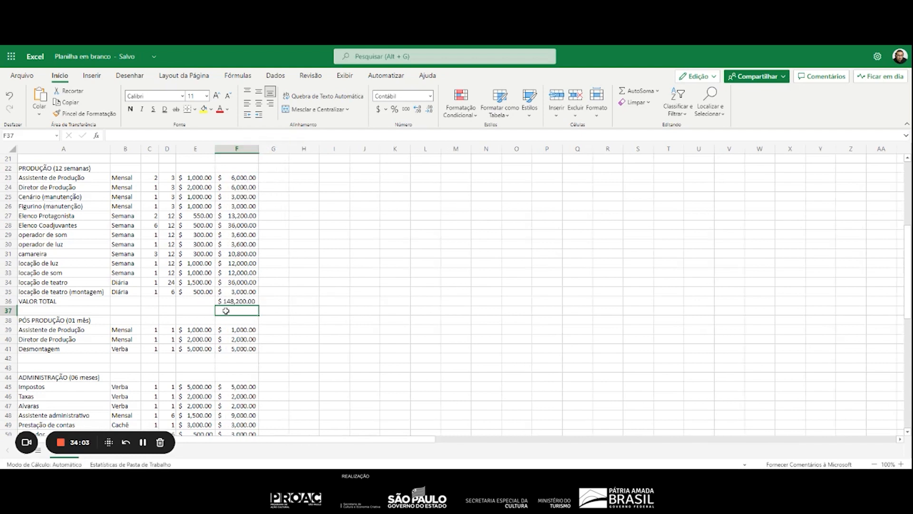
Enter the label VALOR TOTAL in A42, below Desmontagem in PÓS PRODUÇÃO
{"action": "scroll", "coordinate": [275, 310], "scroll_direction": "down", "scroll_amount": 3}
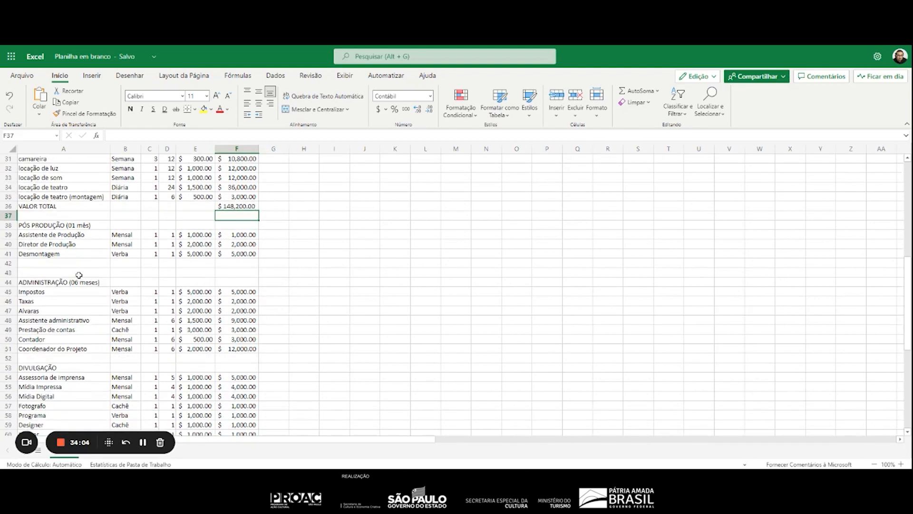
{"action": "left_click", "coordinate": [33, 264]}
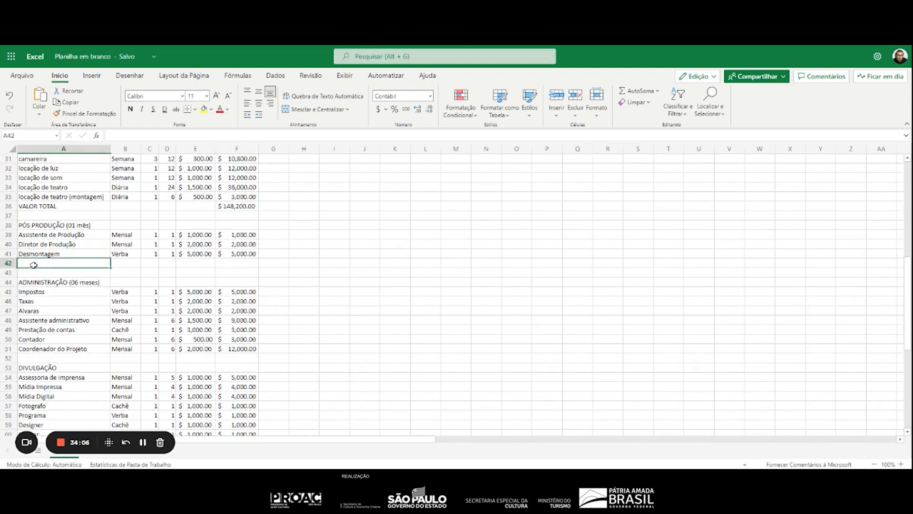
{"action": "type", "text": "valo"}
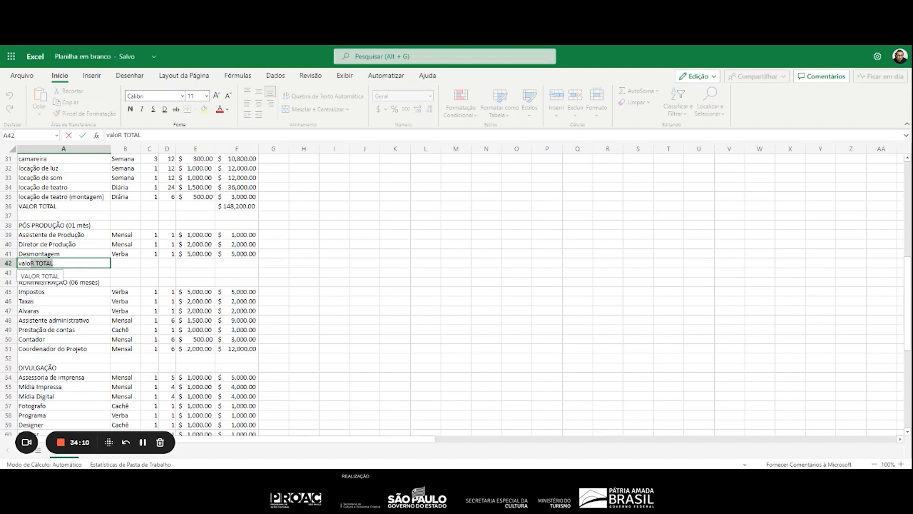
{"action": "key", "text": "Return"}
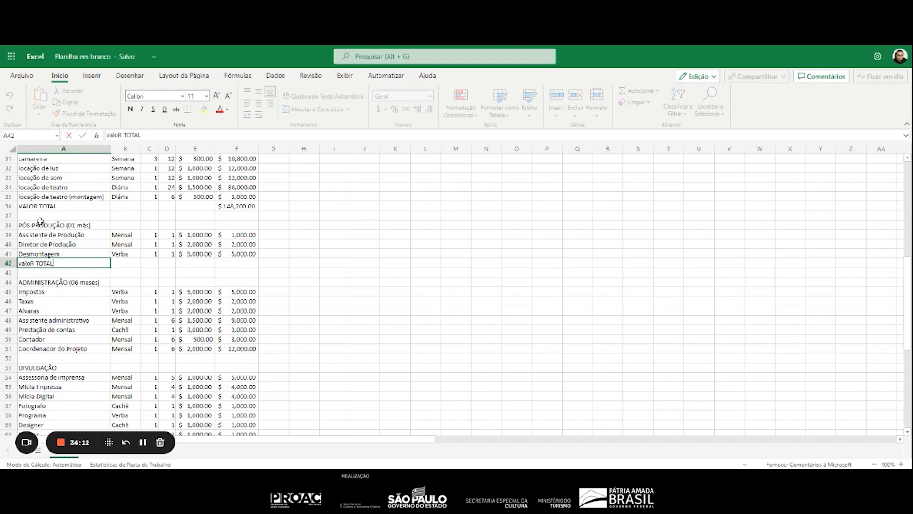
{"action": "left_click", "coordinate": [50, 207]}
{"action": "key", "text": "ctrl+c"}
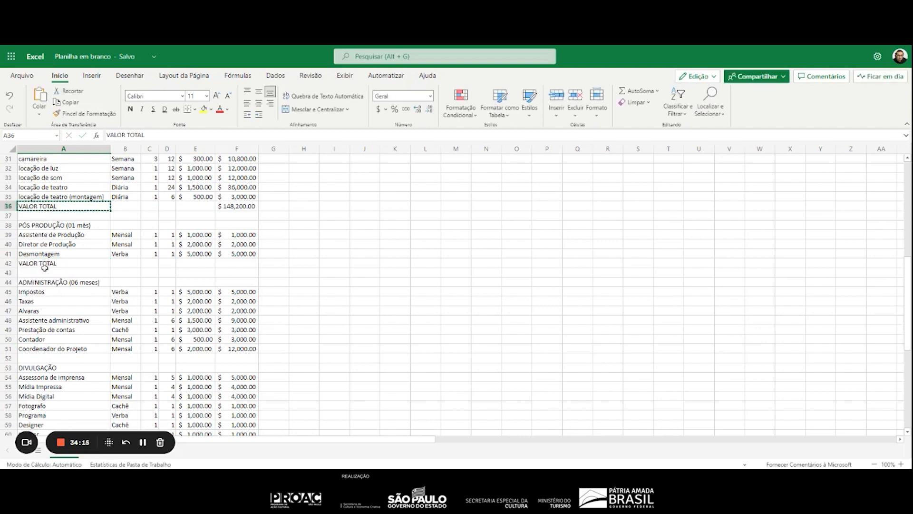
{"action": "key", "text": "Escape"}
Try to reuse the PRODUÇÃO total formula from F36 in F42 as the PÓS PRODUÇÃO total
{"action": "left_click", "coordinate": [240, 265]}
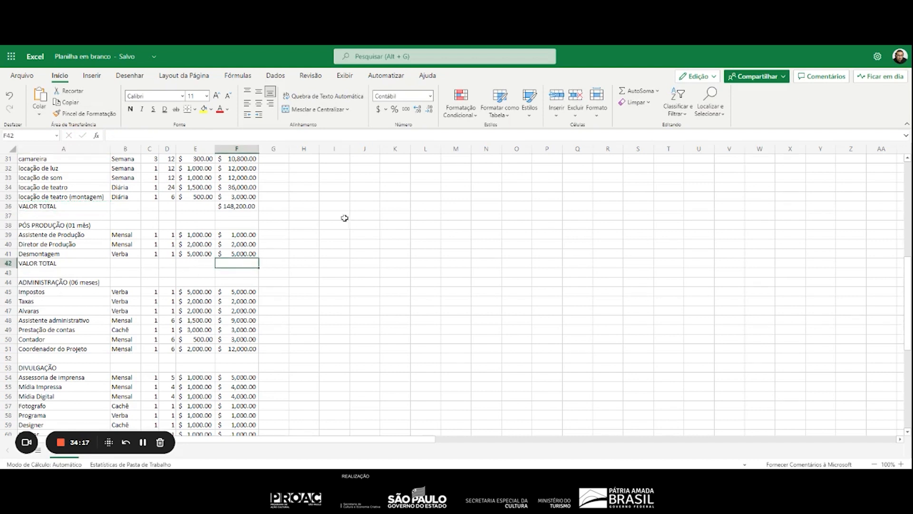
{"action": "left_click", "coordinate": [251, 208]}
{"action": "key", "text": "ctrl+c"}
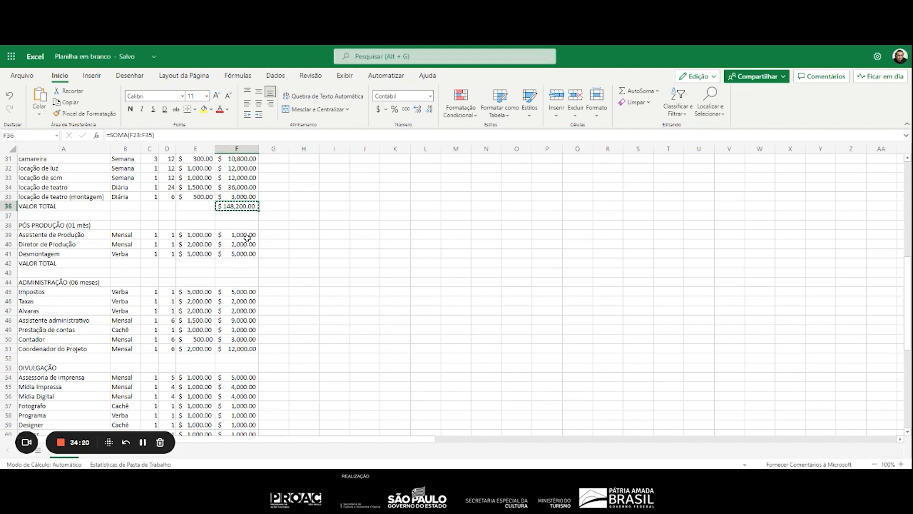
{"action": "left_click", "coordinate": [244, 265]}
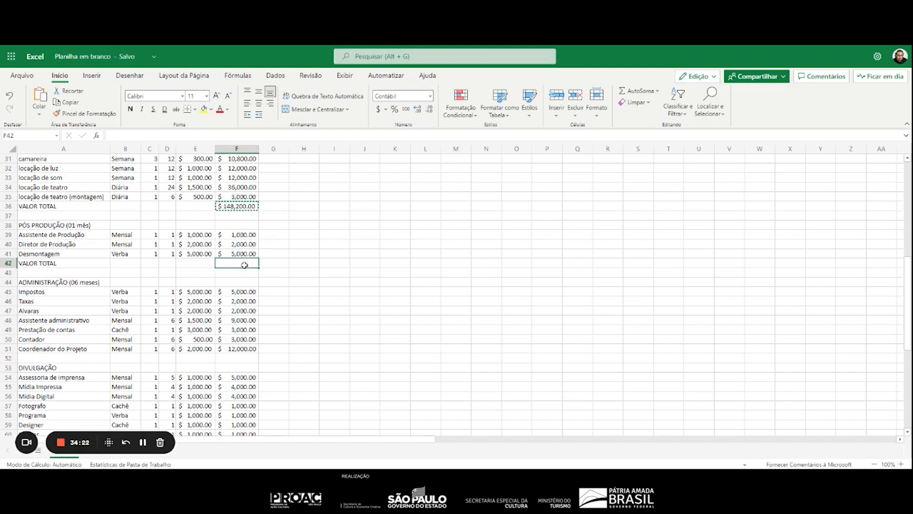
{"action": "key", "text": "ctrl+v"}
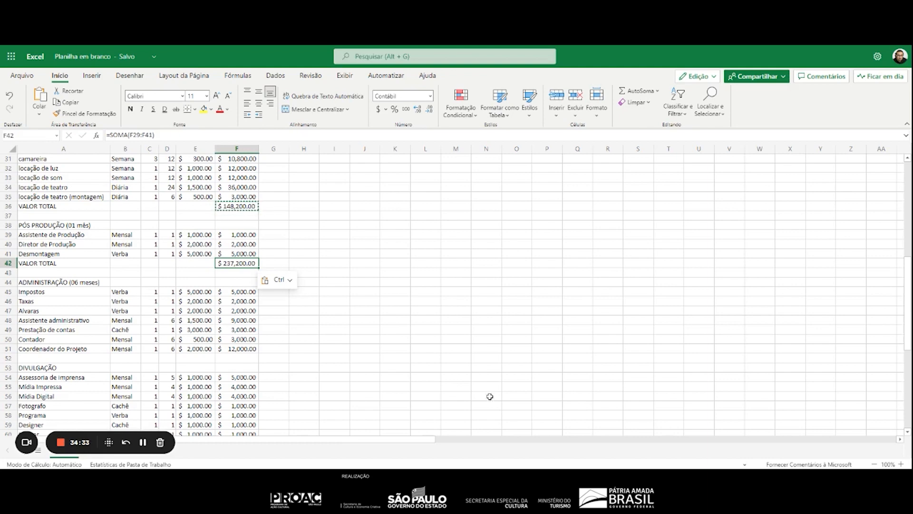
Examine which cell ranges the VALOR TOTAL formulas in F42 and F36 sum
{"action": "key", "text": "F2"}
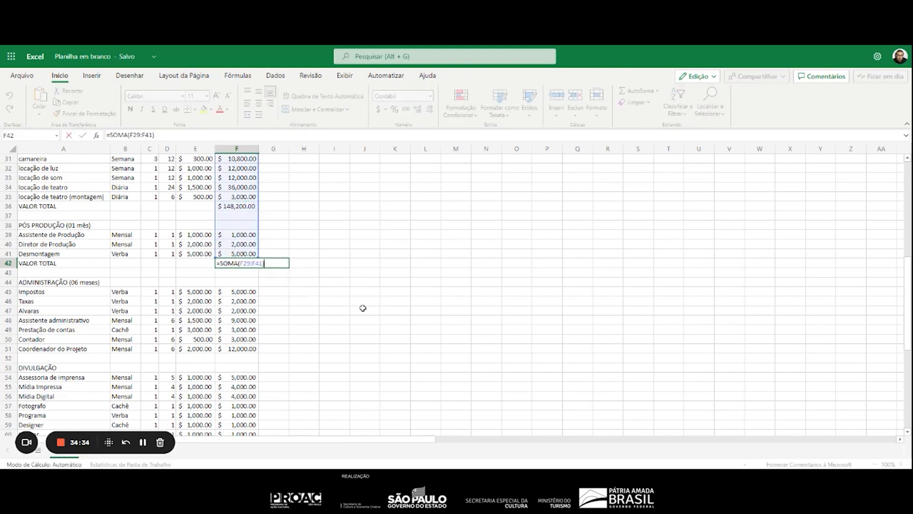
{"action": "scroll", "coordinate": [360, 291], "scroll_direction": "up", "scroll_amount": 3}
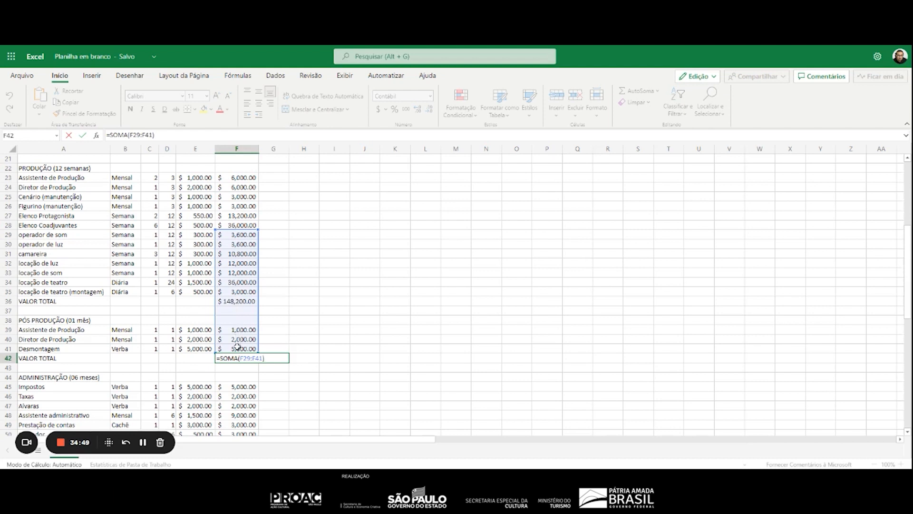
{"action": "left_click", "coordinate": [300, 337]}
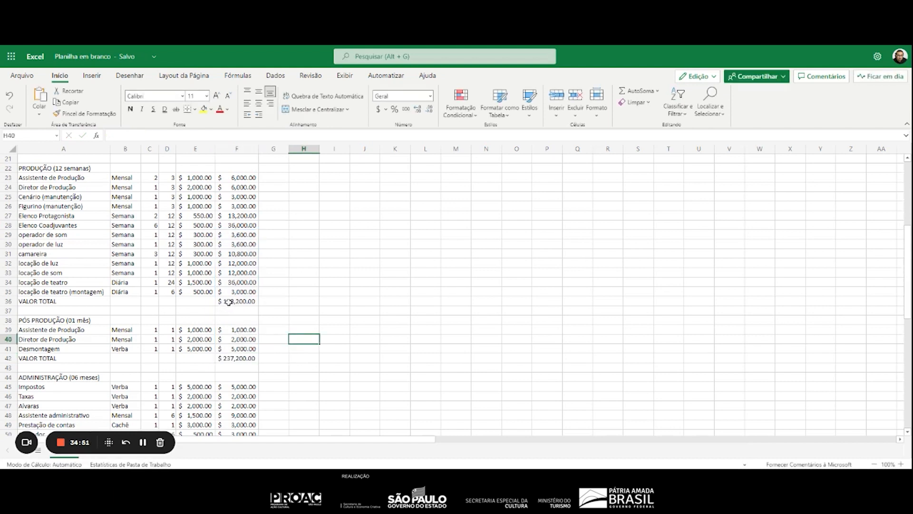
{"action": "left_click", "coordinate": [229, 302]}
{"action": "key", "text": "F2"}
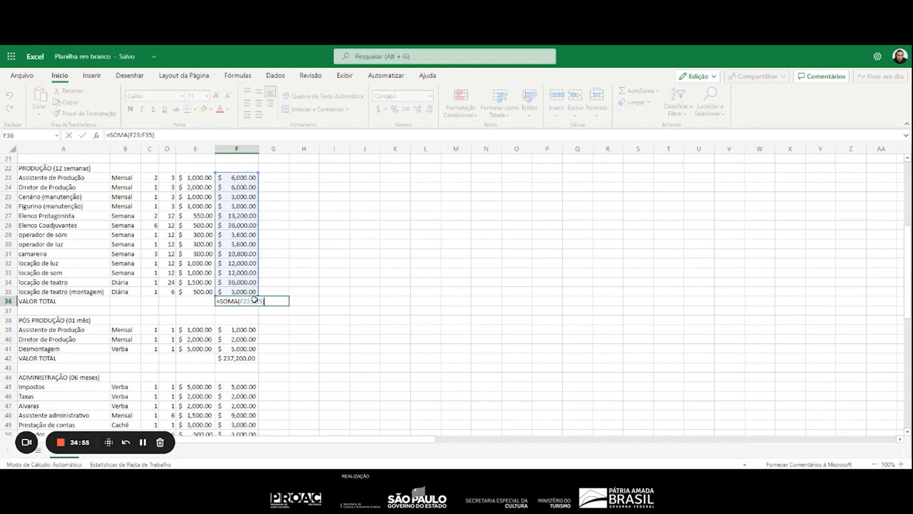
Replace the formula in F42 with an AutoSum, =SOMA(F39:F41), as the PÓS PRODUÇÃO total
{"action": "left_click", "coordinate": [251, 359]}
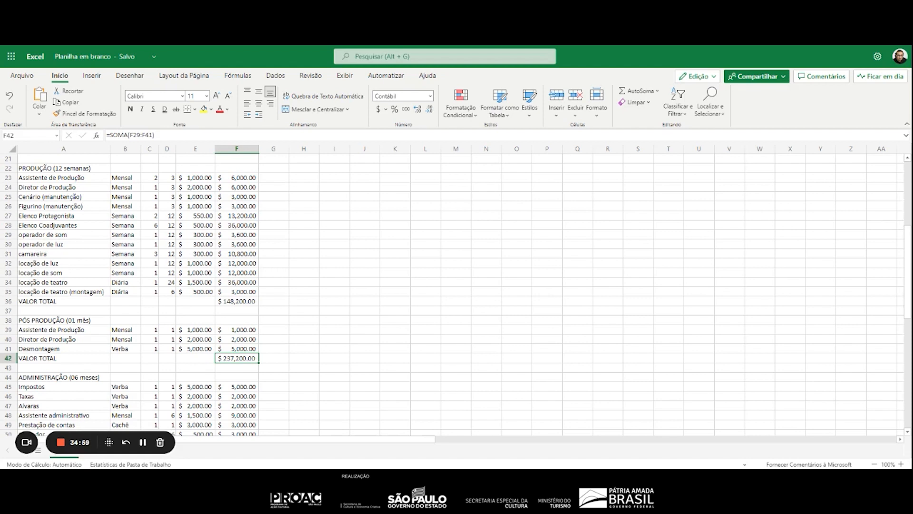
{"action": "key", "text": "Delete"}
{"action": "left_click", "coordinate": [637, 90]}
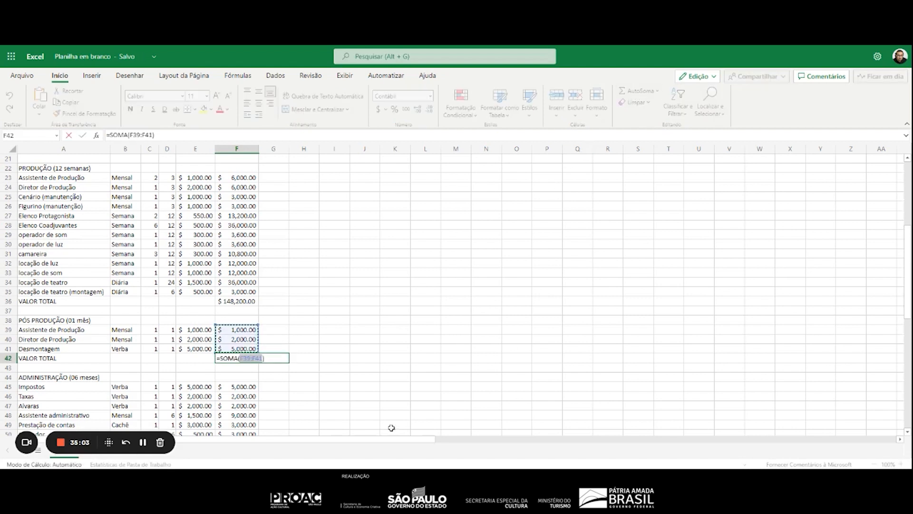
{"action": "key", "text": "Return"}
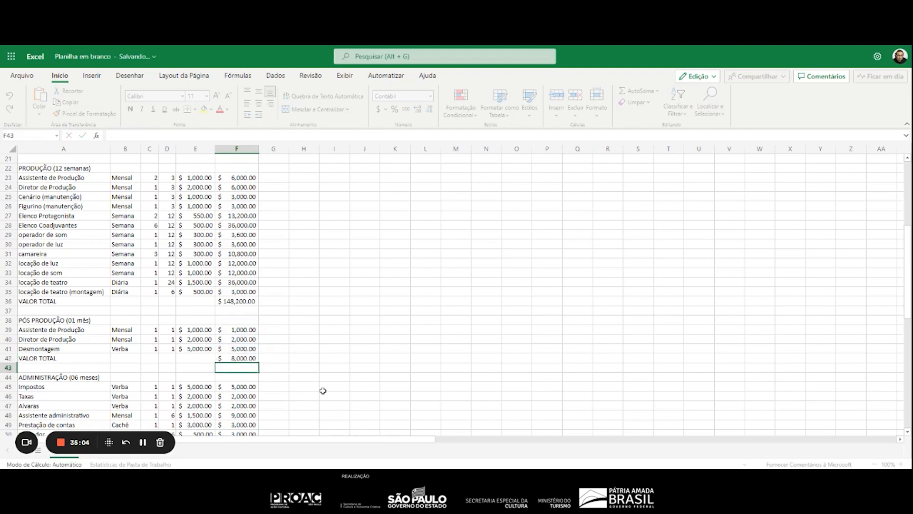
Insert a sheet row at row 52, above DIVULGAÇÃO, and enter the label VALOR TOTAL in A52
{"action": "scroll", "coordinate": [263, 367], "scroll_direction": "down", "scroll_amount": 5}
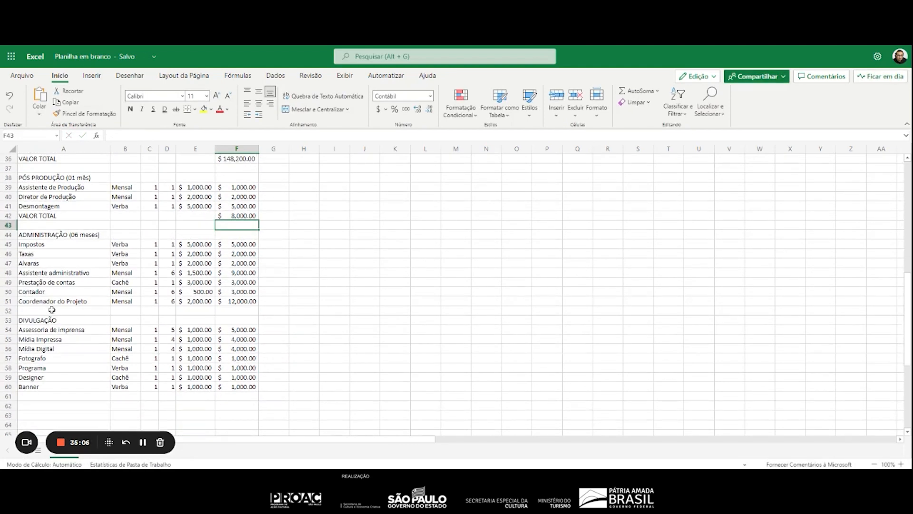
{"action": "left_click", "coordinate": [39, 311]}
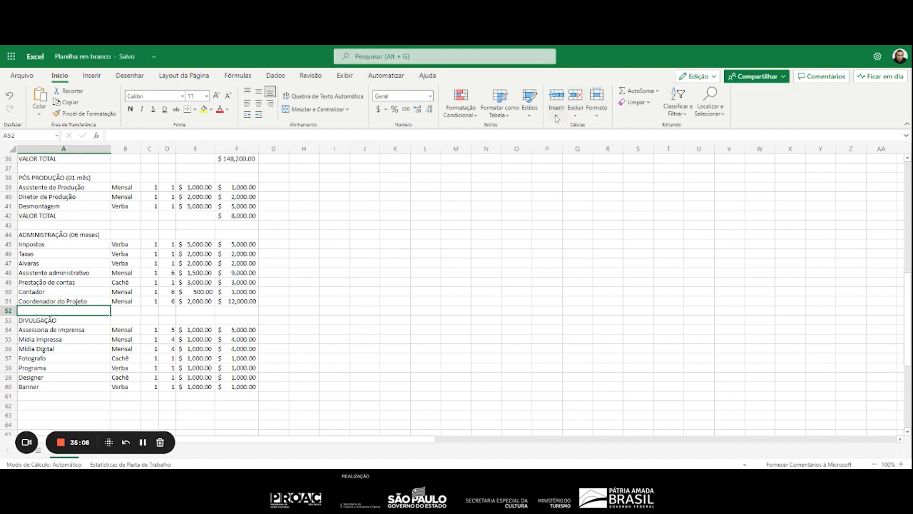
{"action": "left_click", "coordinate": [556, 116]}
{"action": "left_click", "coordinate": [584, 144]}
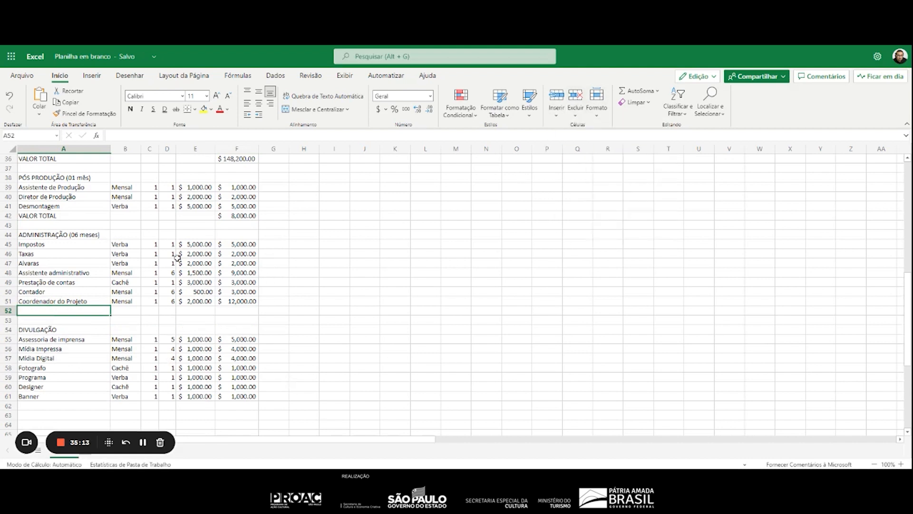
{"action": "type", "text": "vaLOR TOTAL"}
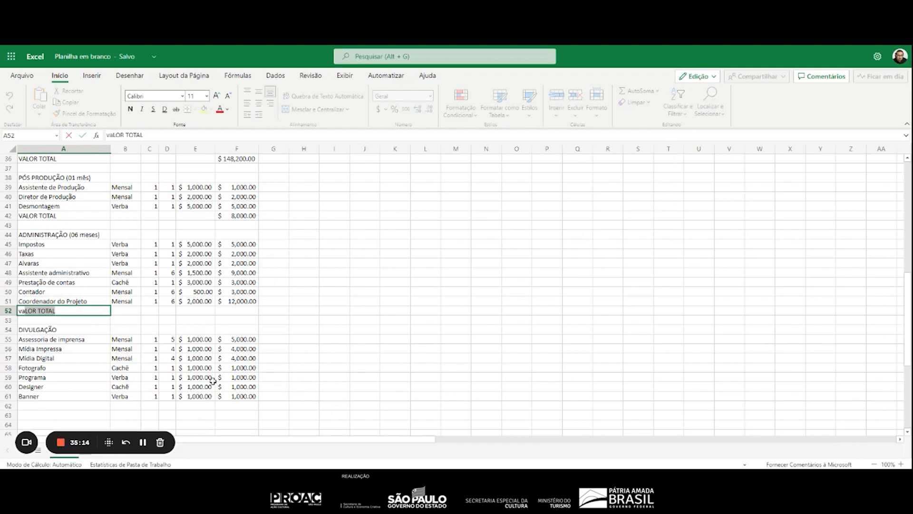
Add an AutoSum formula in F52 as the ADMINISTRAÇÃO total
{"action": "left_click", "coordinate": [245, 310]}
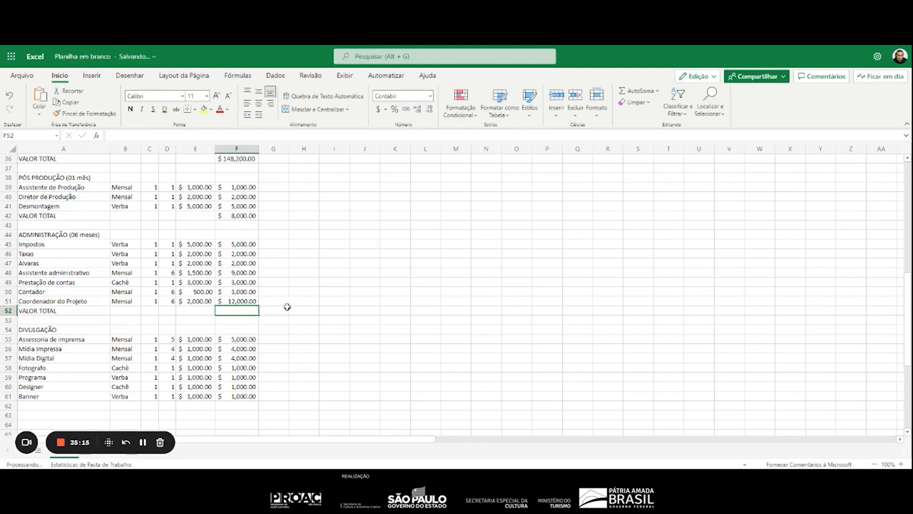
{"action": "left_click", "coordinate": [638, 91]}
{"action": "key", "text": "Return"}
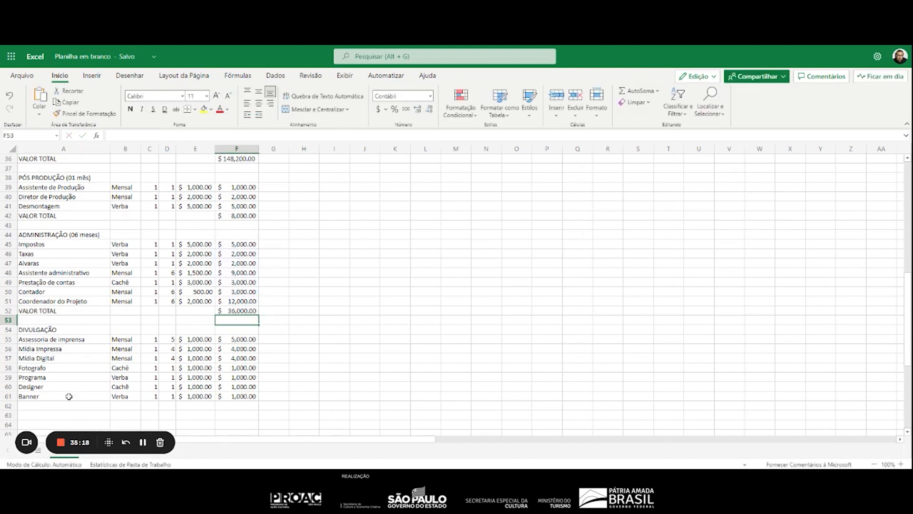
Enter the label VALOR TOTAL in A62 and add an AutoSum formula, =SOMA(F55:F61), in F62 as the DIVULGAÇÃO total
{"action": "left_click", "coordinate": [57, 404]}
{"action": "type", "text": "valOR TOTAL"}
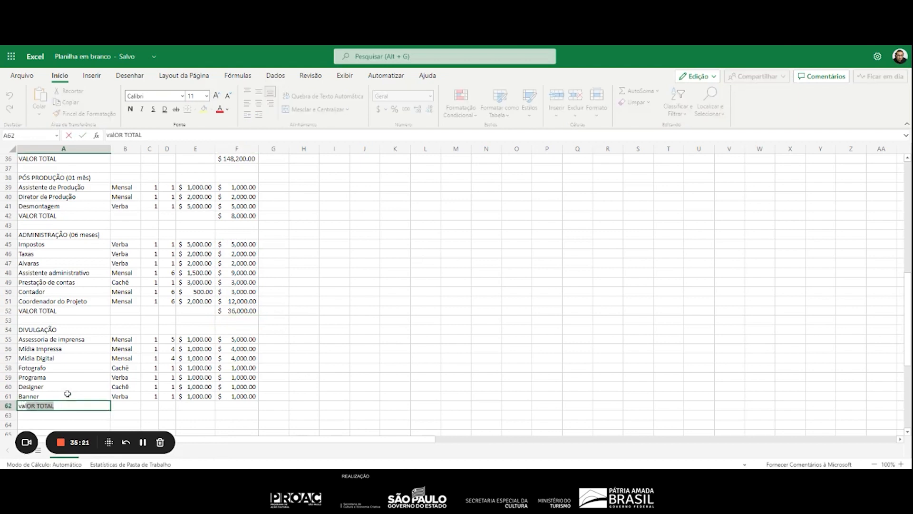
{"action": "left_click", "coordinate": [232, 404]}
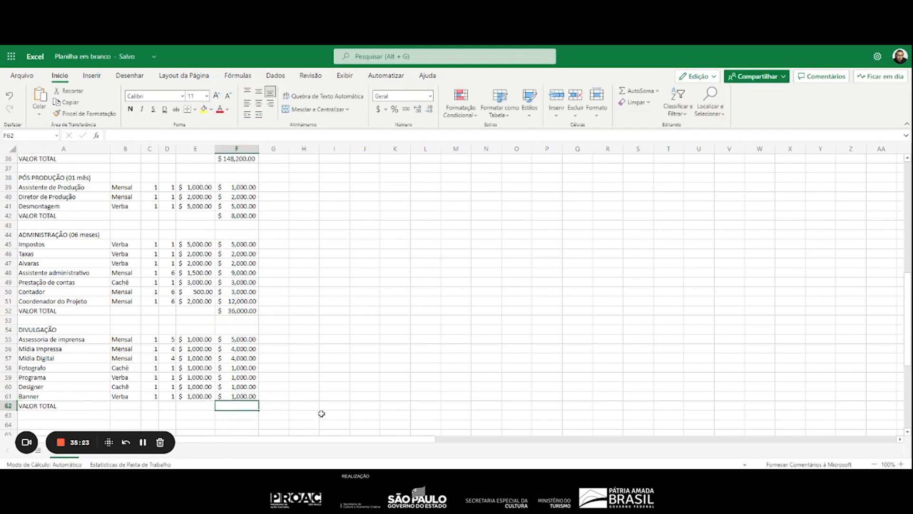
{"action": "left_click", "coordinate": [639, 90]}
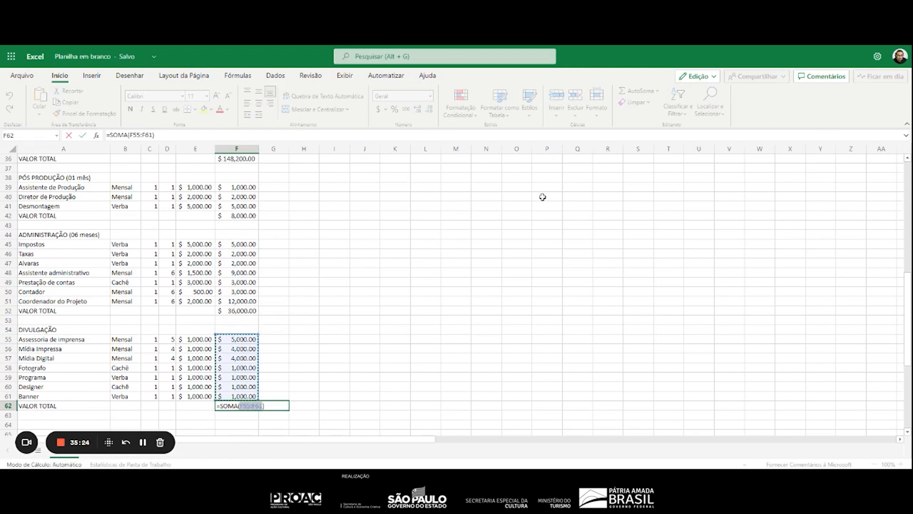
{"action": "key", "text": "Return"}
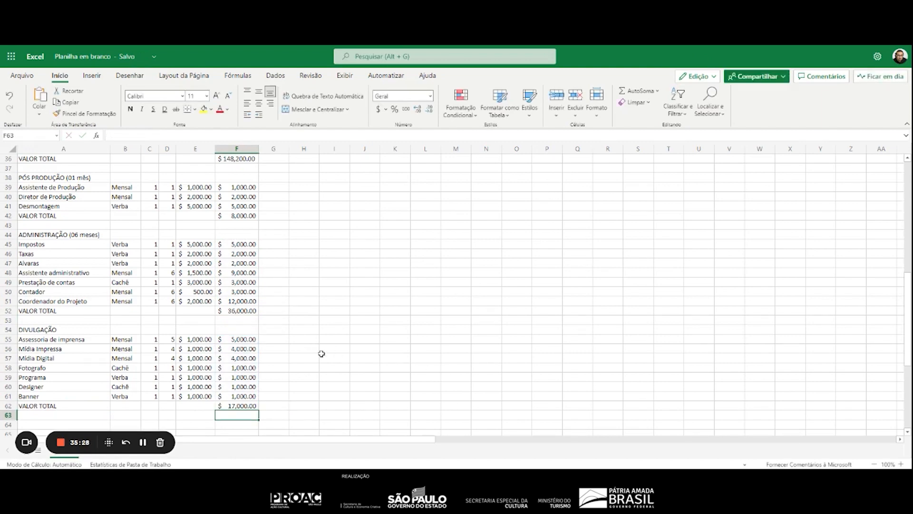
Copy the heading PRÉ PRODUÇÃO (02 meses) from A5 to A65, below the DIVULGAÇÃO section, as the first summary line
{"action": "scroll", "coordinate": [342, 351], "scroll_direction": "up", "scroll_amount": 3}
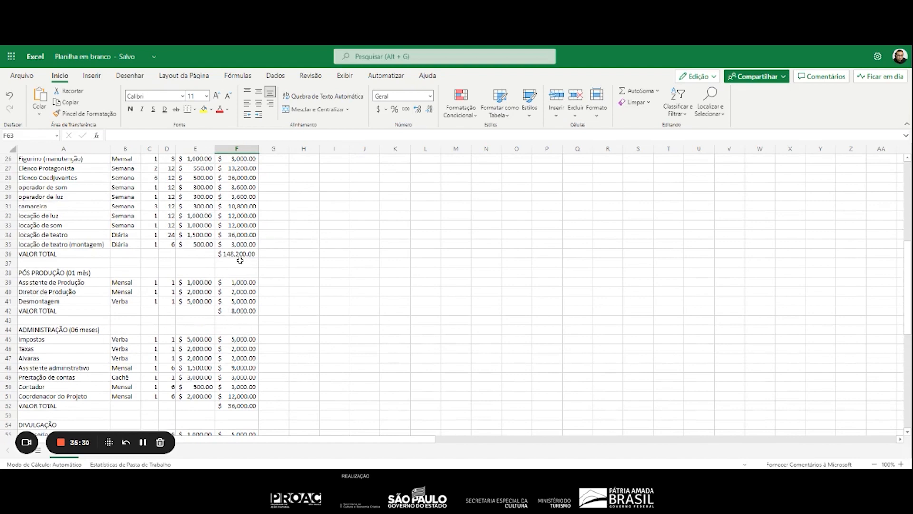
{"action": "scroll", "coordinate": [241, 259], "scroll_direction": "up", "scroll_amount": 5}
{"action": "scroll", "coordinate": [176, 245], "scroll_direction": "up", "scroll_amount": 3}
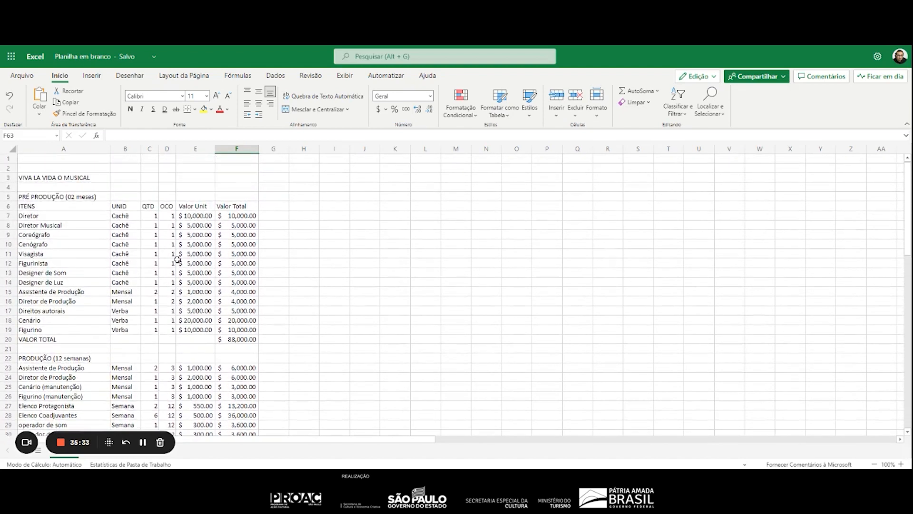
{"action": "left_click", "coordinate": [84, 197]}
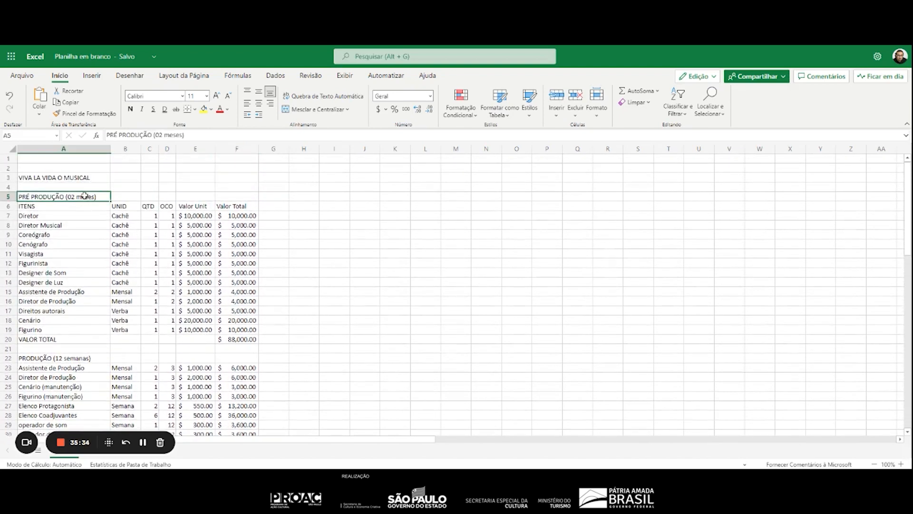
{"action": "key", "text": "ctrl+c"}
{"action": "scroll", "coordinate": [118, 267], "scroll_direction": "down", "scroll_amount": 18}
{"action": "left_click", "coordinate": [34, 250]}
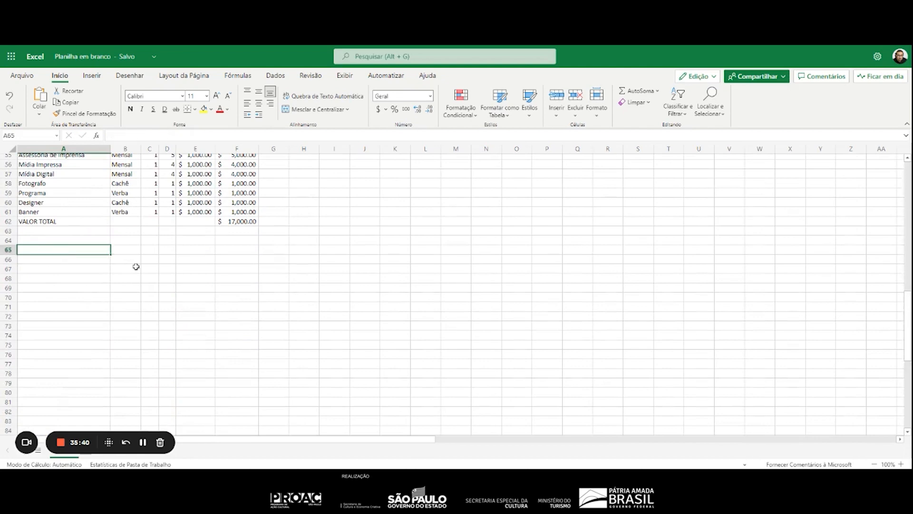
{"action": "key", "text": "ctrl+v"}
Copy the heading PRODUÇÃO (12 semanas) from A22 to A66 in the summary list
{"action": "scroll", "coordinate": [62, 233], "scroll_direction": "up", "scroll_amount": 13}
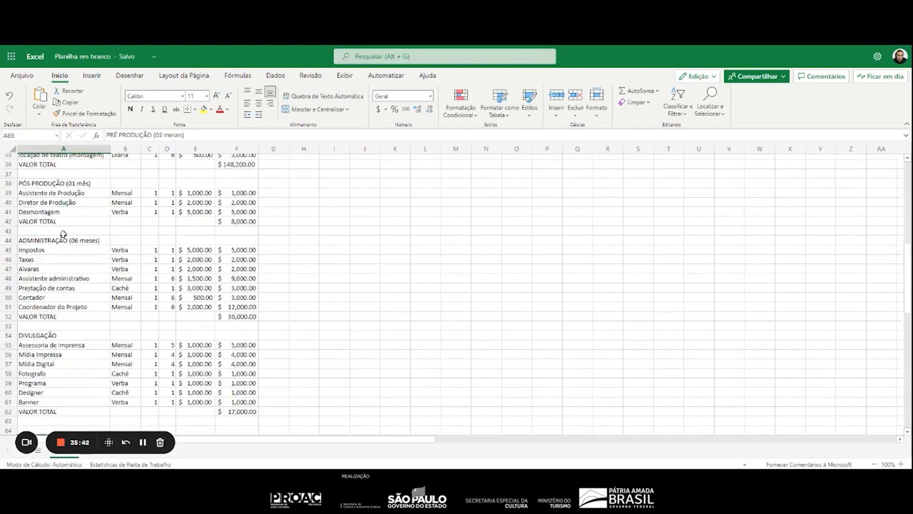
{"action": "left_click", "coordinate": [54, 220]}
{"action": "key", "text": "ctrl+c"}
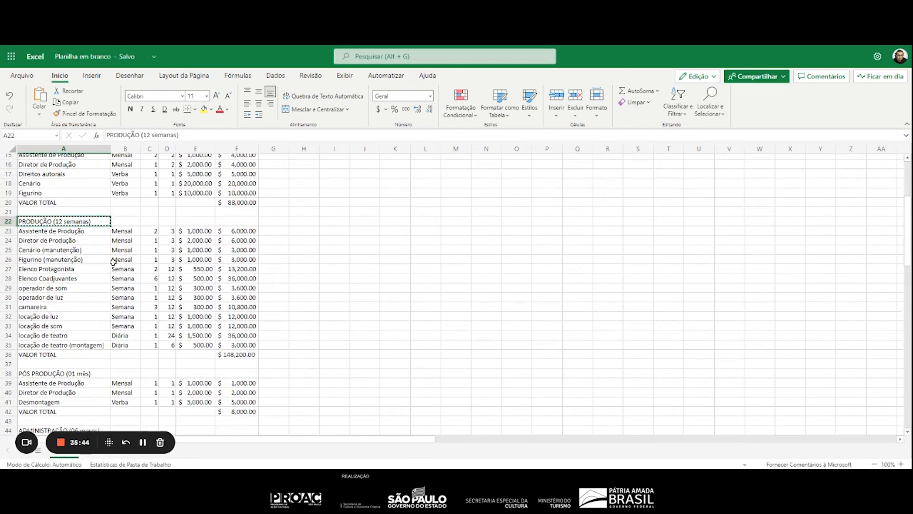
{"action": "scroll", "coordinate": [98, 291], "scroll_direction": "down", "scroll_amount": 12}
{"action": "left_click", "coordinate": [58, 308]}
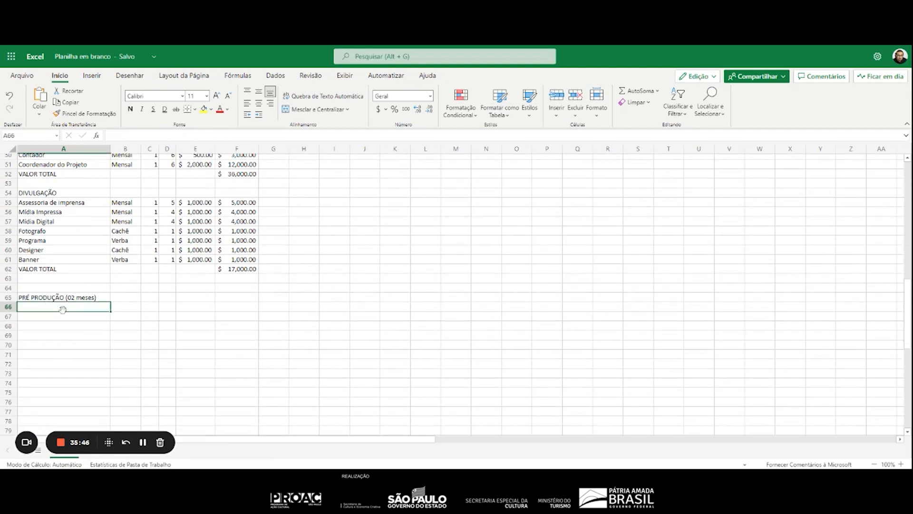
{"action": "key", "text": "ctrl+v"}
Copy the heading PÓS PRODUÇÃO (01 mês) from A38 to A67 in the summary list
{"action": "scroll", "coordinate": [62, 294], "scroll_direction": "up", "scroll_amount": 7}
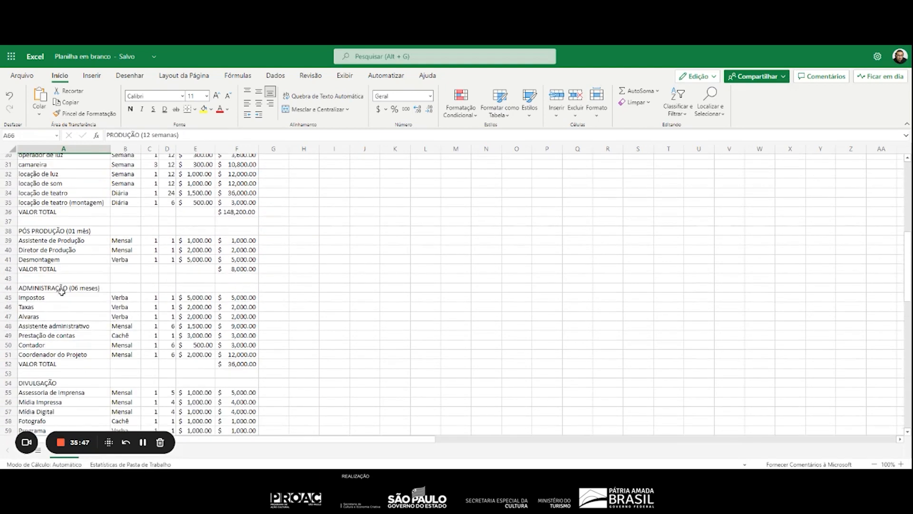
{"action": "left_click", "coordinate": [60, 232]}
{"action": "key", "text": "ctrl+c"}
{"action": "scroll", "coordinate": [50, 284], "scroll_direction": "down", "scroll_amount": 8}
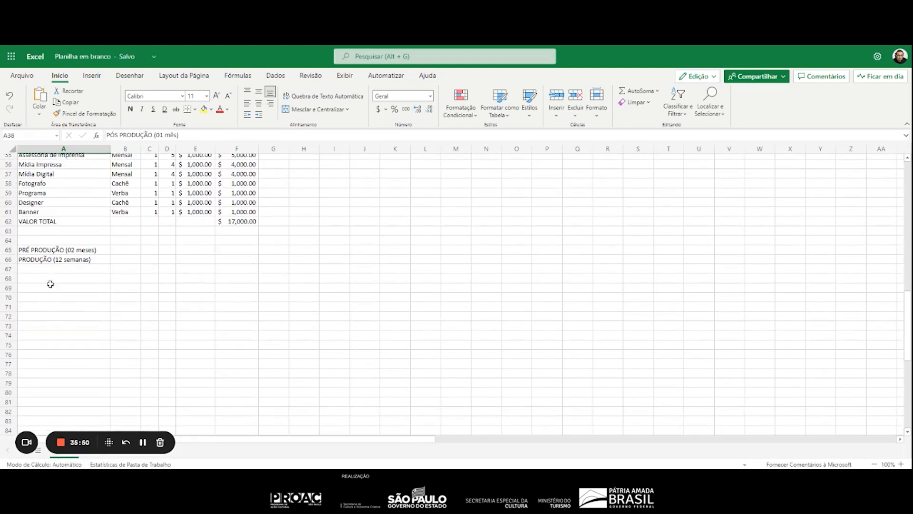
{"action": "left_click", "coordinate": [44, 270]}
{"action": "key", "text": "ctrl+v"}
Copy the heading ADMINISTRAÇÃO (06 meses) from A44 to A68 in the summary list
{"action": "scroll", "coordinate": [45, 271], "scroll_direction": "up", "scroll_amount": 8}
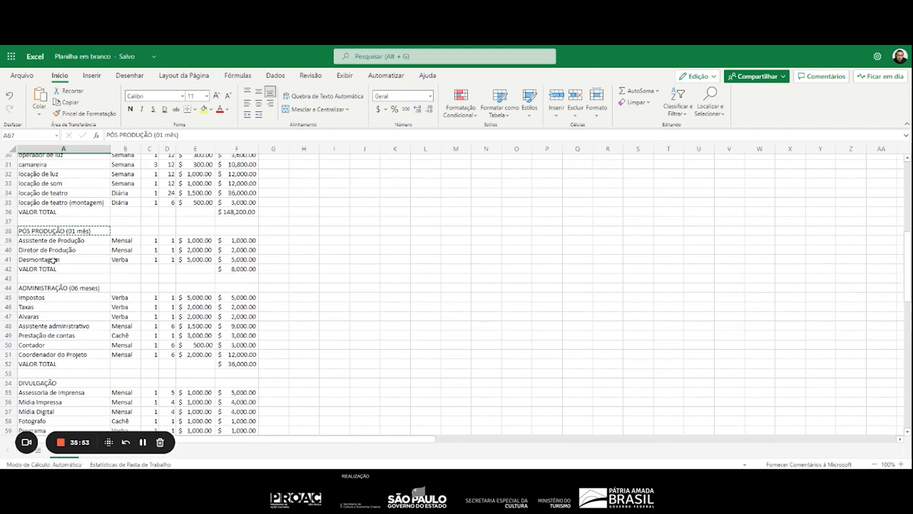
{"action": "left_click", "coordinate": [44, 287]}
{"action": "key", "text": "ctrl+c"}
{"action": "scroll", "coordinate": [45, 295], "scroll_direction": "down", "scroll_amount": 10}
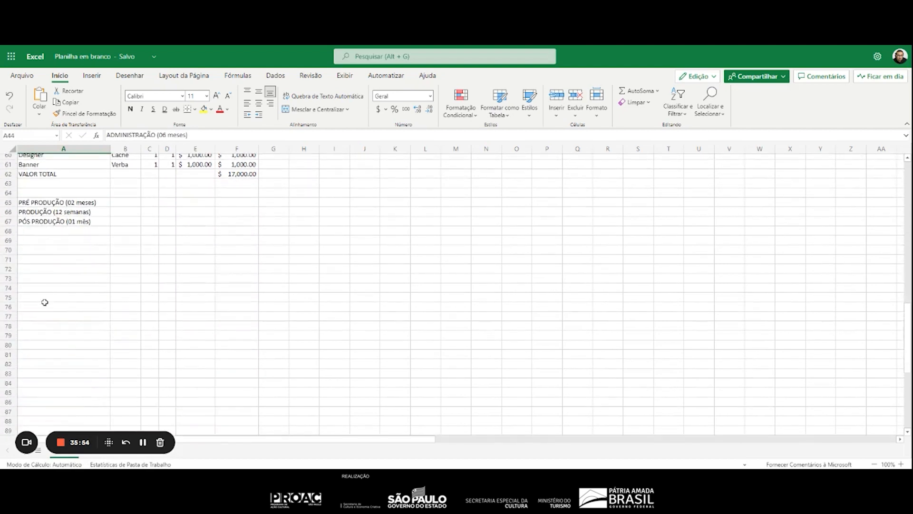
{"action": "left_click", "coordinate": [41, 232]}
{"action": "key", "text": "ctrl+v"}
Copy the heading DIVULGAÇÃO from A54 to A69 in the summary list
{"action": "scroll", "coordinate": [41, 240], "scroll_direction": "up", "scroll_amount": 5}
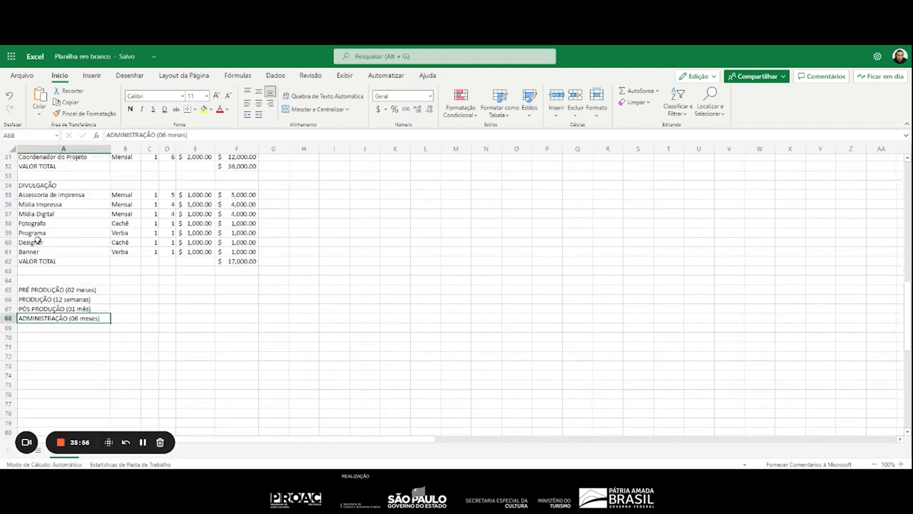
{"action": "left_click", "coordinate": [44, 240]}
{"action": "key", "text": "ctrl+c"}
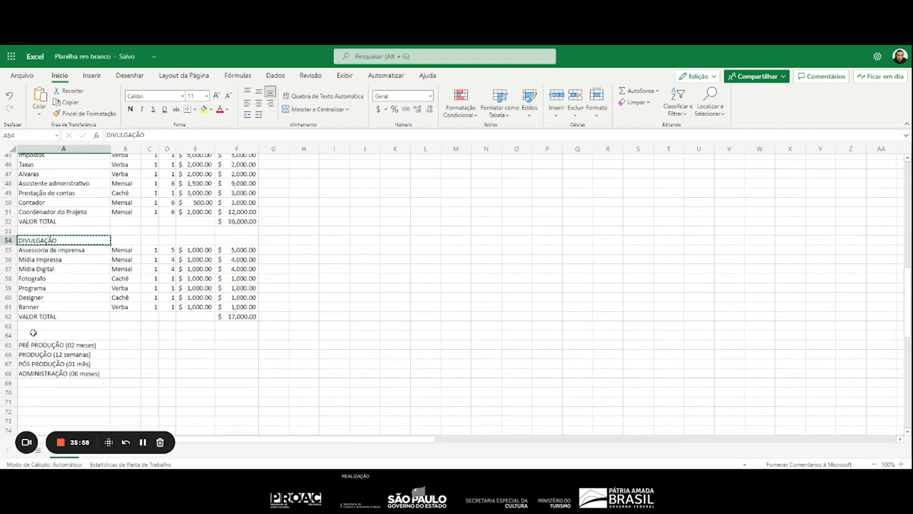
{"action": "left_click", "coordinate": [41, 383]}
{"action": "key", "text": "ctrl+v"}
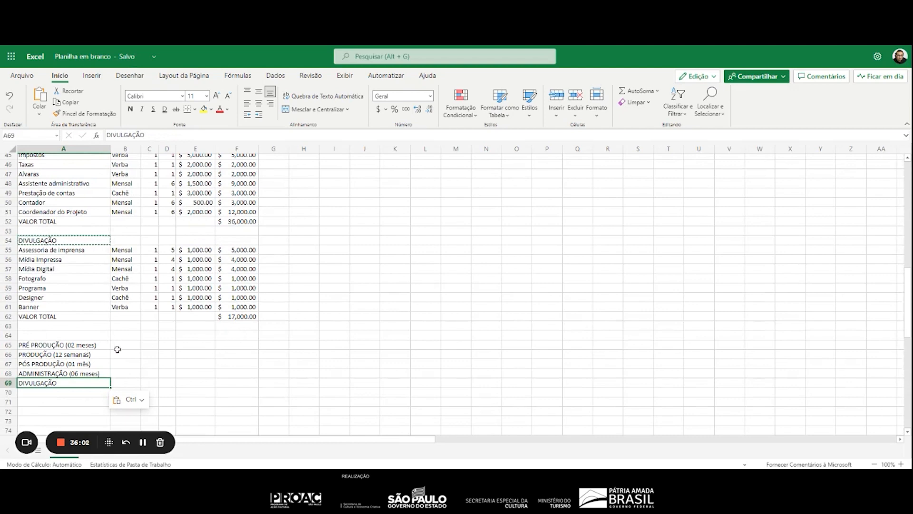
Link the PRÉ PRODUÇÃO summary amount in F65 to that phase's VALOR TOTAL with the formula =F20
{"action": "left_click", "coordinate": [229, 346]}
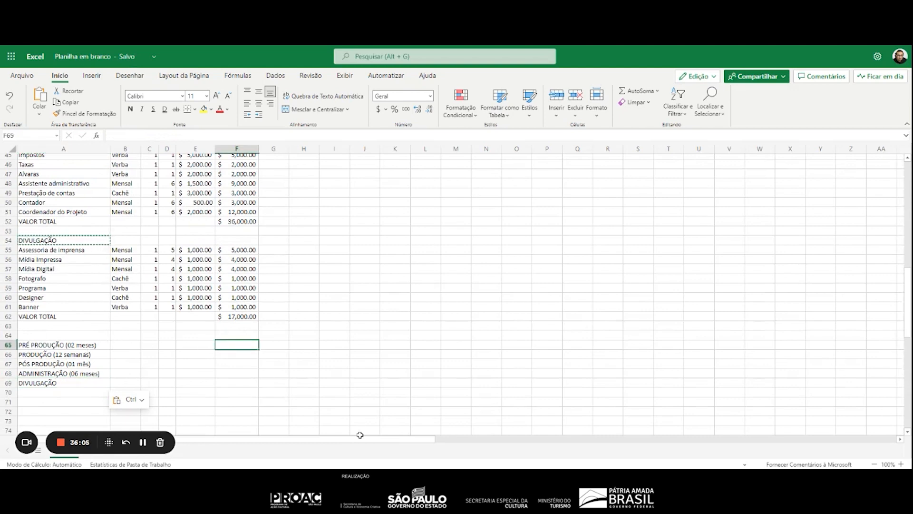
{"action": "type", "text": "="}
{"action": "scroll", "coordinate": [277, 379], "scroll_direction": "up", "scroll_amount": 10}
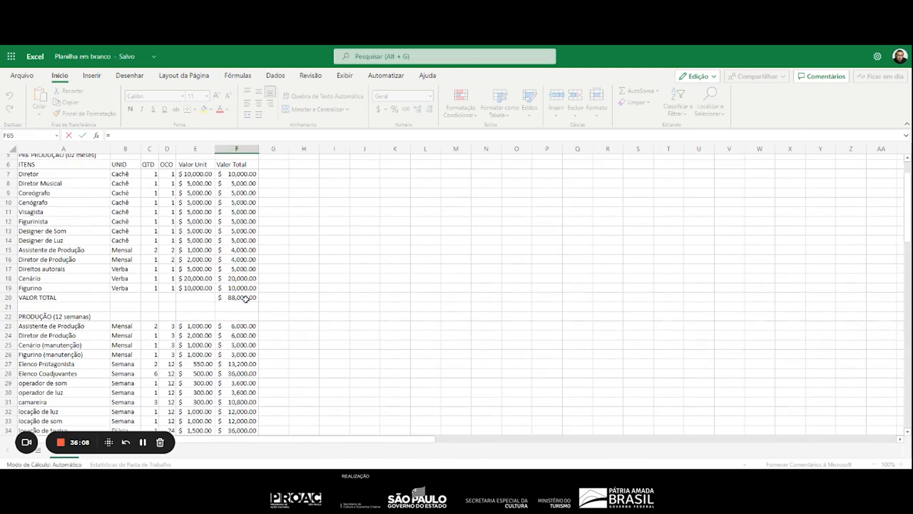
{"action": "left_click", "coordinate": [247, 295]}
{"action": "key", "text": "Return"}
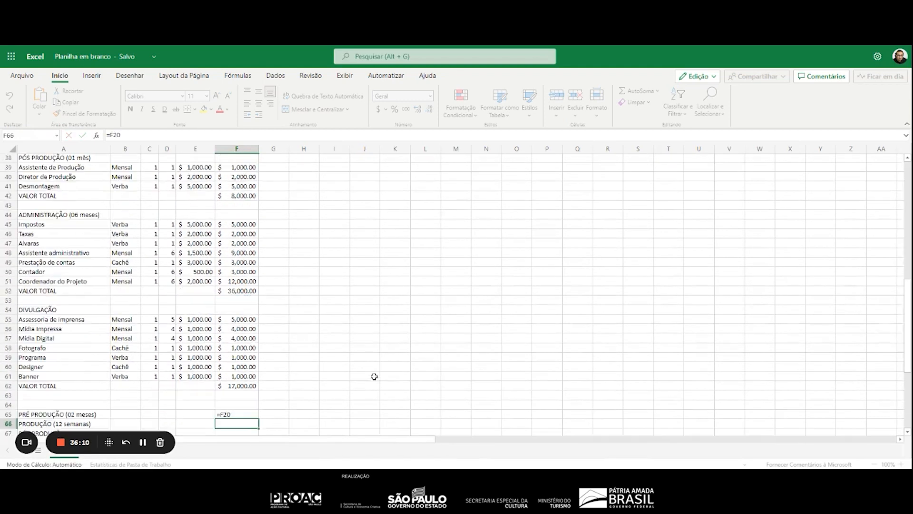
Link the summary amounts for PRODUÇÃO in F66 and PÓS PRODUÇÃO in F67 to their phase totals with =F36 and =F42
{"action": "type", "text": "="}
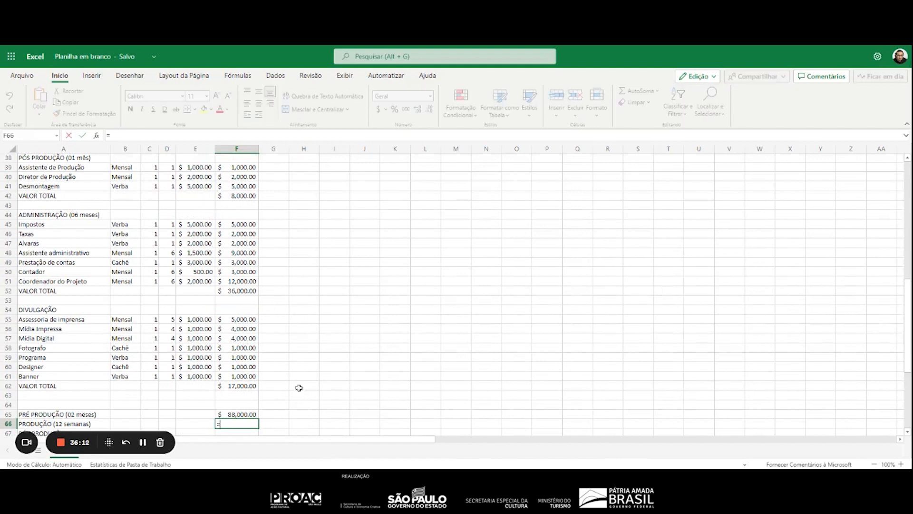
{"action": "scroll", "coordinate": [279, 231], "scroll_direction": "up", "scroll_amount": 5}
{"action": "left_click", "coordinate": [248, 280]}
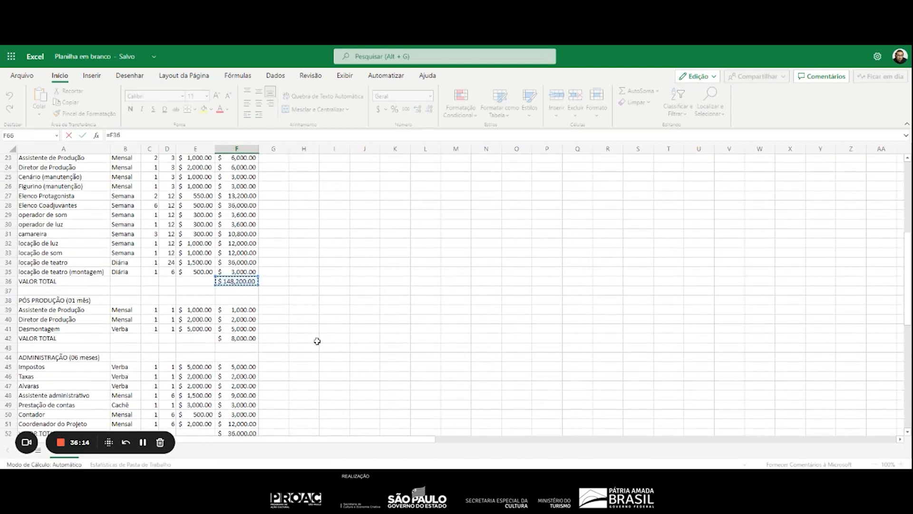
{"action": "key", "text": "Return"}
{"action": "type", "text": "="}
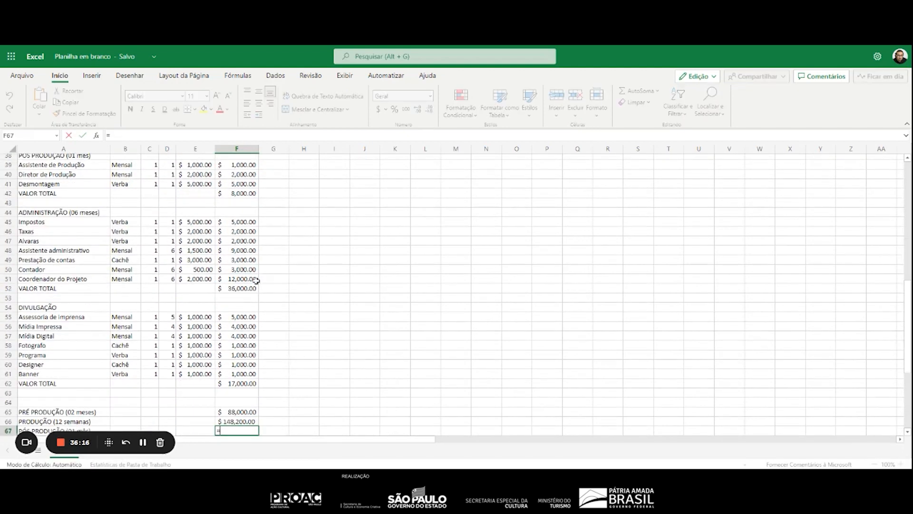
{"action": "left_click", "coordinate": [240, 194]}
{"action": "key", "text": "Return"}
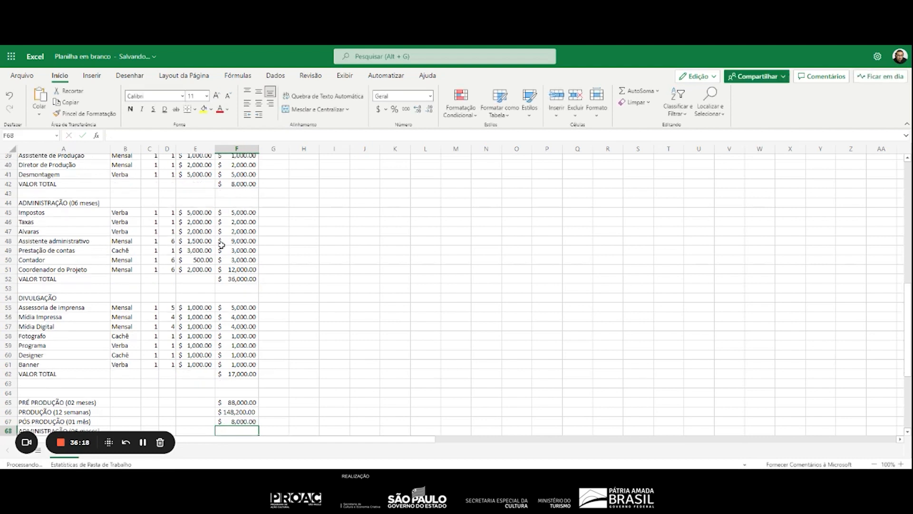
Link the summary amounts for ADMINISTRAÇÃO in F68 and DIVULGAÇÃO in F69 to their phase totals with =F52 and =F62
{"action": "type", "text": "="}
{"action": "left_click", "coordinate": [245, 279]}
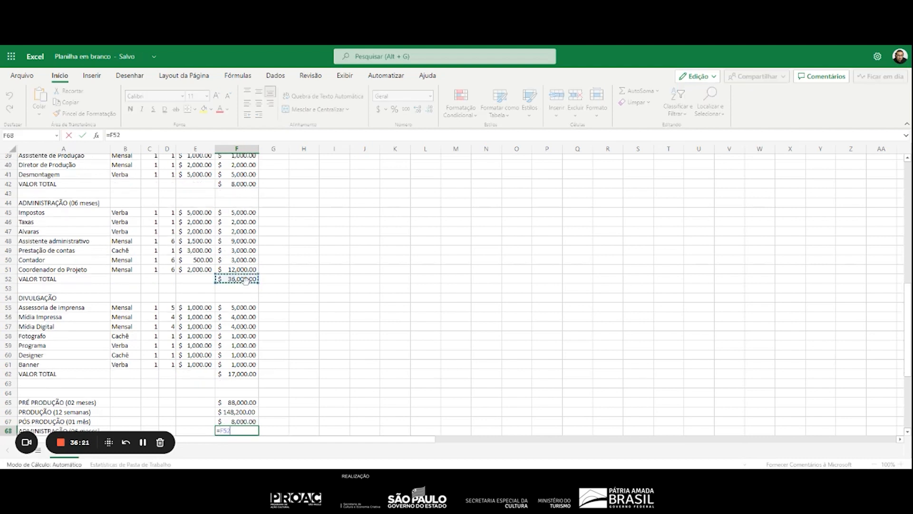
{"action": "key", "text": "Return"}
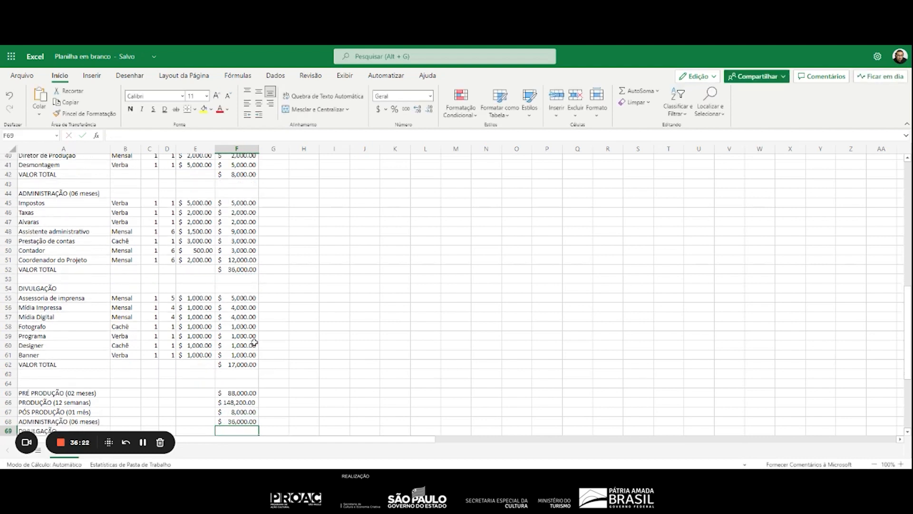
{"action": "type", "text": "="}
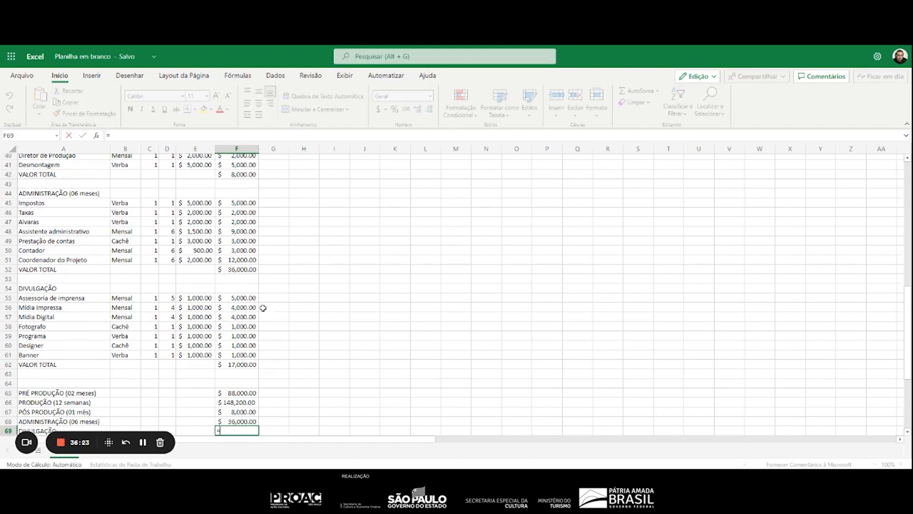
{"action": "left_click", "coordinate": [244, 365]}
{"action": "key", "text": "Return"}
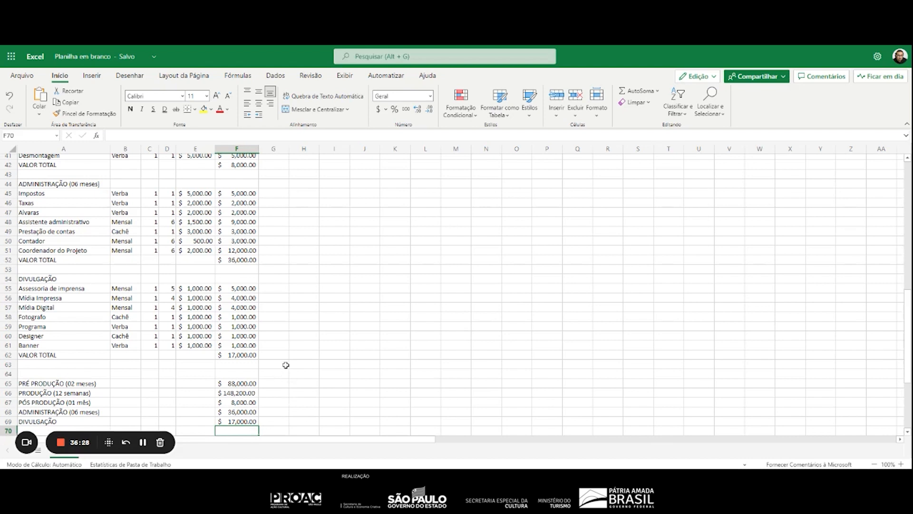
Set the unit value of Mídia Digital in E57 to 500
{"action": "left_click", "coordinate": [203, 309]}
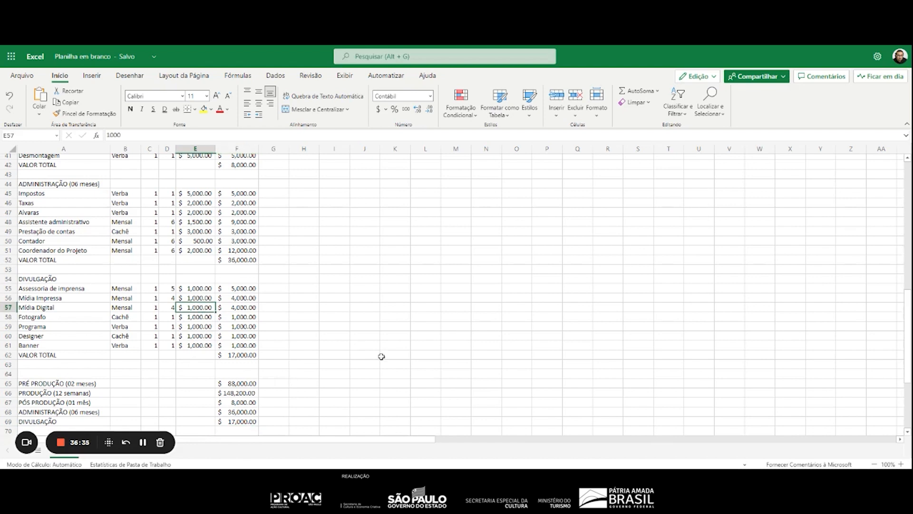
{"action": "type", "text": "500"}
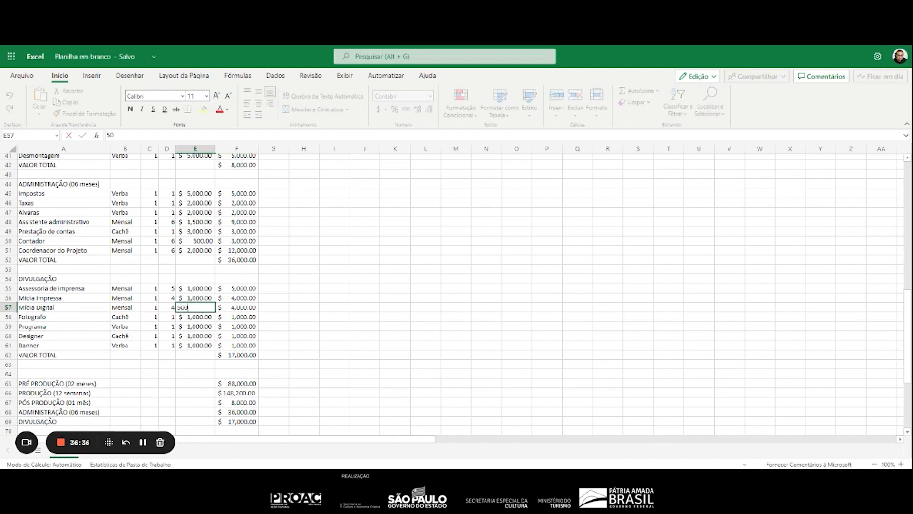
{"action": "key", "text": "Return"}
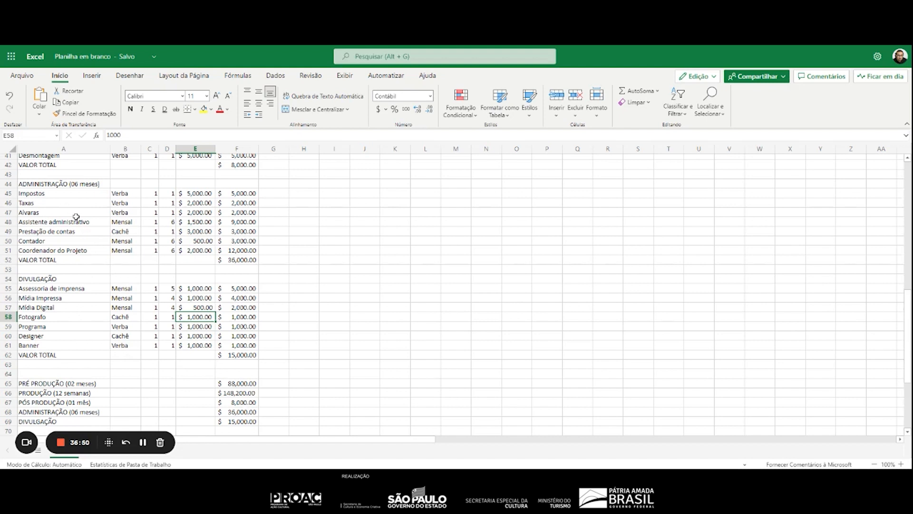
Delete the entire sheet row of the Impostos item in the ADMINISTRAÇÃO section
{"action": "left_click", "coordinate": [48, 195]}
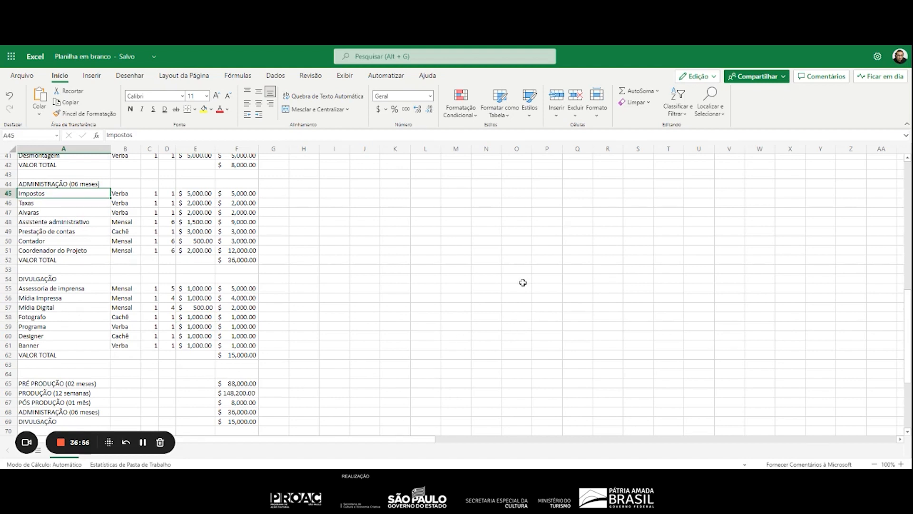
{"action": "left_click", "coordinate": [581, 117]}
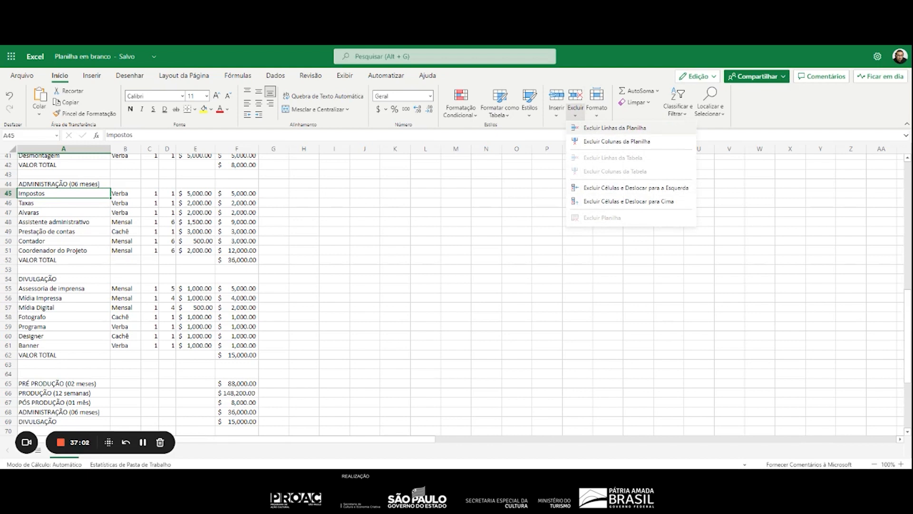
{"action": "left_click", "coordinate": [615, 127]}
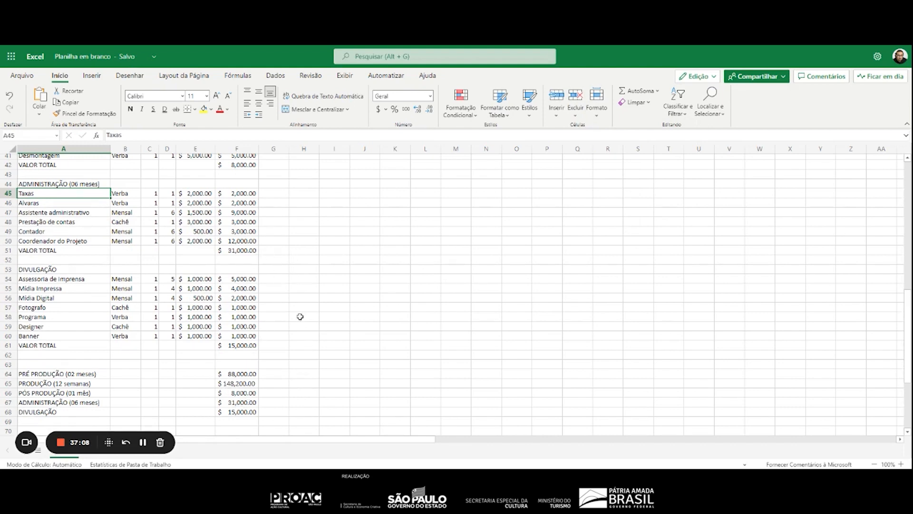
Add the summary label CAPTAÇÃO DE RECURSOS in A69, below DIVULGAÇÃO
{"action": "scroll", "coordinate": [326, 416], "scroll_direction": "down", "scroll_amount": 5}
{"action": "left_click", "coordinate": [72, 288]}
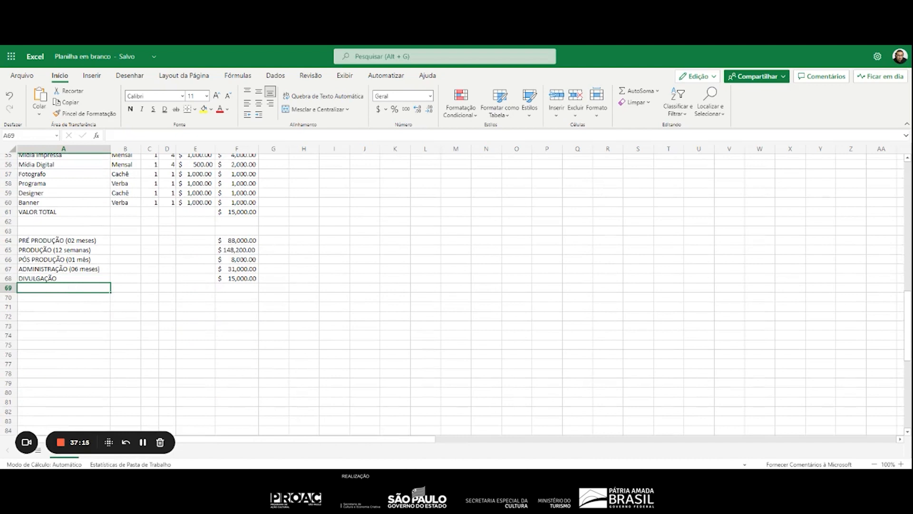
{"action": "type", "text": "CAPTAÇ"}
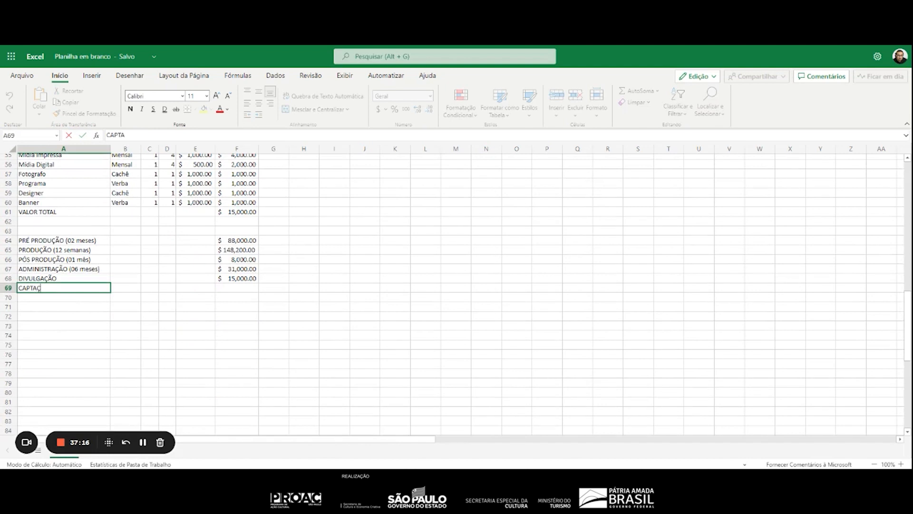
{"action": "type", "text": "ÃO DE RECURSOS"}
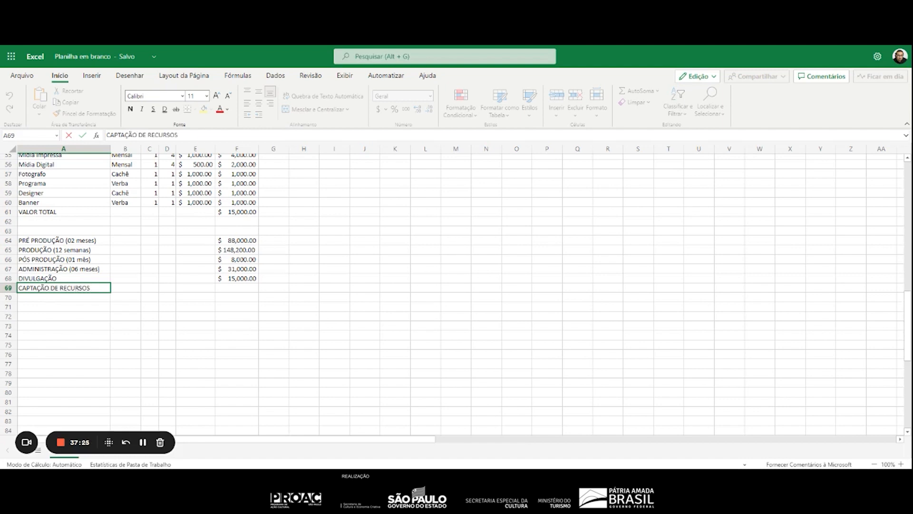
Calculate the CAPTAÇÃO DE RECURSOS amount in F69 as 10% of the phase amounts with =(F64+F65+F66+F67+F68)*10%
{"action": "left_click", "coordinate": [257, 286]}
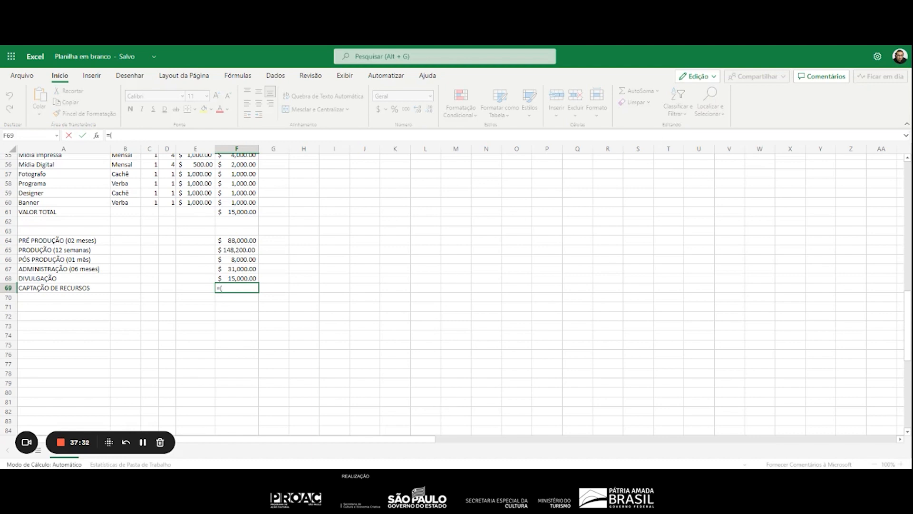
{"action": "left_click", "coordinate": [252, 241]}
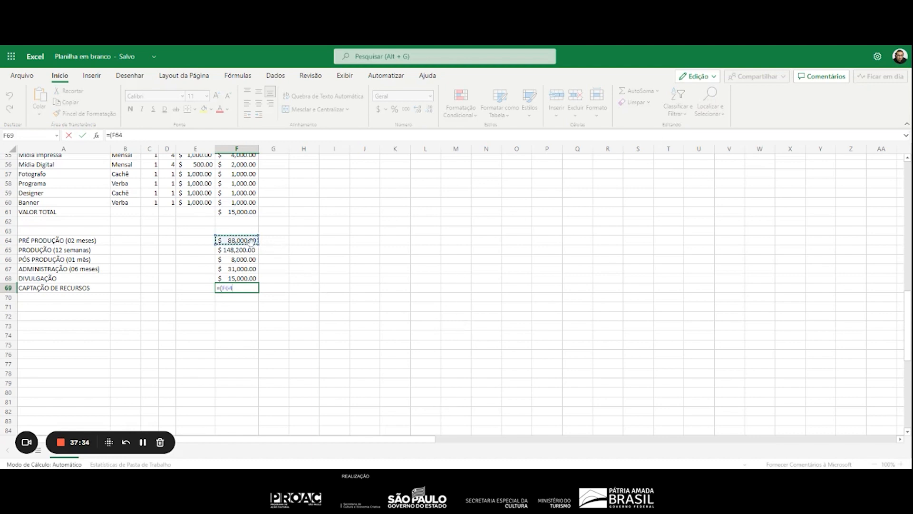
{"action": "left_click", "coordinate": [243, 254]}
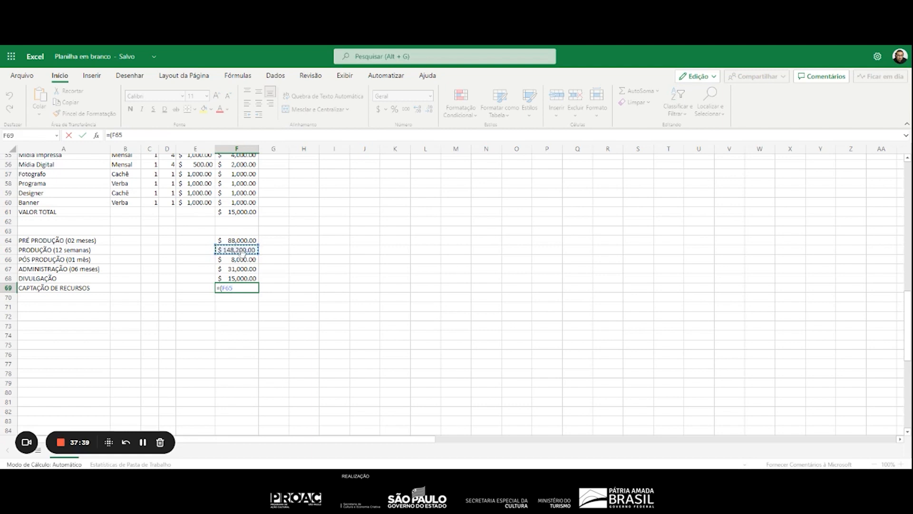
{"action": "left_click", "coordinate": [249, 241]}
{"action": "type", "text": "+"}
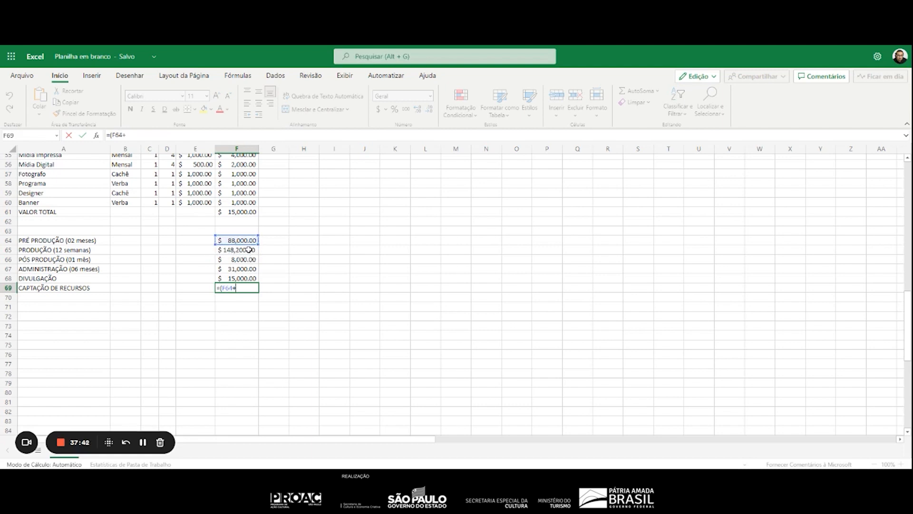
{"action": "left_click", "coordinate": [249, 249]}
{"action": "type", "text": "+"}
{"action": "left_click", "coordinate": [249, 259]}
{"action": "type", "text": "+"}
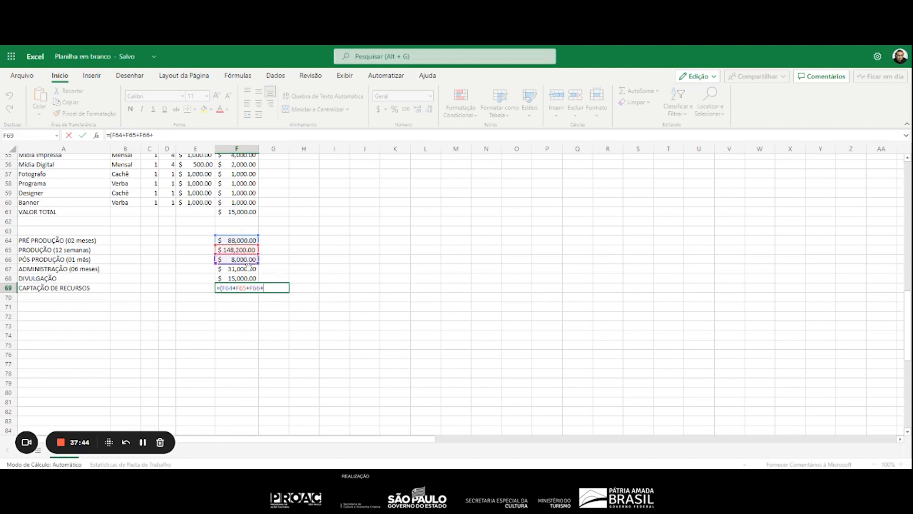
{"action": "left_click", "coordinate": [248, 269]}
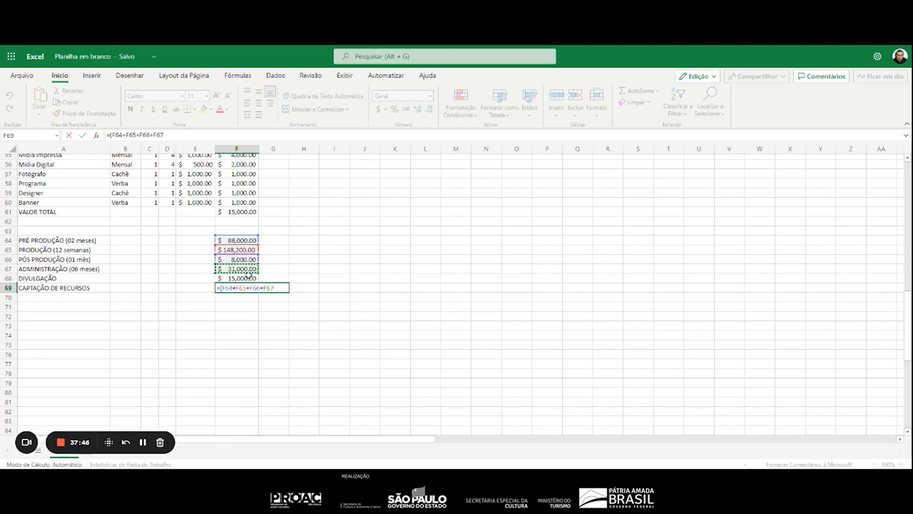
{"action": "type", "text": "+"}
{"action": "left_click", "coordinate": [245, 278]}
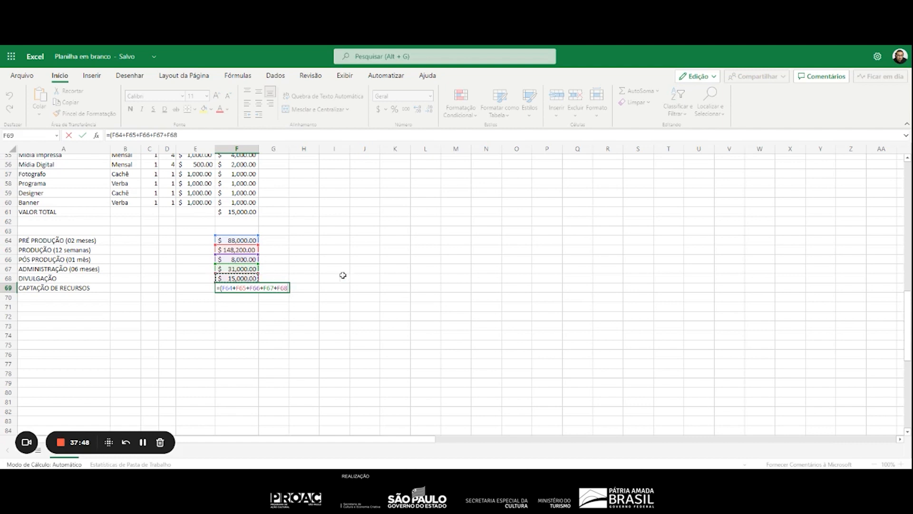
{"action": "type", "text": ")*10"}
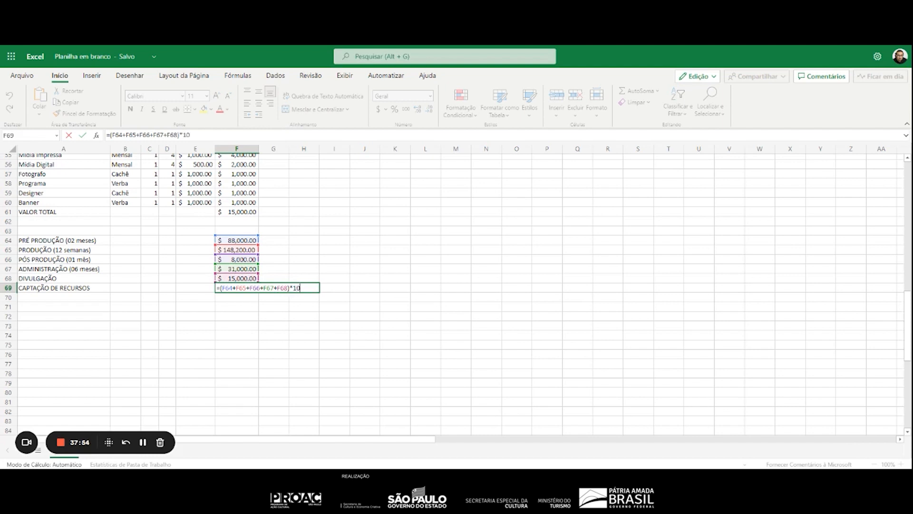
{"action": "type", "text": "%"}
{"action": "key", "text": "Return"}
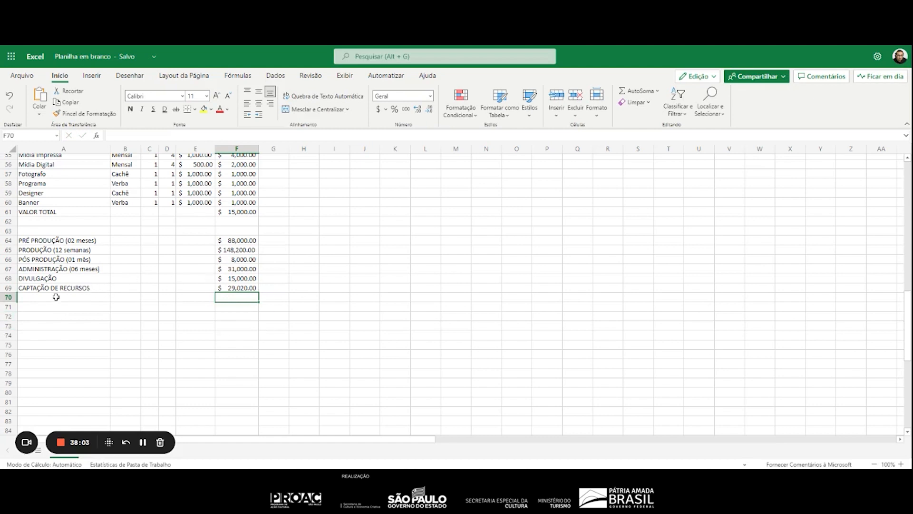
Add the label VALOR TOTAL DO PROJETO in A70, below CAPTAÇÃO DE RECURSOS
{"action": "left_click", "coordinate": [55, 297]}
{"action": "type", "text": "V"}
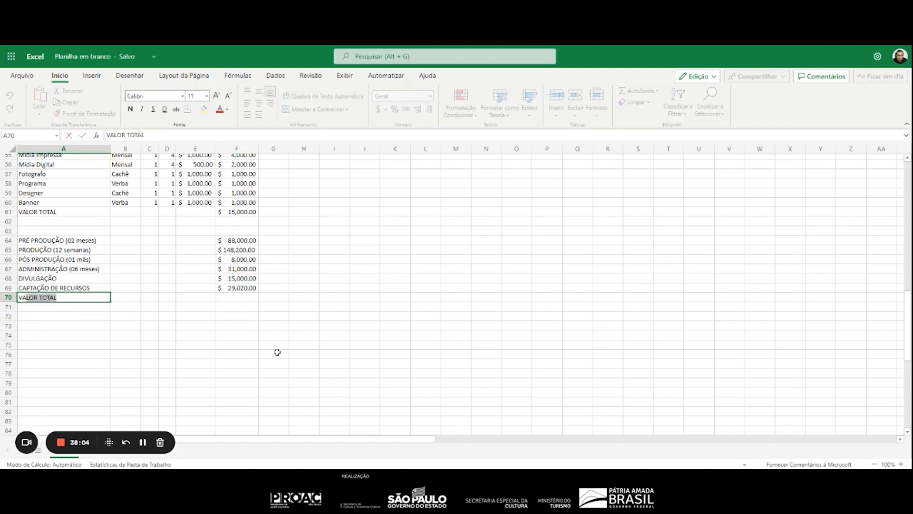
{"action": "type", "text": "ALOR TOTAL DO PROJE"}
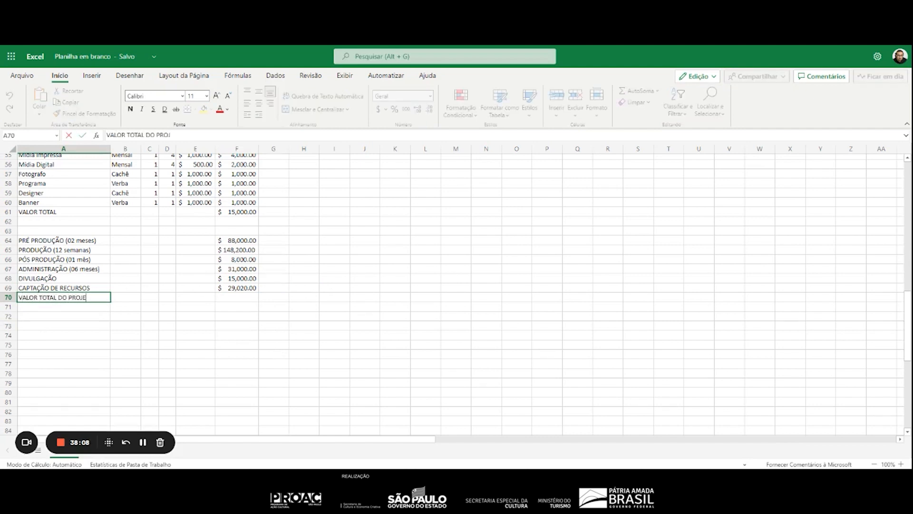
{"action": "type", "text": "TO"}
Sum the summary amounts in F70 with =SOMA(F64:F69) as the project's total
{"action": "key", "text": "Right"}
{"action": "key", "text": "Right"}
{"action": "key", "text": "Right"}
{"action": "key", "text": "Right"}
{"action": "key", "text": "Right"}
{"action": "key", "text": "Right"}
{"action": "key", "text": "Left"}
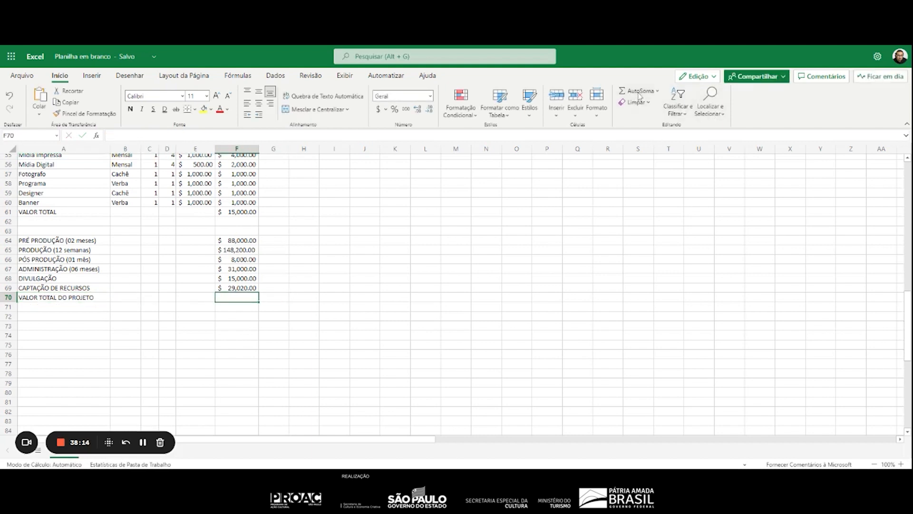
{"action": "left_click", "coordinate": [640, 95]}
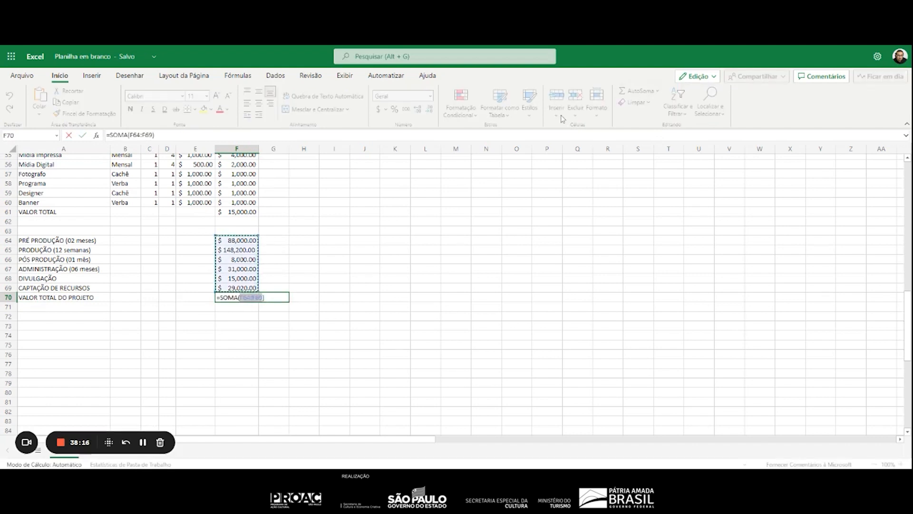
{"action": "key", "text": "Return"}
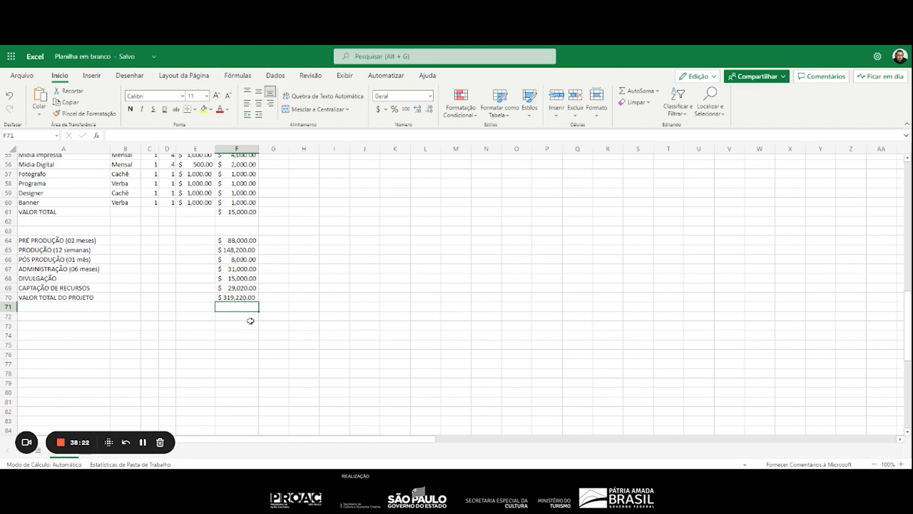
Merge and center the title VIVA LA VIDA O MUSICAL across A3:F3
{"action": "scroll", "coordinate": [176, 337], "scroll_direction": "up", "scroll_amount": 15}
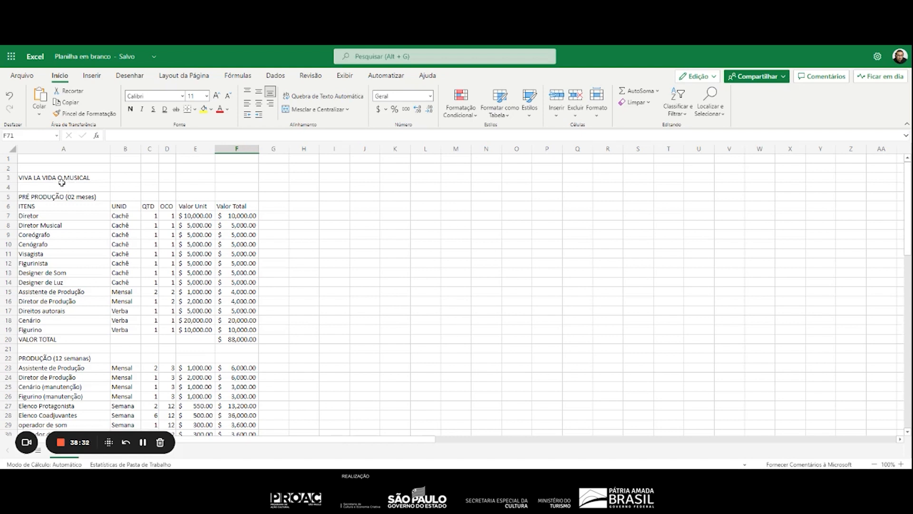
{"action": "left_click_drag", "start_coordinate": [59, 178], "coordinate": [240, 178]}
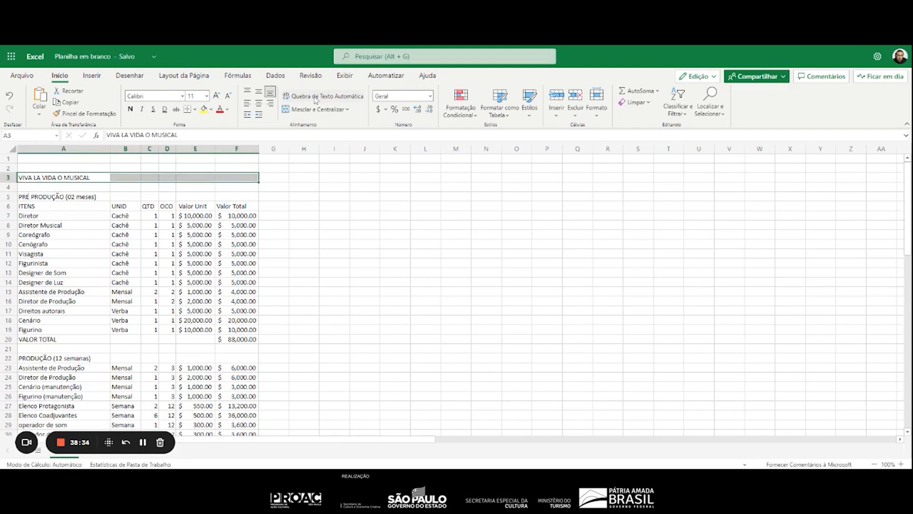
{"action": "left_click", "coordinate": [311, 108]}
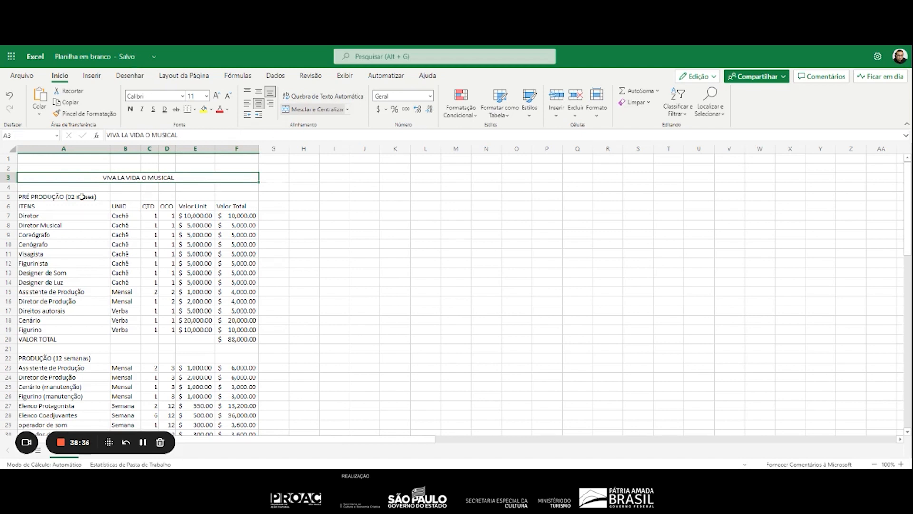
Merge and center the PRÉ PRODUÇÃO heading across A5:F5 and the PRODUÇÃO heading across A22:F22
{"action": "left_click_drag", "start_coordinate": [76, 196], "coordinate": [230, 198]}
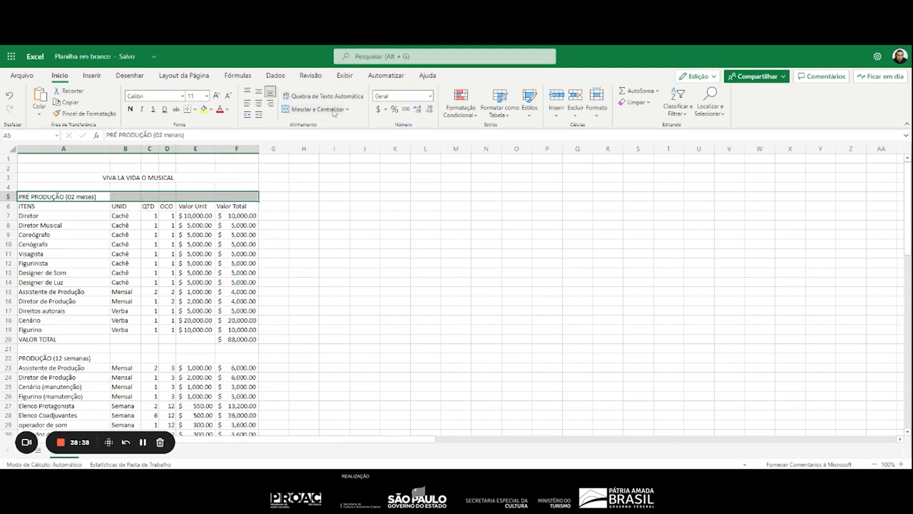
{"action": "left_click", "coordinate": [312, 108]}
{"action": "left_click", "coordinate": [88, 358]}
{"action": "left_click_drag", "start_coordinate": [88, 357], "coordinate": [233, 359]}
{"action": "left_click", "coordinate": [320, 110]}
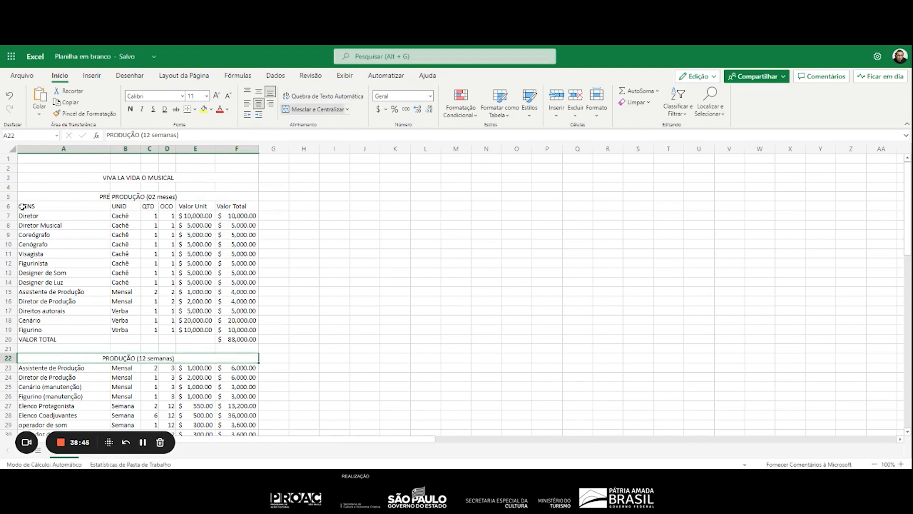
Copy the column headings in A6:F6 and insert them at A23 under PRODUÇÃO, shifting the existing cells down
{"action": "left_click_drag", "start_coordinate": [26, 206], "coordinate": [249, 206]}
{"action": "key", "text": "ctrl+c"}
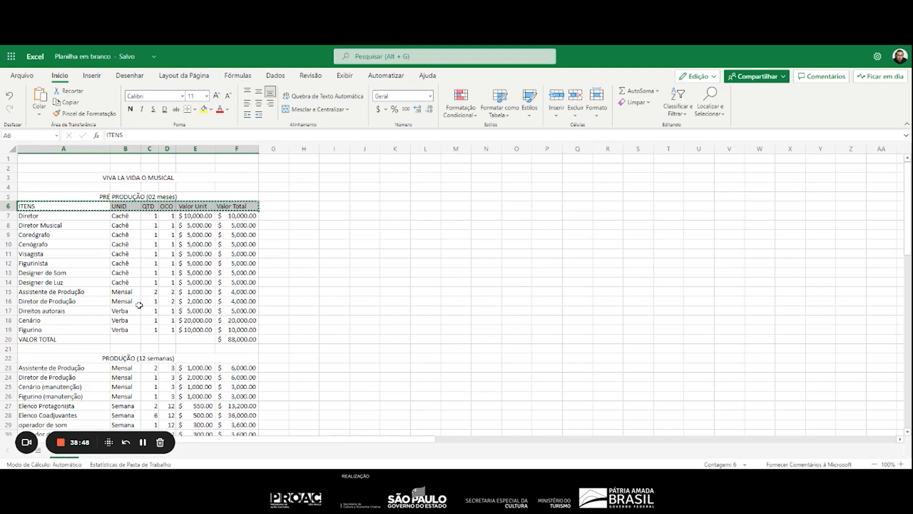
{"action": "left_click", "coordinate": [30, 366]}
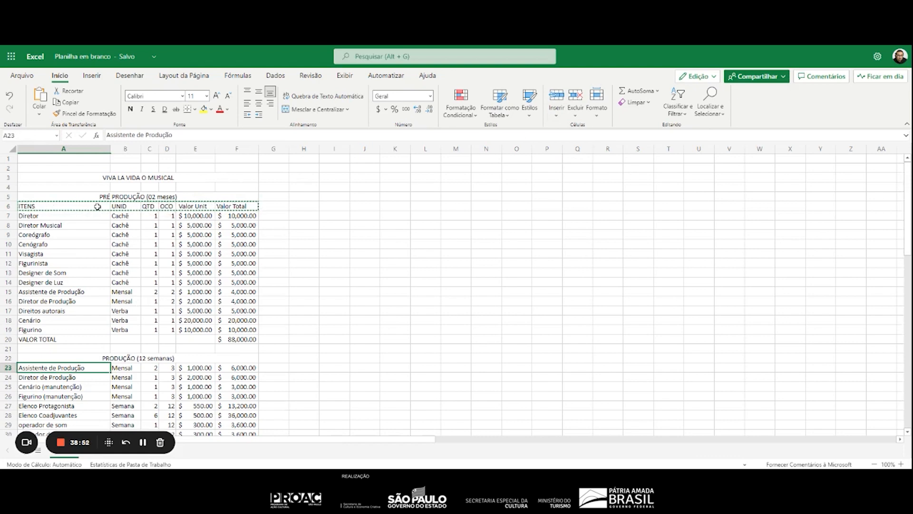
{"action": "left_click", "coordinate": [556, 115]}
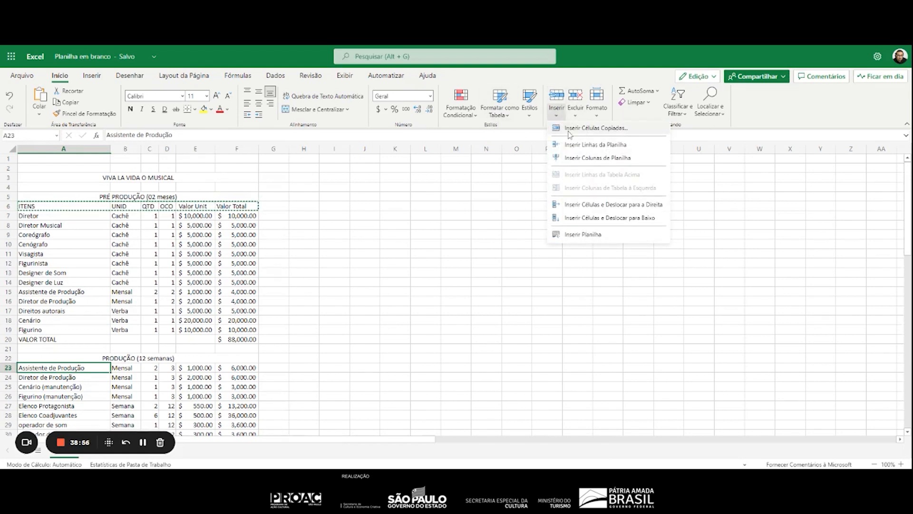
{"action": "left_click", "coordinate": [569, 130]}
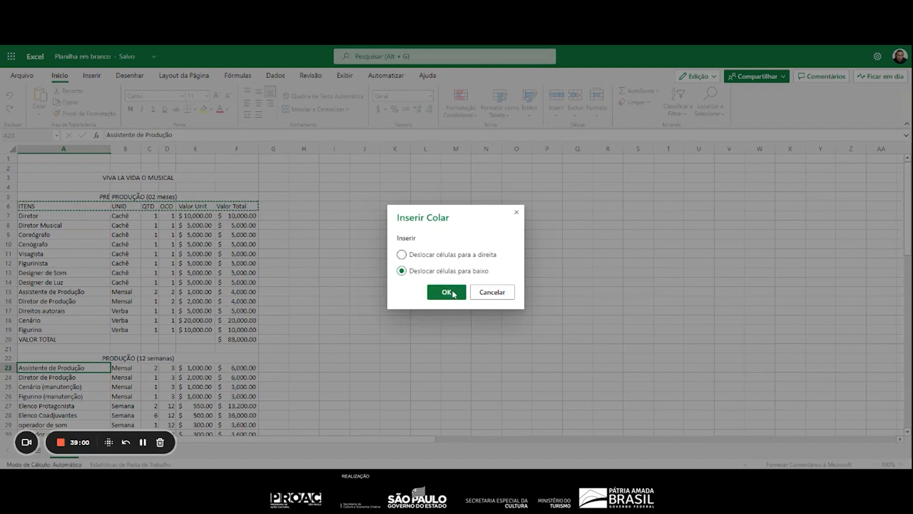
{"action": "left_click", "coordinate": [447, 292]}
Merge and center the PÓS PRODUÇÃO (01 mês) heading across A39:F39
{"action": "scroll", "coordinate": [343, 322], "scroll_direction": "down", "scroll_amount": 4}
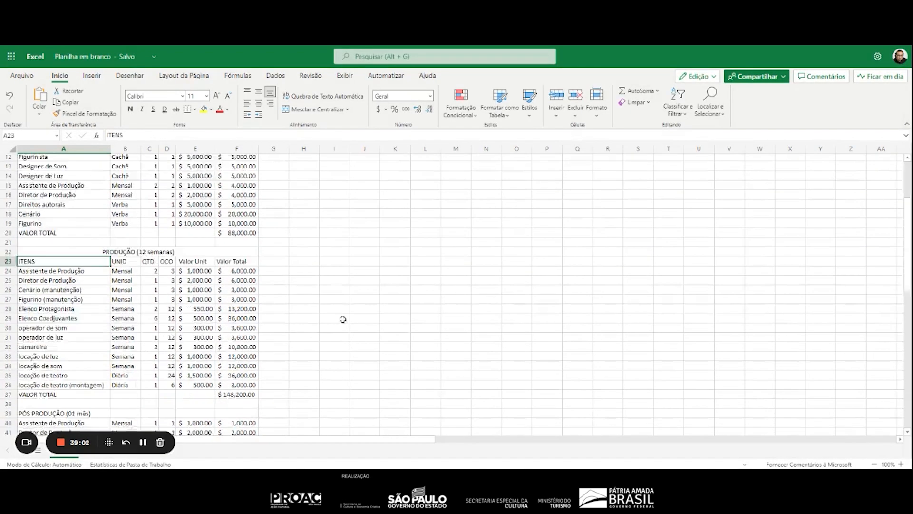
{"action": "scroll", "coordinate": [343, 319], "scroll_direction": "up", "scroll_amount": 2}
{"action": "scroll", "coordinate": [234, 332], "scroll_direction": "down", "scroll_amount": 6}
{"action": "scroll", "coordinate": [234, 333], "scroll_direction": "down", "scroll_amount": 1}
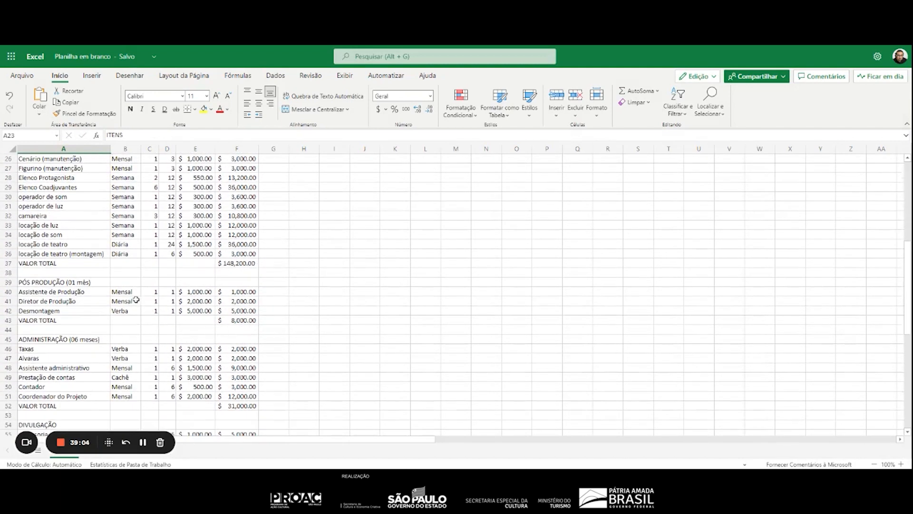
{"action": "left_click_drag", "start_coordinate": [52, 283], "coordinate": [220, 282]}
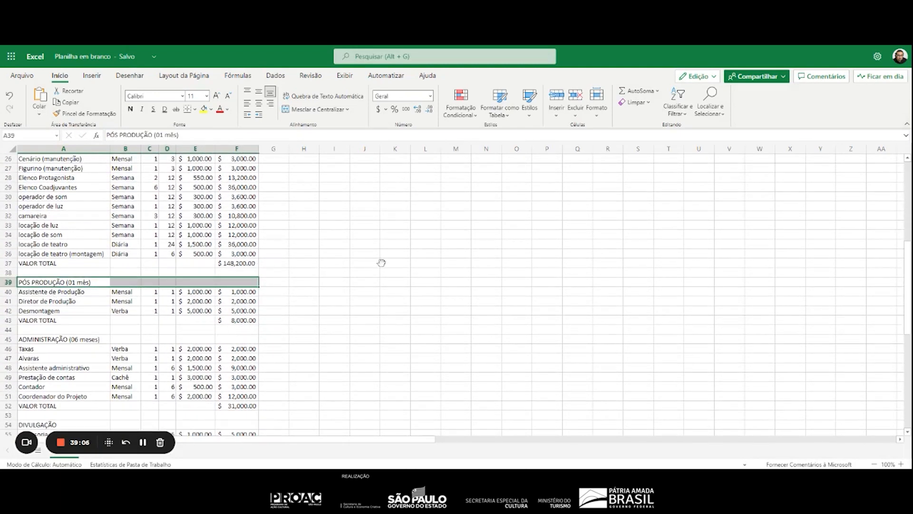
{"action": "left_click", "coordinate": [313, 110]}
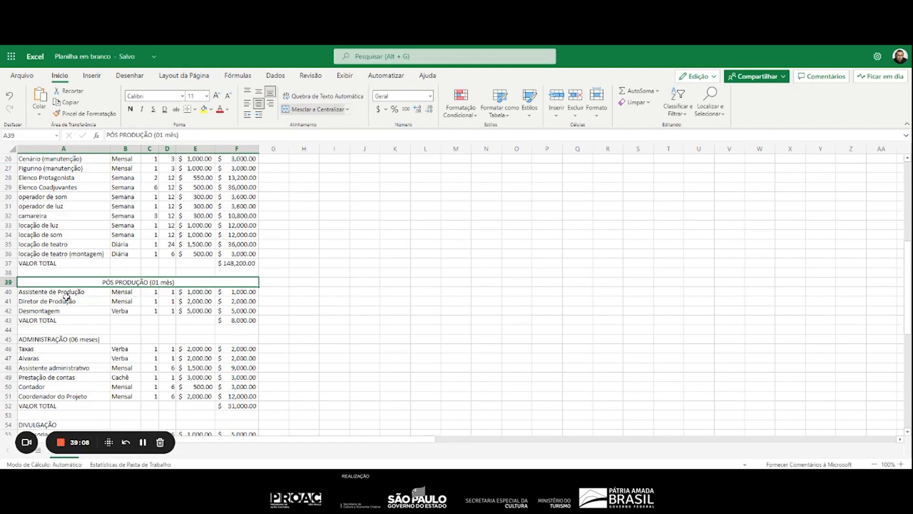
Copy the column headings in A23:F23 and insert them at A40 under PÓS PRODUÇÃO, shifting the existing cells down
{"action": "scroll", "coordinate": [54, 294], "scroll_direction": "up", "scroll_amount": 7}
{"action": "left_click_drag", "start_coordinate": [37, 317], "coordinate": [240, 318]}
{"action": "scroll", "coordinate": [167, 309], "scroll_direction": "down", "scroll_amount": 7}
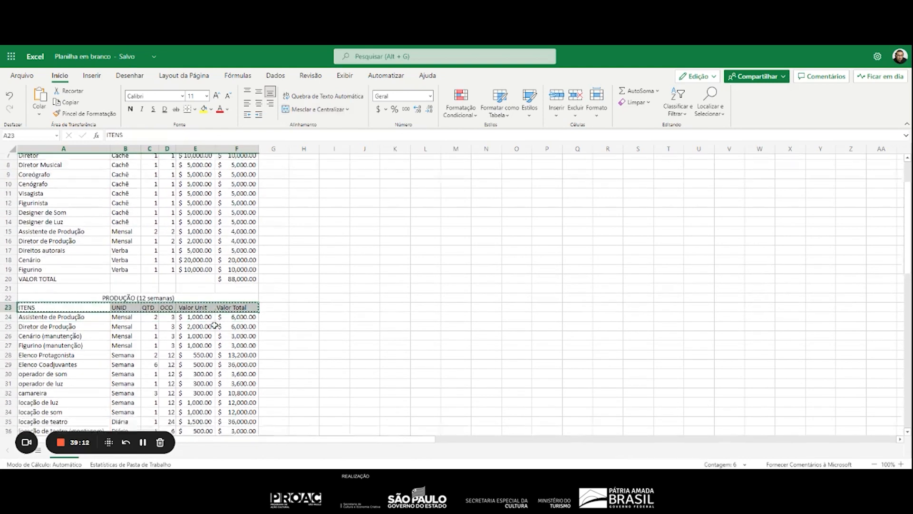
{"action": "left_click", "coordinate": [52, 291]}
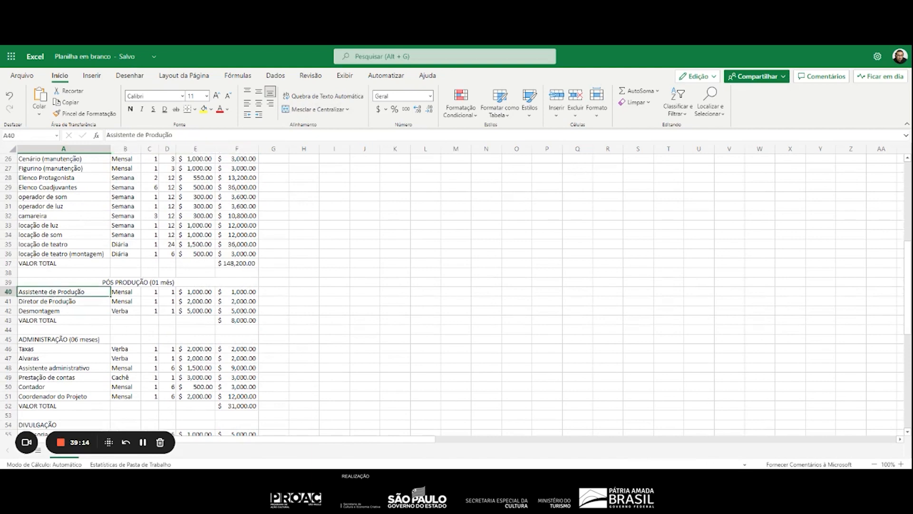
{"action": "left_click", "coordinate": [556, 114]}
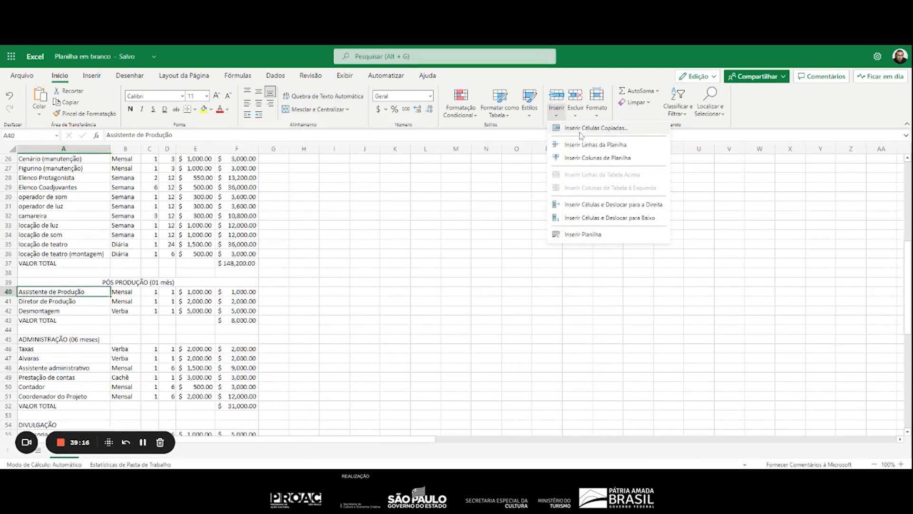
{"action": "left_click", "coordinate": [581, 128]}
{"action": "left_click", "coordinate": [450, 291]}
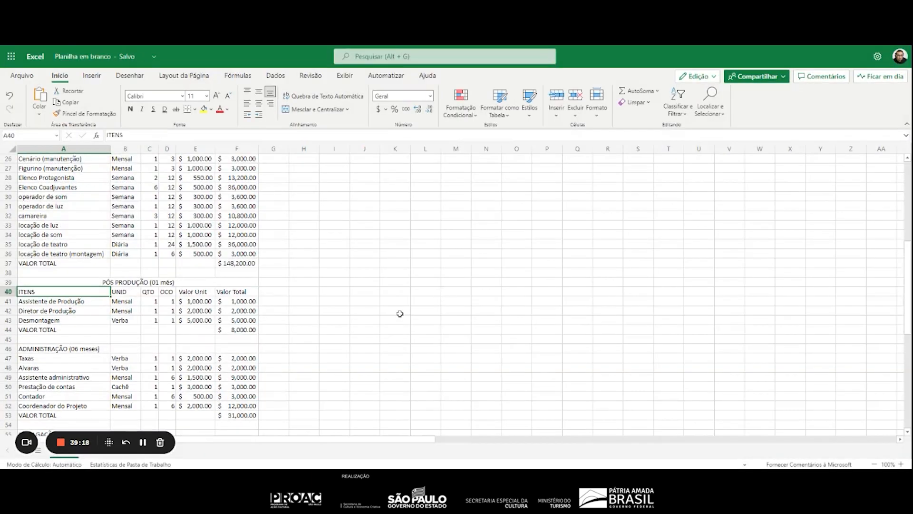
Merge and center the ADMINISTRAÇÃO (06 meses) heading across A46:F46 and insert a copy of the column headings at A47, shifting cells down
{"action": "left_click_drag", "start_coordinate": [64, 347], "coordinate": [242, 348]}
{"action": "left_click", "coordinate": [322, 113]}
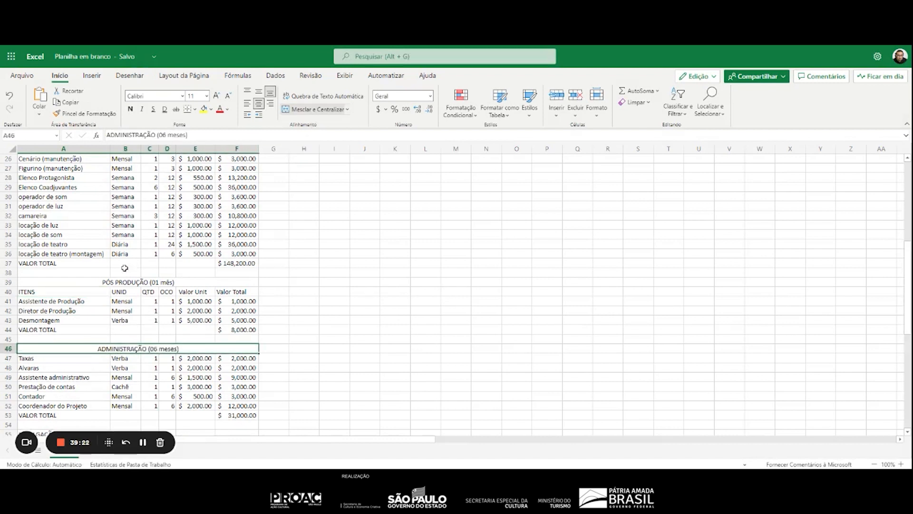
{"action": "left_click_drag", "start_coordinate": [67, 291], "coordinate": [235, 292]}
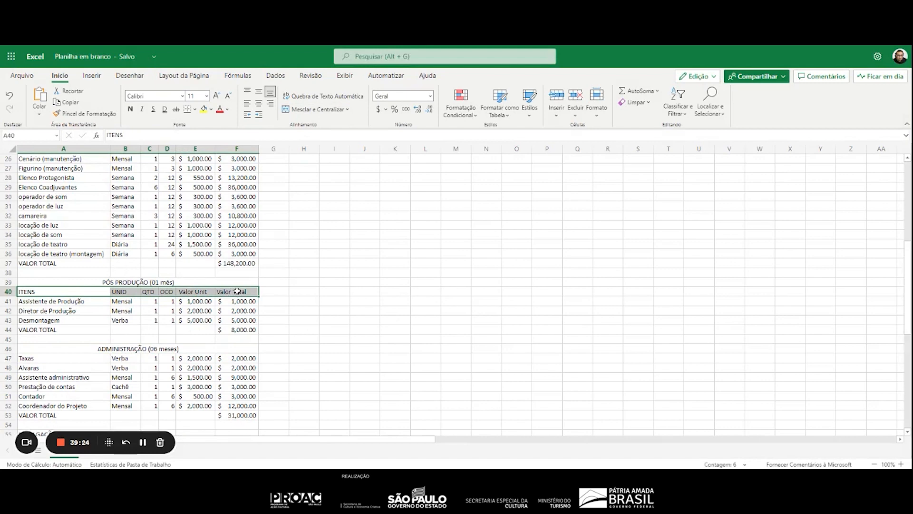
{"action": "scroll", "coordinate": [31, 222], "scroll_direction": "down", "scroll_amount": 5}
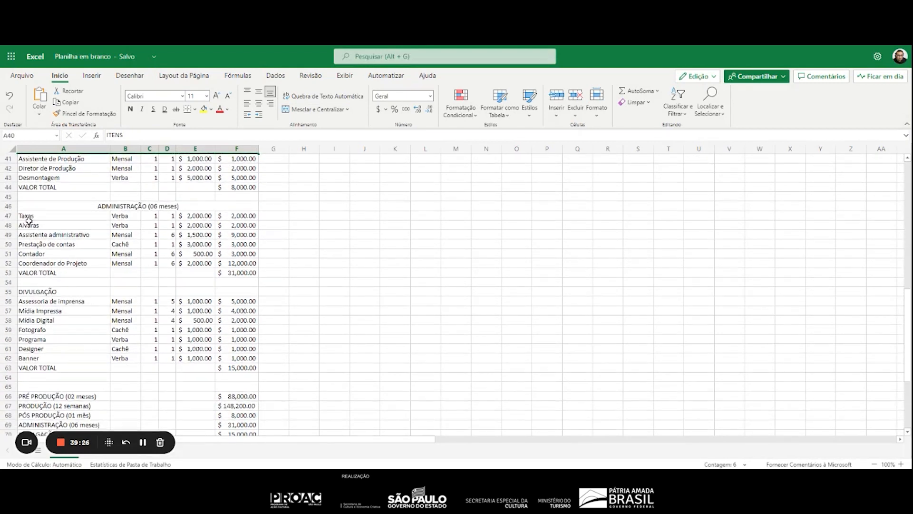
{"action": "left_click", "coordinate": [30, 218]}
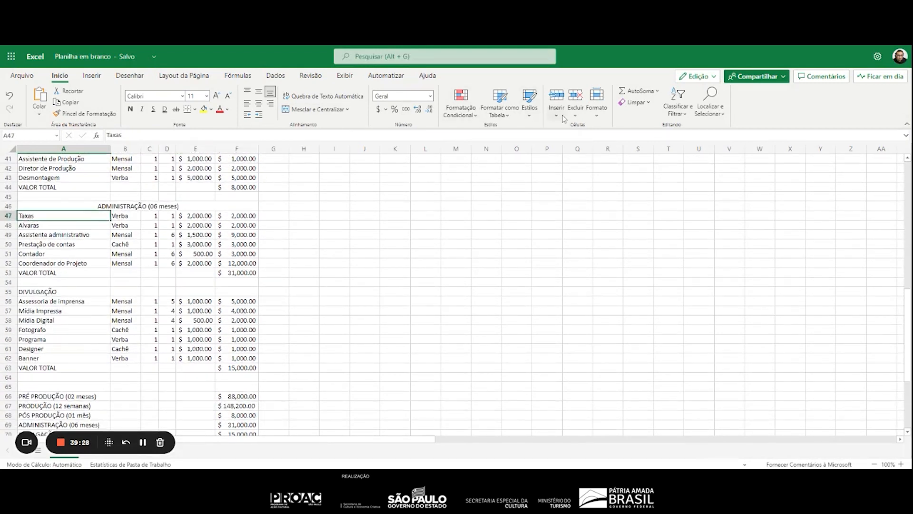
{"action": "left_click", "coordinate": [557, 113]}
{"action": "left_click", "coordinate": [595, 128]}
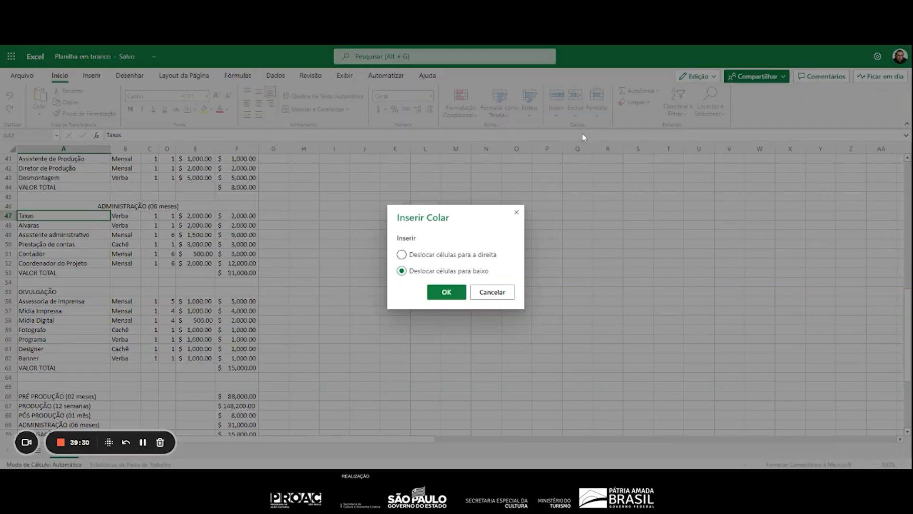
{"action": "left_click", "coordinate": [448, 292]}
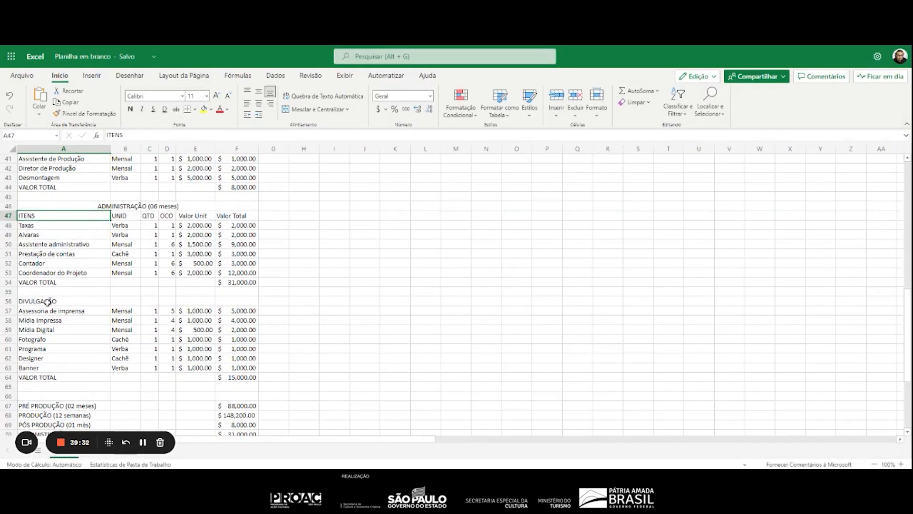
Merge and center the DIVULGAÇÃO heading across A56:F56 and insert a copy of the column headings from A47:F47 at A57, shifting cells down
{"action": "left_click_drag", "start_coordinate": [47, 301], "coordinate": [236, 303]}
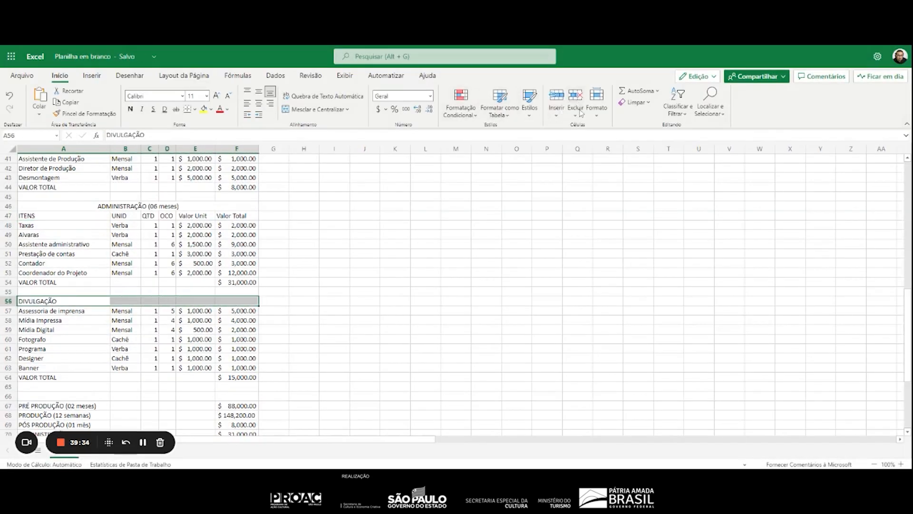
{"action": "left_click", "coordinate": [341, 110]}
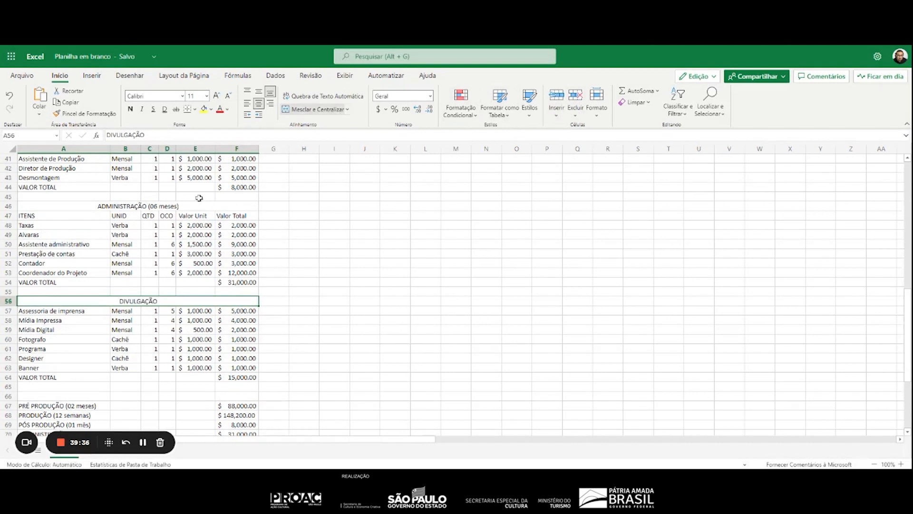
{"action": "left_click", "coordinate": [105, 218]}
{"action": "left_click_drag", "start_coordinate": [105, 218], "coordinate": [255, 212]}
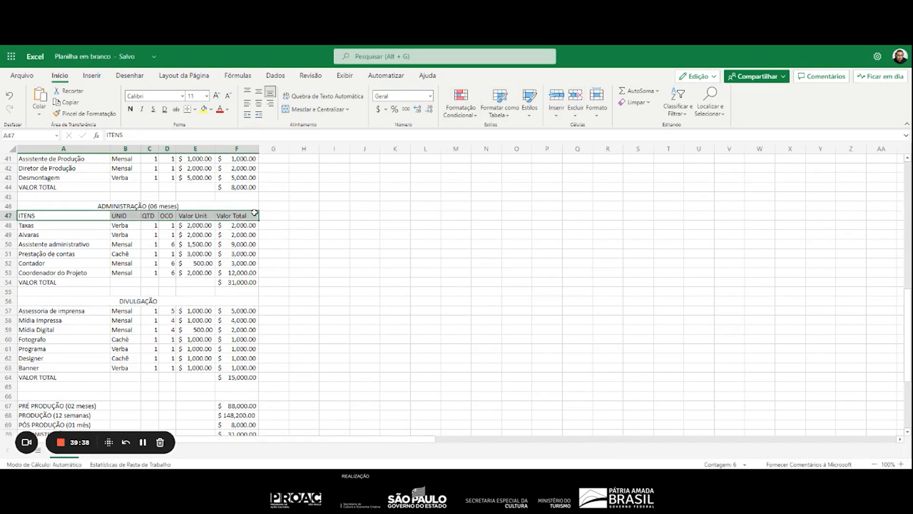
{"action": "key", "text": "ctrl+c"}
{"action": "left_click", "coordinate": [26, 314]}
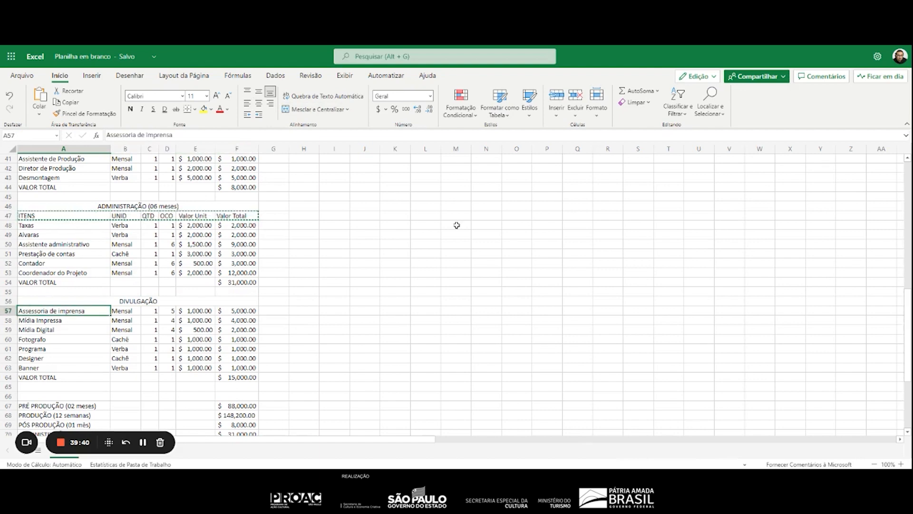
{"action": "left_click", "coordinate": [551, 116]}
{"action": "left_click", "coordinate": [586, 126]}
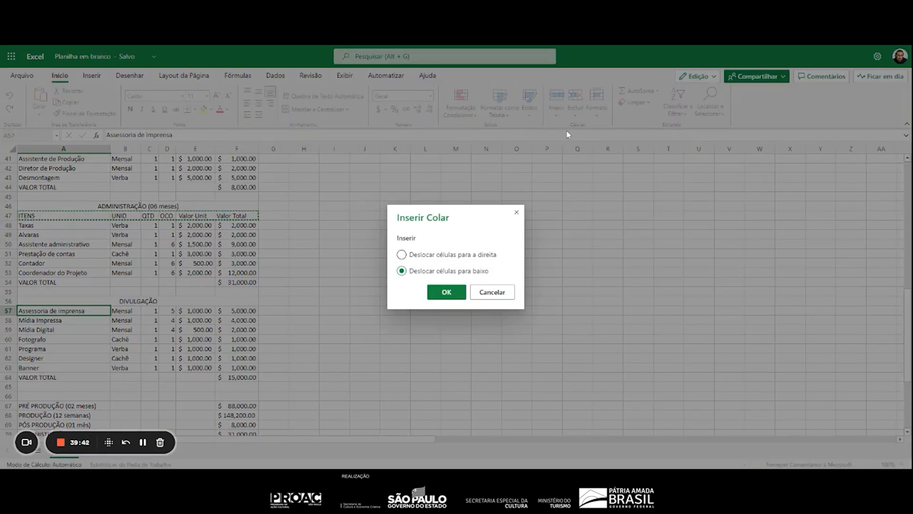
{"action": "left_click", "coordinate": [452, 292]}
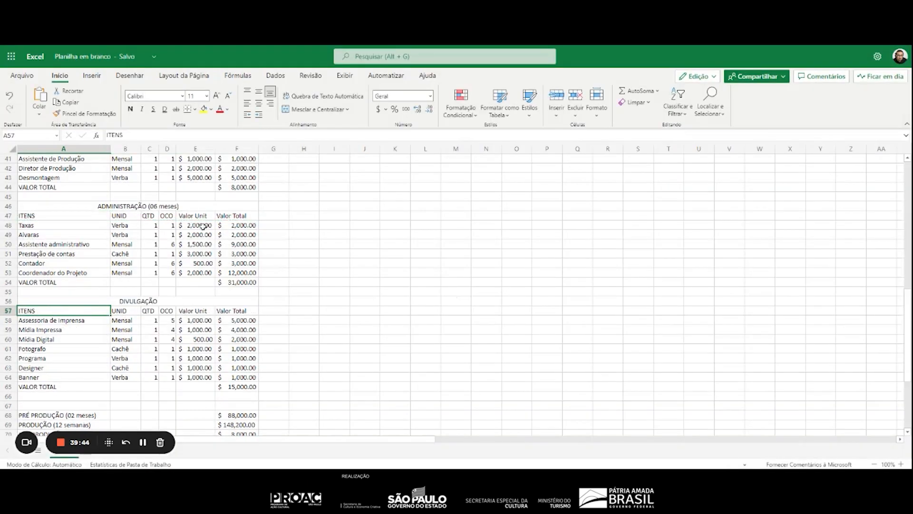
Apply all borders to the PRÉ PRODUÇÃO table in A5:F19 and fill its VALOR TOTAL row A20:F20 with yellow
{"action": "scroll", "coordinate": [183, 187], "scroll_direction": "up", "scroll_amount": 13}
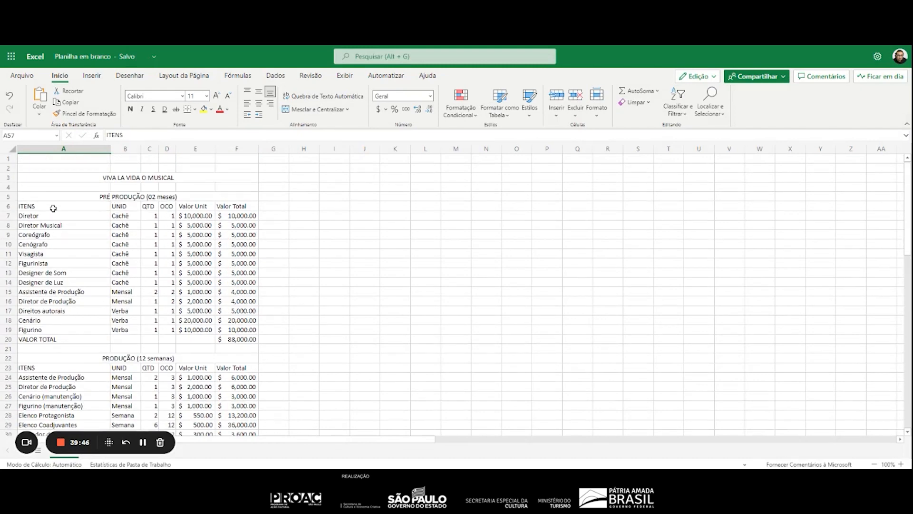
{"action": "left_click_drag", "start_coordinate": [64, 201], "coordinate": [237, 329]}
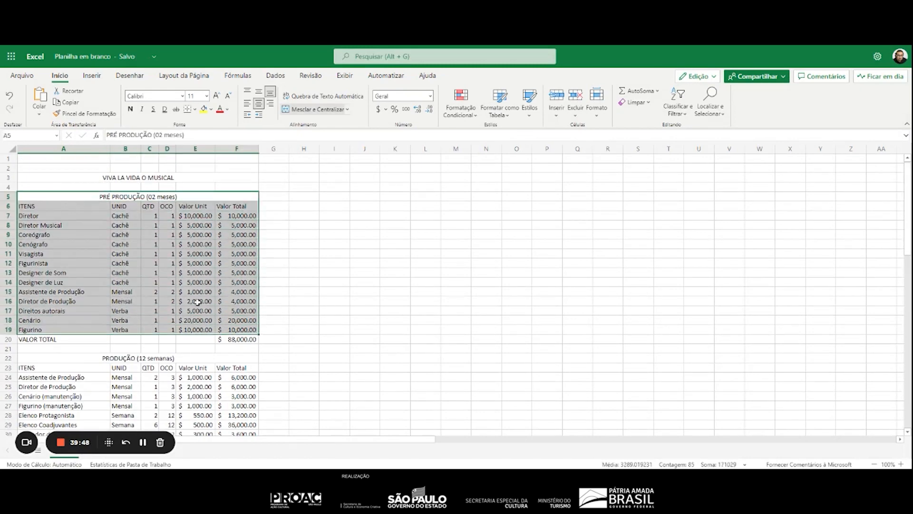
{"action": "left_click", "coordinate": [194, 109]}
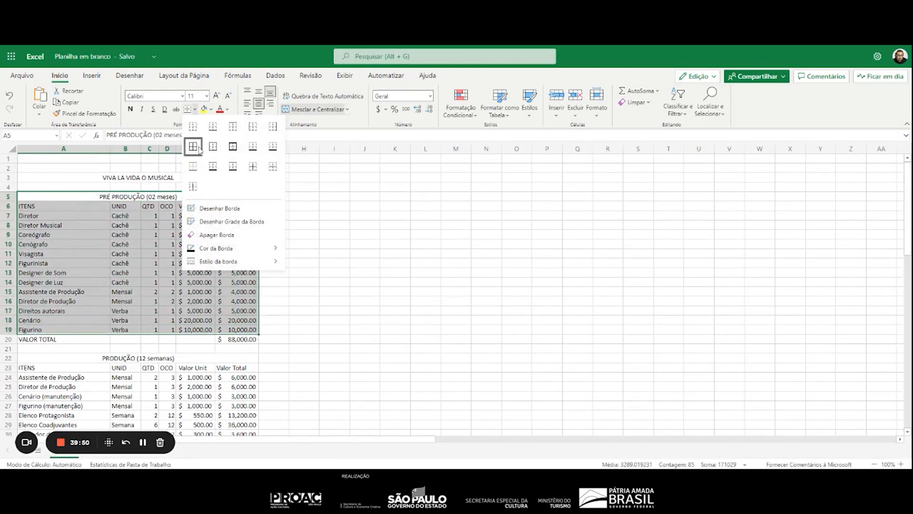
{"action": "left_click", "coordinate": [197, 149]}
{"action": "left_click_drag", "start_coordinate": [43, 339], "coordinate": [242, 339]}
{"action": "left_click", "coordinate": [205, 110]}
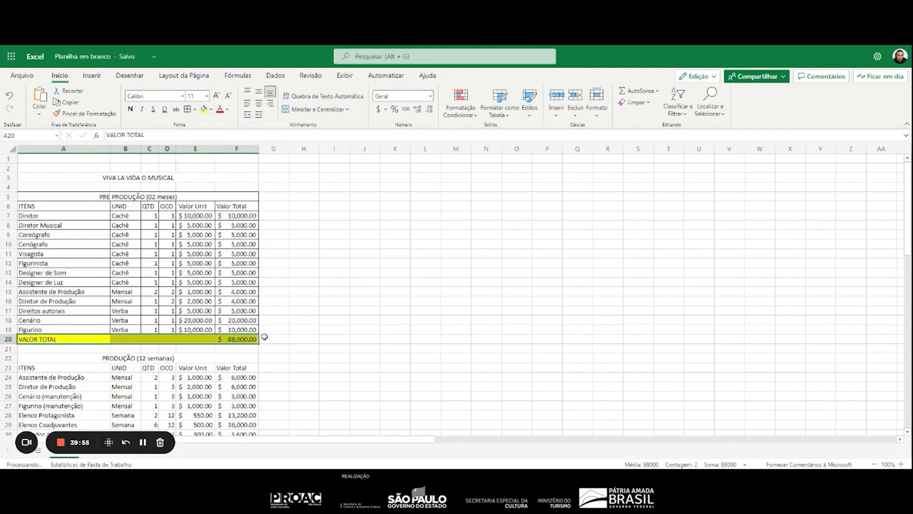
{"action": "left_click", "coordinate": [199, 323]}
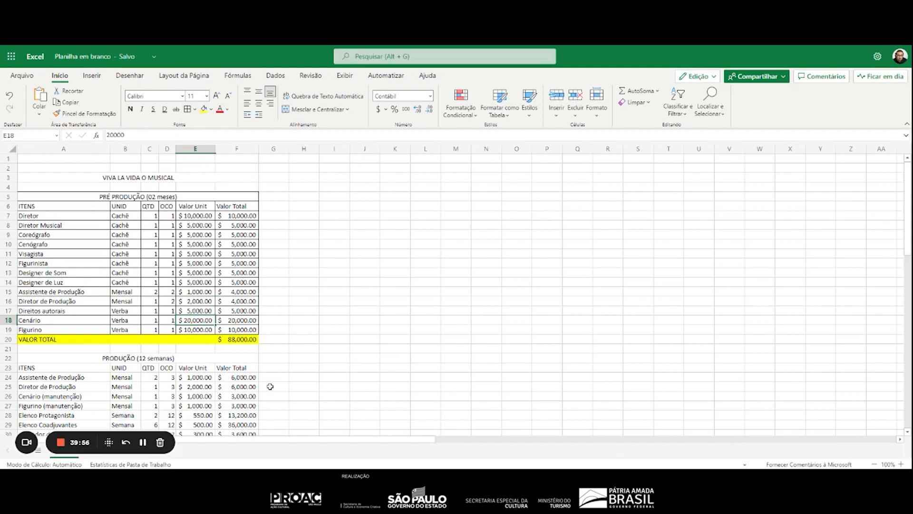
Review the budget sections and their totals, including the VALOR TOTAL formula of PRODUÇÃO in F37
{"action": "scroll", "coordinate": [255, 382], "scroll_direction": "down", "scroll_amount": 3}
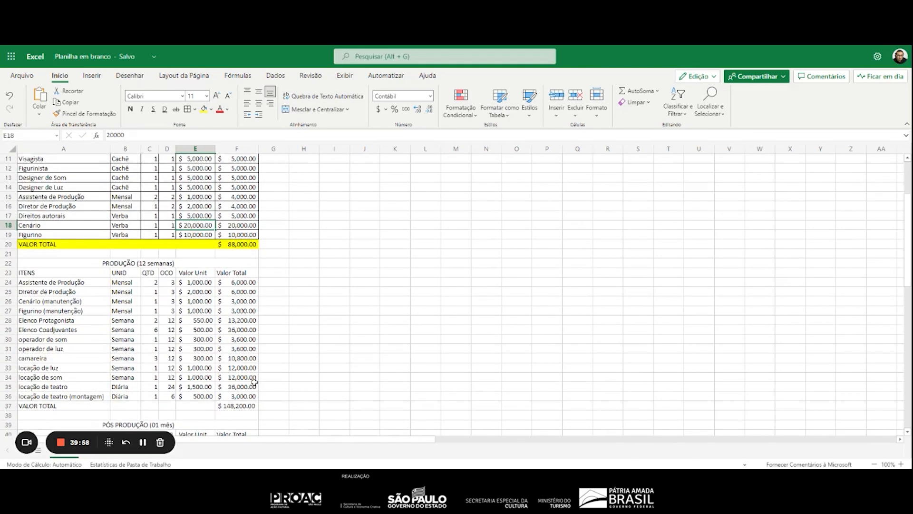
{"action": "scroll", "coordinate": [254, 382], "scroll_direction": "down", "scroll_amount": 3}
{"action": "scroll", "coordinate": [255, 382], "scroll_direction": "up", "scroll_amount": 3}
{"action": "scroll", "coordinate": [228, 351], "scroll_direction": "up", "scroll_amount": 4}
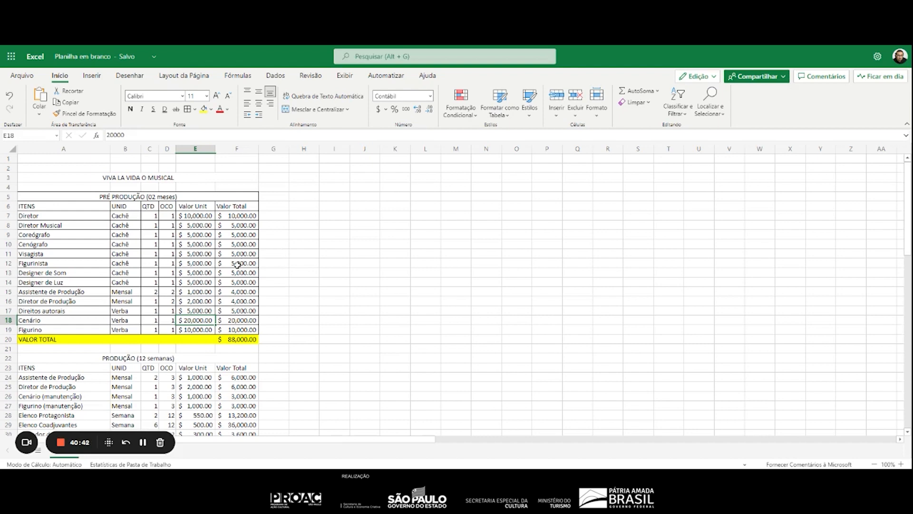
{"action": "scroll", "coordinate": [233, 263], "scroll_direction": "down", "scroll_amount": 10}
{"action": "scroll", "coordinate": [285, 256], "scroll_direction": "up", "scroll_amount": 2}
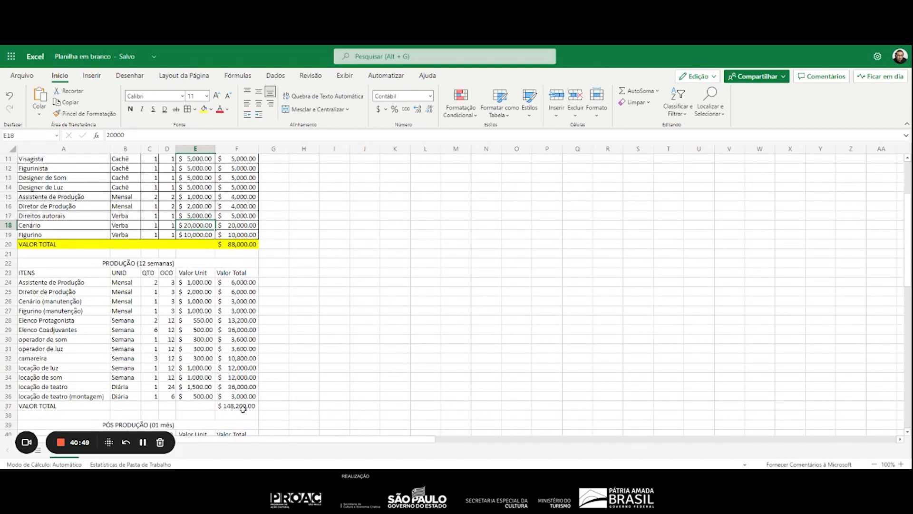
{"action": "left_click", "coordinate": [239, 408]}
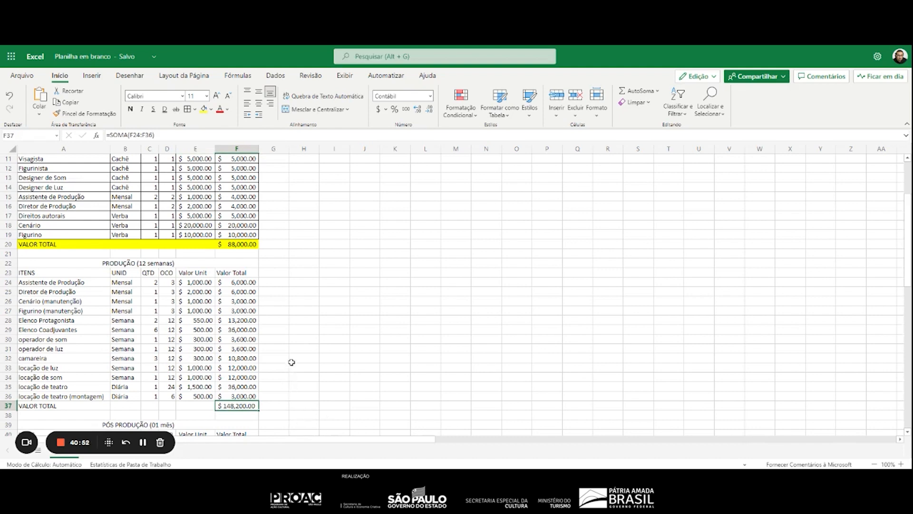
{"action": "scroll", "coordinate": [330, 344], "scroll_direction": "down", "scroll_amount": 7}
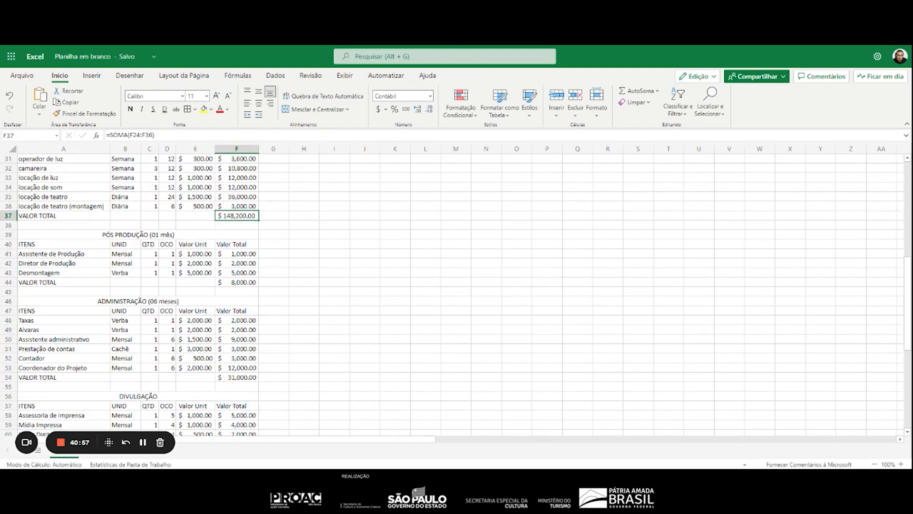
{"action": "scroll", "coordinate": [317, 336], "scroll_direction": "up", "scroll_amount": 7}
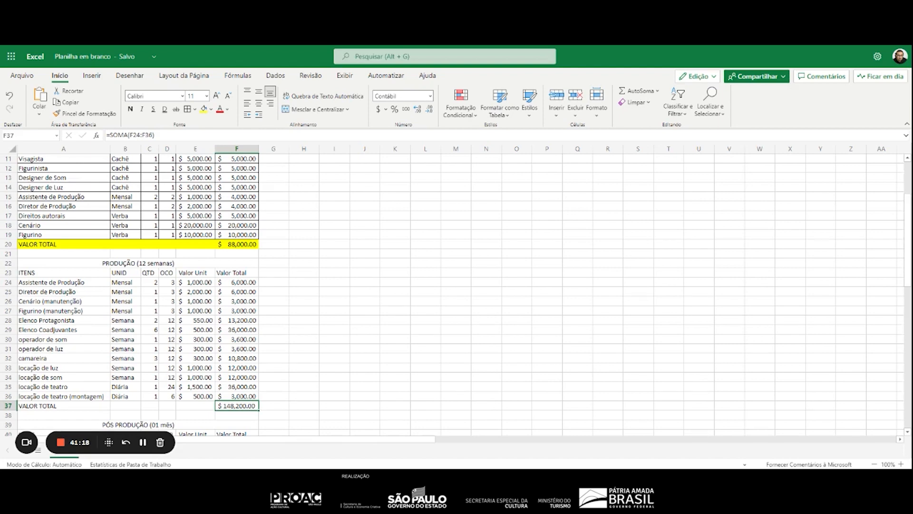
{"action": "scroll", "coordinate": [251, 284], "scroll_direction": "down", "scroll_amount": 5}
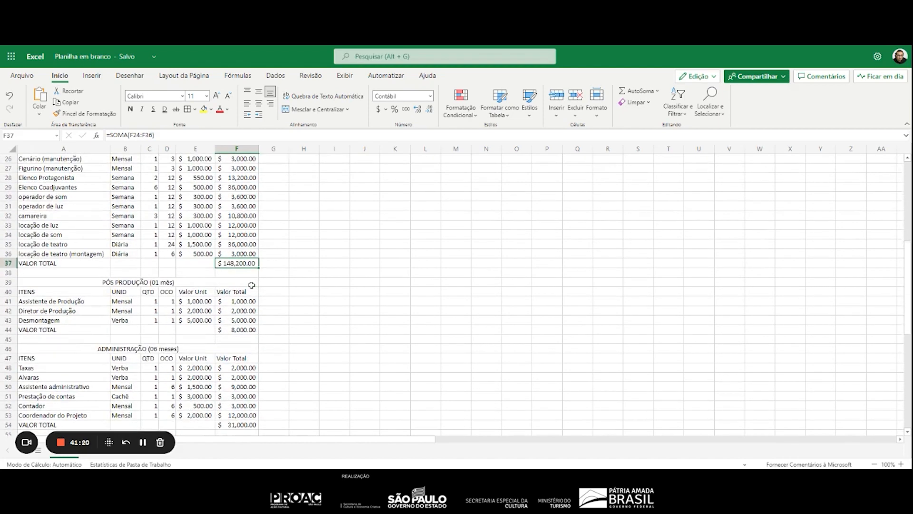
Apply all borders to the PRODUÇÃO table in A22:F36 and fill its VALOR TOTAL row A37:F37 with yellow
{"action": "scroll", "coordinate": [251, 285], "scroll_direction": "up", "scroll_amount": 5}
{"action": "left_click_drag", "start_coordinate": [153, 264], "coordinate": [197, 396]}
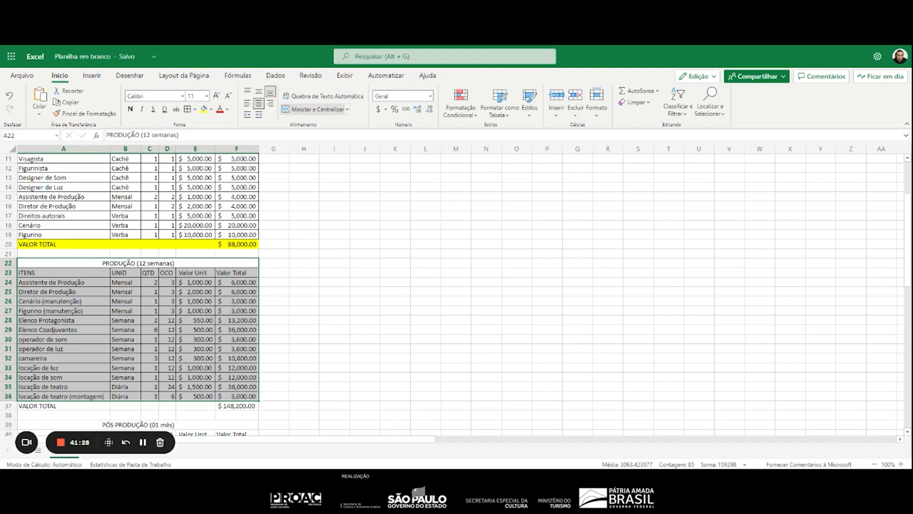
{"action": "left_click_drag", "start_coordinate": [62, 410], "coordinate": [246, 407]}
{"action": "left_click", "coordinate": [204, 109]}
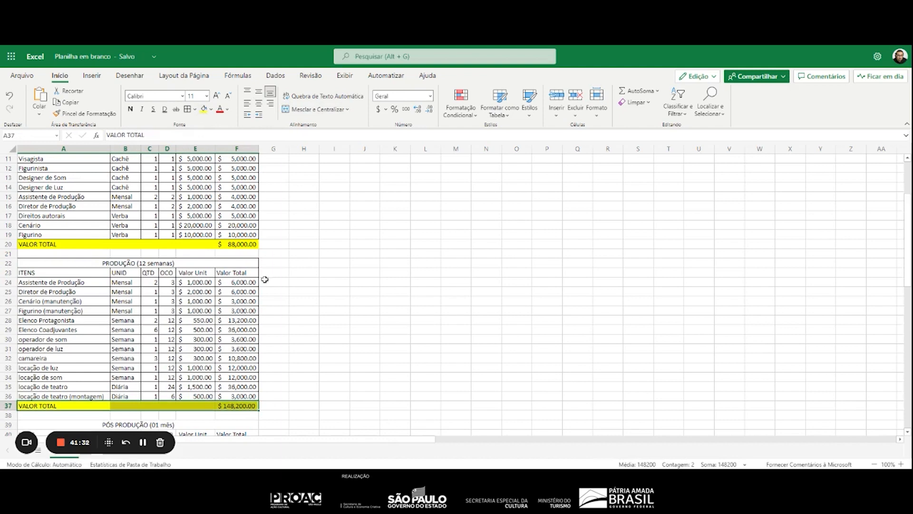
Apply all borders to the PÓS PRODUÇÃO table in A39:F43 and fill its VALOR TOTAL row A44:F44 with yellow
{"action": "scroll", "coordinate": [277, 302], "scroll_direction": "down", "scroll_amount": 5}
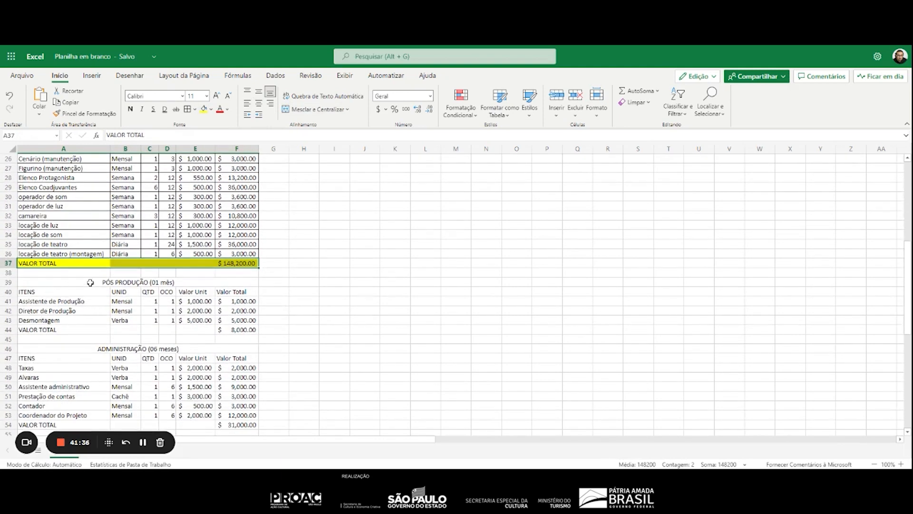
{"action": "left_click_drag", "start_coordinate": [90, 282], "coordinate": [247, 320]}
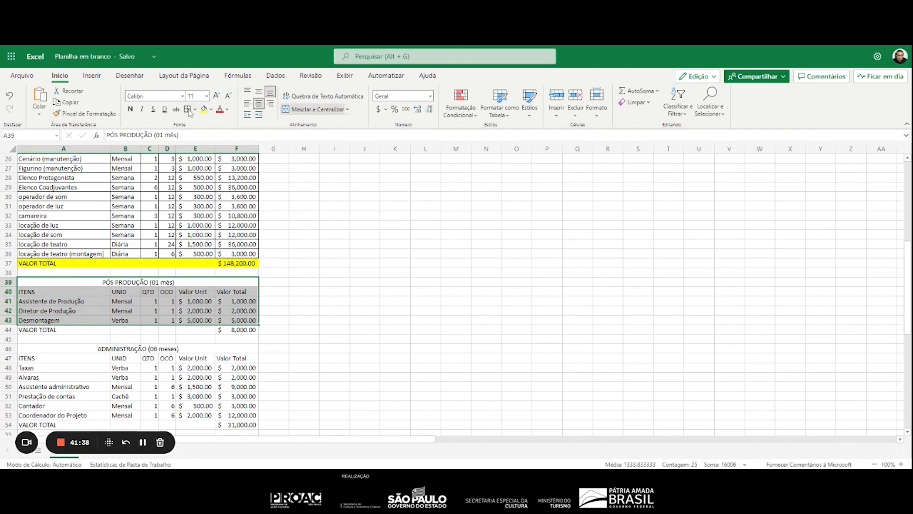
{"action": "left_click", "coordinate": [188, 110]}
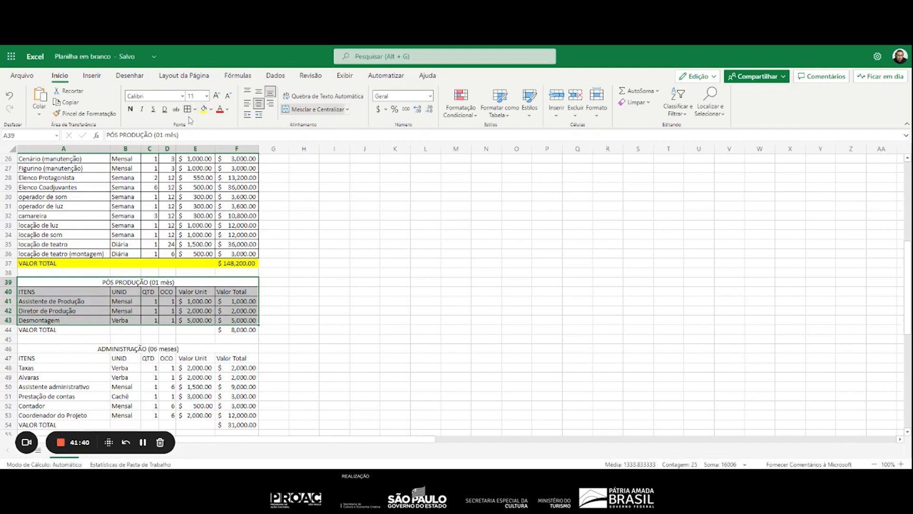
{"action": "left_click_drag", "start_coordinate": [75, 330], "coordinate": [238, 330]}
{"action": "left_click", "coordinate": [204, 109]}
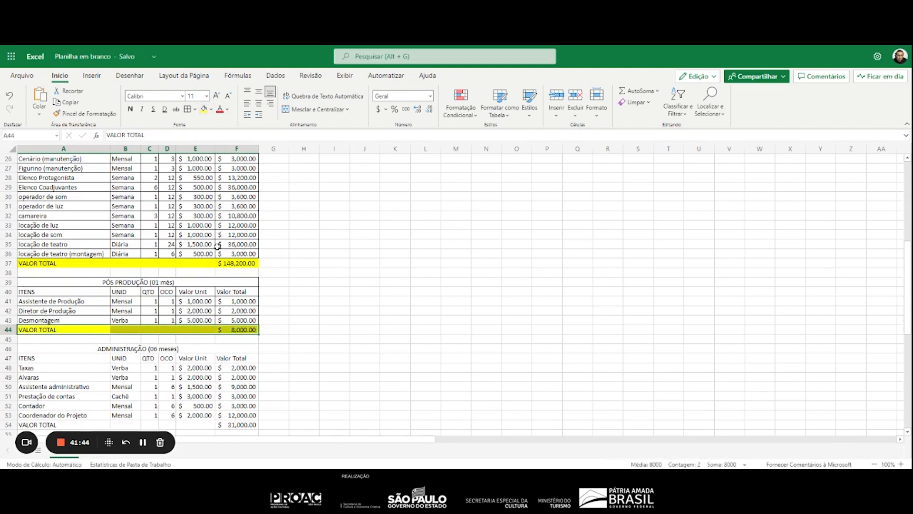
Apply all borders to the ADMINISTRAÇÃO table in A46:F53
{"action": "scroll", "coordinate": [217, 246], "scroll_direction": "down", "scroll_amount": 7}
{"action": "scroll", "coordinate": [130, 206], "scroll_direction": "up", "scroll_amount": 4}
{"action": "left_click_drag", "start_coordinate": [139, 253], "coordinate": [151, 320]}
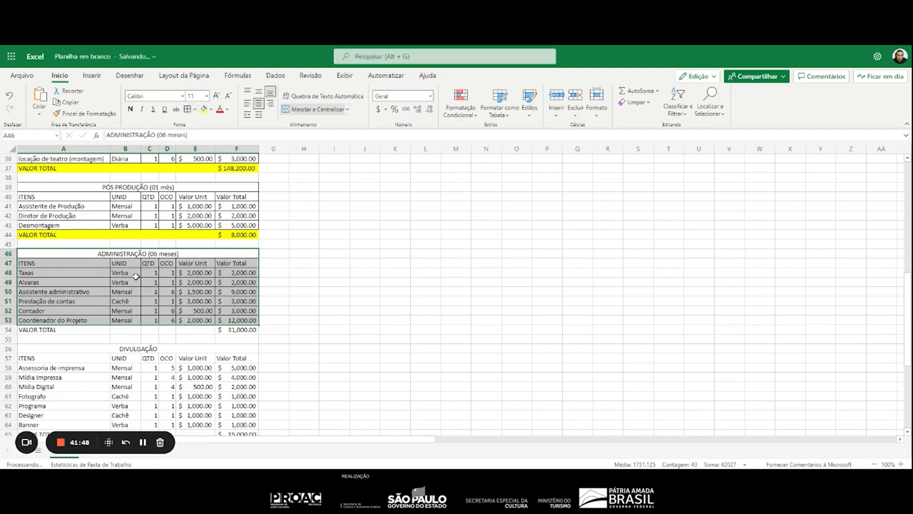
Fill the VALOR TOTAL row of ADMINISTRAÇÃO in A54:F54 with yellow
{"action": "left_click_drag", "start_coordinate": [36, 330], "coordinate": [244, 329]}
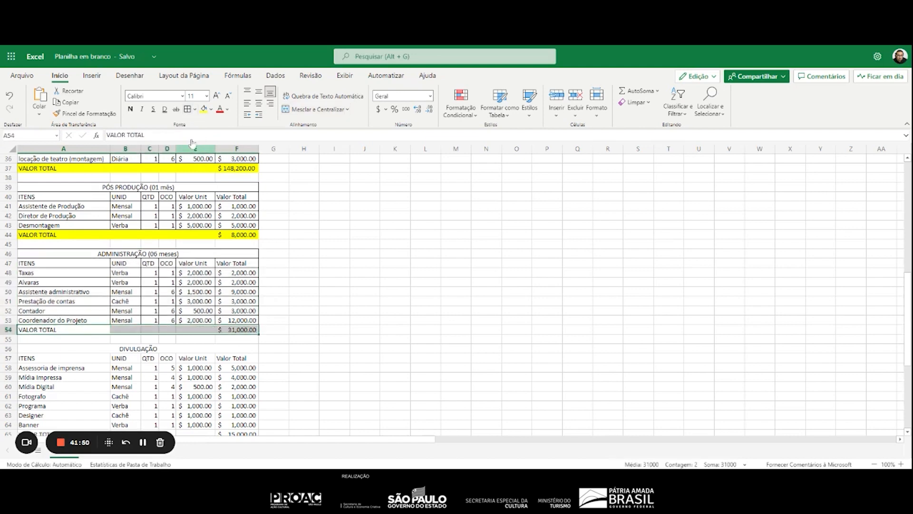
{"action": "left_click", "coordinate": [204, 109]}
Apply all borders to the DIVULGAÇÃO table in A56:F64 and fill its VALOR TOTAL row A65:F65 with yellow
{"action": "scroll", "coordinate": [160, 230], "scroll_direction": "down", "scroll_amount": 5}
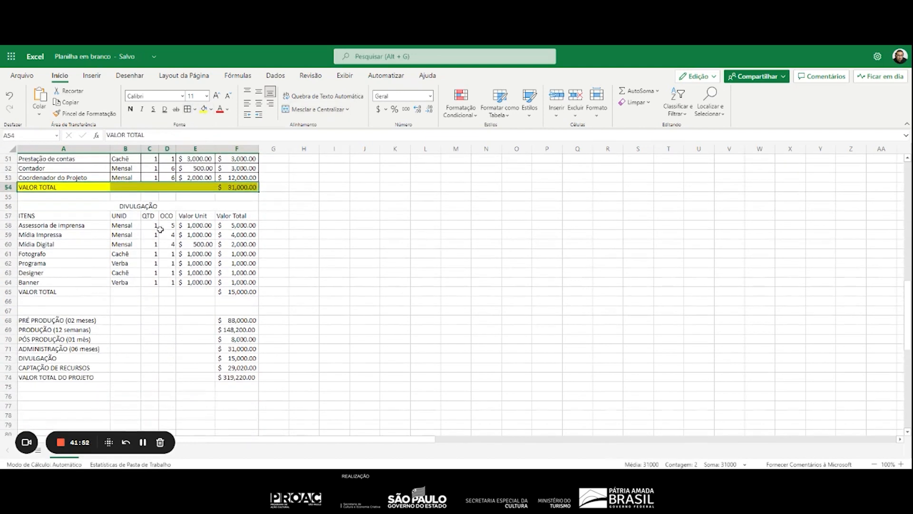
{"action": "left_click_drag", "start_coordinate": [157, 206], "coordinate": [183, 268]}
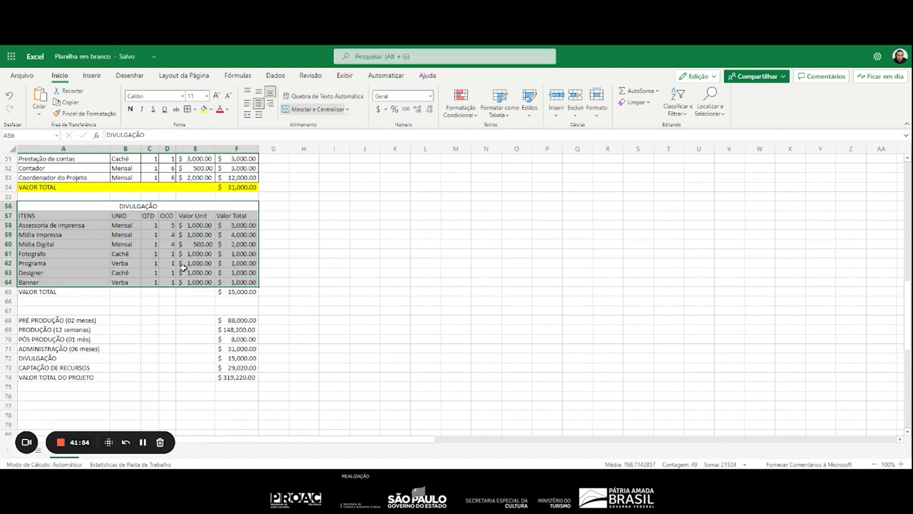
{"action": "left_click", "coordinate": [188, 109]}
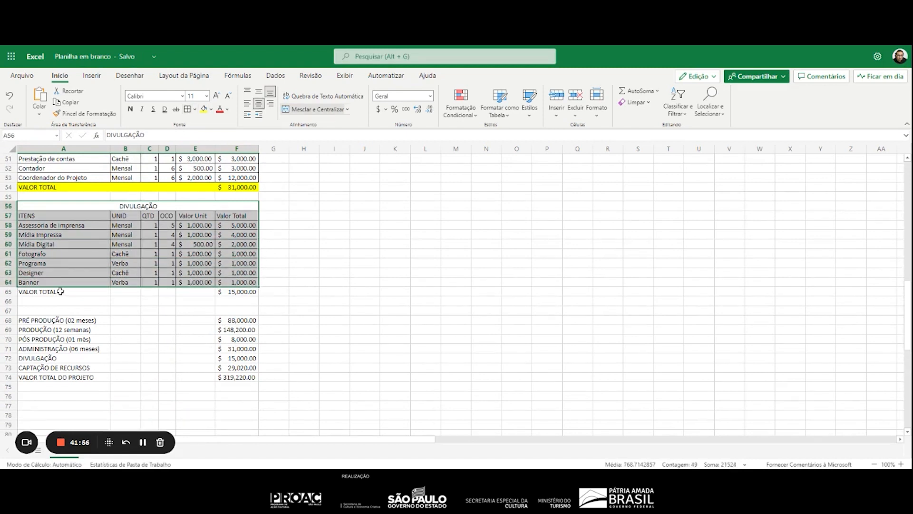
{"action": "left_click_drag", "start_coordinate": [60, 291], "coordinate": [241, 292]}
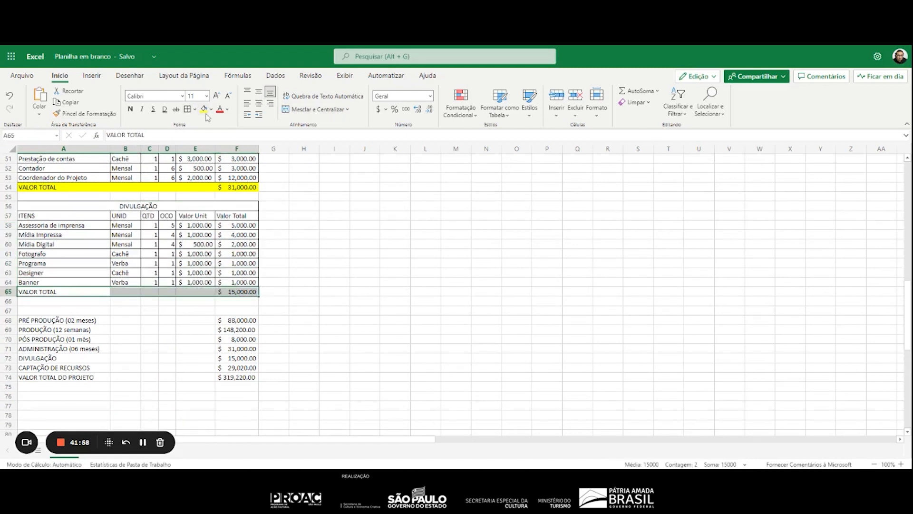
{"action": "left_click", "coordinate": [204, 109]}
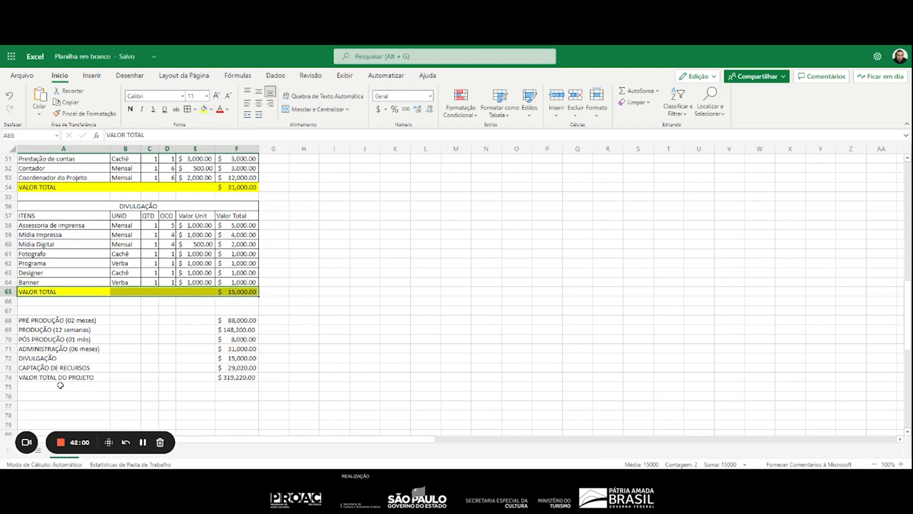